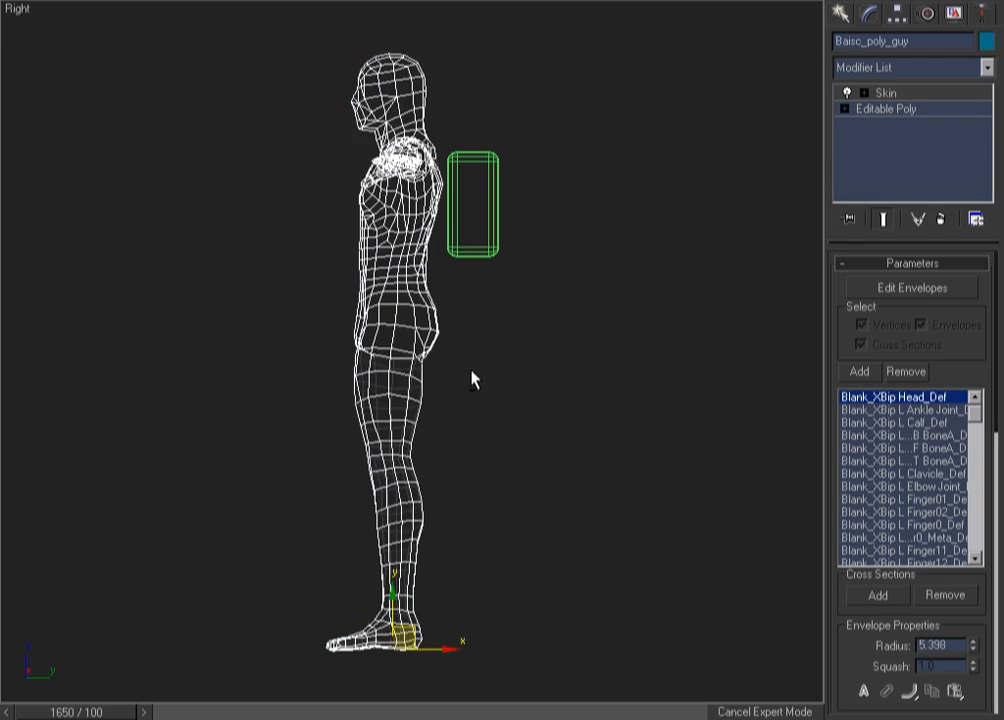
Convert the chamfer box behind the character's back to an Editable Poly.
middle_click_drag(473, 379, 558, 390, "alt")
key("r")
key("F3")
key("F3")
left_click(614, 212)
left_click_drag(540, 108, 482, 190)
middle_click_drag(639, 287, 568, 318, "alt")
key("shift+z")
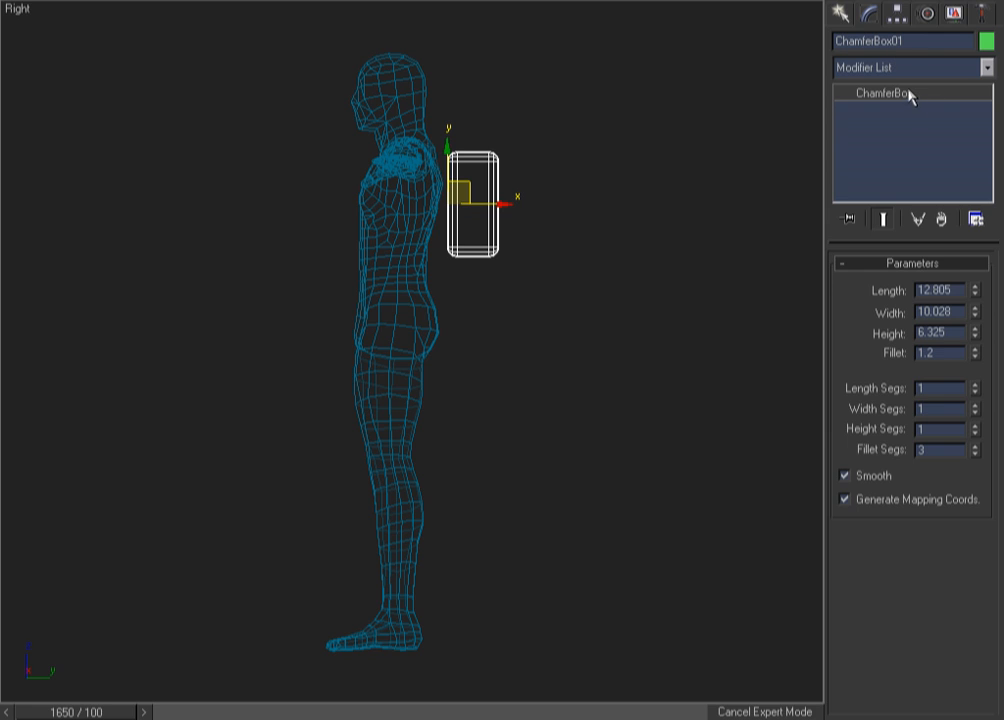
right_click(852, 94)
key("Escape")
right_click(884, 100)
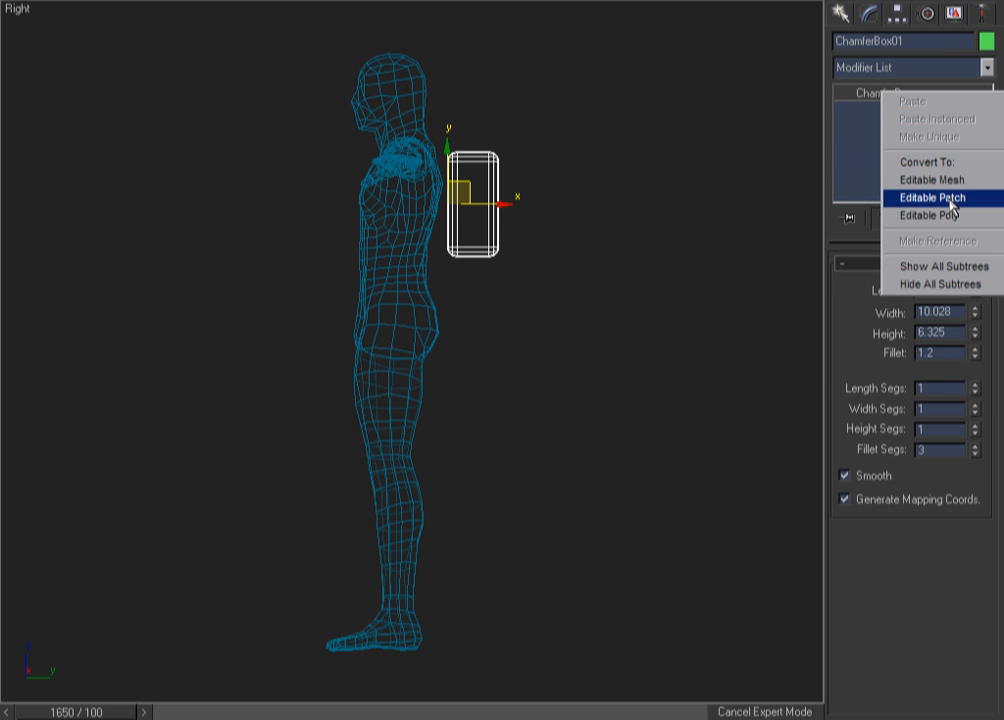
left_click(893, 216)
left_click(574, 240)
Examine the box against the character's back from the side and back views in shaded and wireframe display.
key("F3")
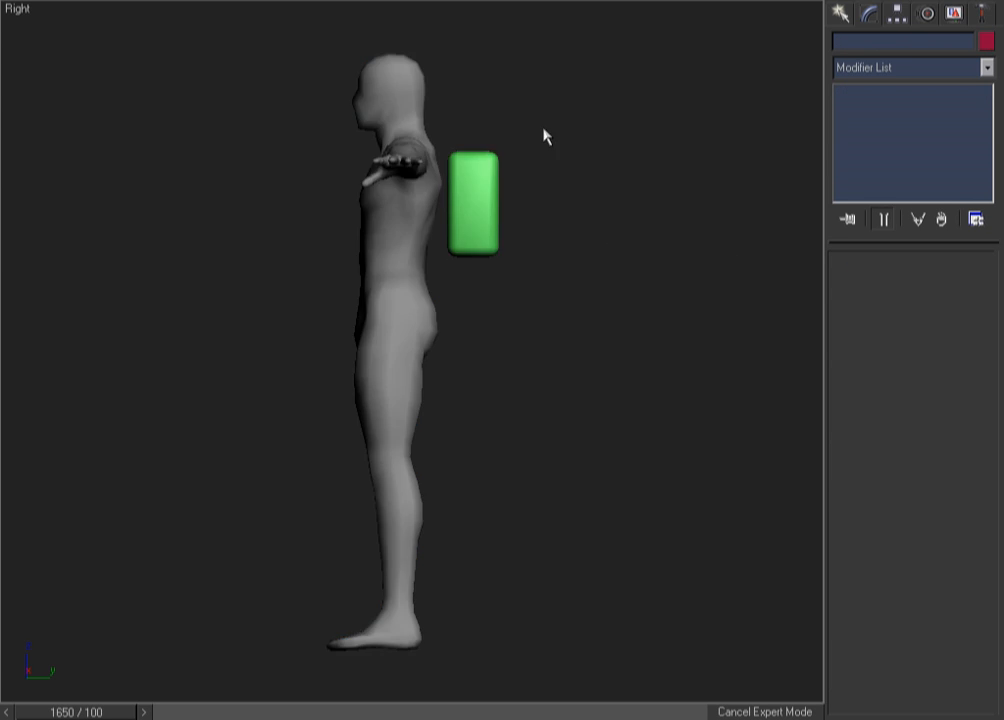
key("F3")
left_click(466, 215)
left_click(572, 232)
key("F3")
key("k")
key("F3")
key("F3")
key("f")
key("F3")
key("r")
key("F3")
key("k")
key("F3")
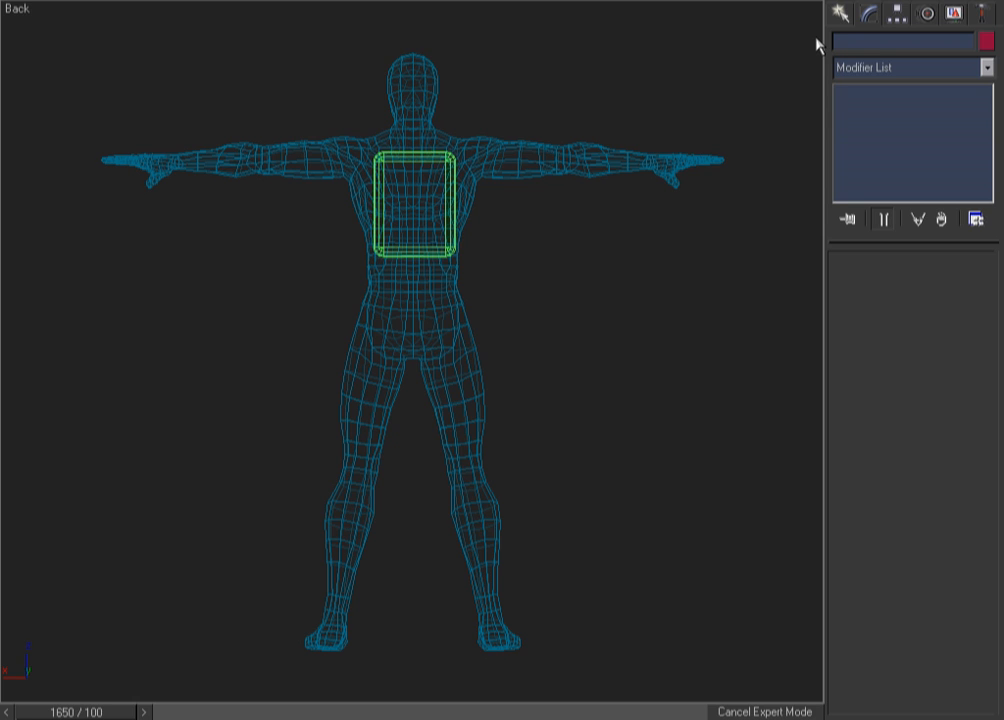
key("F3")
key("r")
key("F3")
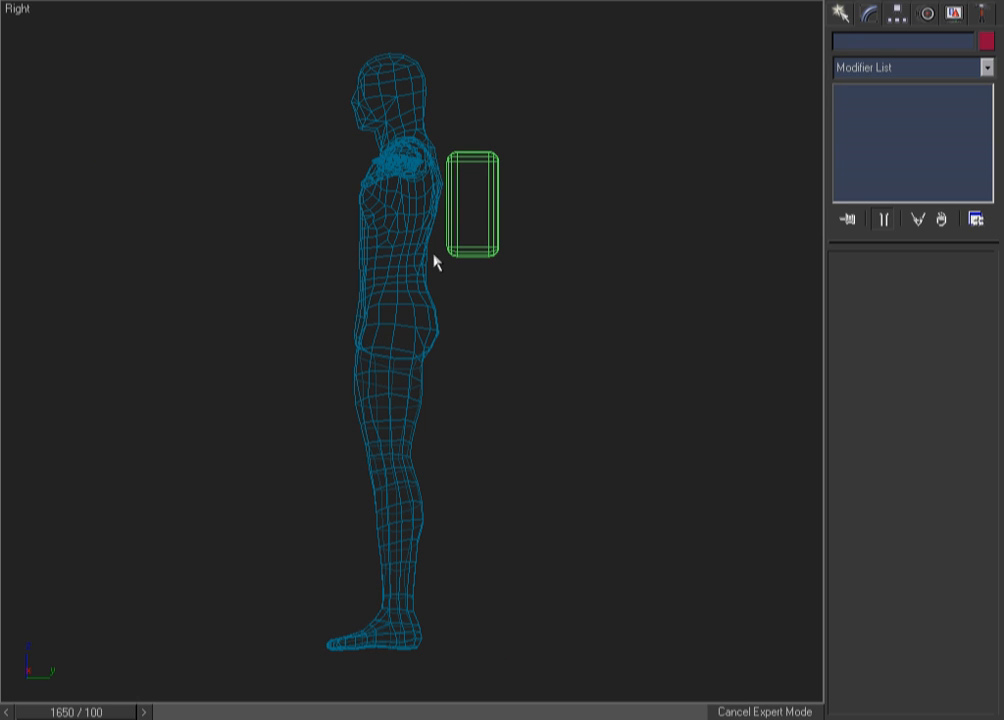
key("k")
key("F3")
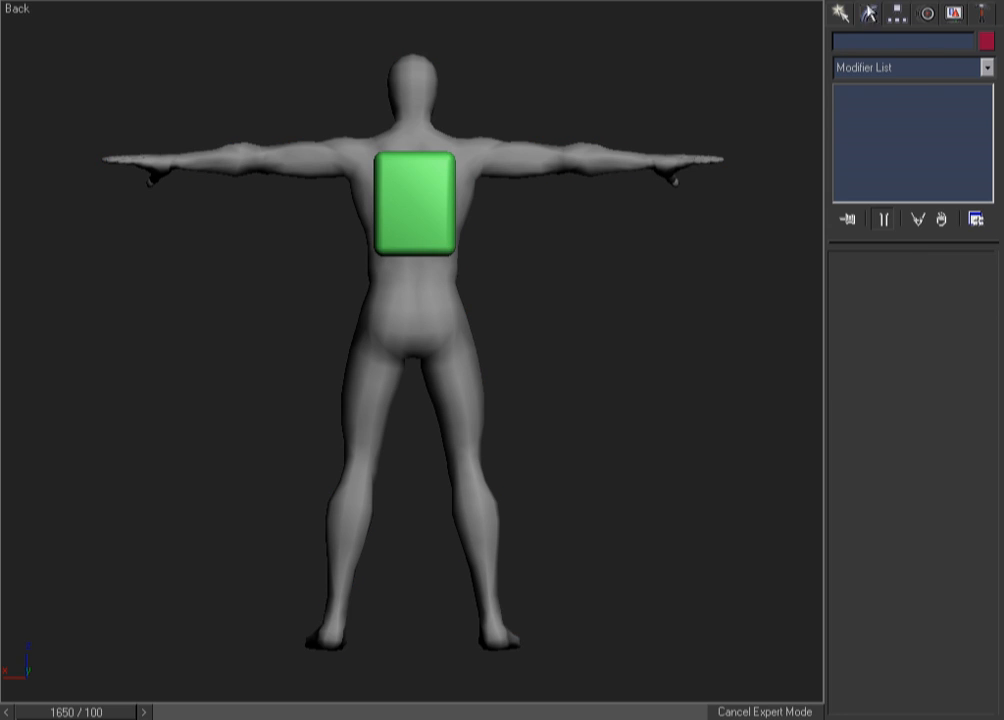
Create a standard plane over the box in the back view, about 12.67 long and 9.8 wide.
left_click(842, 13)
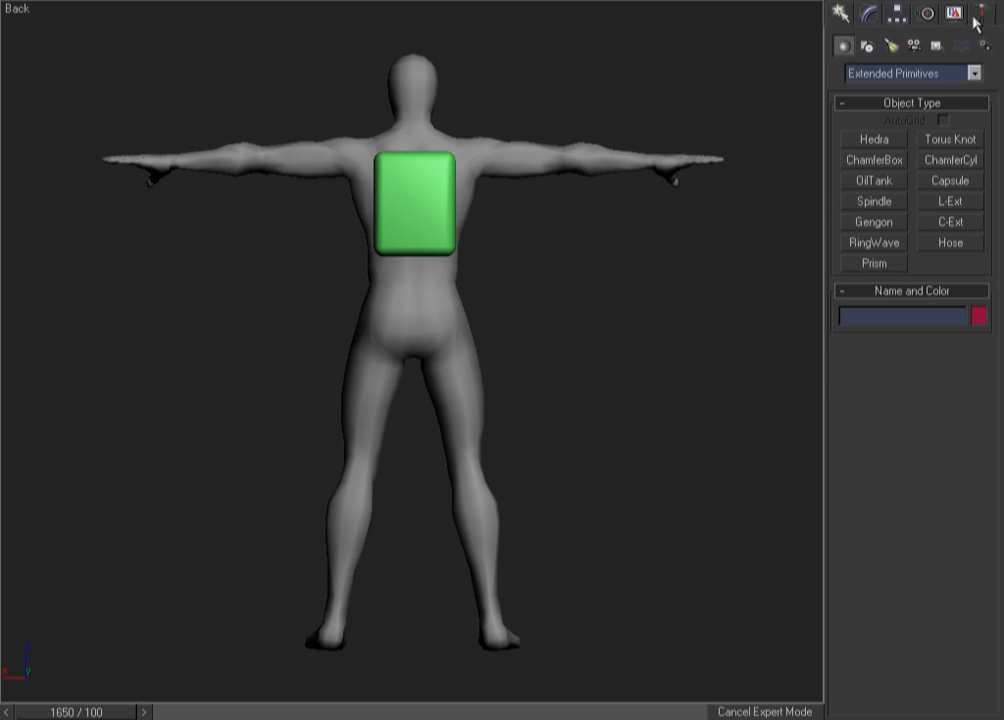
left_click(936, 46)
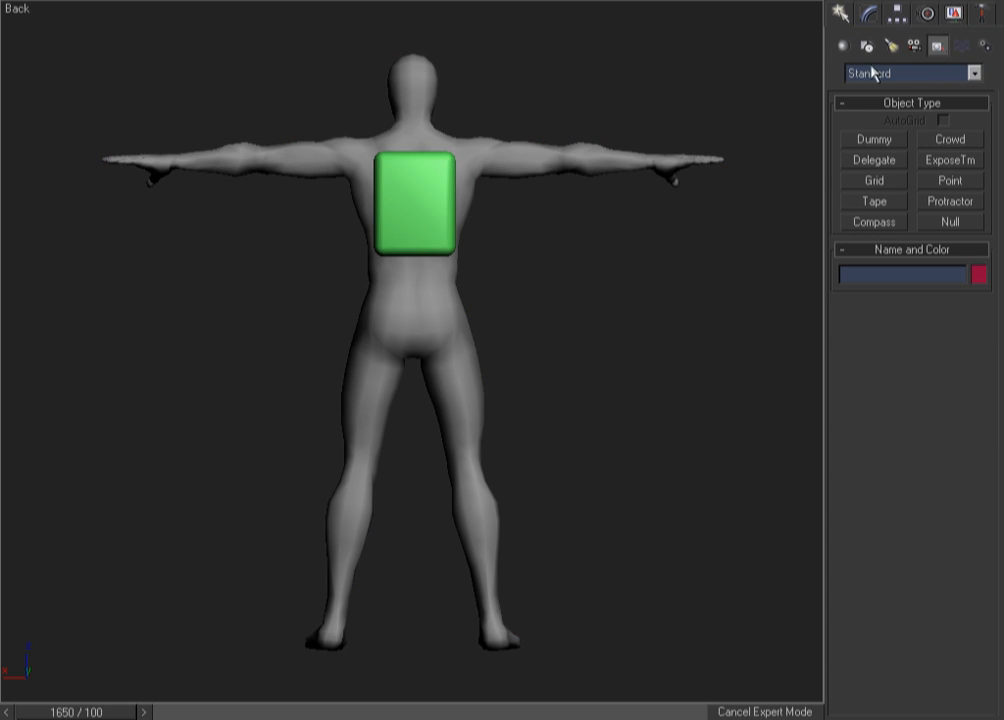
left_click(845, 46)
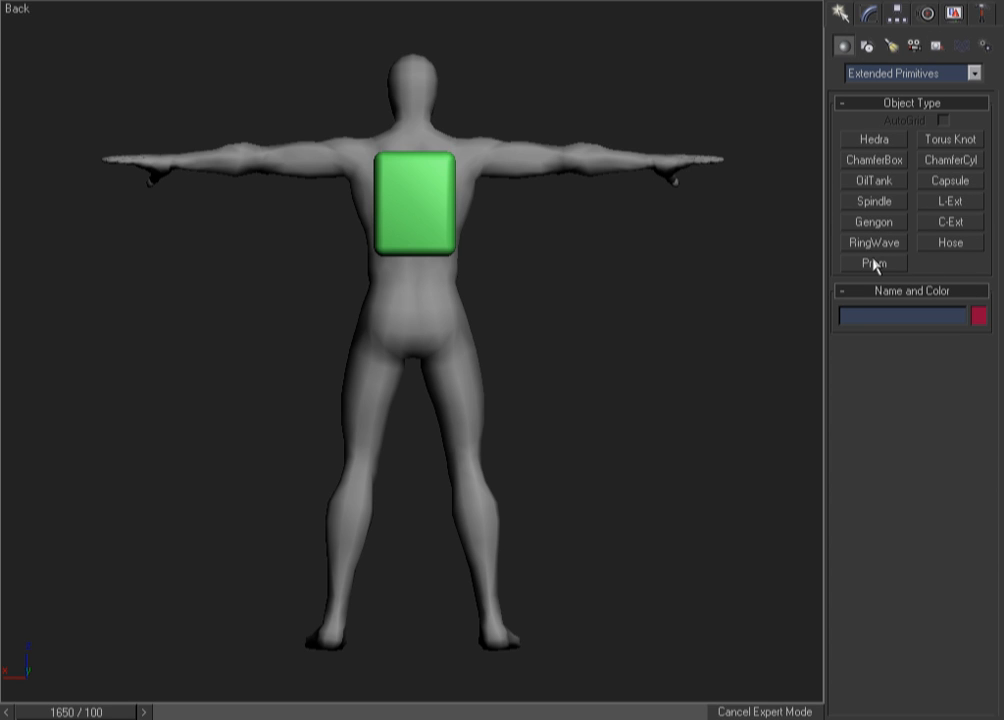
left_click(878, 72)
left_click(878, 90)
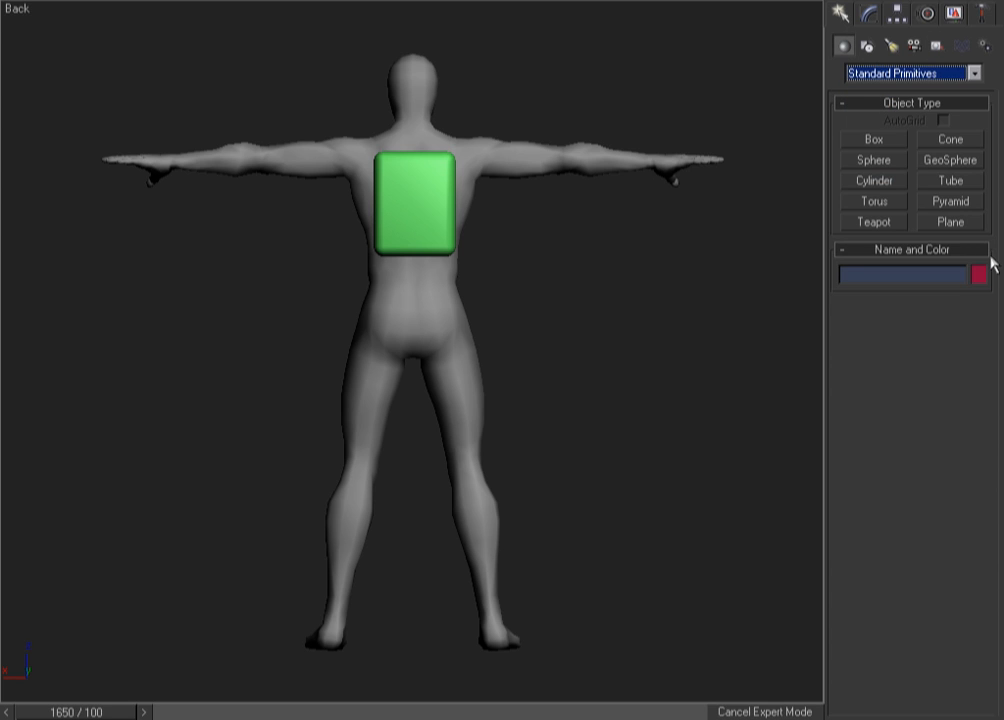
left_click(948, 222)
key("F3")
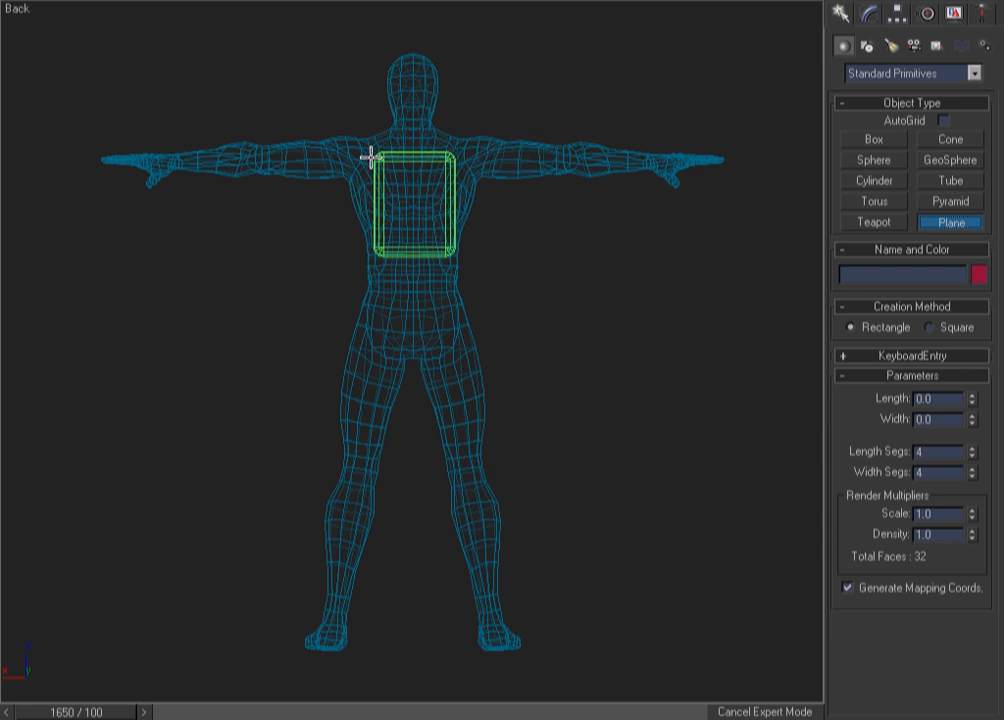
left_click_drag(373, 153, 455, 257)
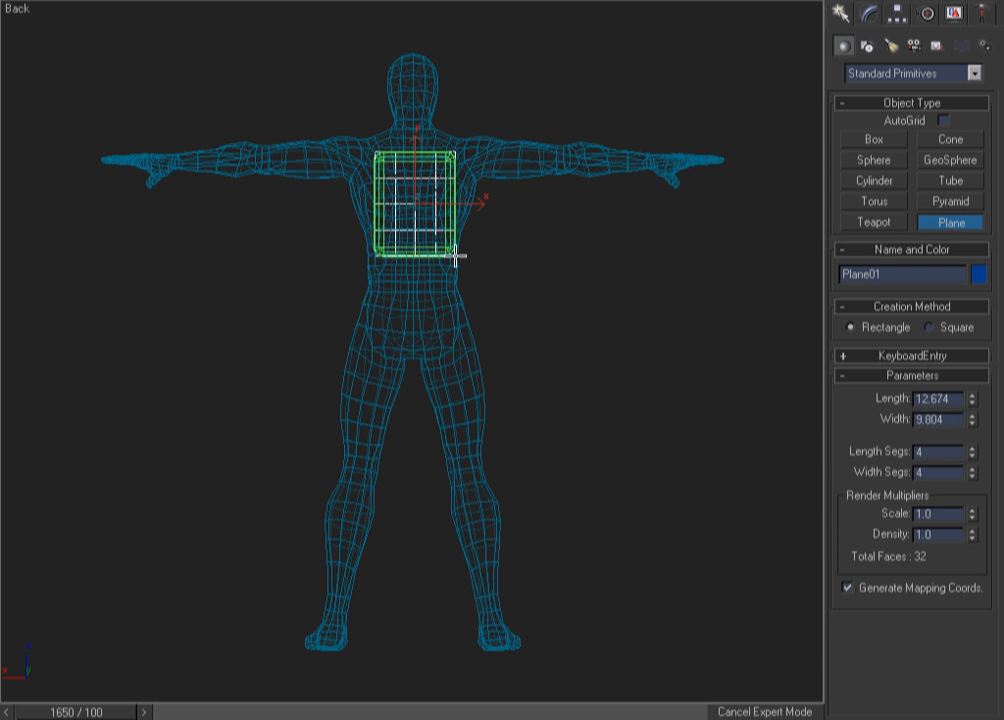
Move the plane in depth so it sits between the character's back and the box's front face.
key("w")
middle_click_drag(307, 371, 375, 385, "alt")
key("r")
key("F3")
key("F3")
left_click_drag(421, 224, 479, 220)
scroll(480, 220, "up", 3)
scroll(567, 224, "up", 5)
middle_click_drag(567, 224, 652, 399)
left_click_drag(556, 344, 560, 350)
Examine the plane's position relative to the box and the character's back from angled and side views.
mouse_move(560, 350)
middle_mouse_down("alt")
mouse_move(657, 385)
mouse_move(583, 410)
mouse_move(538, 402)
middle_mouse_up("alt")
key("F3")
key("F3")
scroll(572, 352, "down", 2)
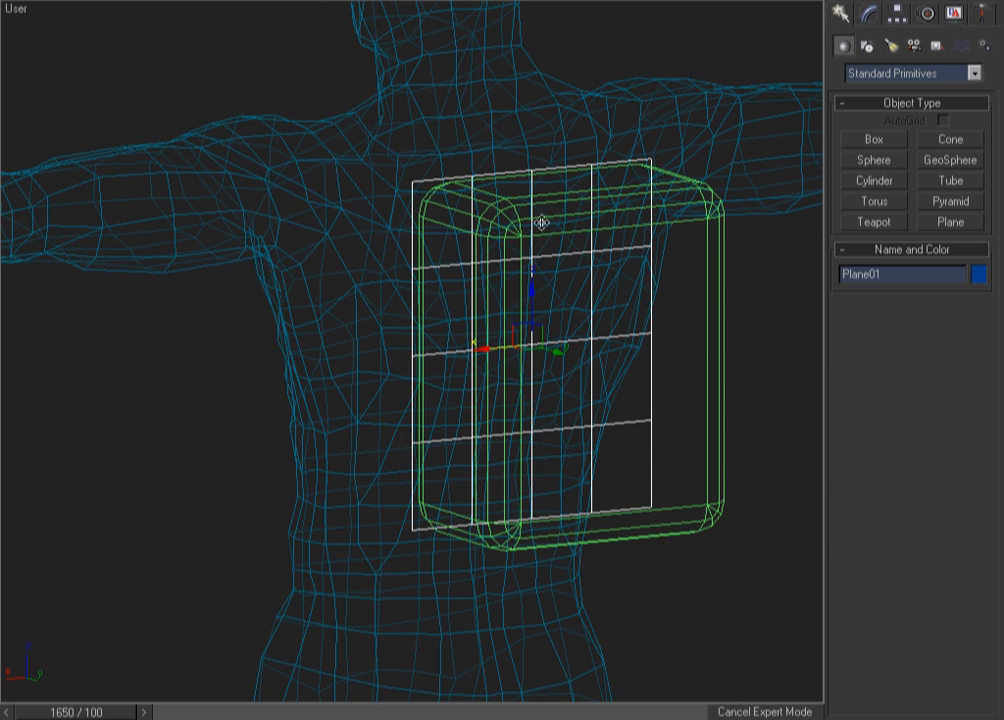
key("F3")
key("F3")
mouse_move(636, 471)
middle_mouse_down("alt")
mouse_move(569, 453)
mouse_move(607, 453)
middle_mouse_up("alt")
key("F3")
key("F3")
key("F3")
key("r")
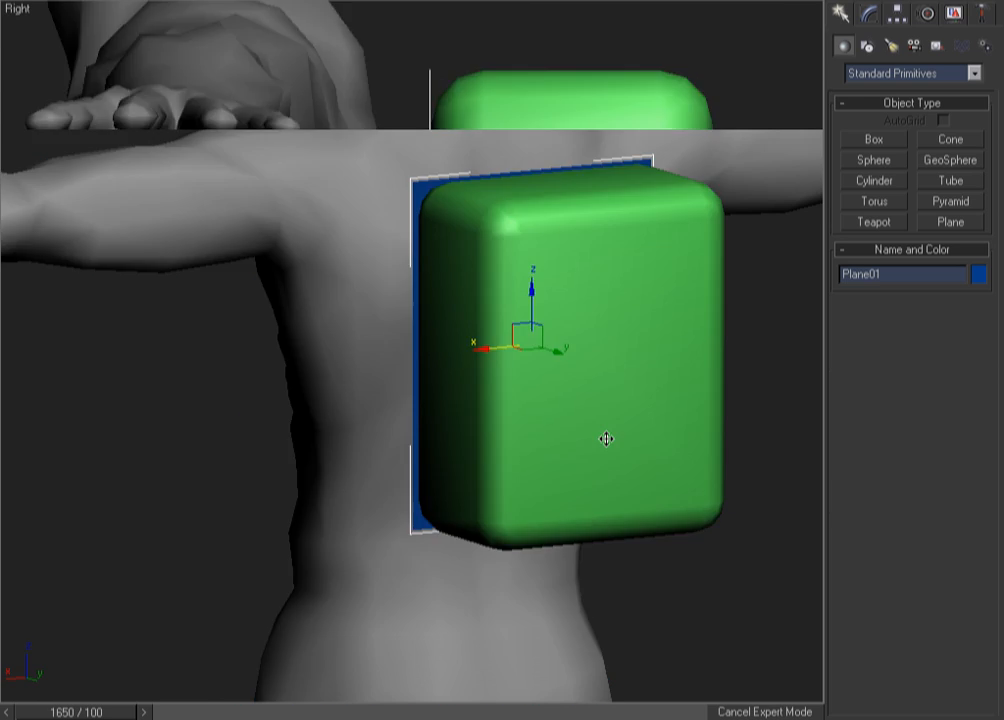
key("F3")
key("ctrl+alt+z")
key("F3")
key("F3")
middle_click_drag(580, 336, 522, 336, "alt")
key("r")
key("F3")
key("F3")
key("ctrl+w")
left_click_drag(533, 114, 286, 342)
right_click(518, 158)
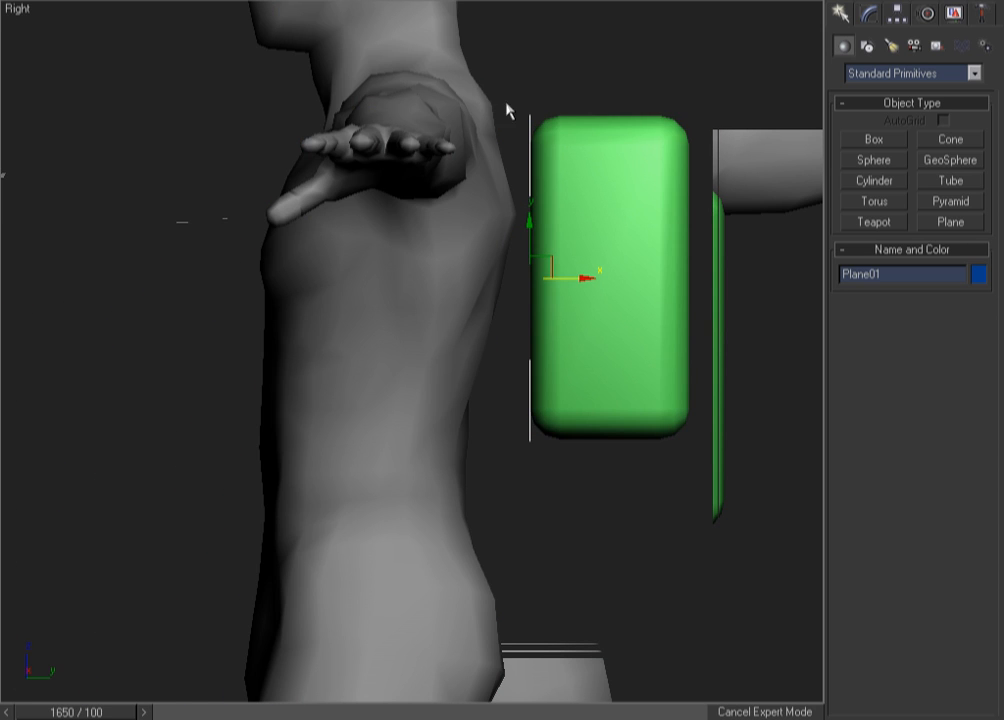
key("F3")
mouse_move(560, 251)
middle_mouse_down("alt")
mouse_move(477, 267)
mouse_move(475, 251)
middle_mouse_up("alt")
key("F3")
key("F3")
key("t")
key("ctrl+alt+z")
key("r")
key("ctrl+alt+z")
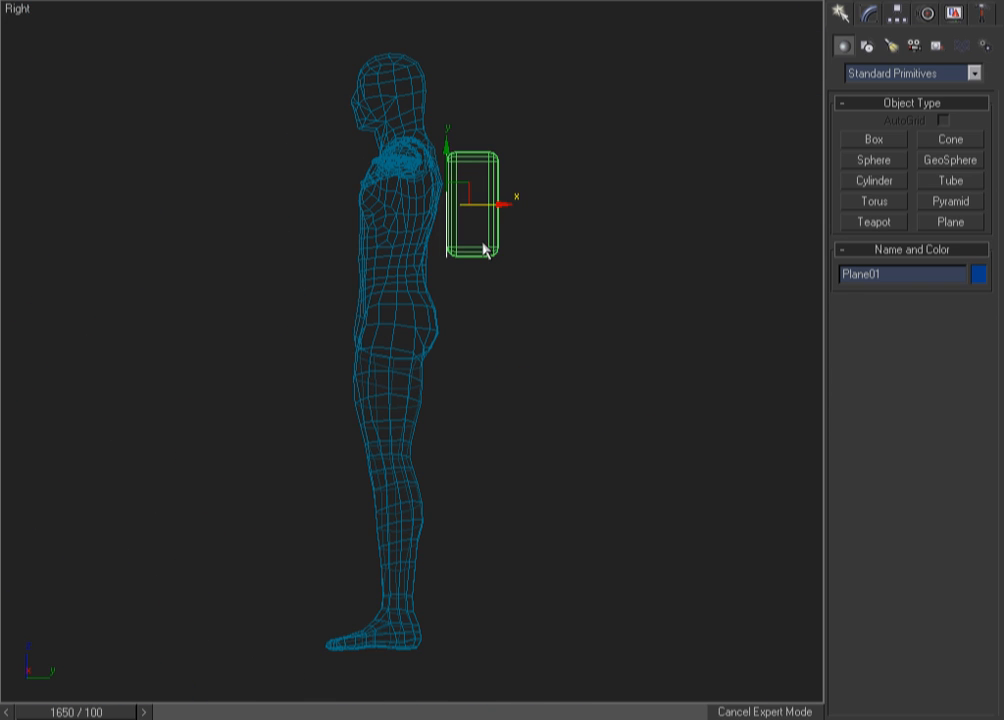
Add a Symmetry modifier to the plane while it is still a primitive.
key("k")
key("F3")
key("F3")
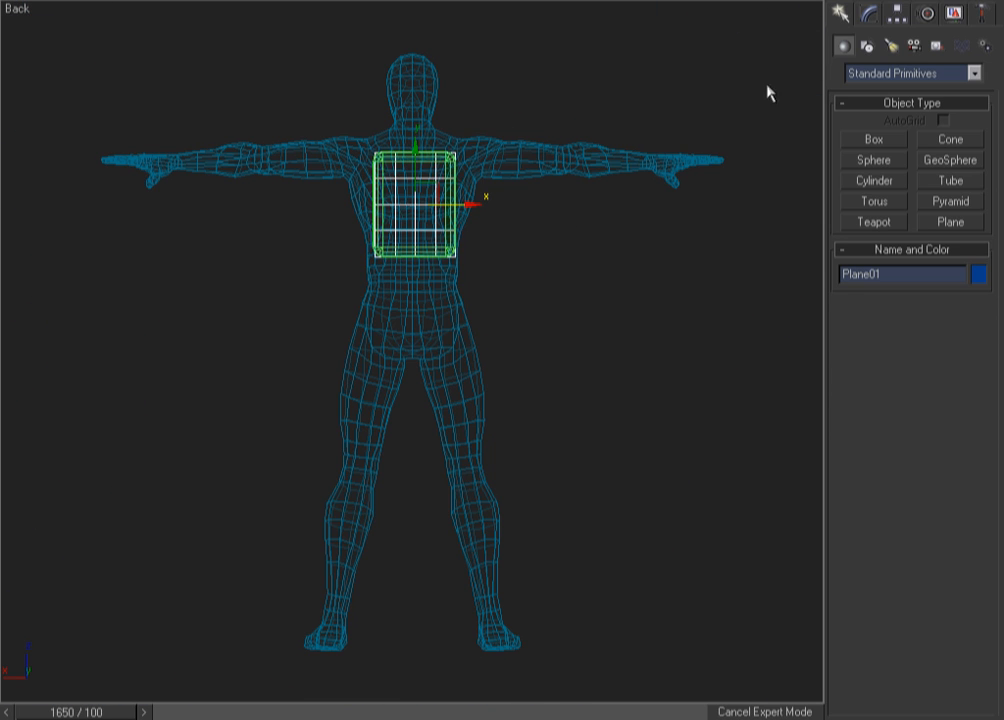
right_click(579, 222)
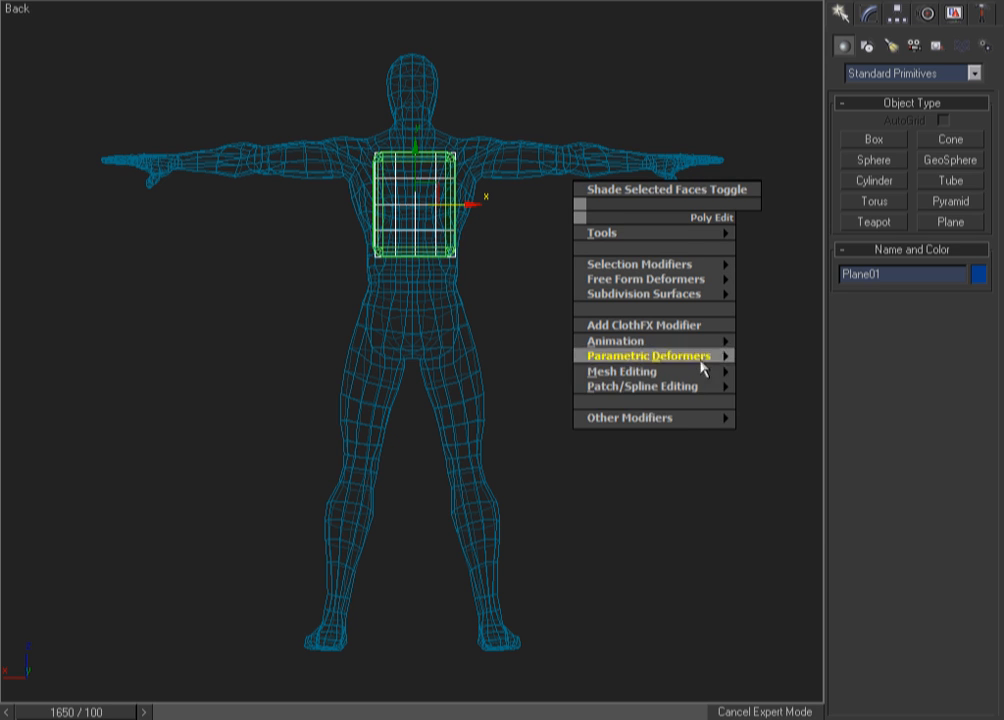
mouse_move(692, 374)
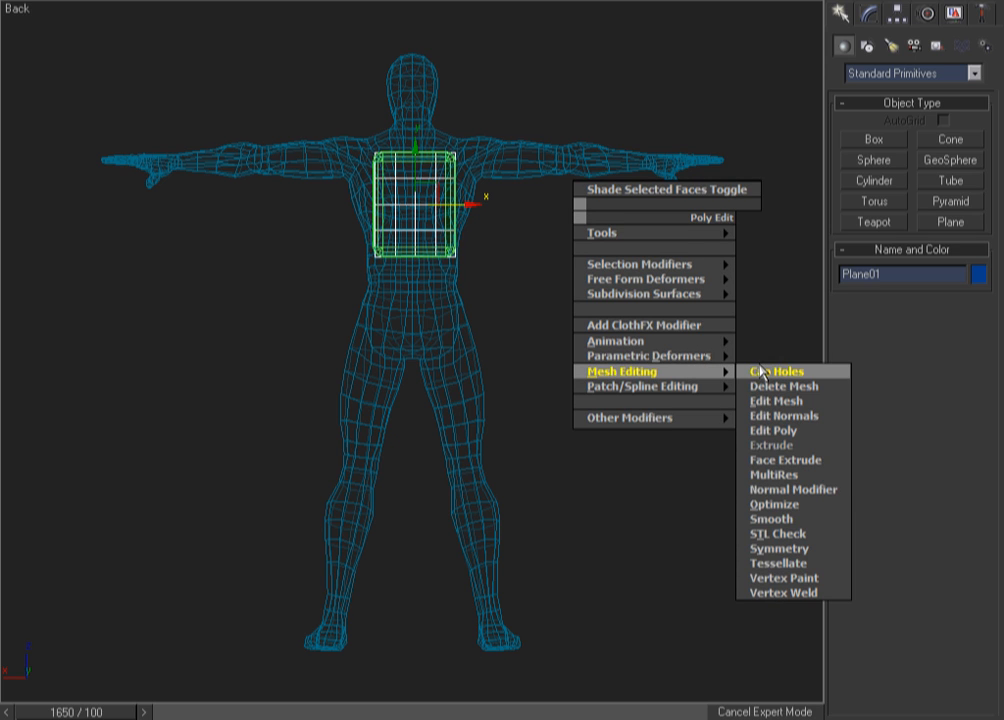
left_click(778, 548)
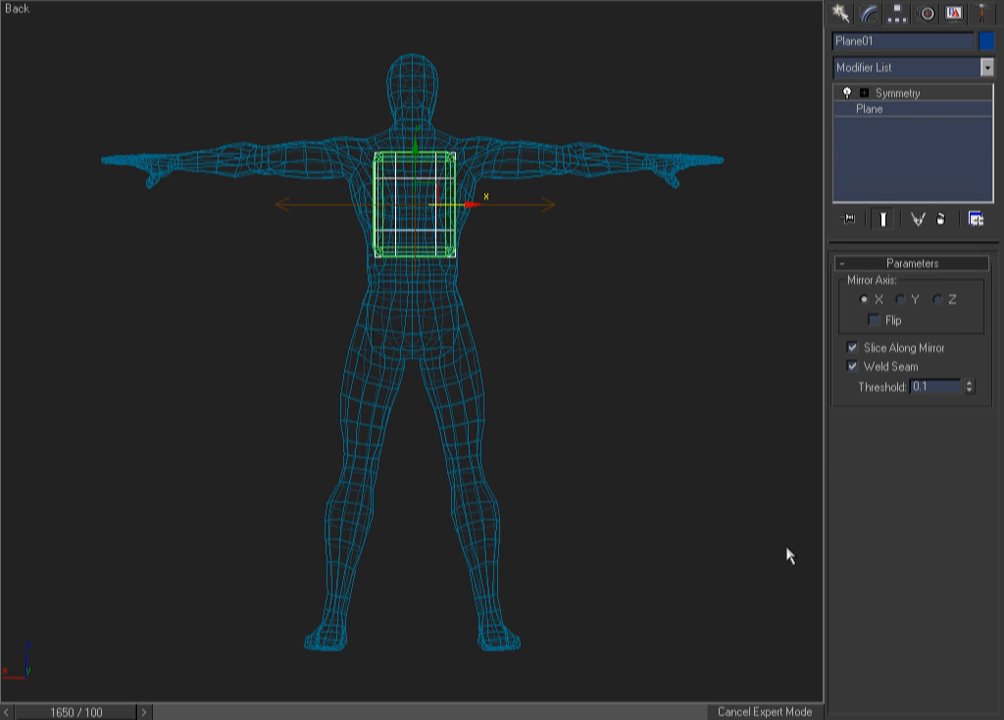
Insert a Poly Select modifier between the plane's base object and its Symmetry modifier.
left_click(898, 115)
right_click(647, 195)
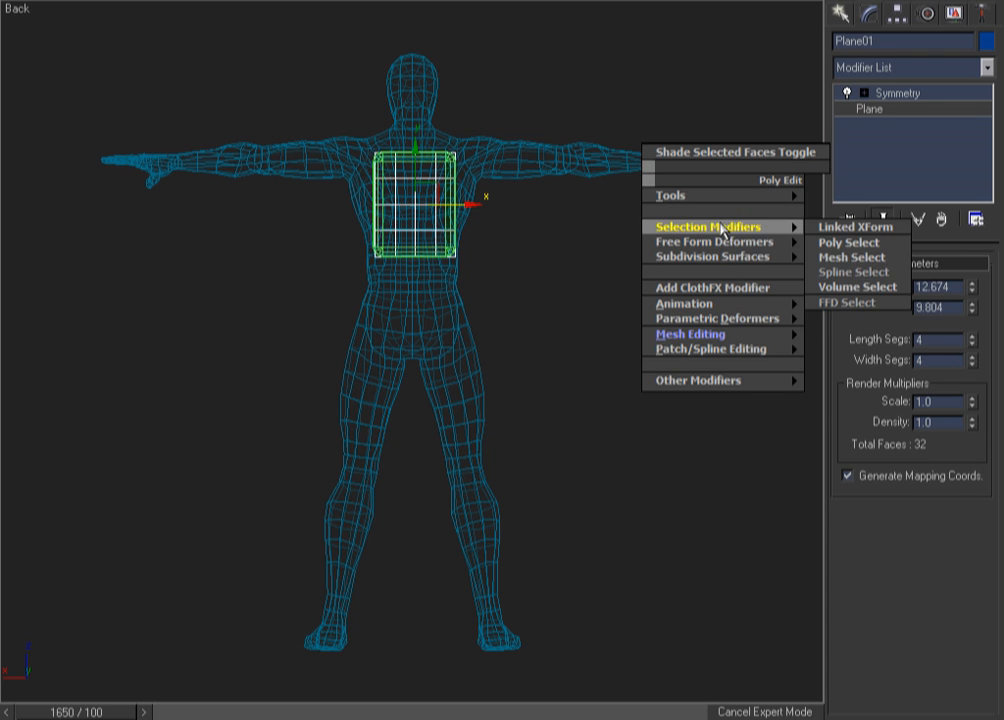
mouse_move(736, 248)
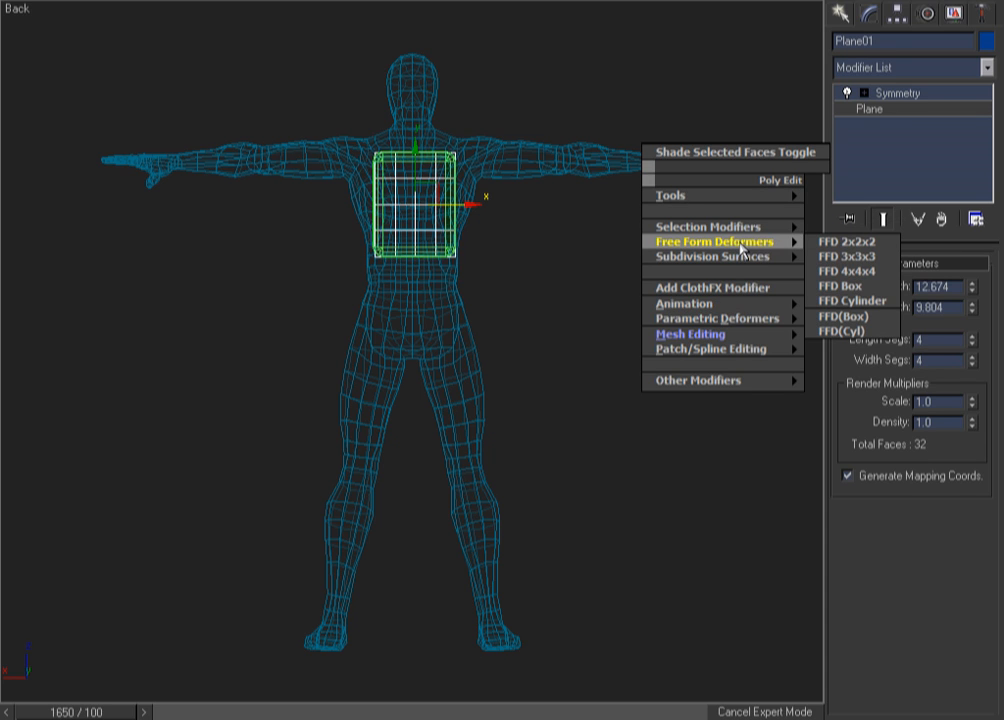
mouse_move(760, 227)
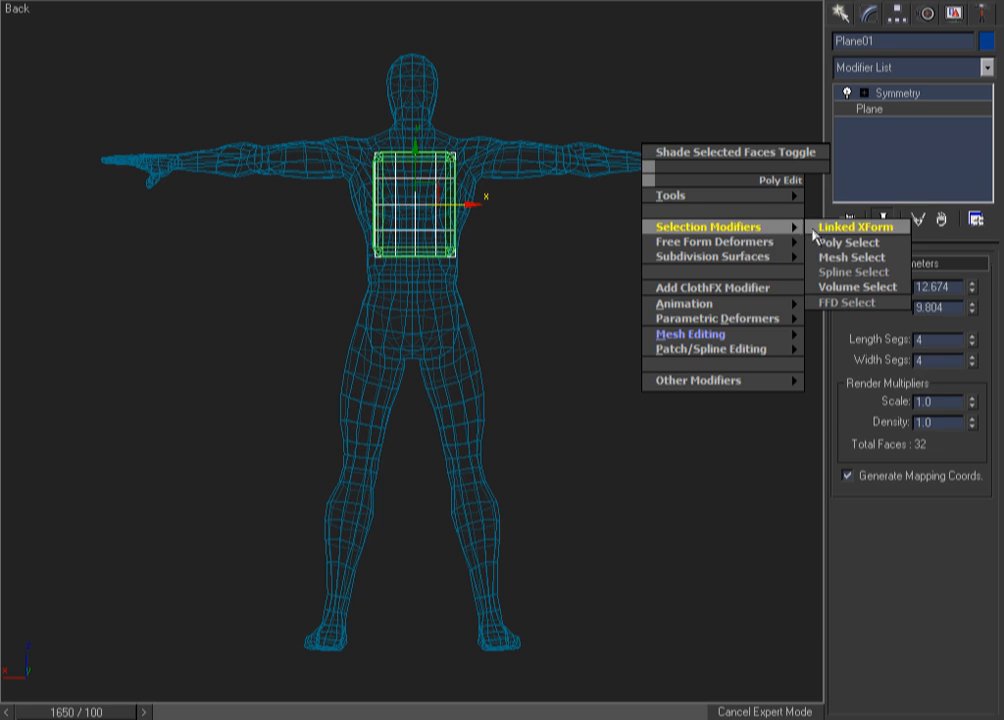
left_click(834, 242)
Try to collapse the plane's modifier stack to Poly Select with Symmetry still on top.
right_click(890, 107)
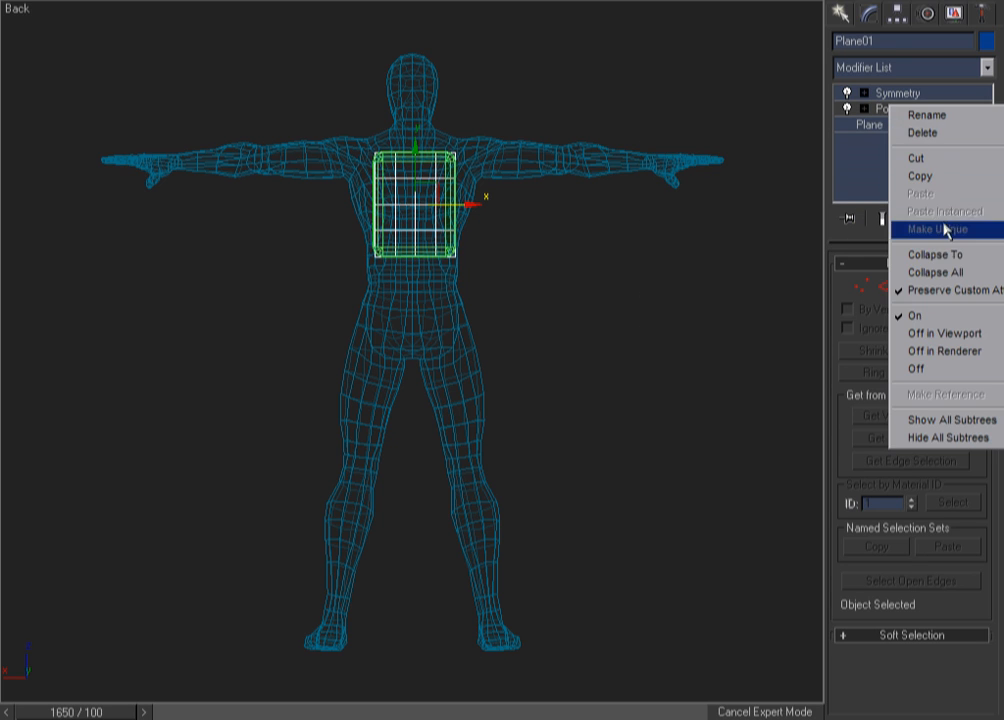
left_click(951, 256)
left_click(895, 126)
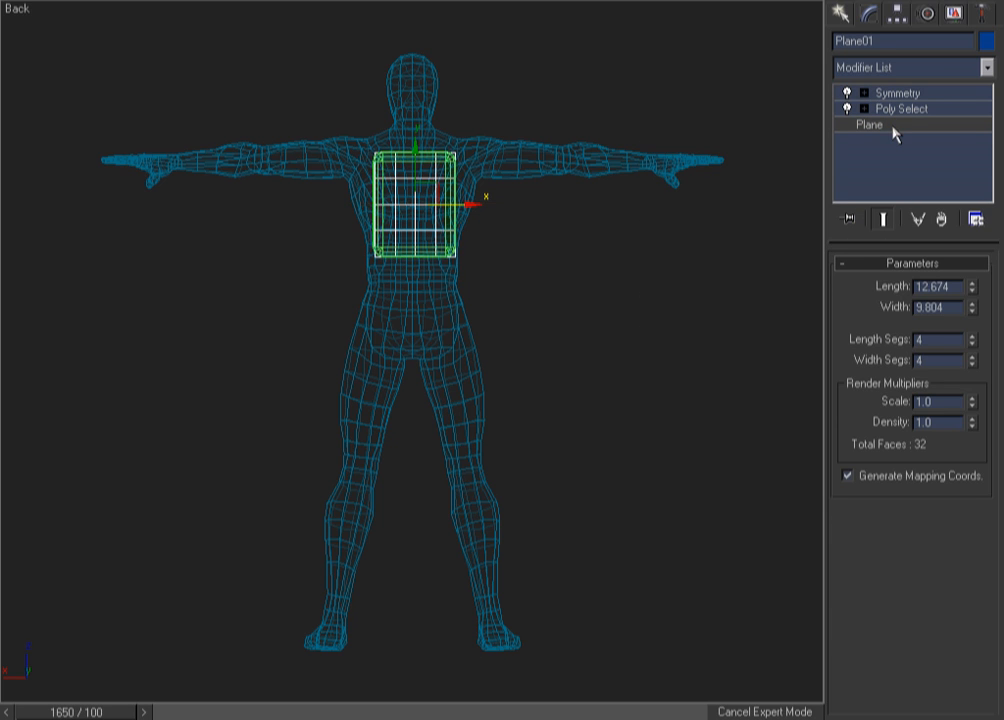
left_click(888, 112)
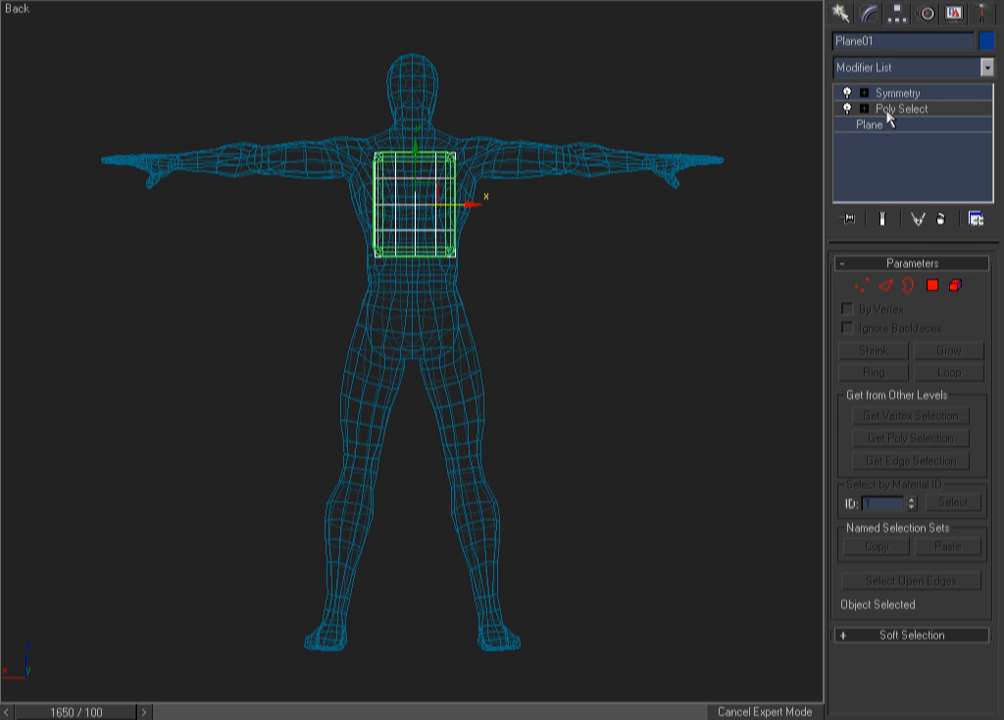
right_click(887, 113)
left_click(953, 262)
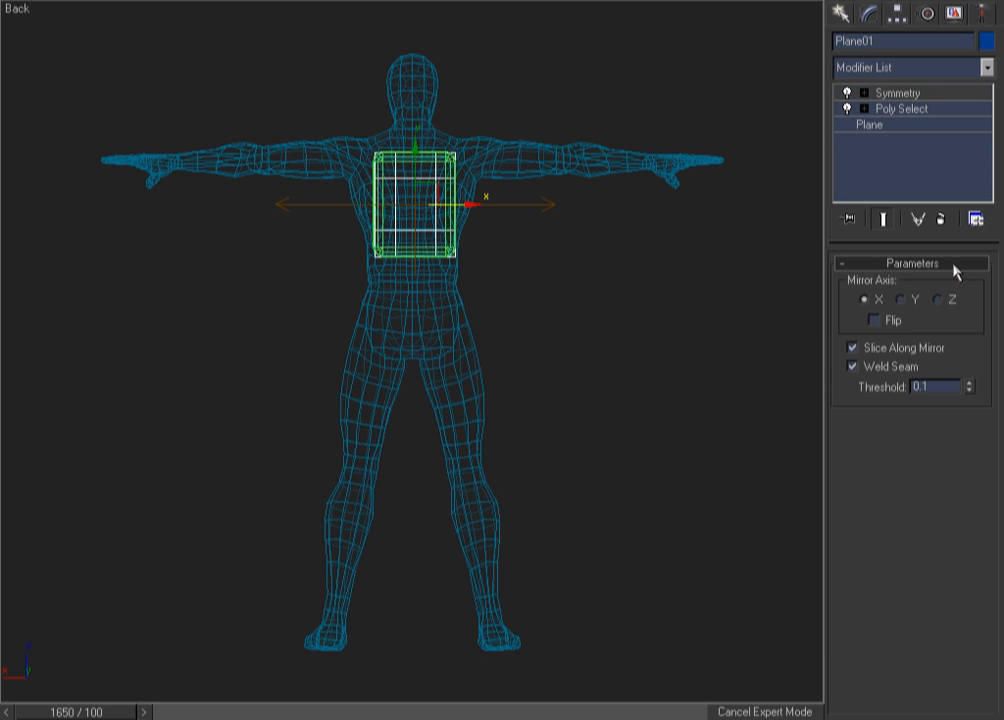
Delete the plane's Symmetry modifier and collapse Poly Select with the base object into an Editable Poly.
left_click(946, 219)
left_click(906, 95)
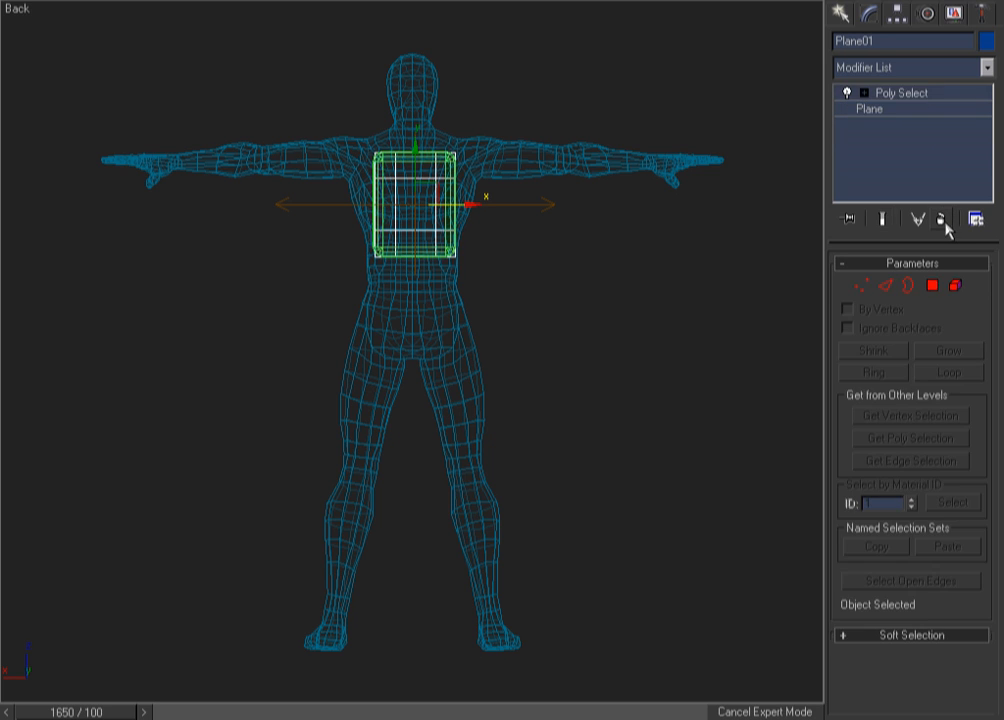
right_click(907, 95)
left_click(971, 264)
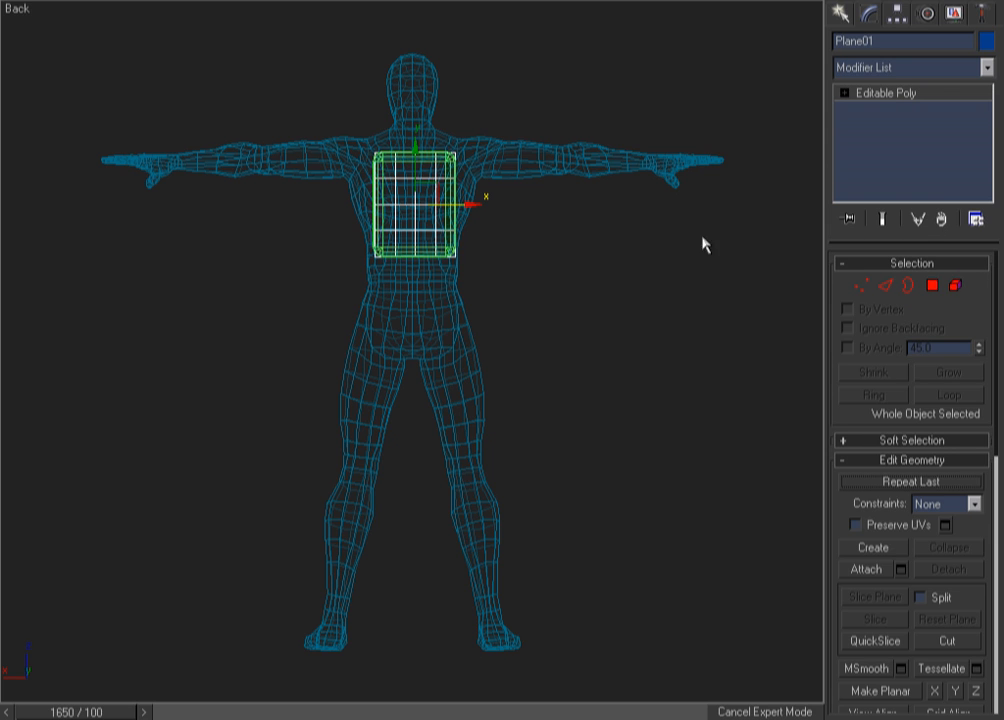
Add a Symmetry modifier on top of the plane's Editable Poly.
right_click(613, 266)
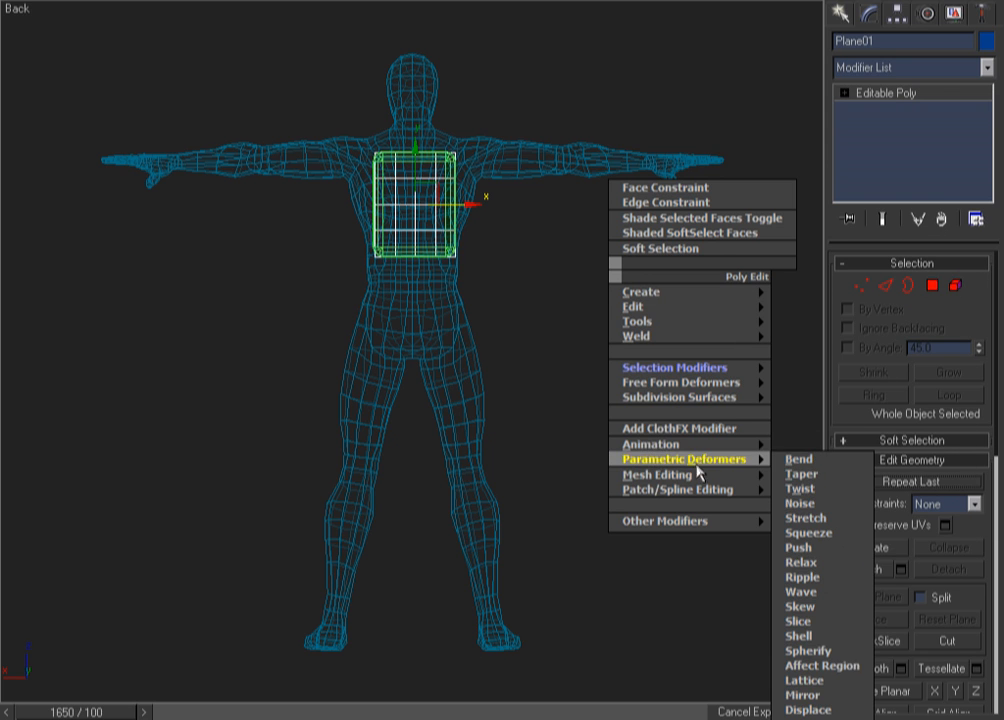
mouse_move(742, 479)
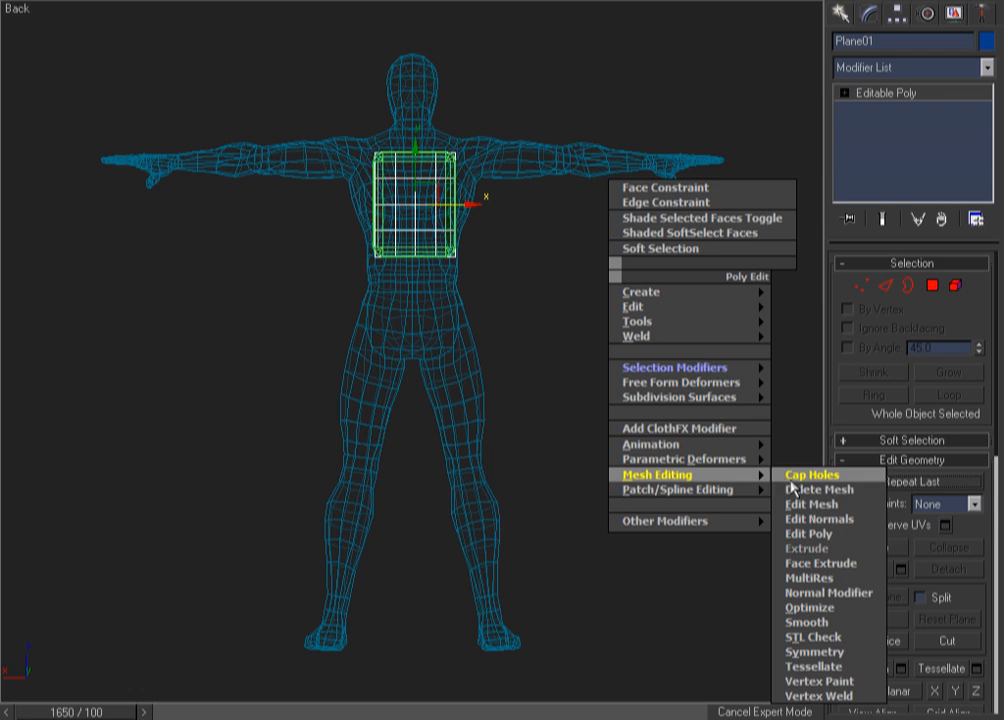
left_click(813, 652)
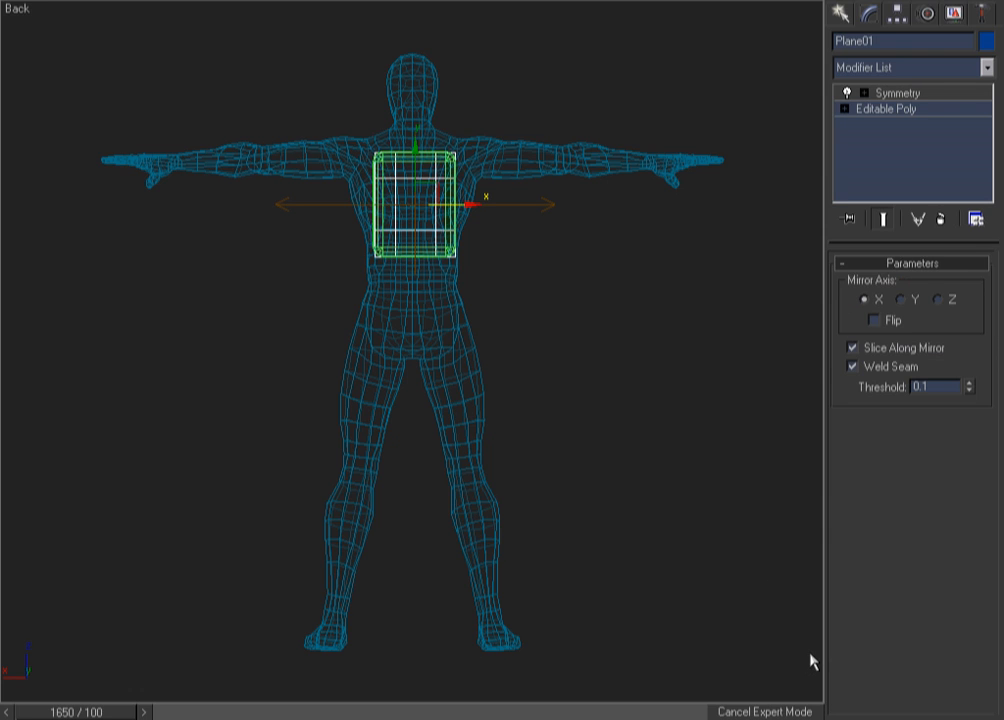
Select the top edge segment at the plane's outer corner on the character's right side, at the Editable Poly's edge level.
left_click(900, 109)
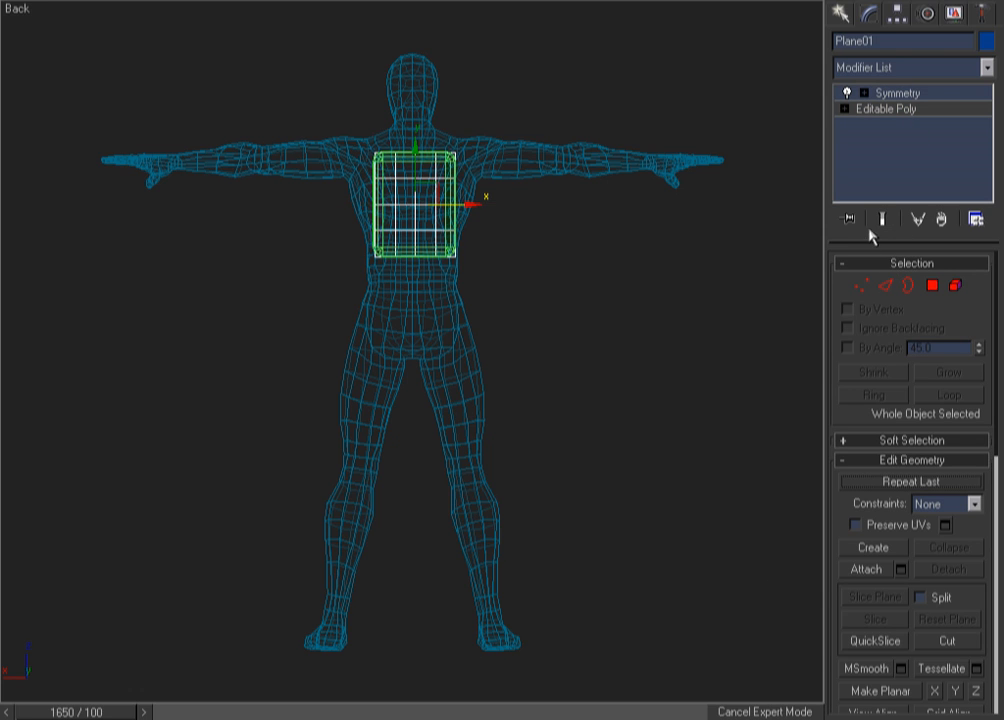
left_click(885, 286)
left_click(384, 151)
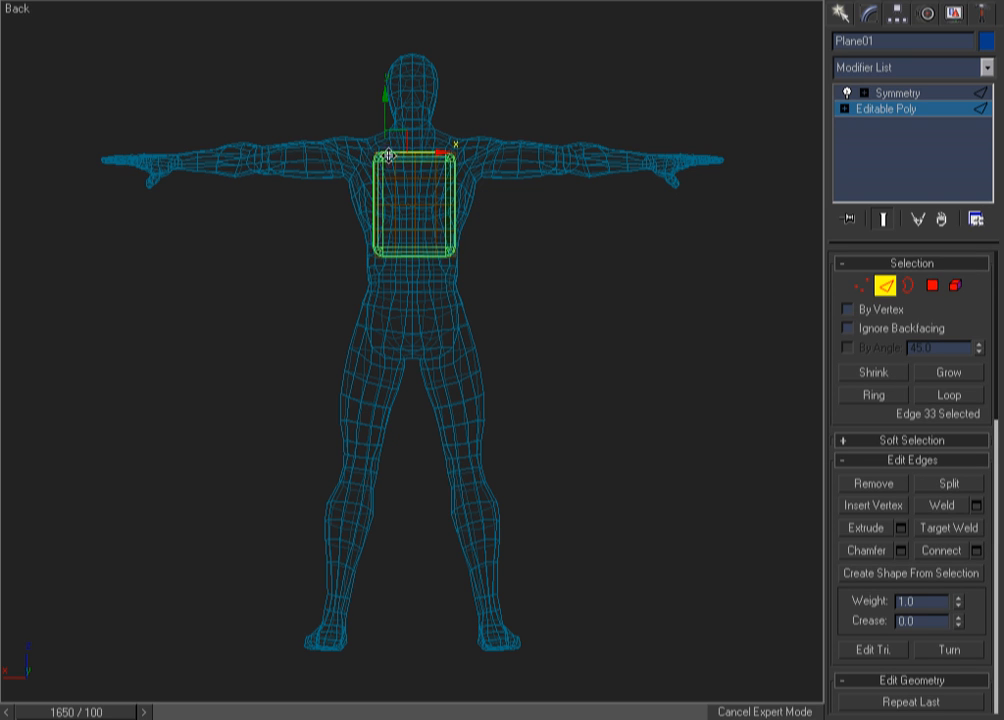
left_click(444, 153)
left_click_drag(461, 139, 272, 274)
key("ctrl+z")
key("ctrl+w")
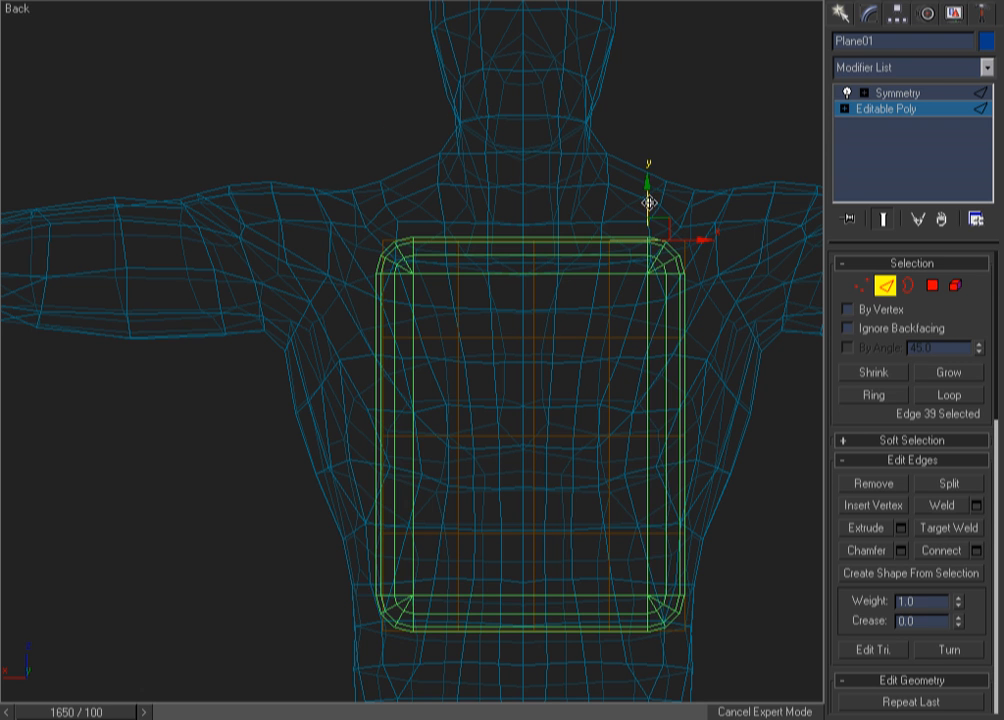
Extrude the selected corner edge upward as a strap start, scale it to about half its width, and lower it slightly.
left_click_drag(648, 203, 654, 156, "shift")
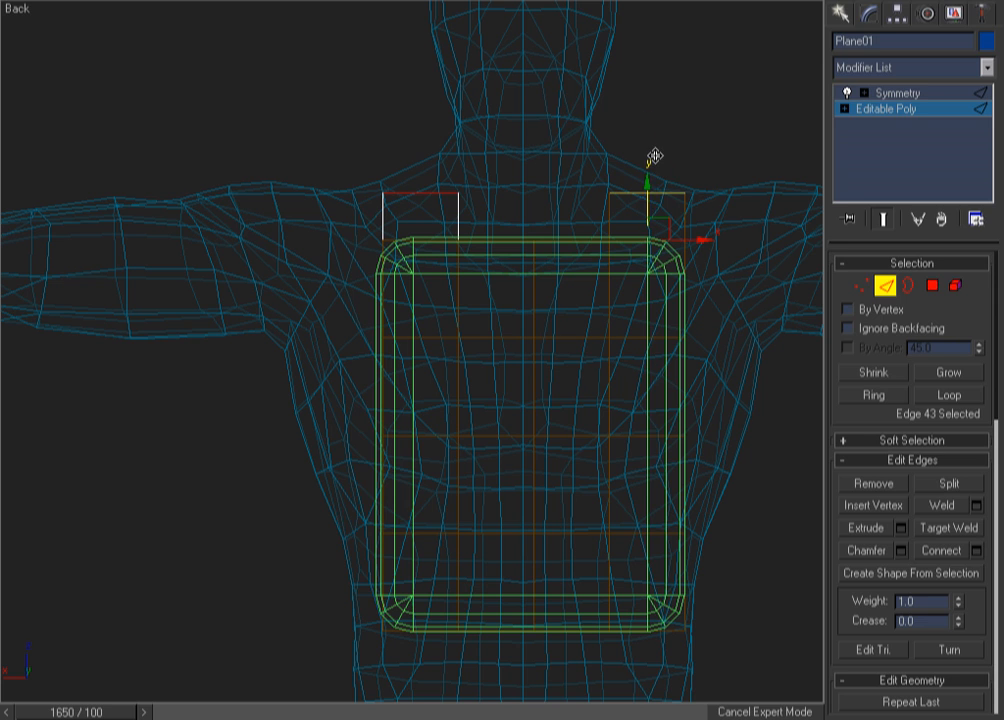
left_click_drag(708, 199, 690, 197)
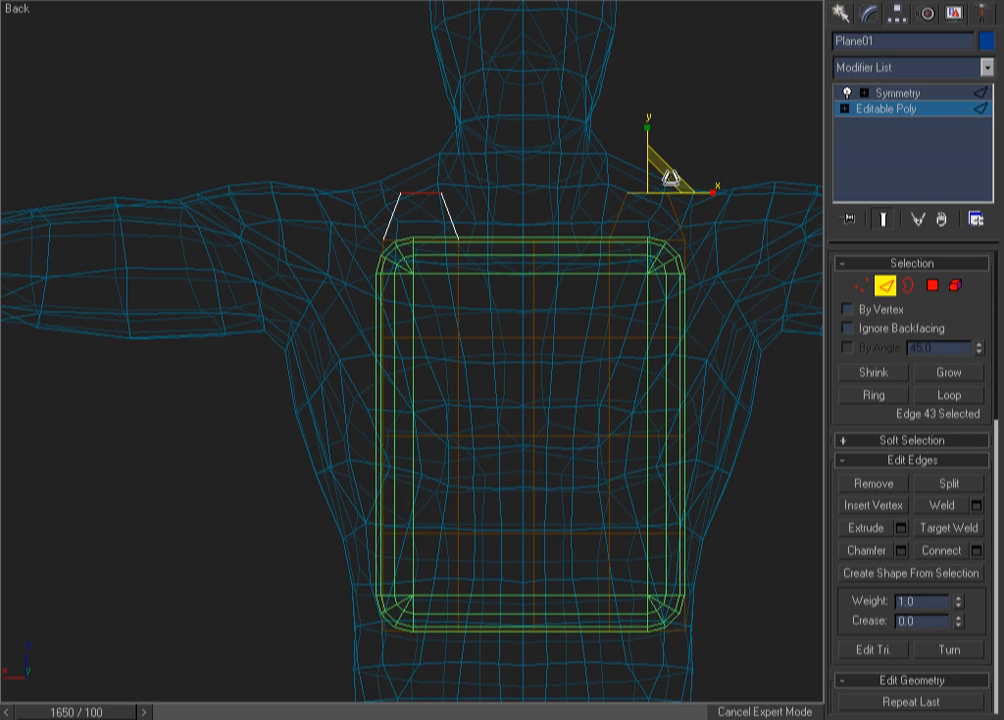
key("w")
left_click_drag(648, 161, 648, 175)
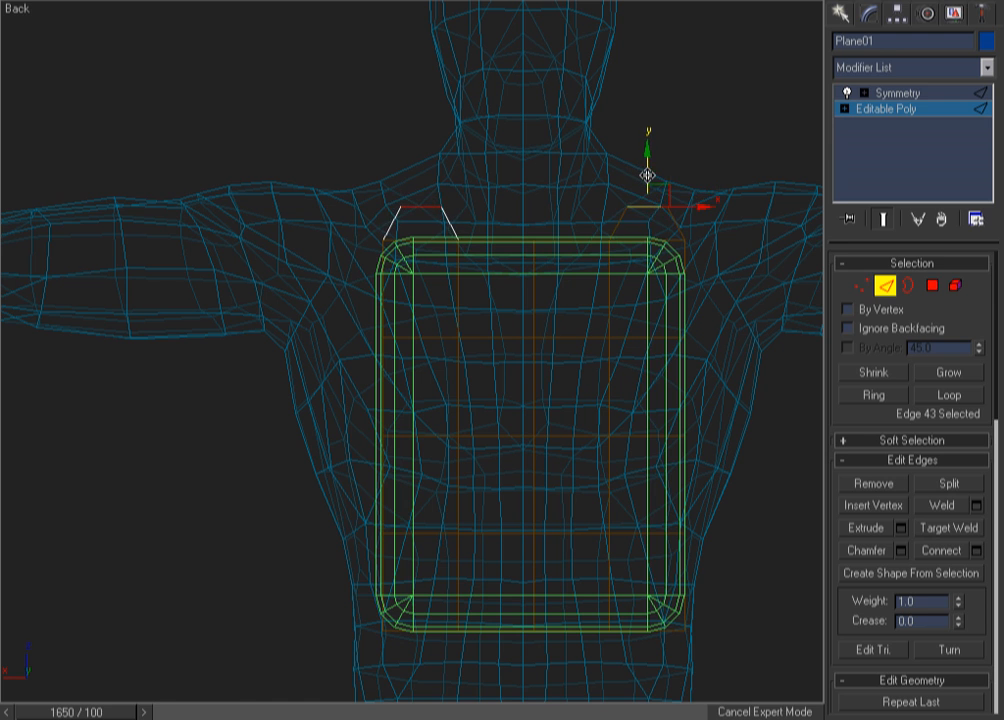
Move the strap's end edge toward the character's upper back in side view and extrude another segment toward the shoulder.
key("r")
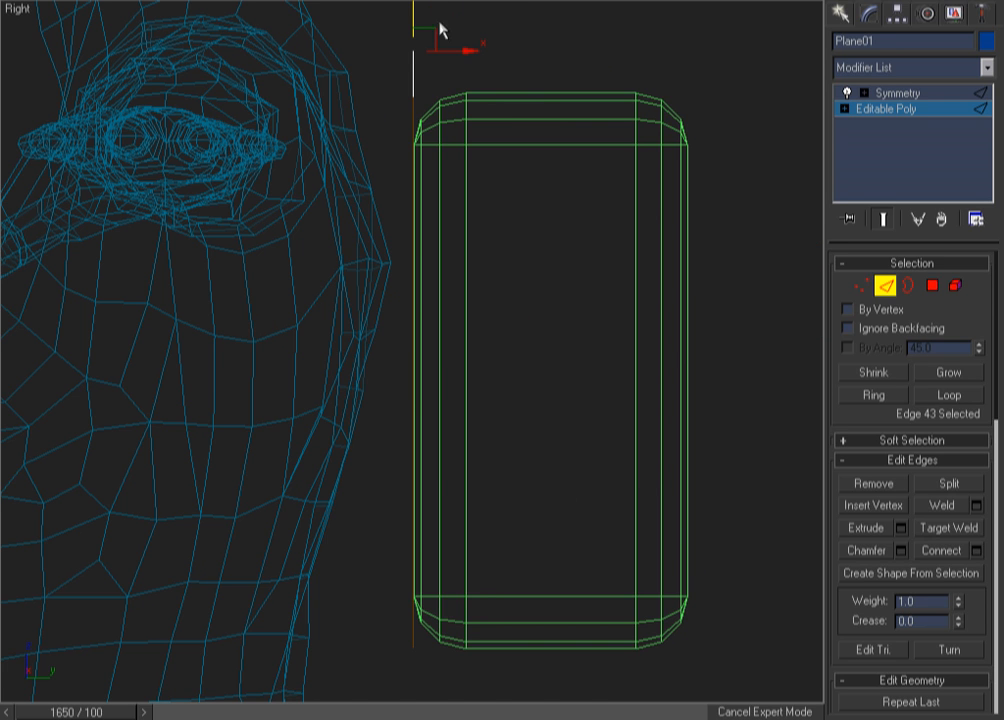
left_click_drag(426, 30, 391, 51)
scroll(340, 228, "down", 2)
middle_click_drag(340, 228, 472, 241)
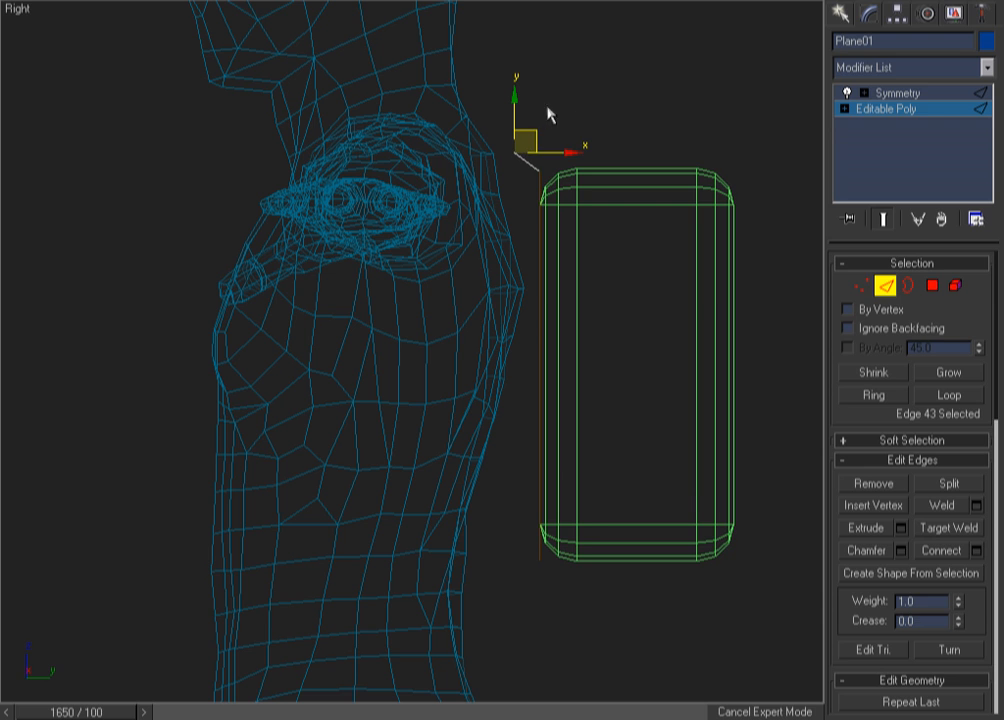
left_click(495, 106)
key("F3")
left_click(433, 83)
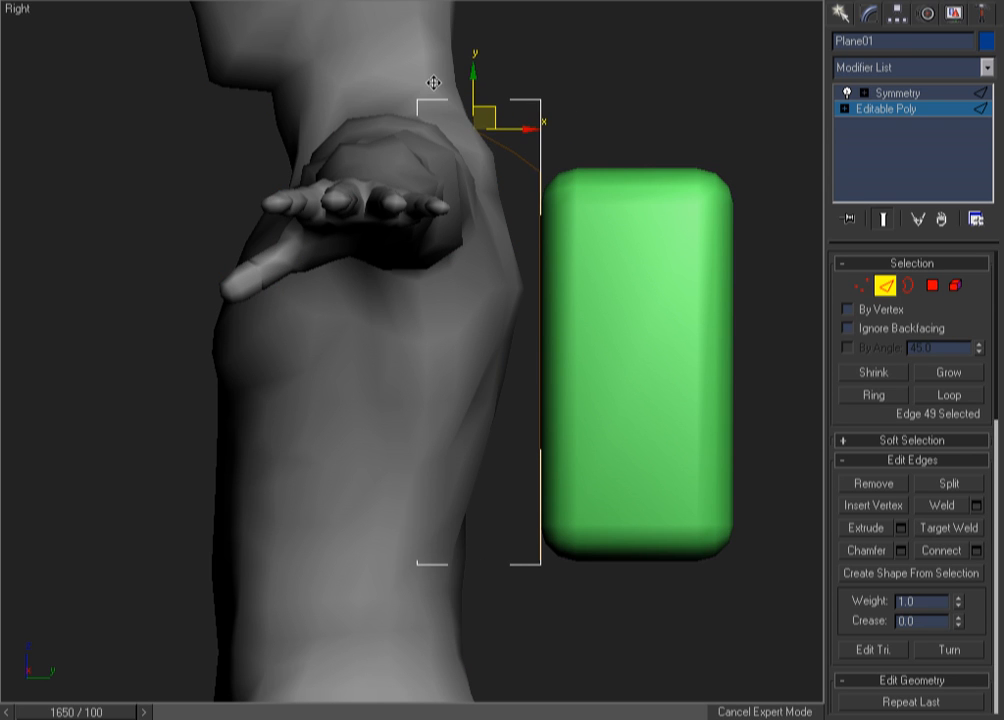
Extrude the strap's end edge segment by segment over the shoulder, down the chest, and back under the arm to the box's base.
key("l")
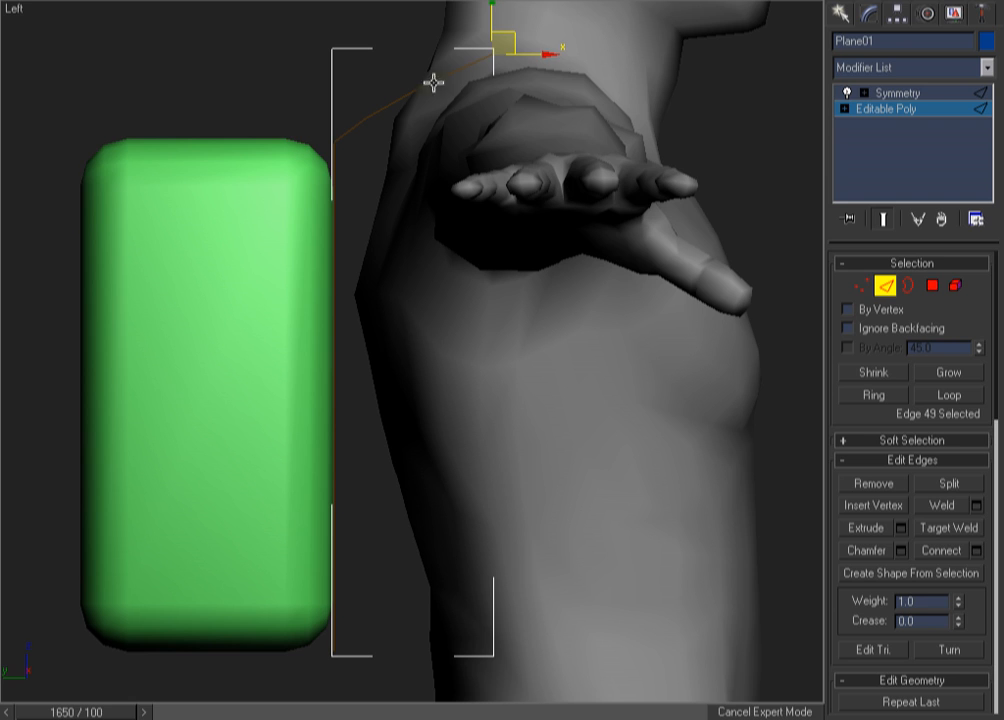
mouse_move(510, 36)
left_mouse_down("shift")
mouse_move(652, 45)
mouse_move(716, 106)
mouse_move(708, 132)
mouse_move(728, 211)
mouse_move(714, 241)
mouse_move(724, 309)
mouse_move(700, 322)
left_mouse_up("shift")
key("F3")
mouse_move(657, 354)
left_mouse_down("shift")
mouse_move(499, 478)
mouse_move(381, 615)
left_mouse_up("shift")
Pull the strap's upper chest edge forward so the segment sits outside the body surface.
key("F3")
middle_click_drag(556, 556, 405, 598, "alt")
key("F3")
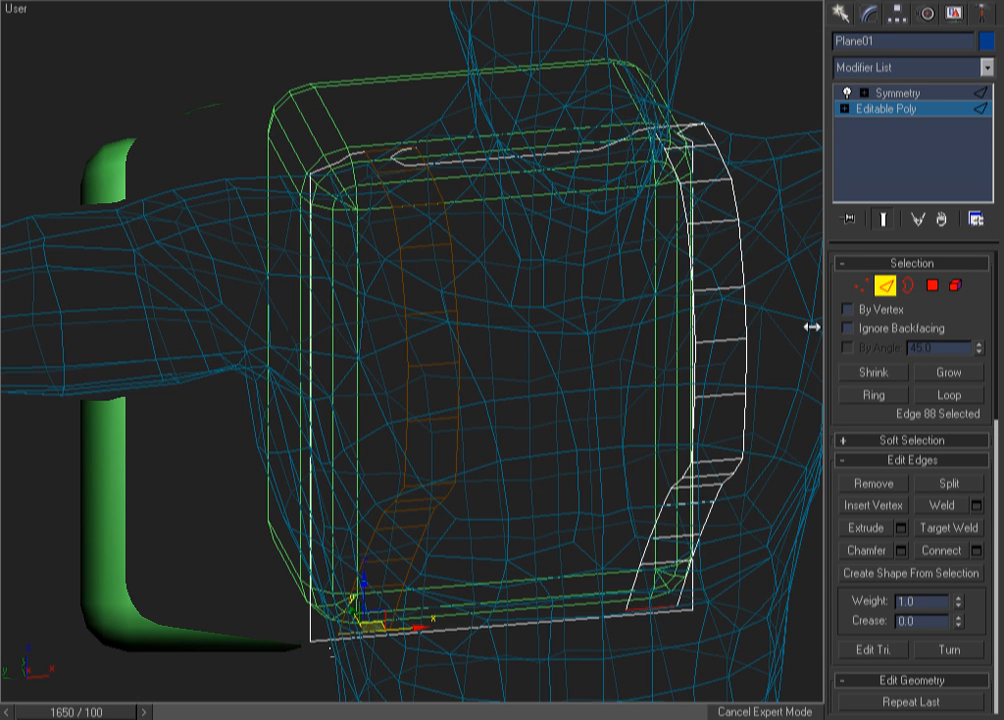
scroll(517, 311, "down", 3)
key("F3")
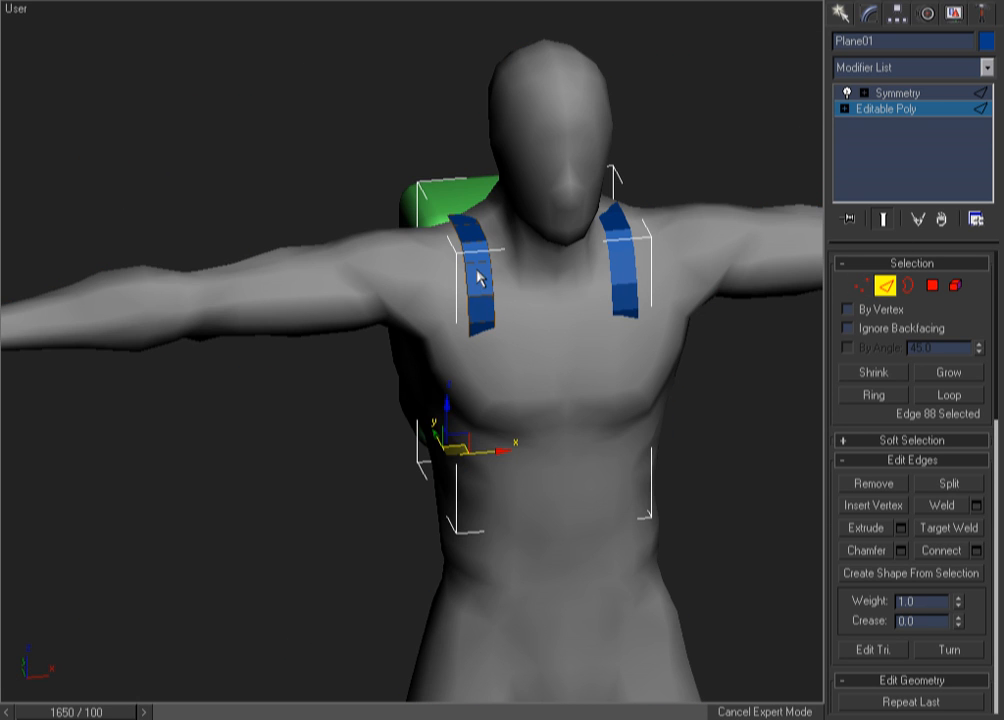
key("F3")
left_click(485, 291)
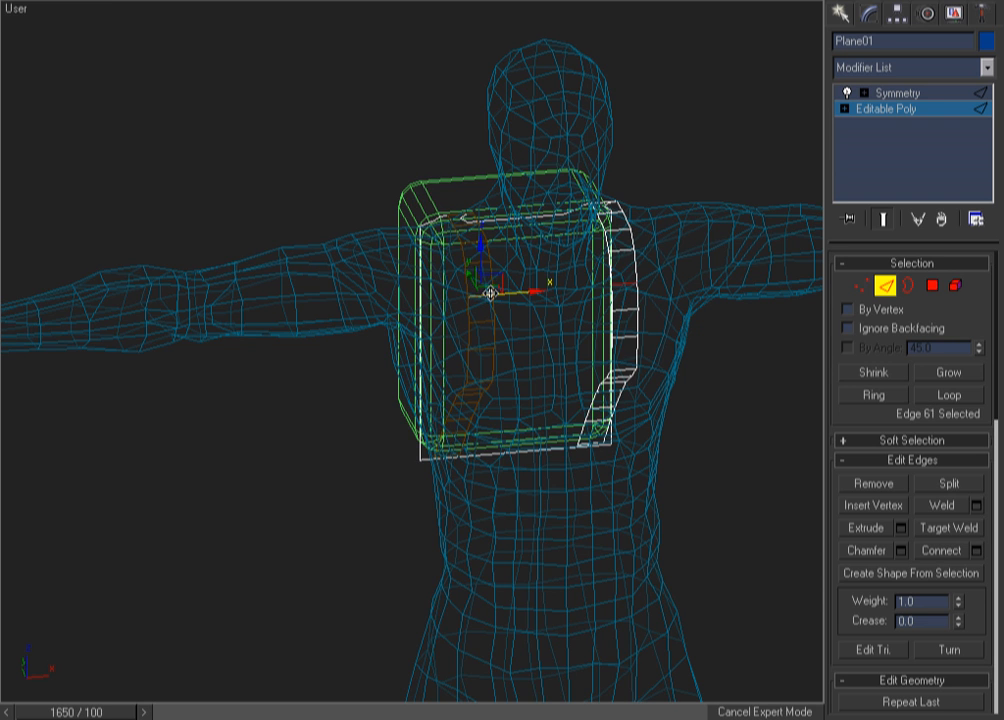
key("F3")
middle_click_drag(515, 312, 571, 313, "alt")
key("ctrl+w")
left_click_drag(630, 148, 224, 601)
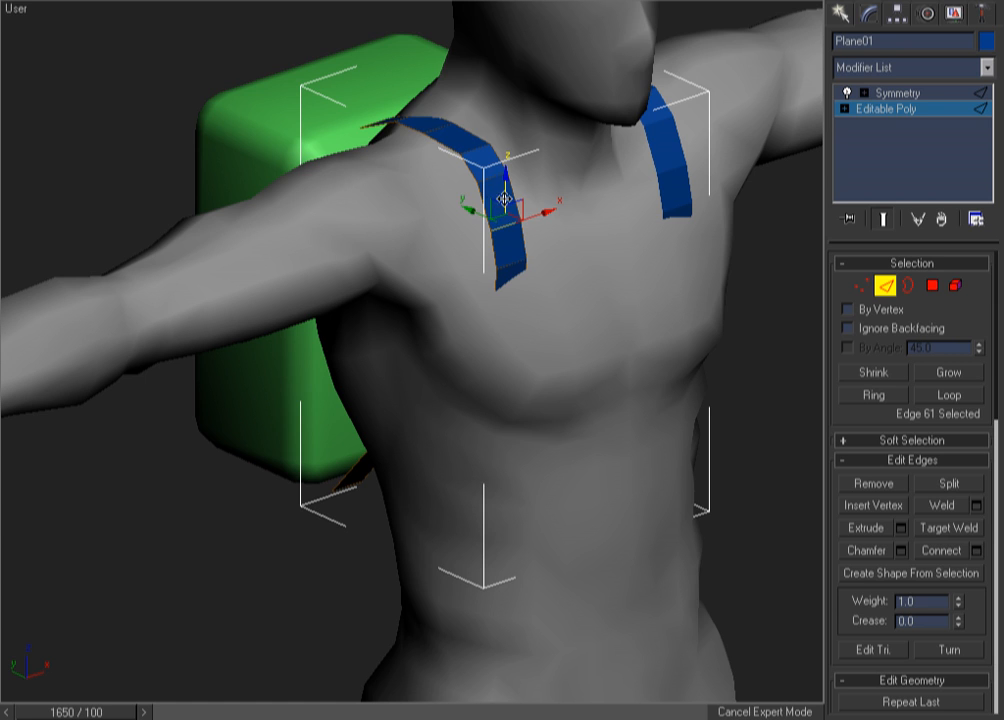
right_click(570, 206)
left_click(487, 230)
left_click(504, 227)
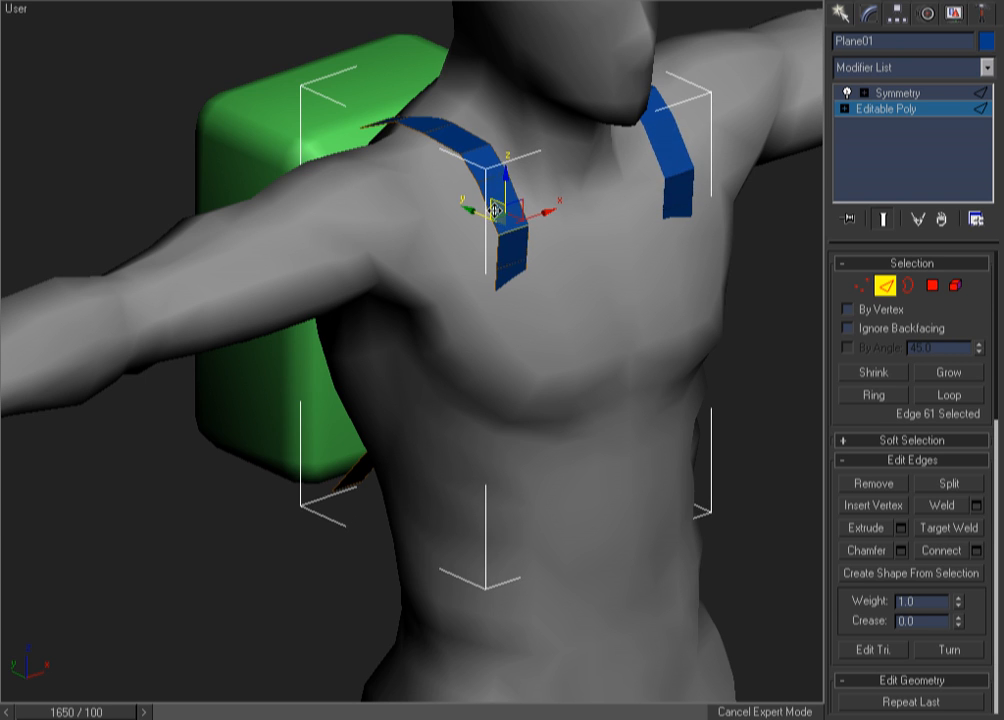
Pull the next strap edges down the chest forward, one after another, so the strap clears the body.
key("F3")
left_click(514, 266)
key("F3")
left_click_drag(518, 271, 525, 280)
key("F3")
key("F3")
left_click(520, 308)
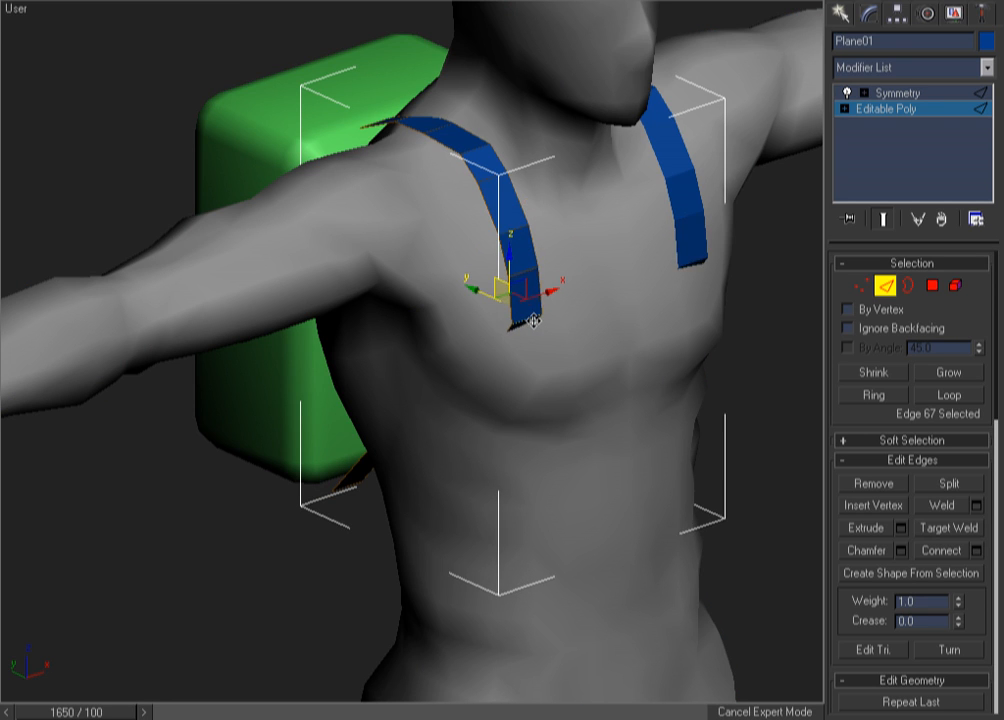
key("F3")
left_click(502, 365)
key("F3")
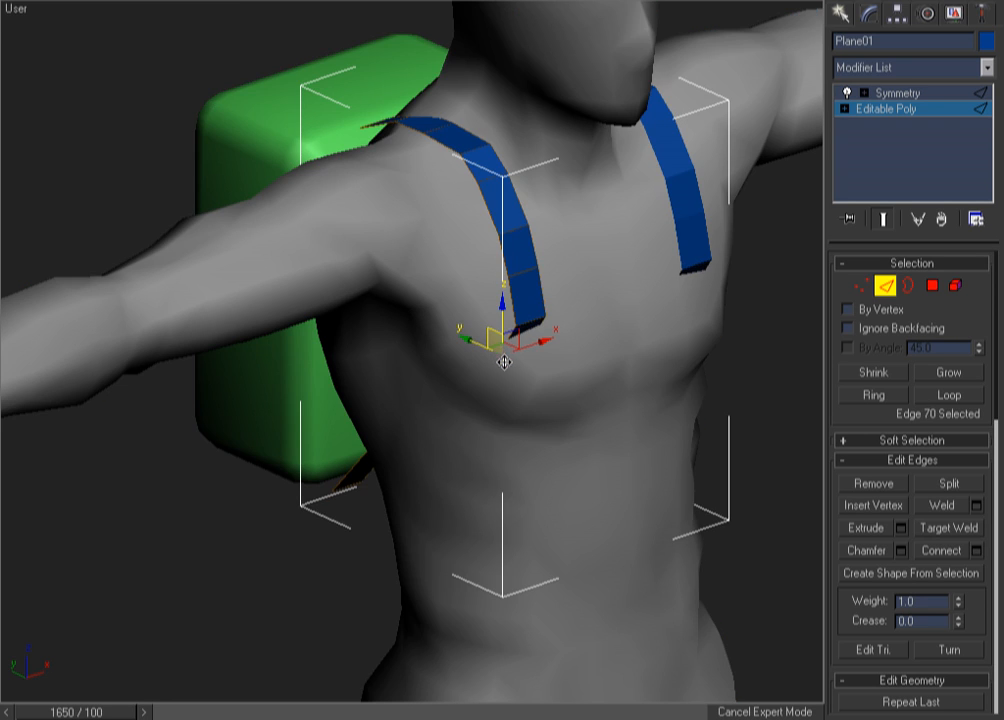
left_click_drag(538, 404, 537, 400)
key("F3")
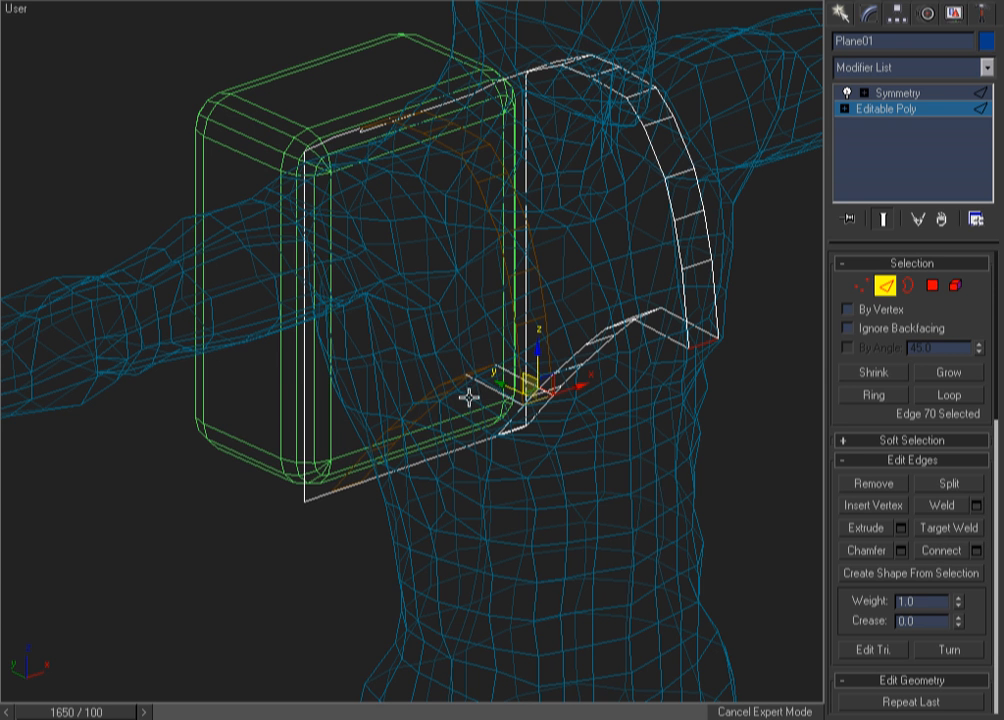
Move the strap edge below the chest downward and out to the character's side.
left_click(476, 368)
mouse_move(476, 368)
left_mouse_down()
mouse_move(506, 437)
mouse_move(450, 390)
mouse_move(459, 468)
left_mouse_up()
key("F3")
key("F3")
middle_click_drag(459, 468, 462, 465, "alt")
key("F3")
mouse_move(489, 485)
left_mouse_down()
mouse_move(405, 489)
mouse_move(420, 494)
left_mouse_up()
key("F3")
Shift the strap's lower chest edges outward toward the armpit so the strap slants to the side.
middle_click_drag(420, 500, 502, 497, "alt")
key("F3")
left_click_drag(450, 415, 402, 419)
key("F3")
left_click_drag(469, 343, 437, 343)
key("F3")
Slide the upper and middle chest edges of the strap sideways into a smooth line from shoulder to ribs.
right_click(436, 265)
left_click(267, 405)
key("F3")
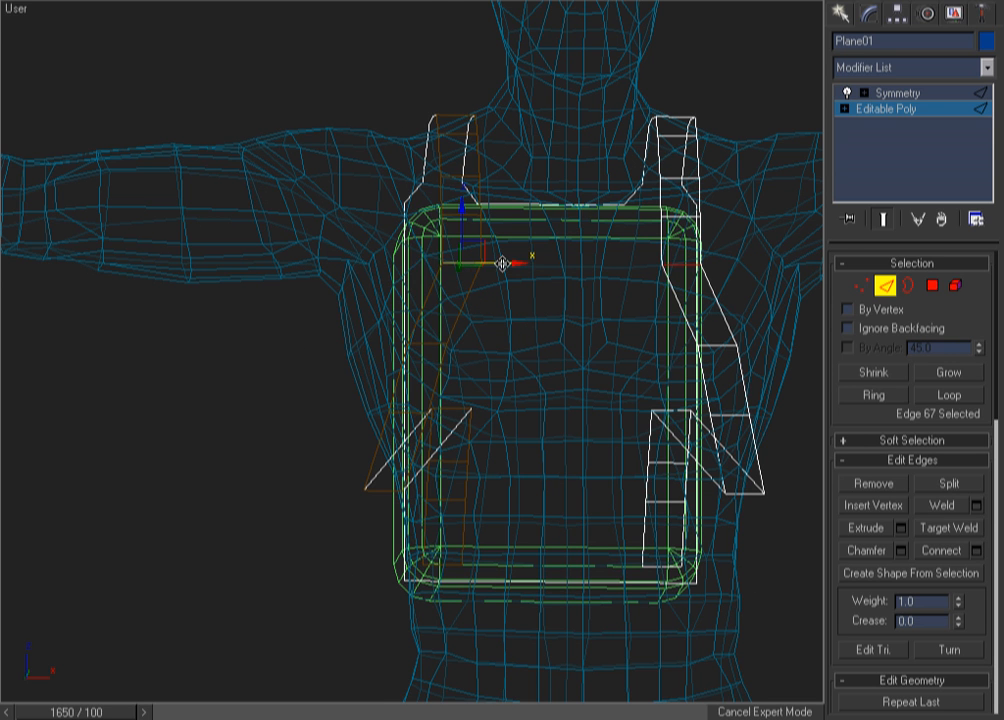
key("F3")
left_click(459, 217)
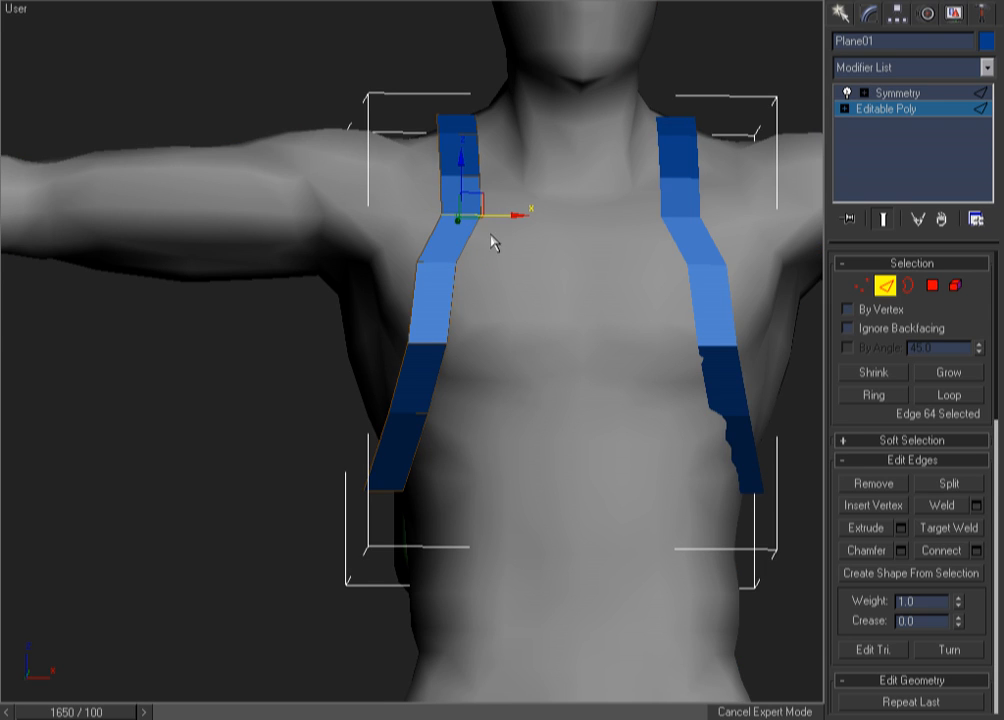
left_click(465, 177)
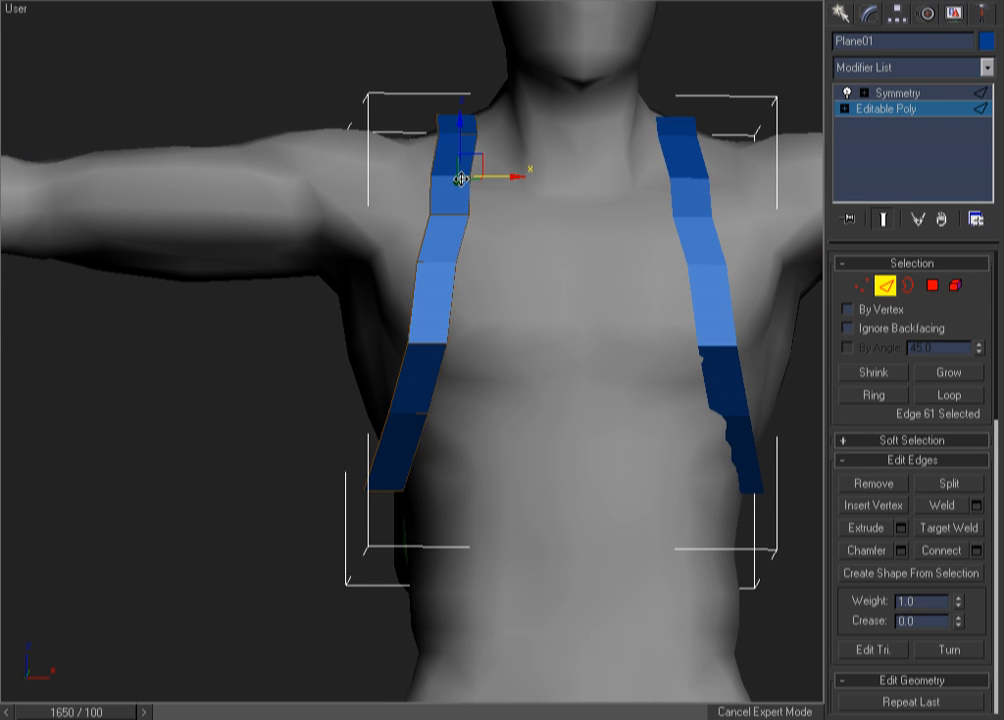
left_click_drag(465, 177, 458, 271)
key("F3")
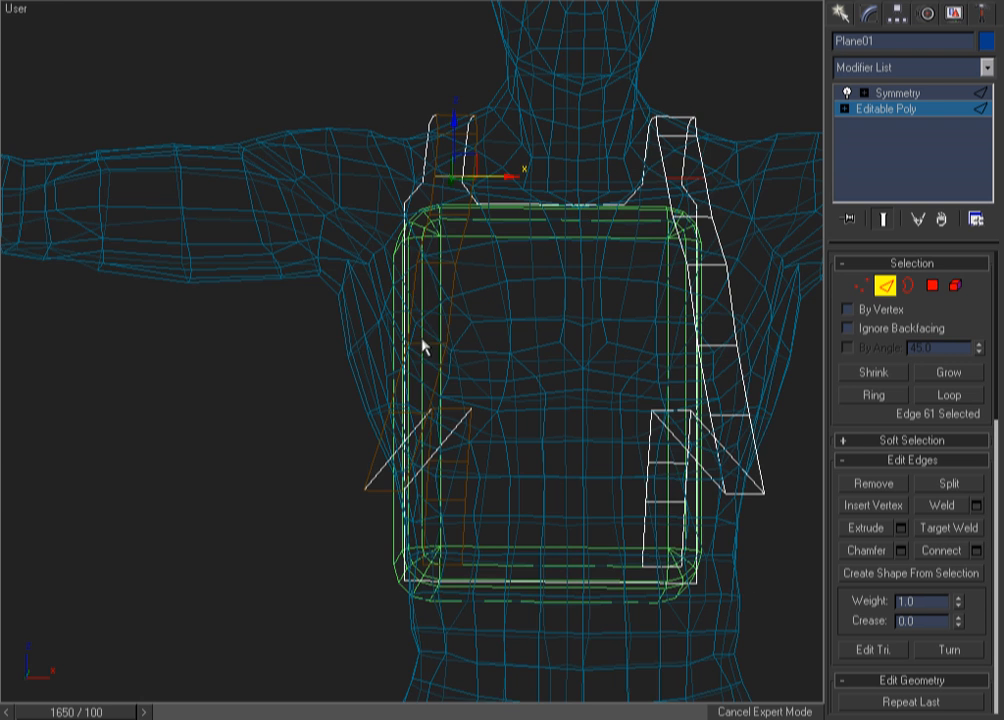
left_click(421, 344)
key("F3")
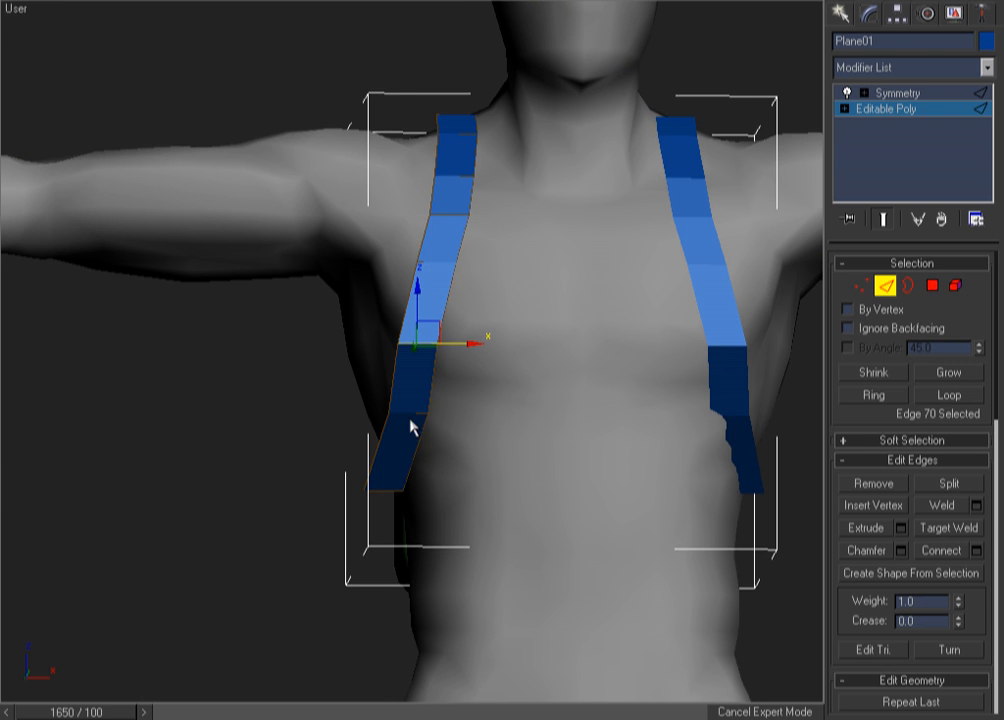
left_click(410, 411)
Lower the strap edges along the character's side so they run toward the back panel's bottom corner.
middle_click_drag(410, 411, 333, 440, "alt")
key("F3")
left_click(316, 418)
key("F3")
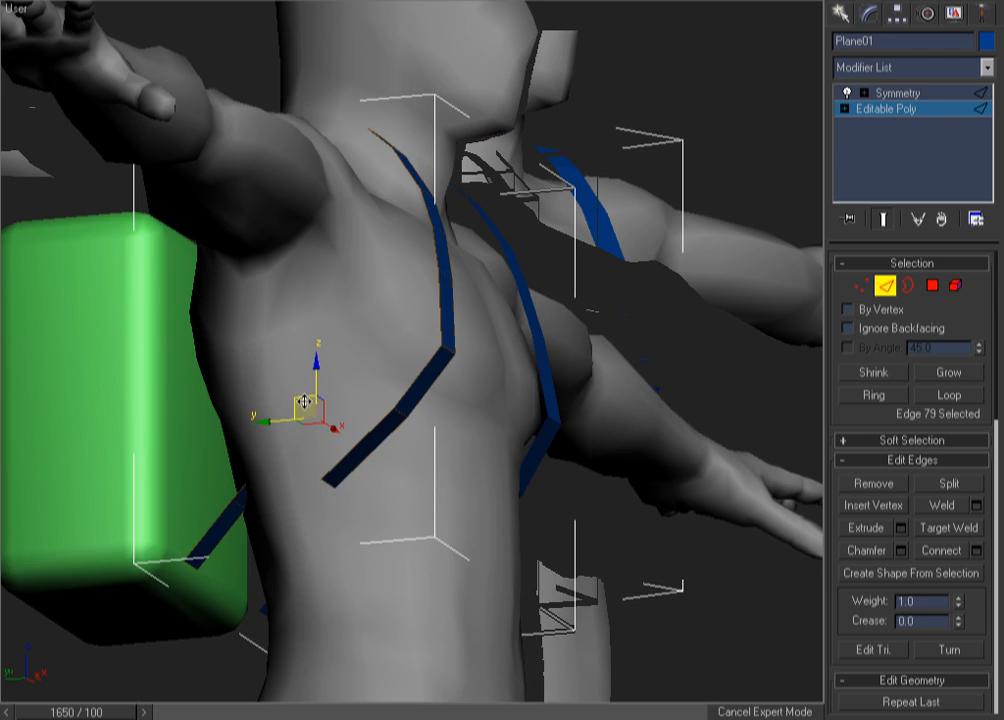
mouse_move(263, 498)
left_mouse_down()
mouse_move(279, 490)
mouse_move(256, 466)
mouse_move(238, 505)
left_mouse_up()
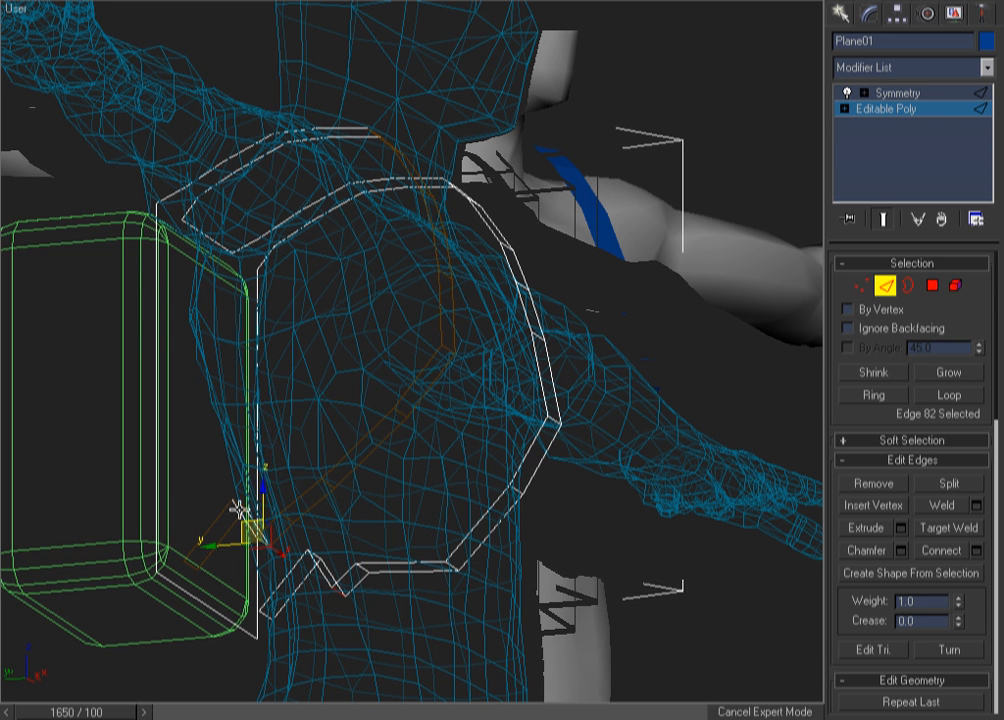
left_click(233, 551)
middle_click_drag(233, 551, 260, 677, "alt")
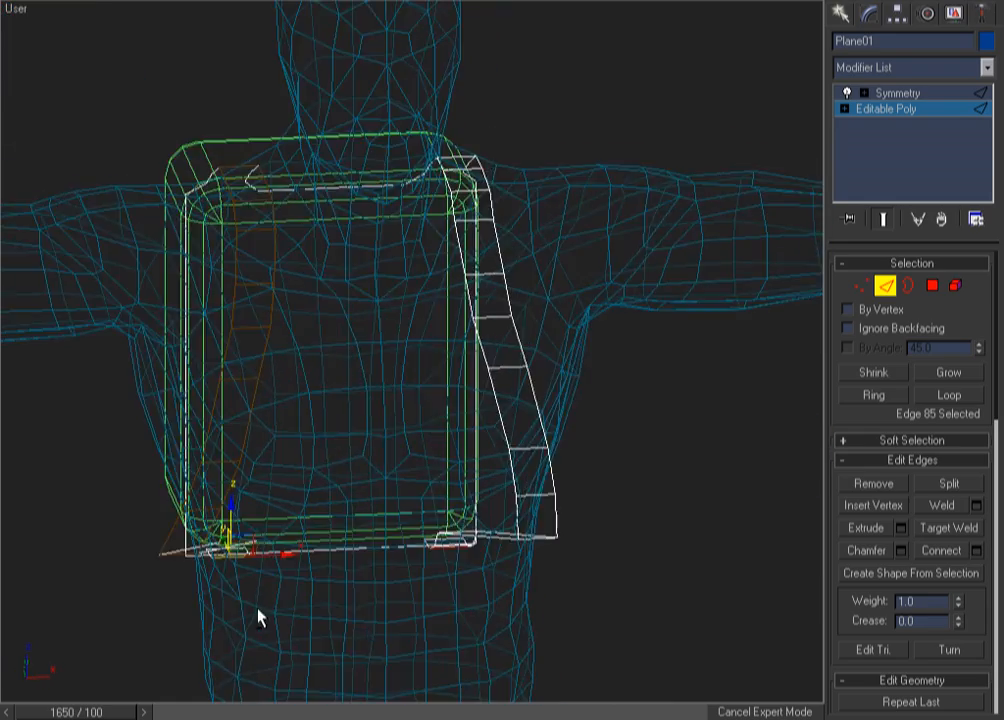
Move the strap's rear edges under the arm outward so they wrap around the side of the torso.
key("F3")
mouse_move(259, 558)
middle_mouse_down("alt")
mouse_move(255, 587)
mouse_move(311, 567)
mouse_move(291, 515)
mouse_move(247, 547)
mouse_move(305, 535)
middle_mouse_up("alt")
left_click(189, 541)
key("F3")
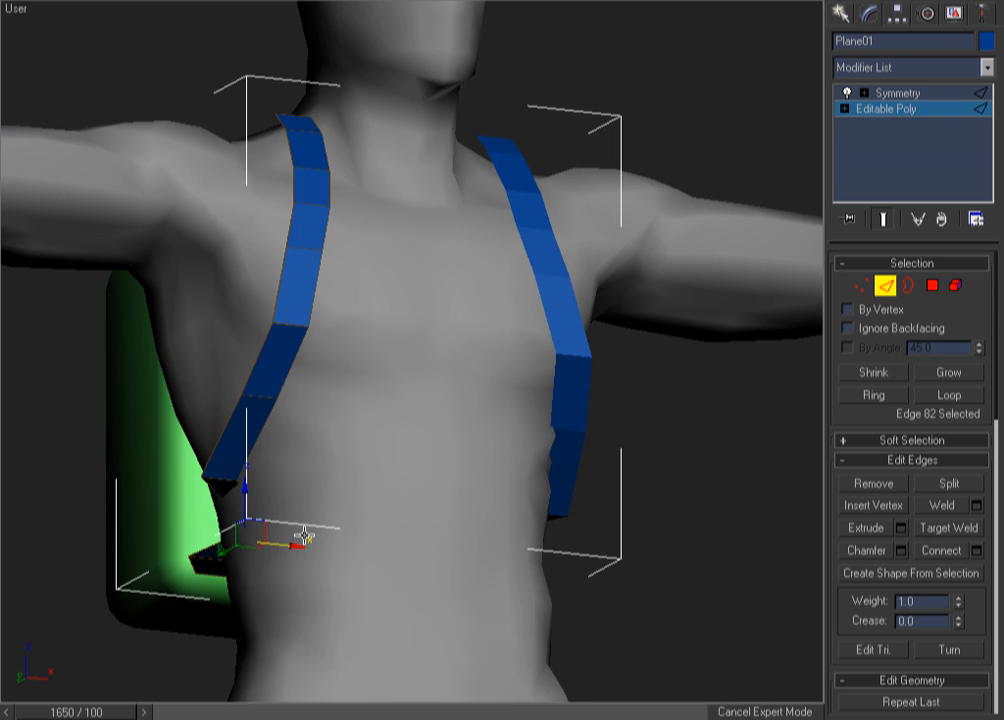
left_click_drag(287, 548, 243, 536)
key("F3")
left_click(253, 517)
key("F3")
mouse_move(253, 517)
middle_mouse_down("alt")
mouse_move(204, 508)
mouse_move(356, 410)
mouse_move(352, 424)
middle_mouse_up("alt")
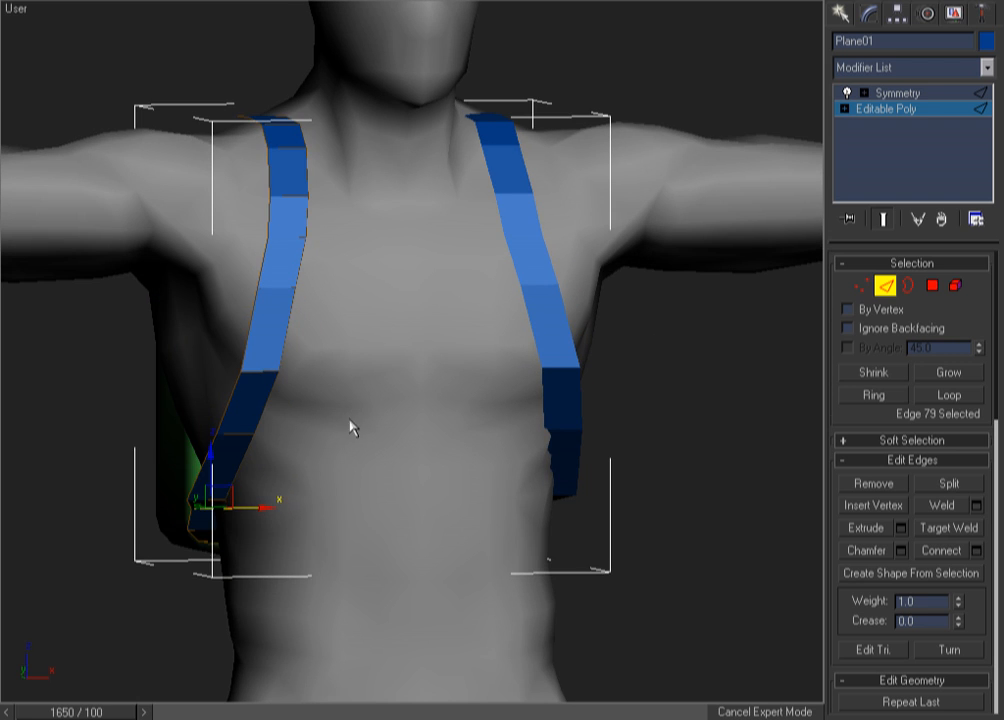
Rotate the strap edges at the character's side to follow the strap's bend toward the back.
key("e")
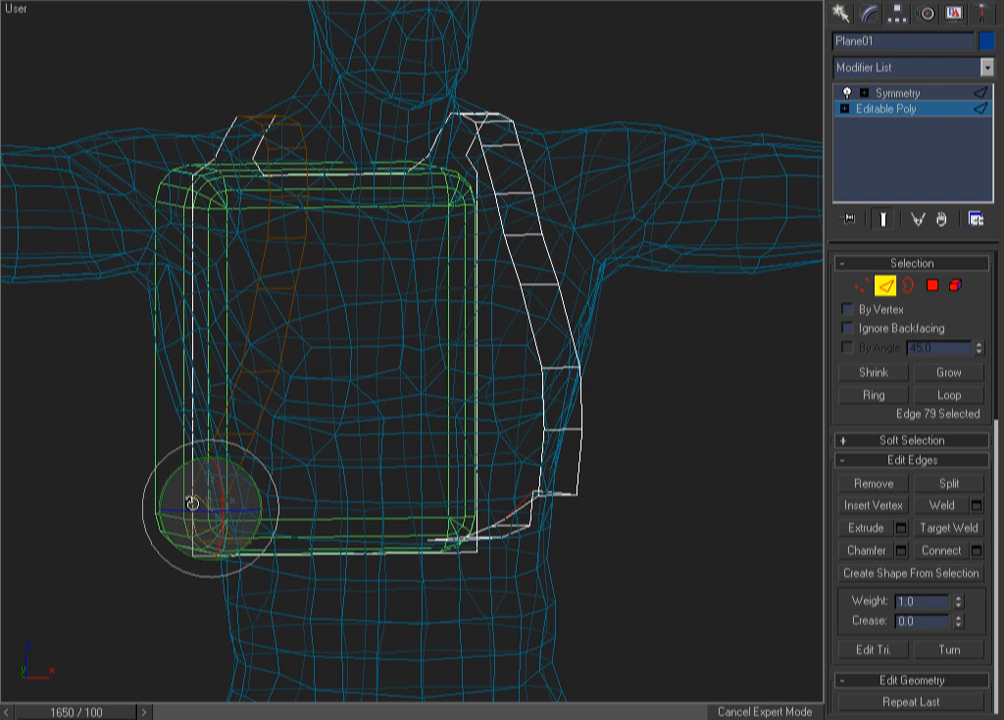
key("F3")
left_click(134, 519)
left_click(215, 432)
key("F3")
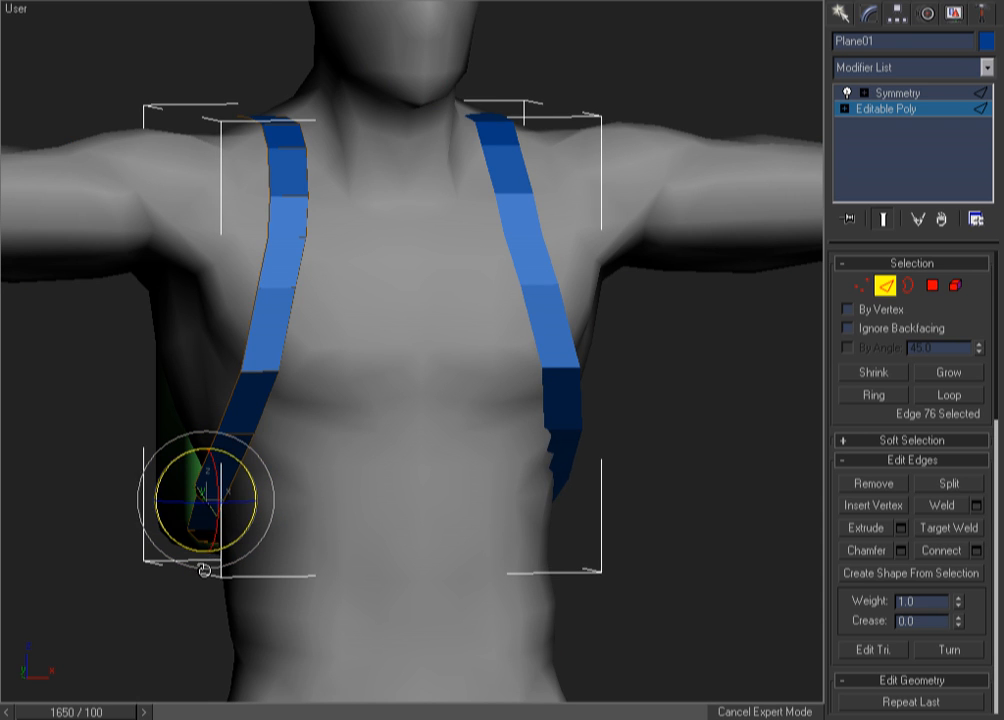
key("F3")
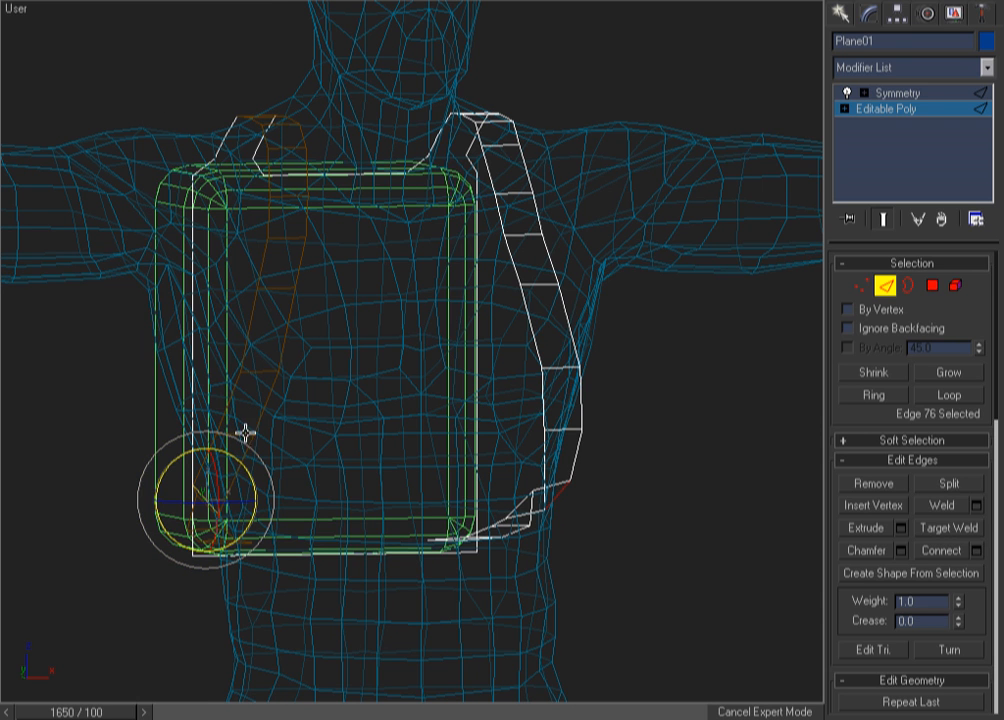
Rotate the strap's chest edges one by one, from the ribs upward, perpendicular to the strap's direction.
left_click(245, 432)
key("F3")
left_click(258, 385)
left_click(258, 370)
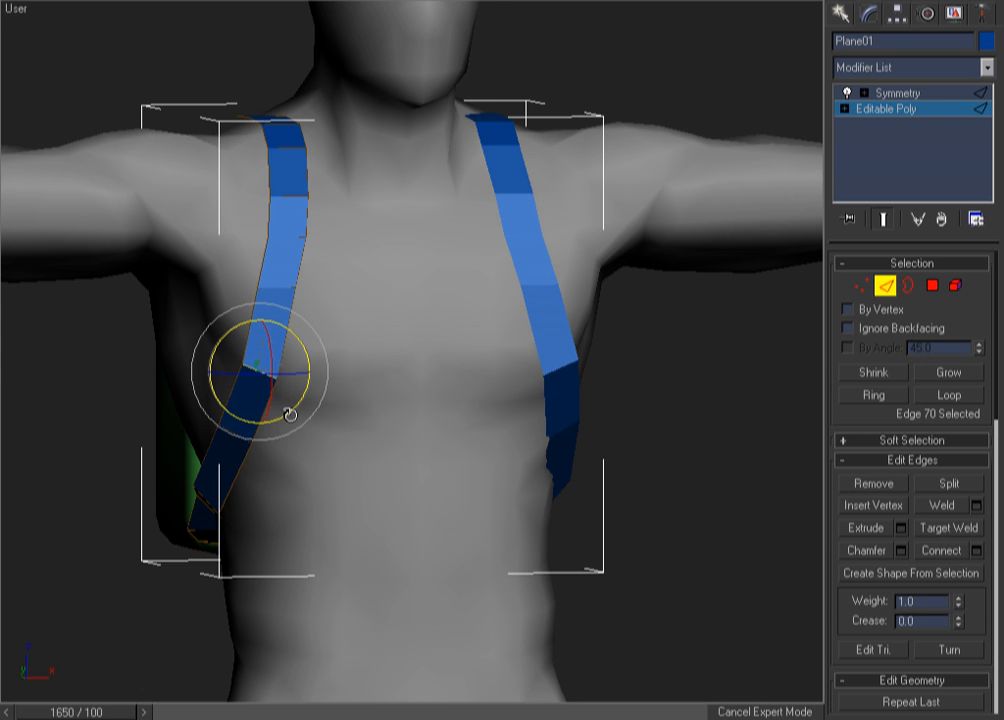
key("F3")
left_click(268, 283)
key("F3")
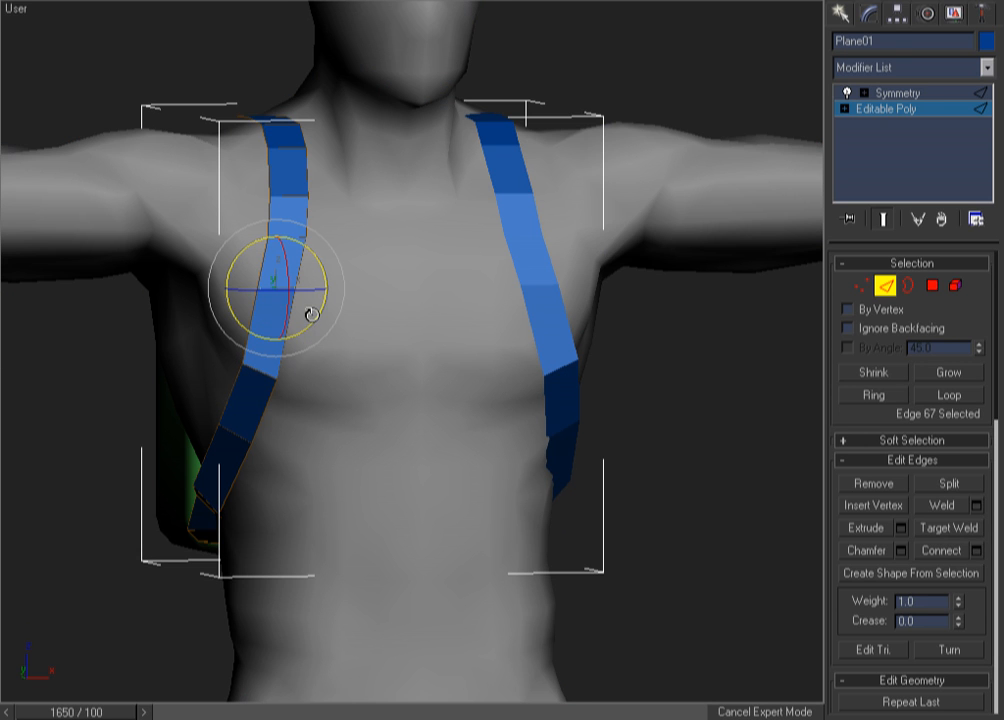
left_click(365, 219)
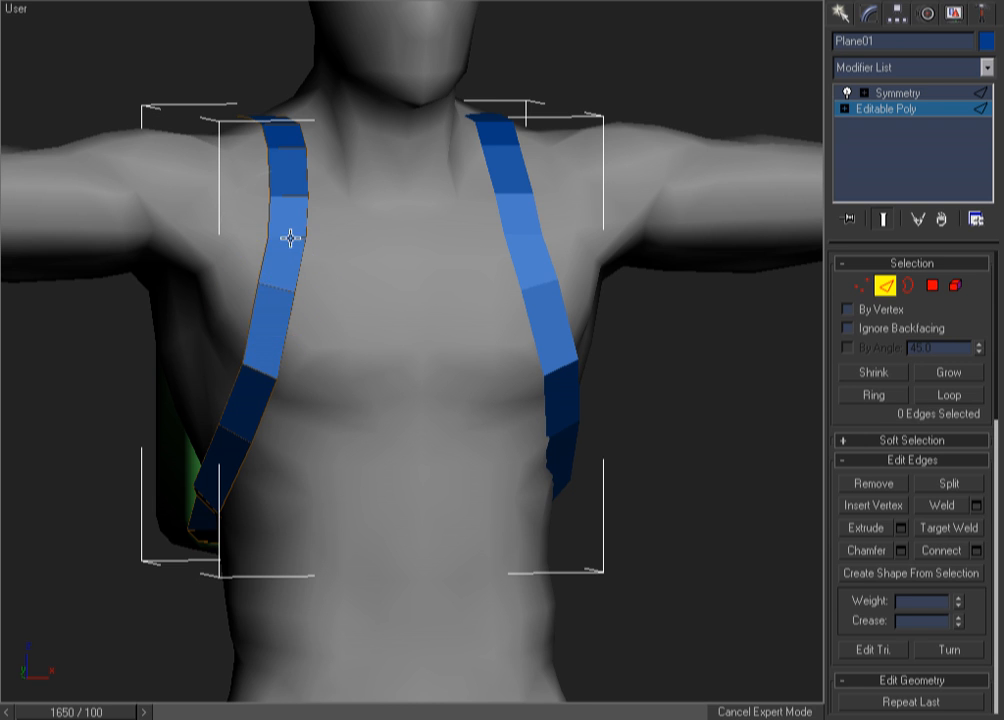
left_click(291, 236)
key("F3")
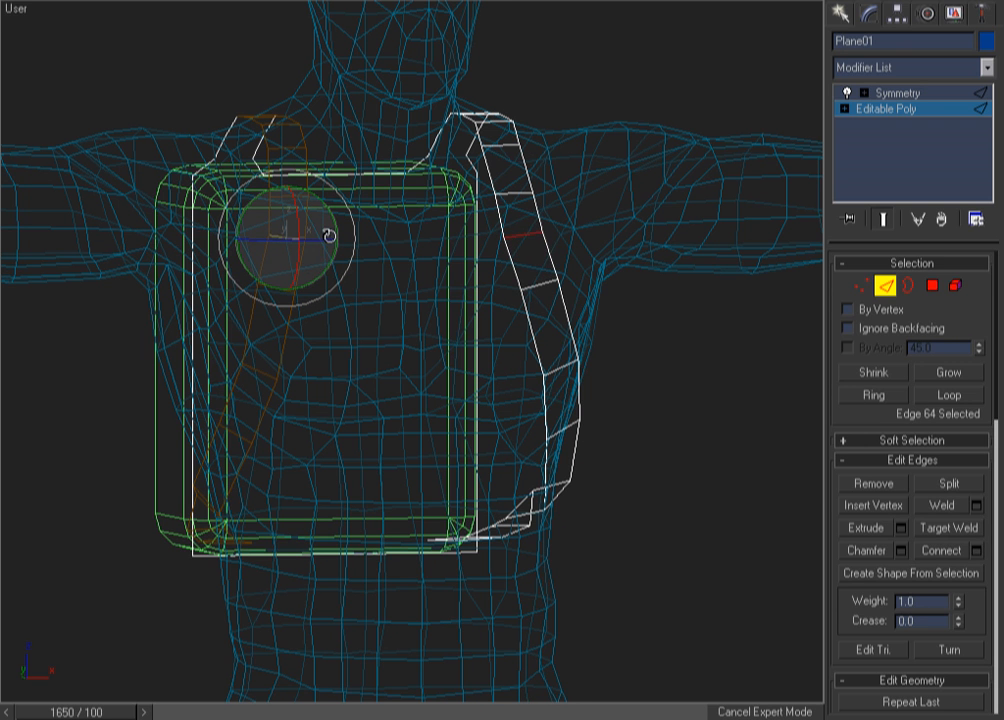
Move the strap's upper chest edges slightly toward the arm and rotate them so the strap curves smoothly down from the shoulder.
left_click_drag(322, 262, 328, 276)
key("F3")
key("w")
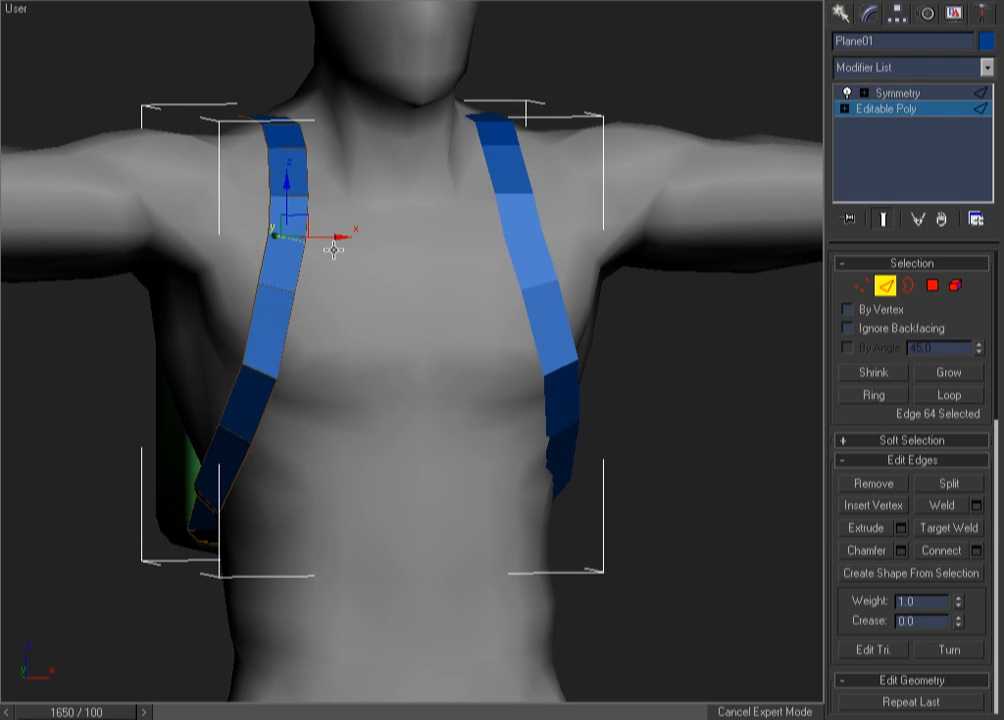
left_click(279, 290)
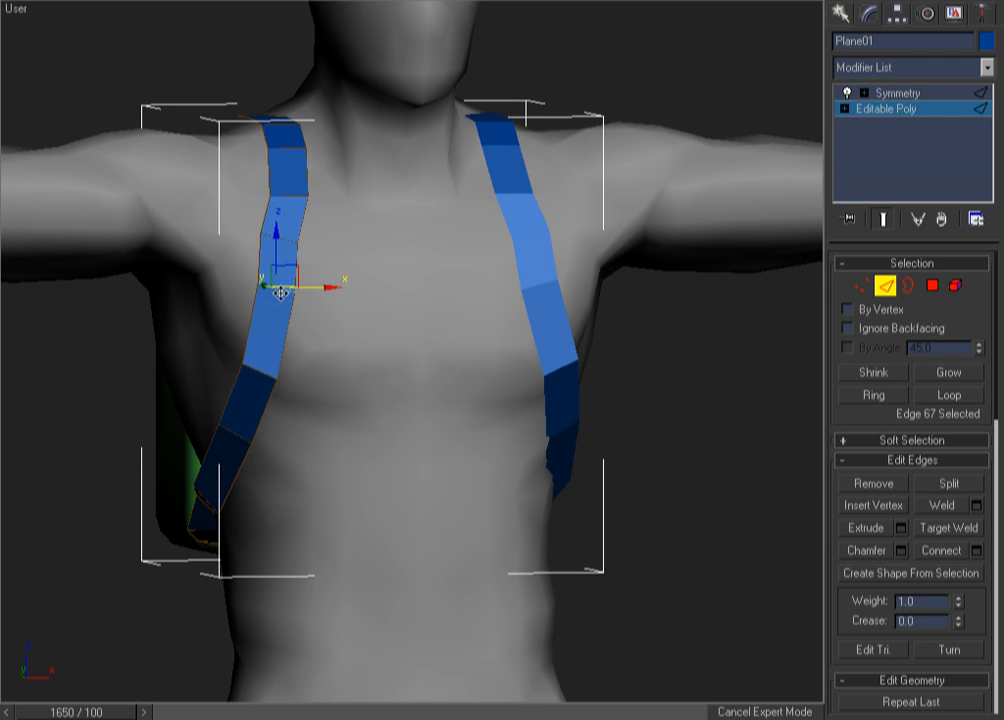
left_click(294, 200)
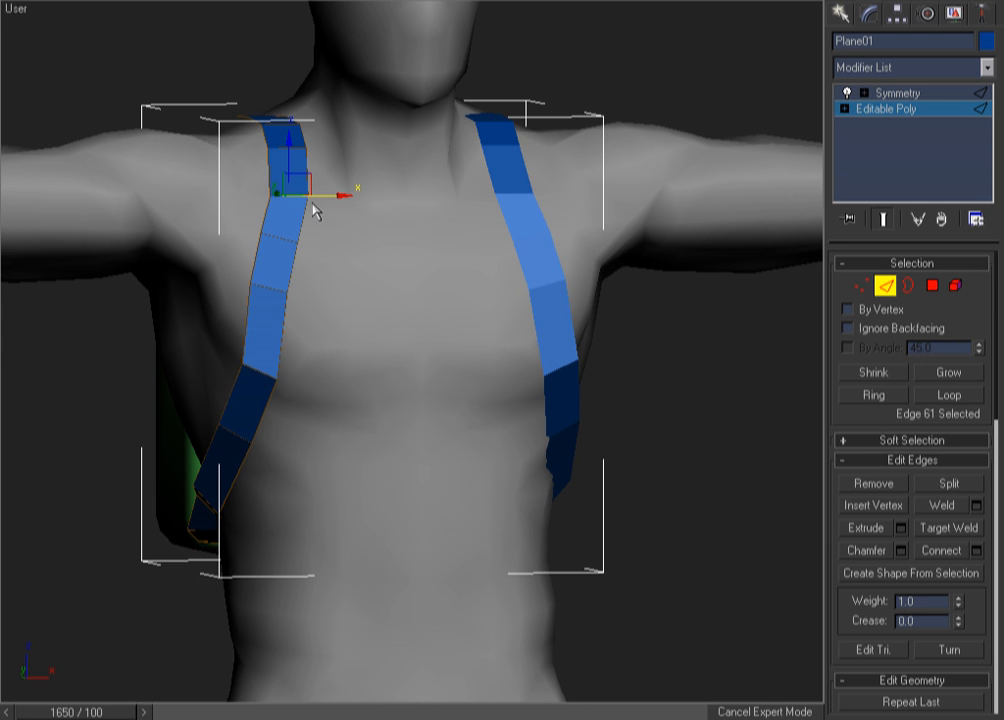
key("e")
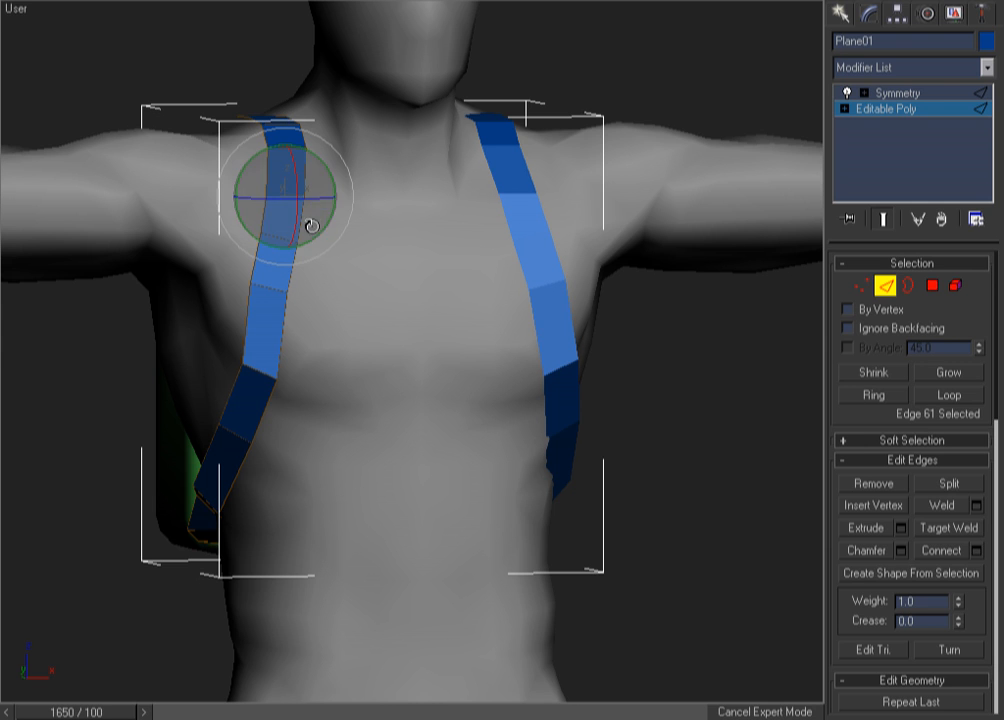
Move the strap's two lower chest edges outward and up to continue the curve toward the side of the ribs.
key("F3")
left_click(277, 368)
left_click(228, 390)
left_click(259, 370)
key("F3")
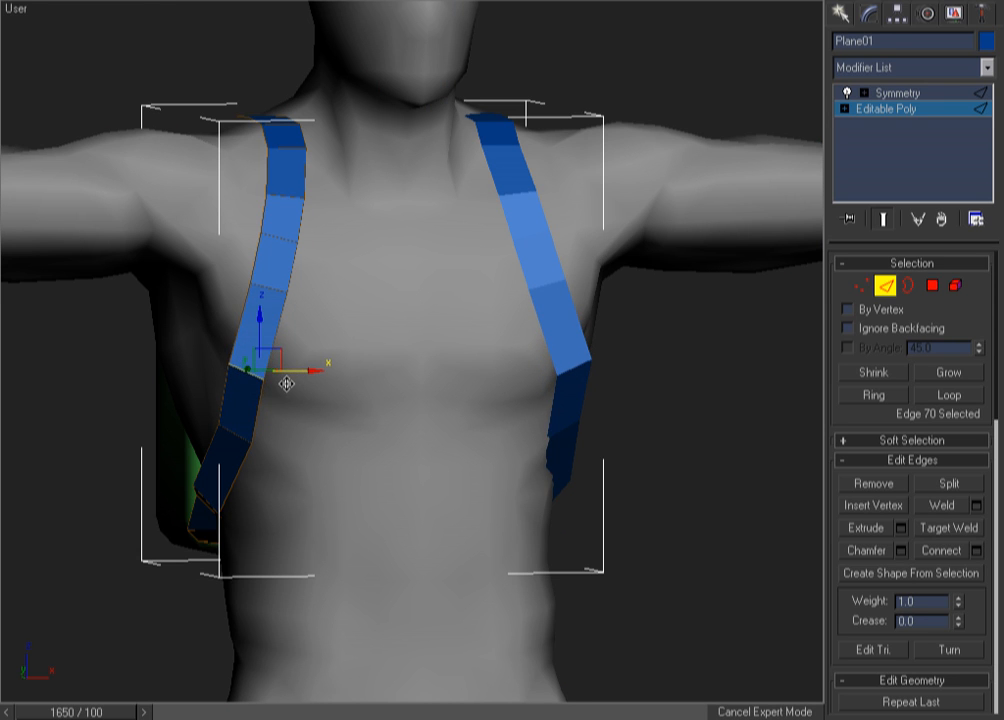
key("F3")
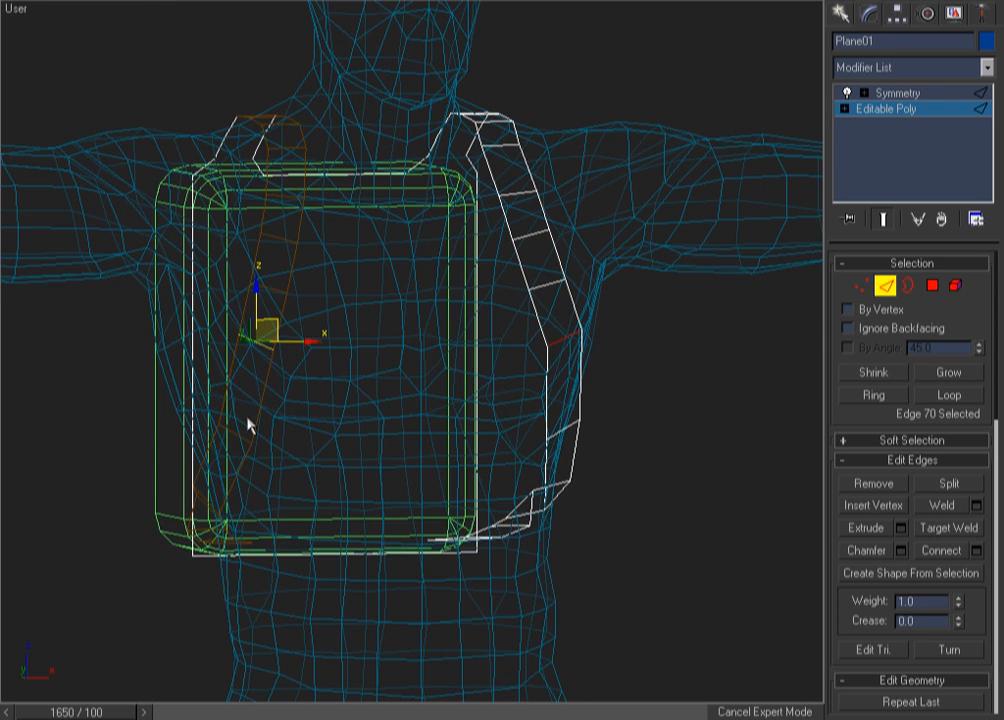
left_click(237, 437)
key("F3")
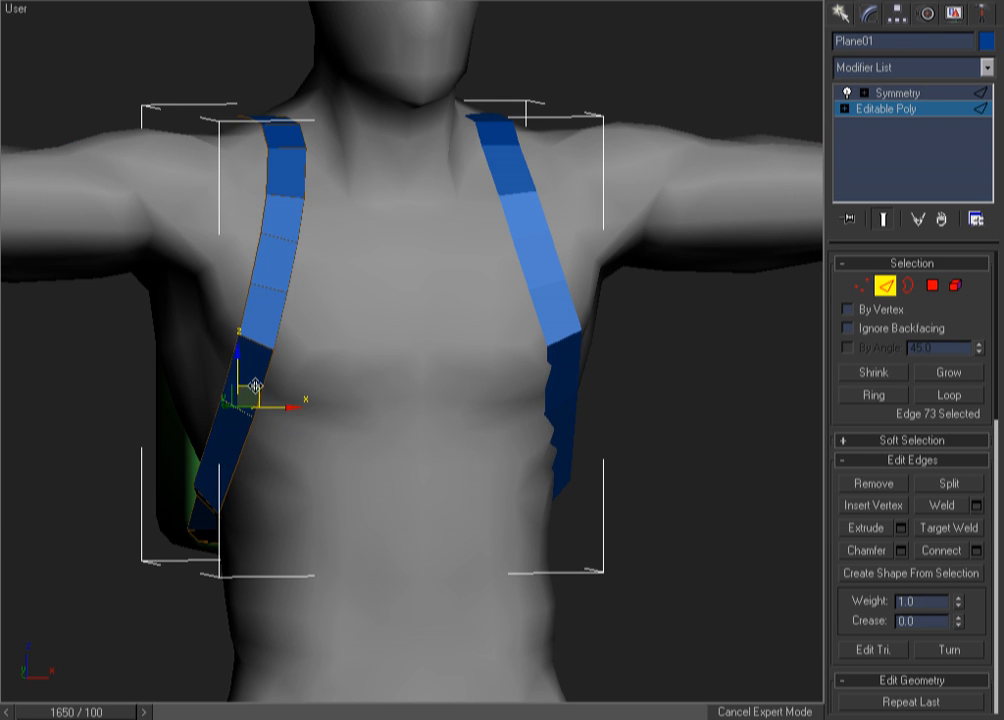
Pull the strap's chest edges forward one by one, from the ribs upward, so the strap lies in front of the chest.
middle_click_drag(289, 364, 312, 437, "alt")
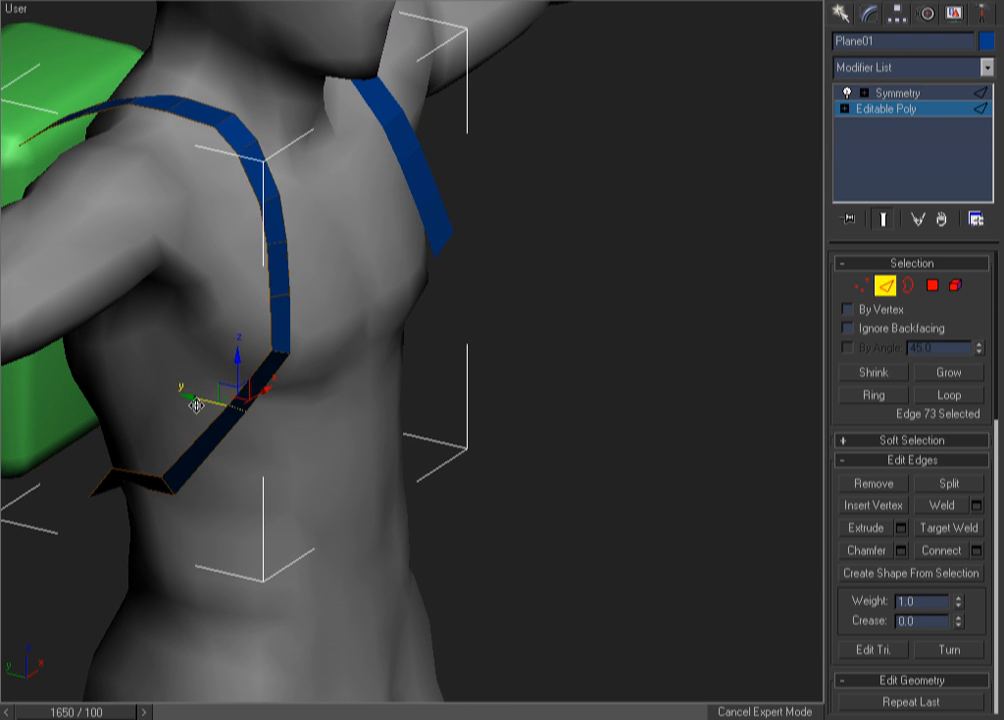
left_click_drag(208, 403, 222, 406)
left_click(284, 349)
left_click_drag(253, 343, 258, 348)
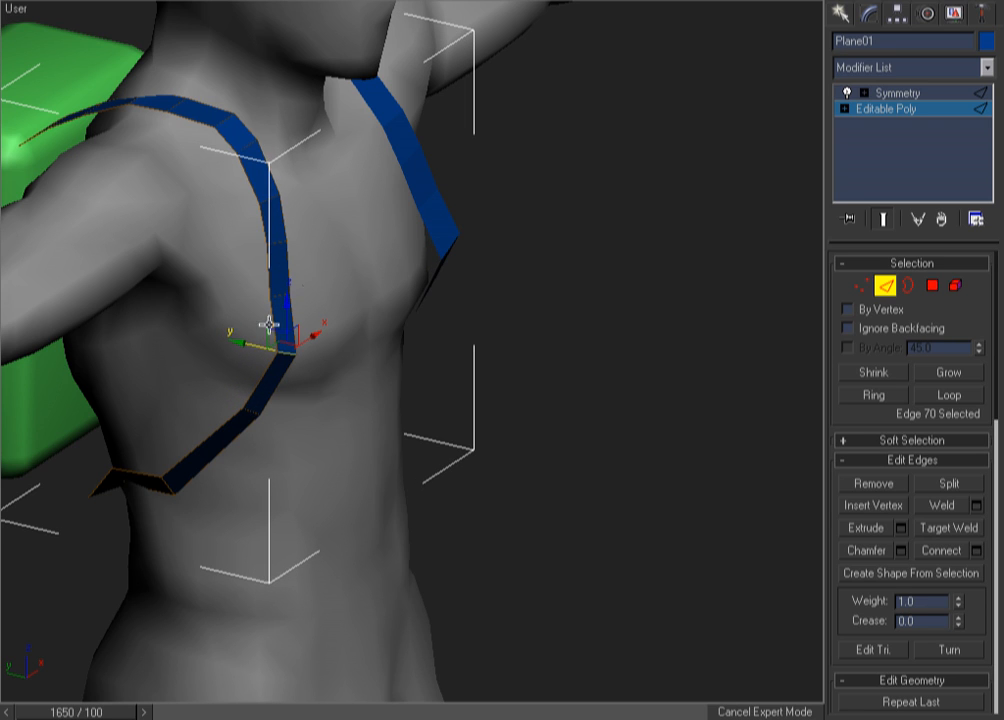
left_click(278, 291)
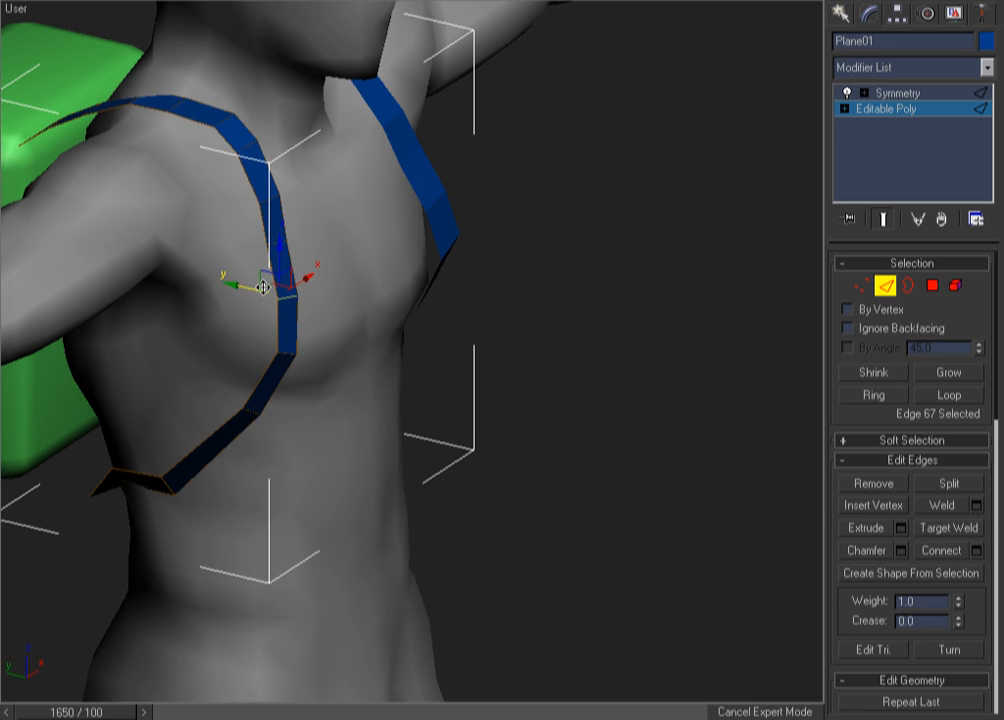
left_click(305, 224)
left_click(278, 238)
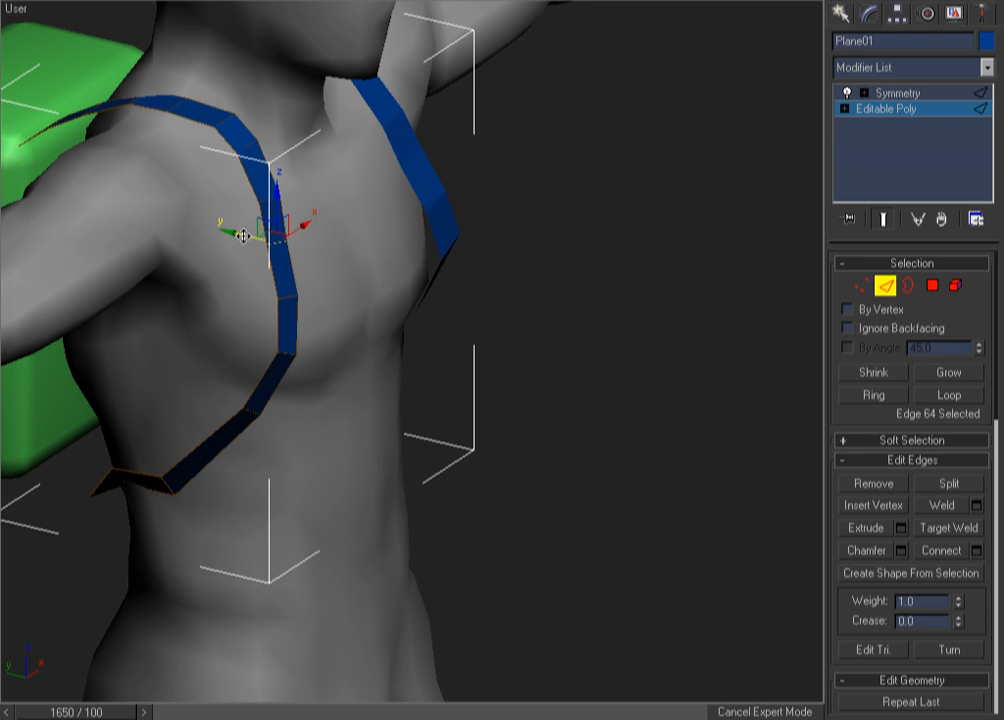
Raise the strap edge at the lower ribs so the strap bends evenly around the side of the torso.
key("F3")
left_click(166, 490)
left_click(166, 478)
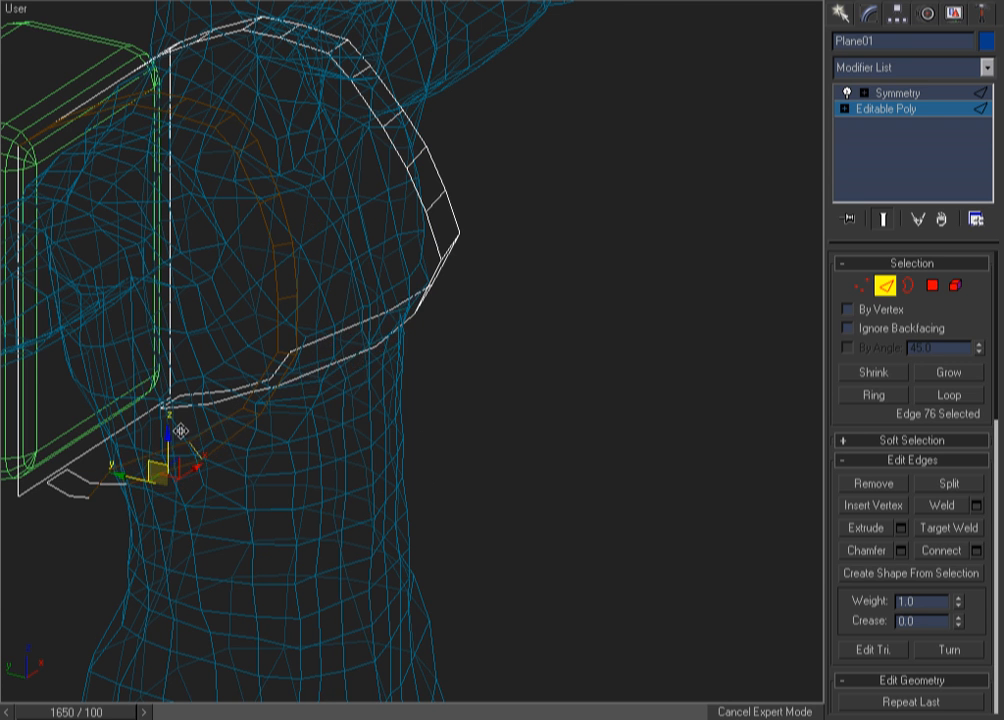
key("F3")
middle_click_drag(268, 492, 225, 450, "alt")
left_click_drag(237, 459, 225, 498)
Reposition the next two strap edges along the character's side so they form an even diagonal toward the back.
left_click(175, 544)
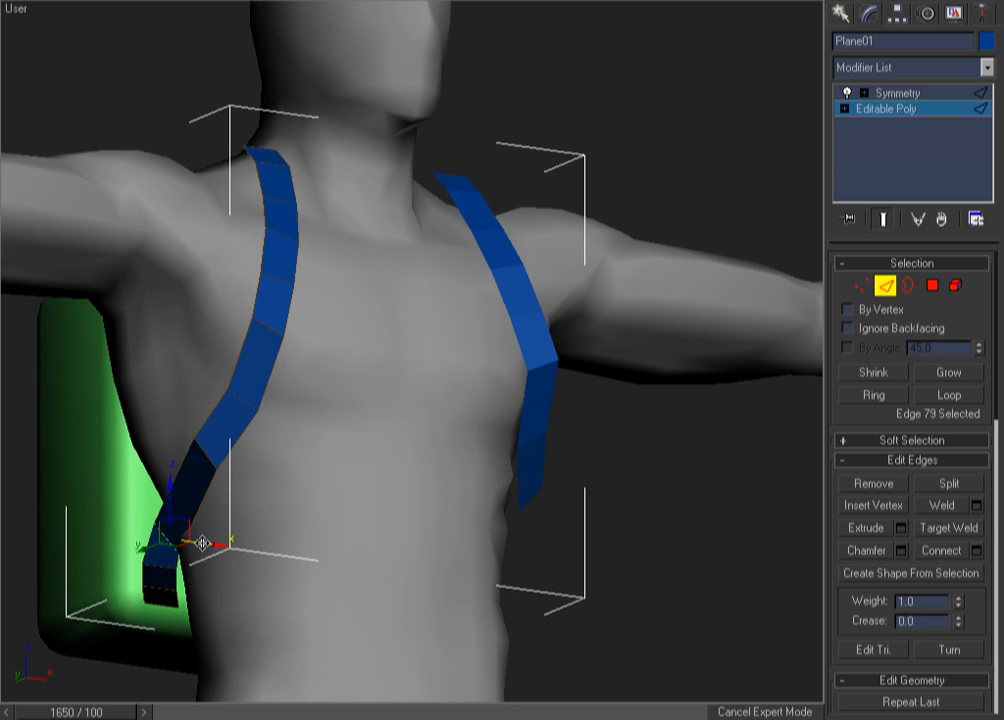
middle_click_drag(233, 562, 352, 582, "alt")
left_click_drag(151, 540, 198, 513)
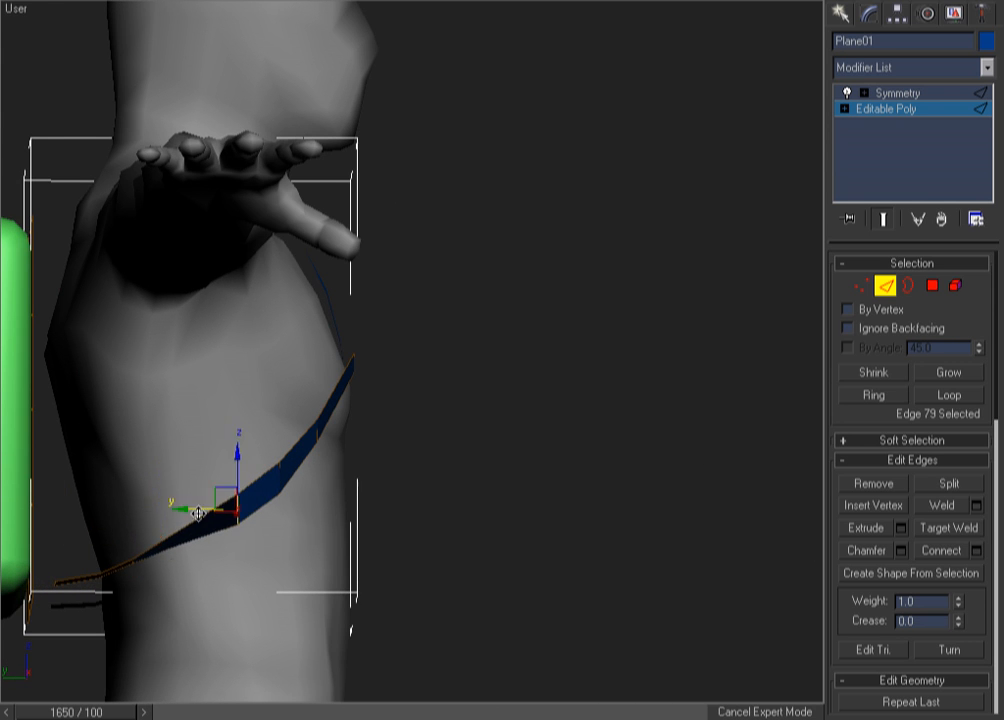
key("F3")
mouse_move(161, 597)
middle_mouse_down("alt")
mouse_move(148, 577)
mouse_move(161, 549)
middle_mouse_up("alt")
left_click(139, 568)
key("F3")
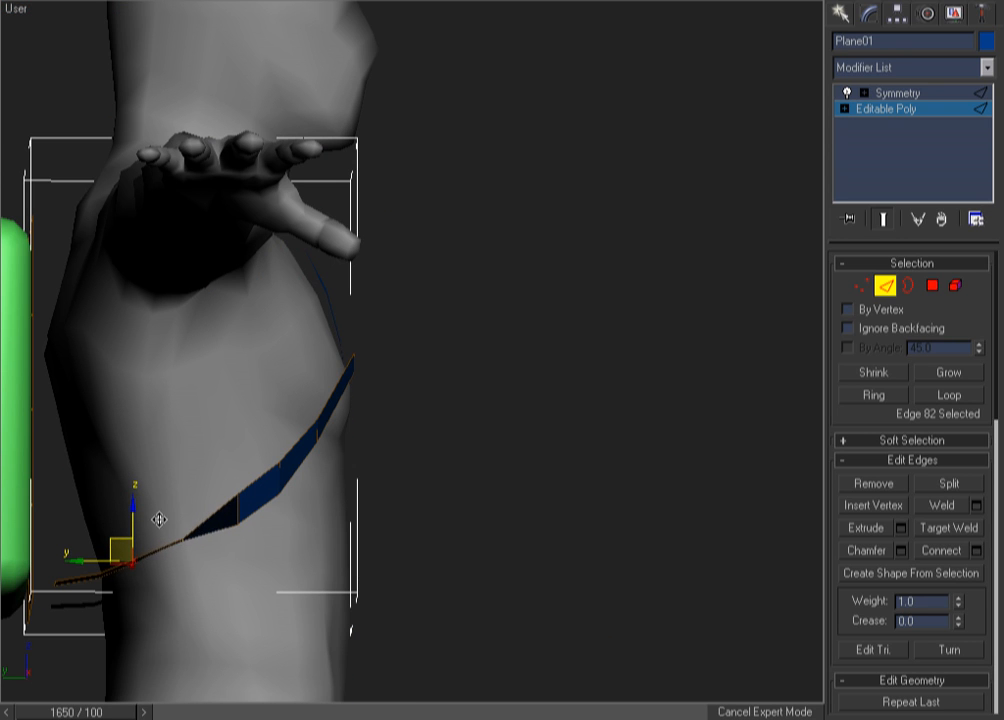
Rotate the strap edge below the armpit so the strap lies flat against the side of the torso.
middle_click_drag(175, 520, 190, 601, "alt")
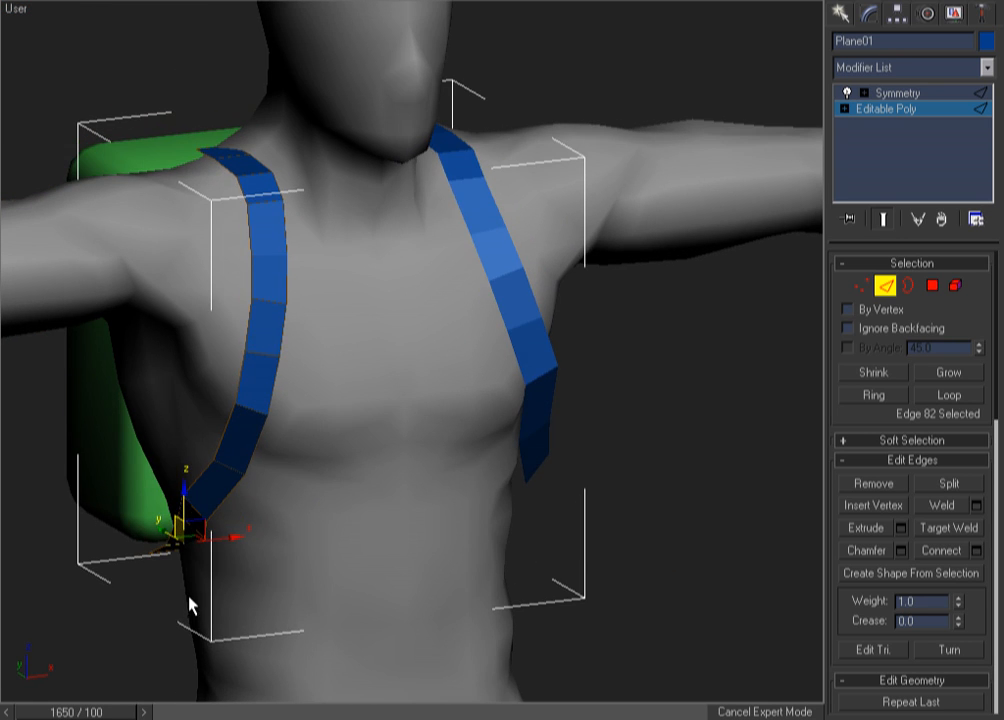
key("e")
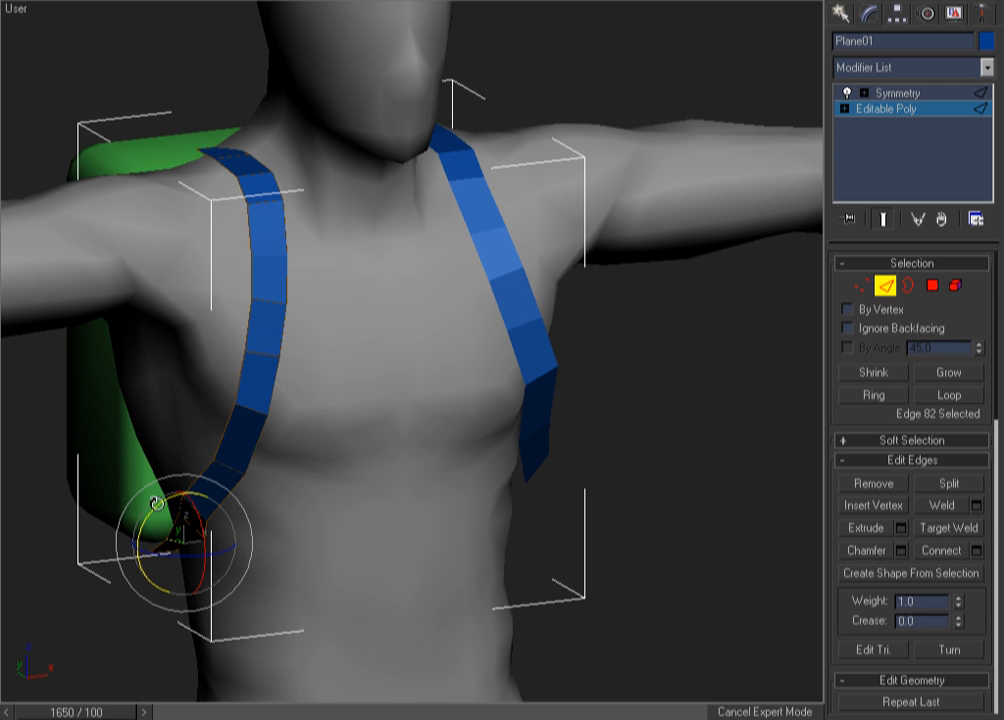
middle_click_drag(182, 474, 318, 485, "alt")
key("w")
left_click_drag(340, 352, 84, 638)
right_click(82, 636)
key("Escape")
Move the two strap edges at the character's side outward so the strap clears the torso surface.
left_click(307, 531)
key("F3")
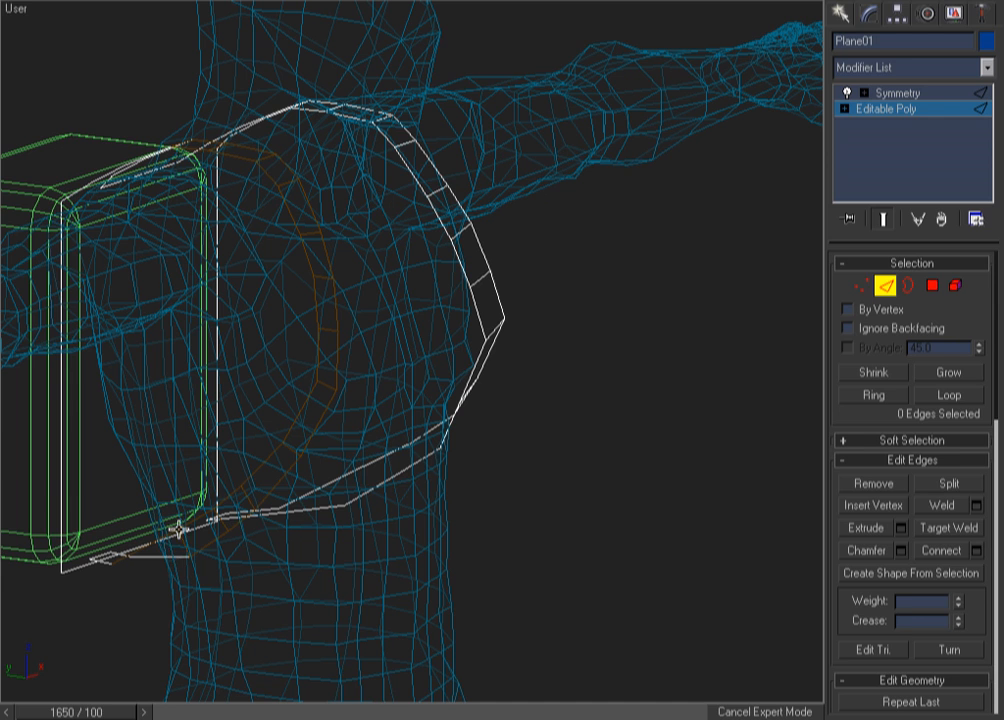
left_click(181, 543)
key("F3")
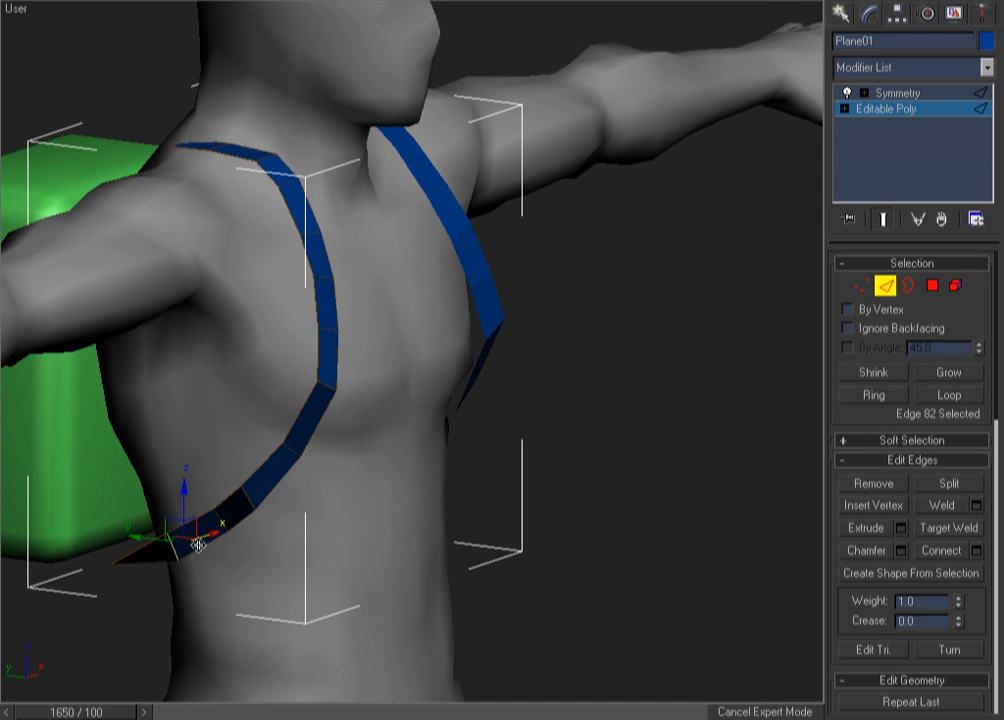
left_click(225, 524)
left_click(225, 524)
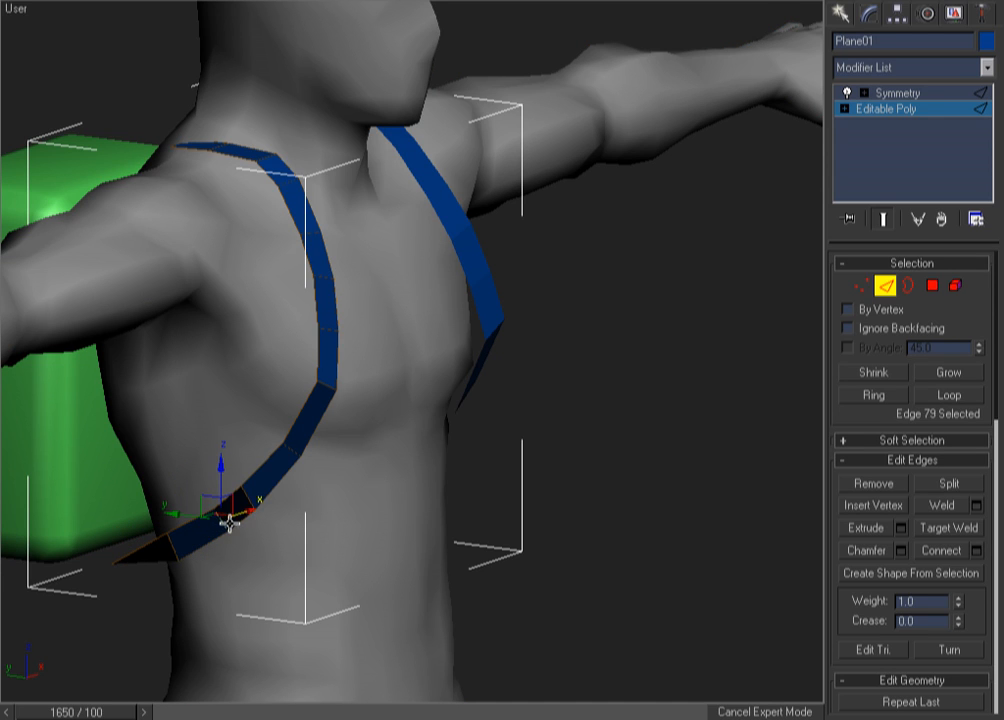
key("F3")
middle_click_drag(323, 521, 381, 492, "alt")
key("F3")
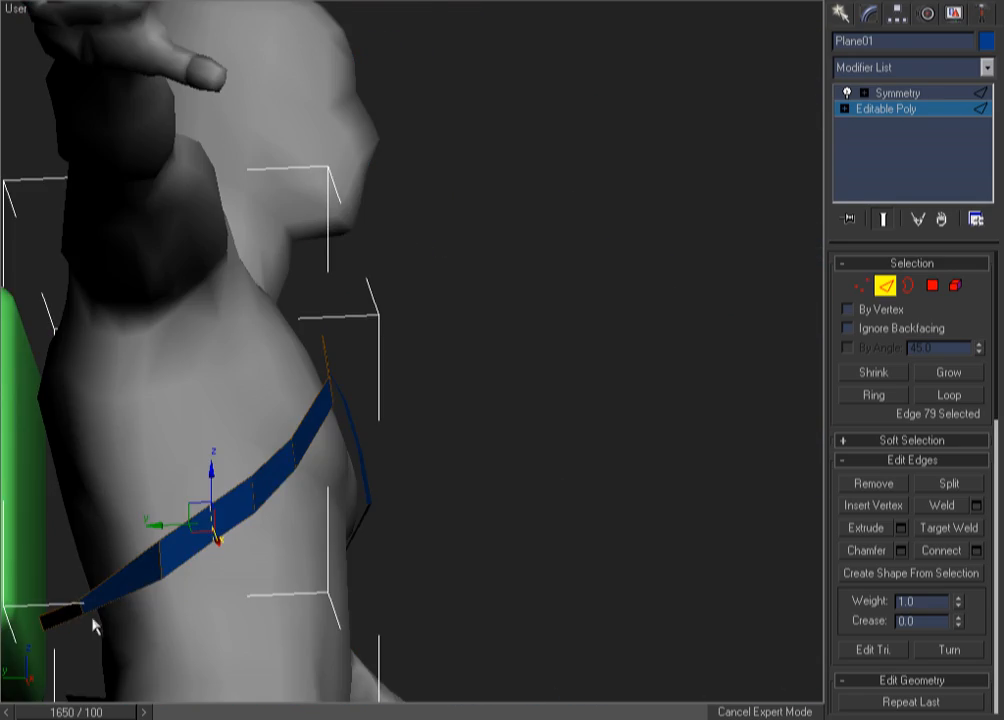
Add a crosswise edge to the long strap segment under the arm by connecting its two lengthwise edges.
key("F3")
mouse_move(80, 617)
middle_mouse_down("alt")
mouse_move(403, 437)
mouse_move(447, 356)
mouse_move(399, 394)
mouse_move(491, 437)
mouse_move(412, 419)
mouse_move(511, 418)
mouse_move(513, 399)
middle_mouse_up("alt")
key("F3")
key("F3")
key("F3")
key("F3")
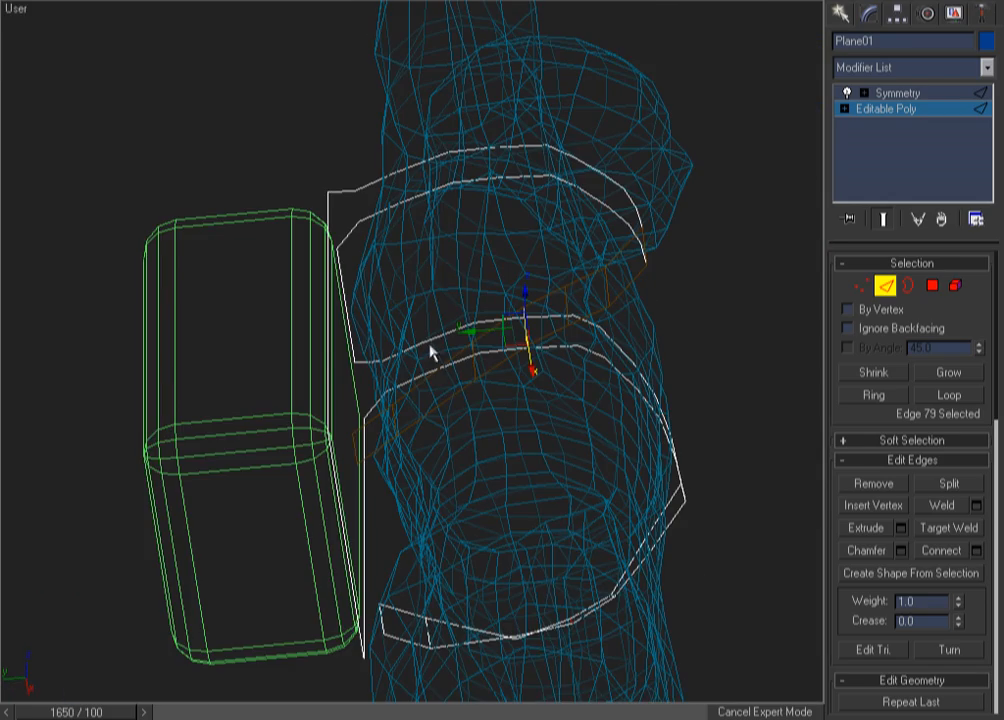
left_click(428, 381)
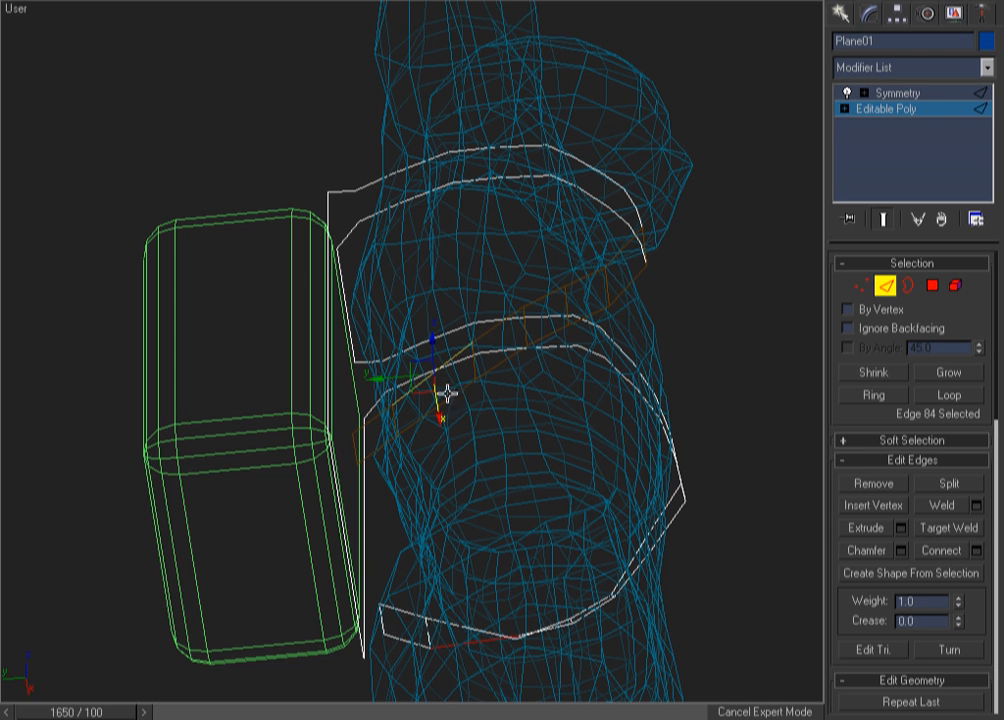
left_click(449, 399, "ctrl")
key("F3")
key("F3")
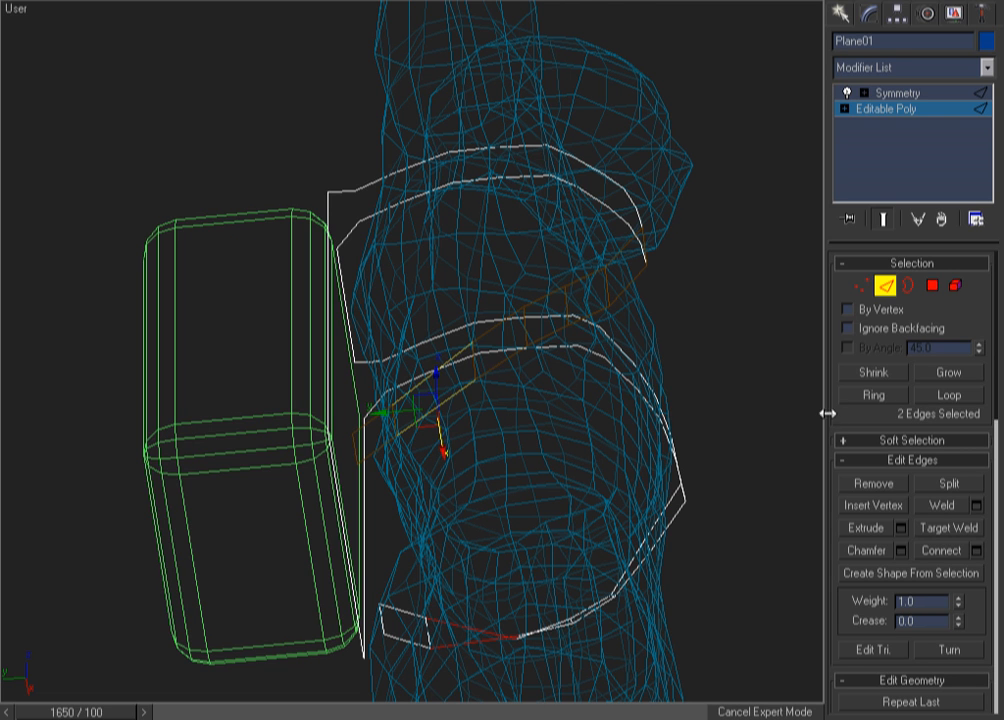
left_click(946, 560)
left_click(408, 485)
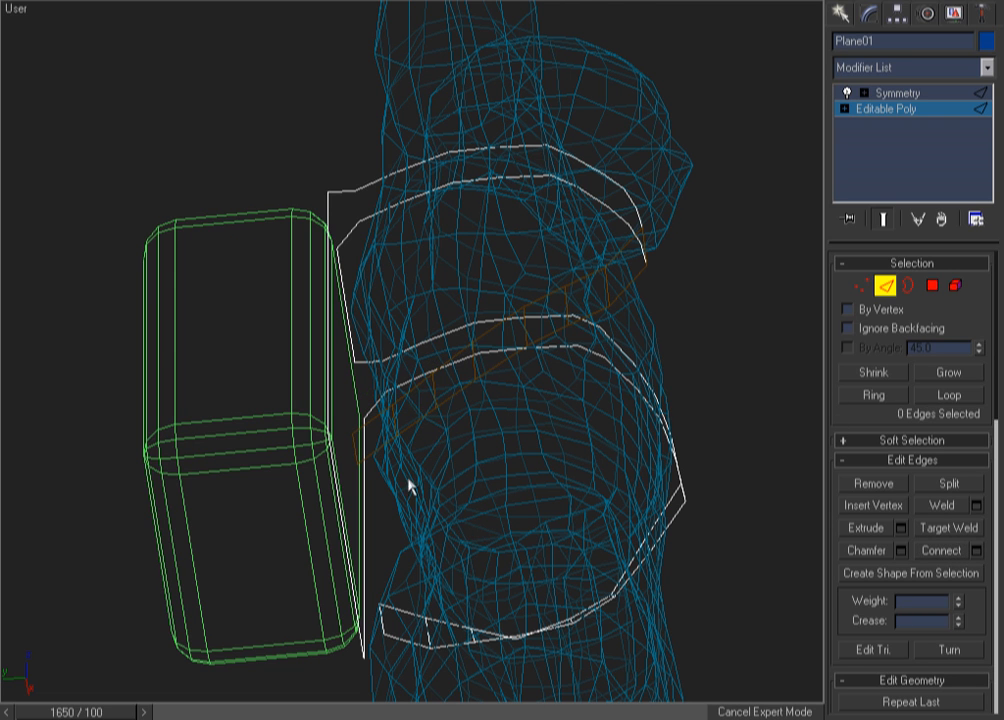
Move the strap's rear end edge sideways to line it up with the back panel's bottom corner.
left_click(351, 446)
middle_click_drag(420, 480, 354, 541, "alt")
left_click(180, 683)
left_click(273, 594)
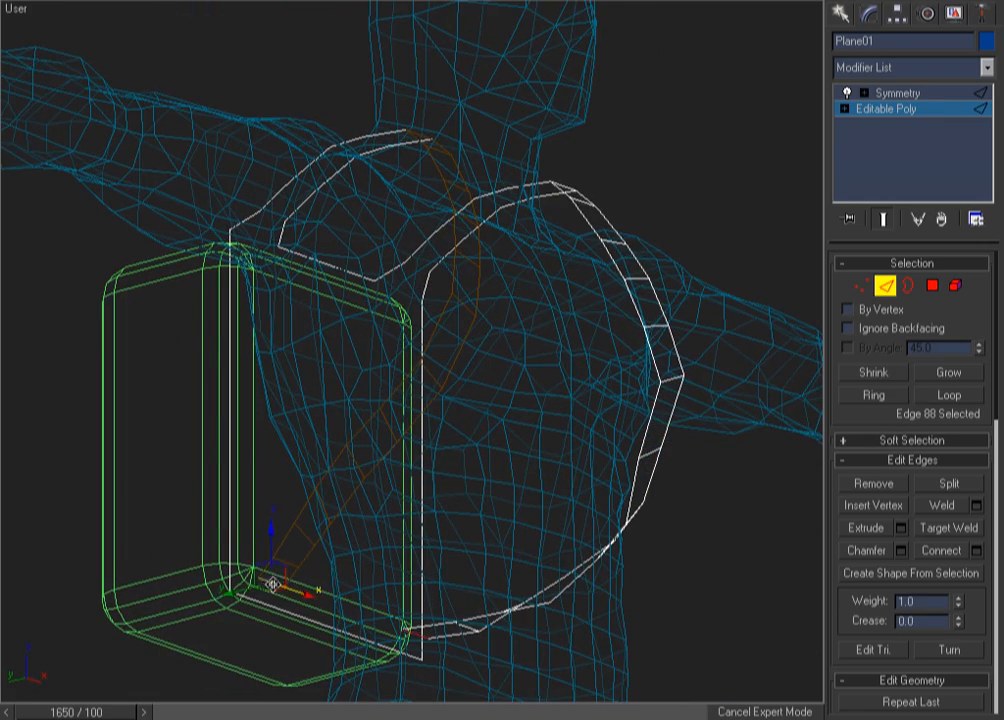
mouse_move(235, 639)
middle_mouse_down("alt")
mouse_move(302, 634)
mouse_move(283, 665)
mouse_move(241, 662)
mouse_move(258, 608)
mouse_move(311, 583)
mouse_move(408, 410)
middle_mouse_up("alt")
key("F3")
key("F3")
scroll(410, 450, "up", 5)
middle_click_drag(410, 455, 669, 400, "alt")
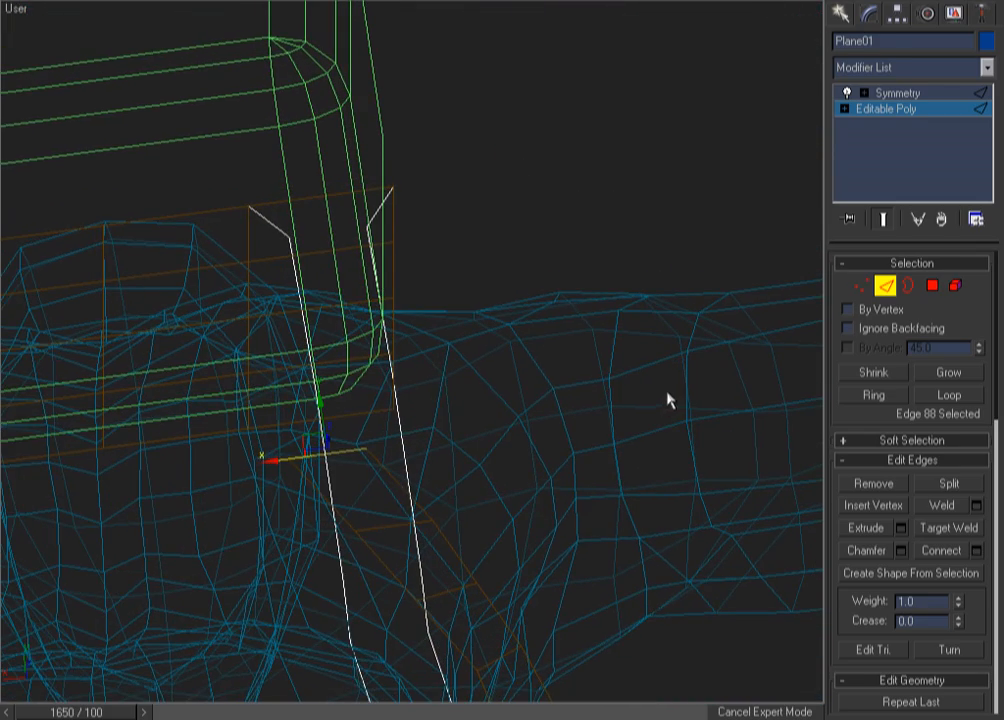
Create a four-sided polygon joining the strap's rear end to the back panel's outermost bottom edge.
left_click(930, 286)
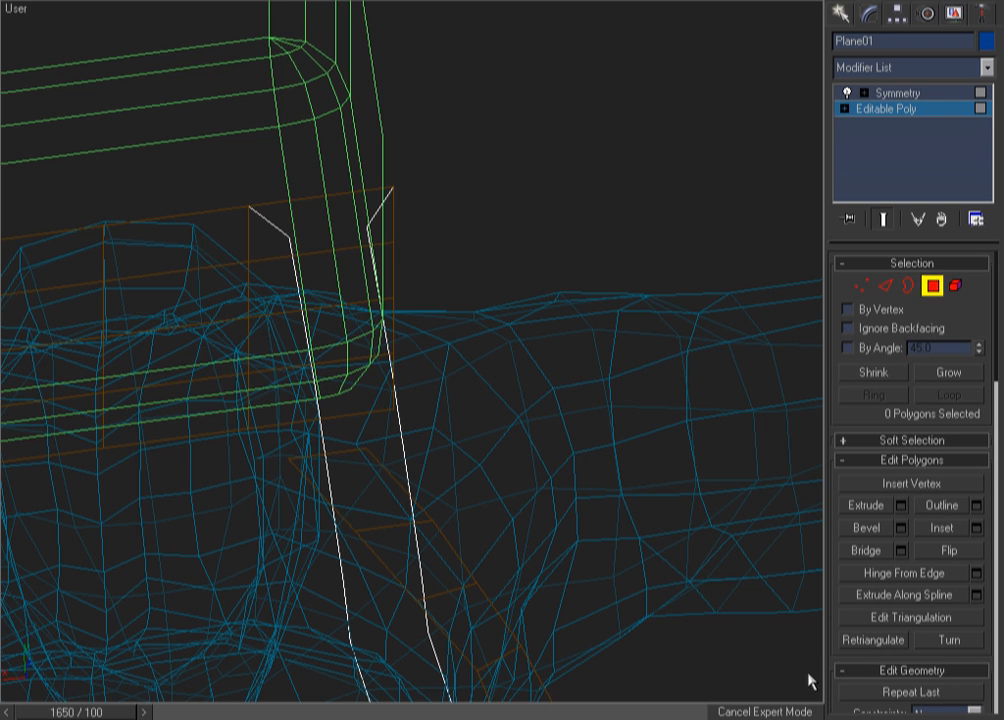
left_click_drag(835, 655, 848, 256)
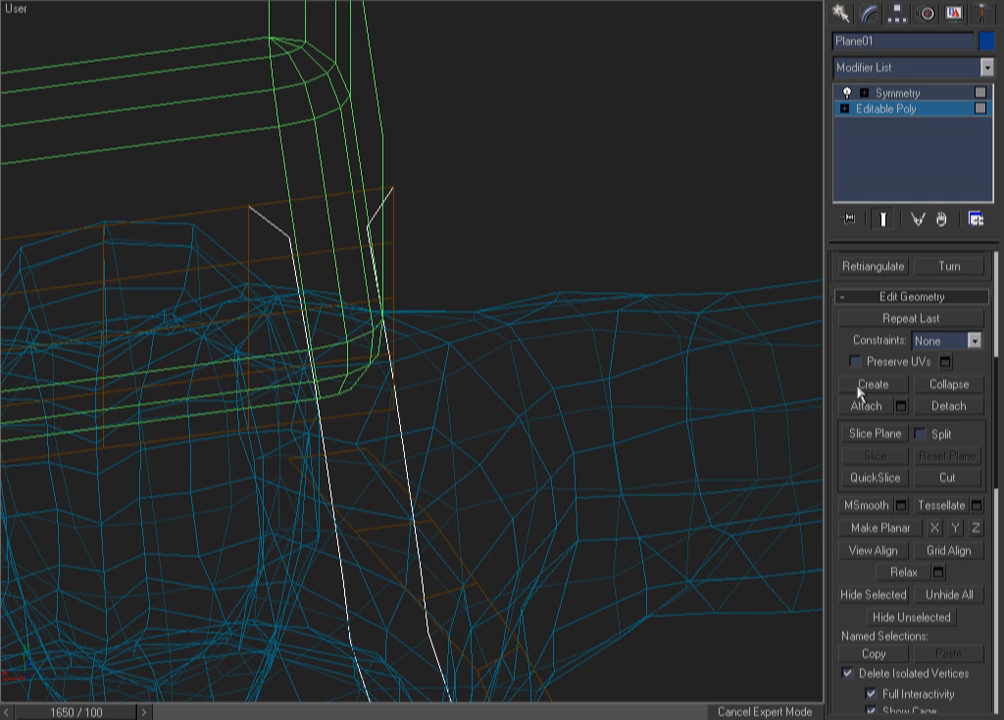
left_click(866, 385)
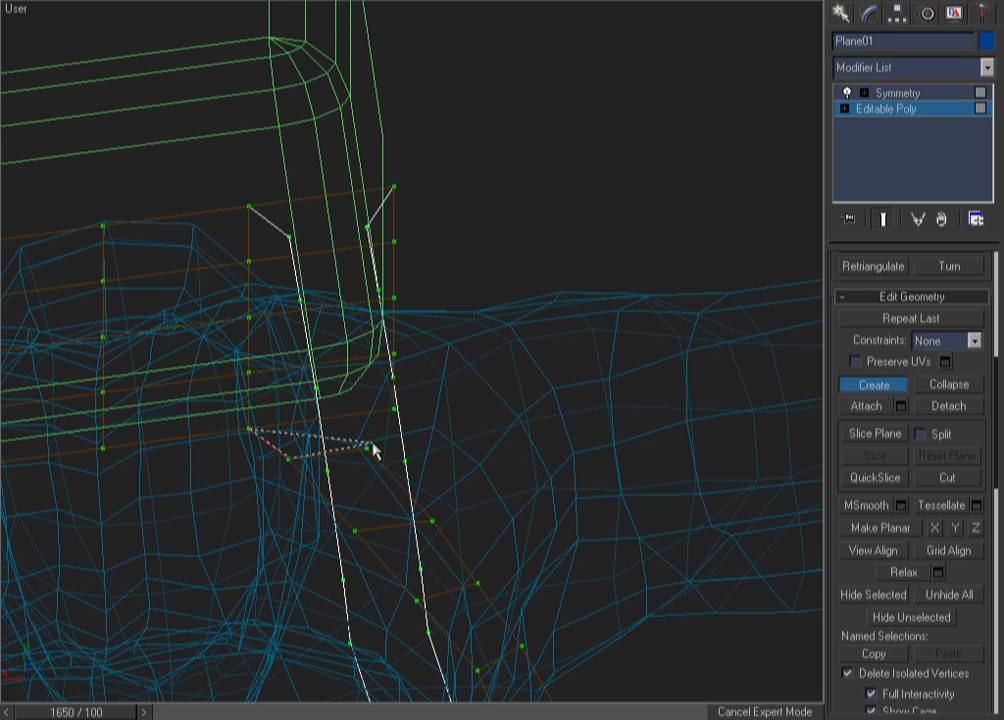
double_click(394, 410)
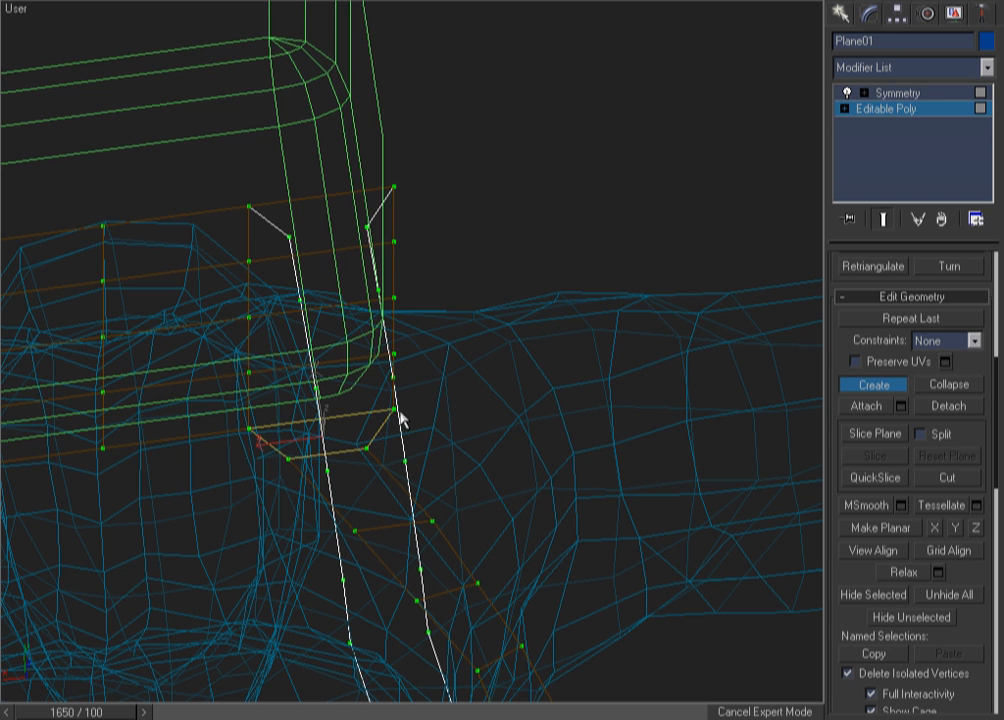
right_click(396, 409)
left_click(542, 170)
key("F3")
key("F3")
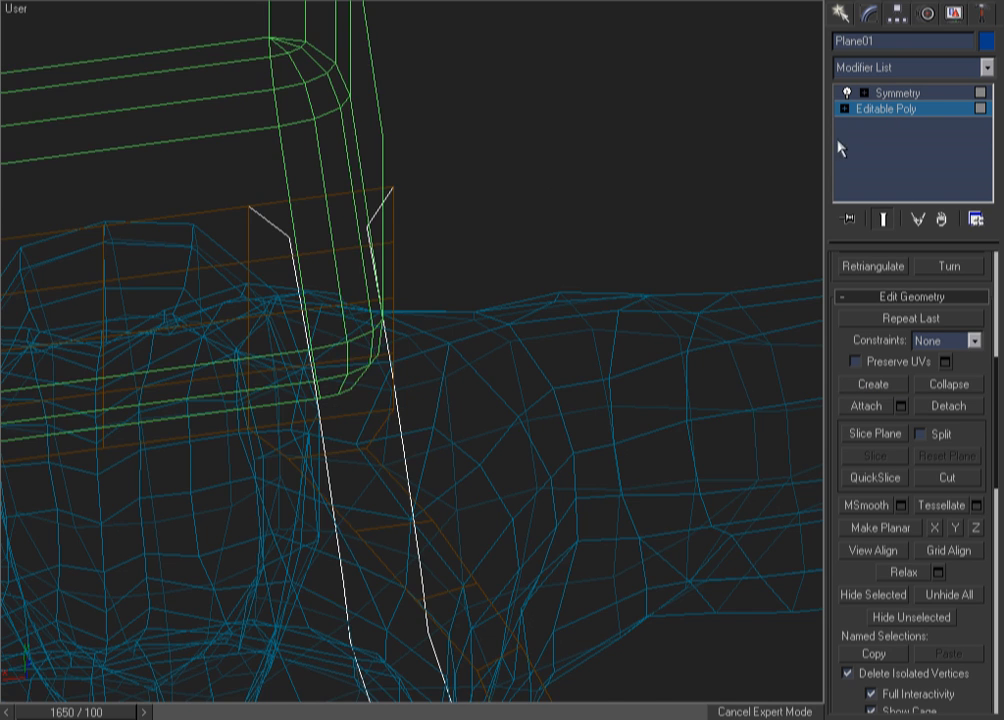
Raise the two strap vertices just behind the shoulder so the strap clears the upper back.
scroll(636, 335, "down", 5)
key("F3")
mouse_move(634, 402)
middle_mouse_down("alt")
mouse_move(369, 543)
mouse_move(376, 493)
mouse_move(482, 511)
mouse_move(605, 489)
mouse_move(596, 468)
mouse_move(587, 491)
middle_mouse_up("alt")
key("F3")
key("F3")
key("F3")
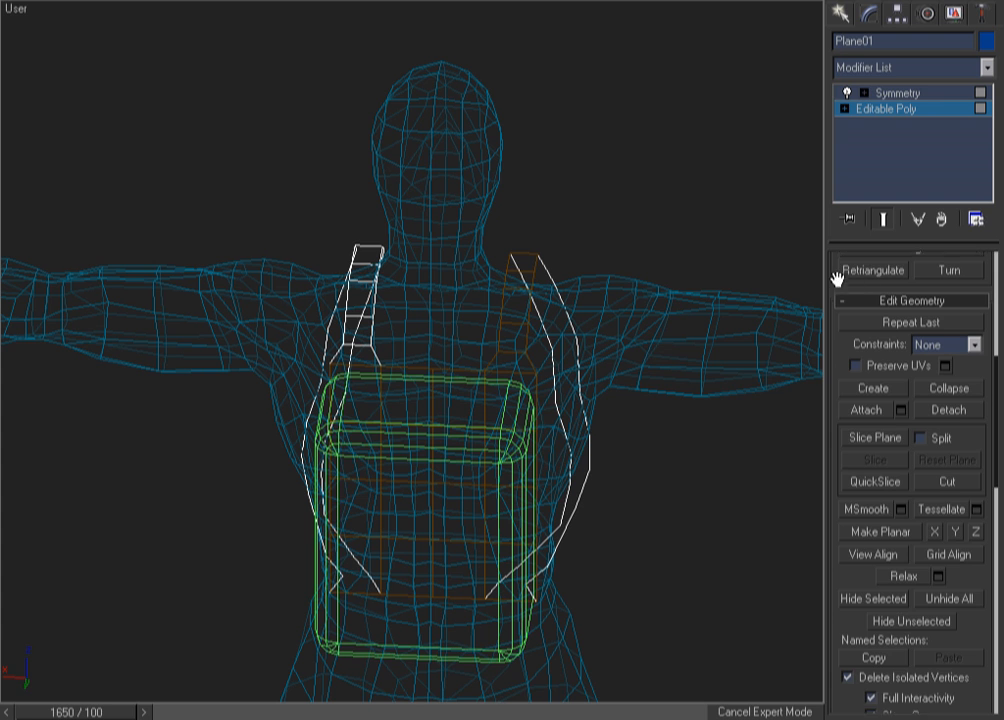
scroll(938, 488, "up", 5)
left_click(861, 285)
key("F3")
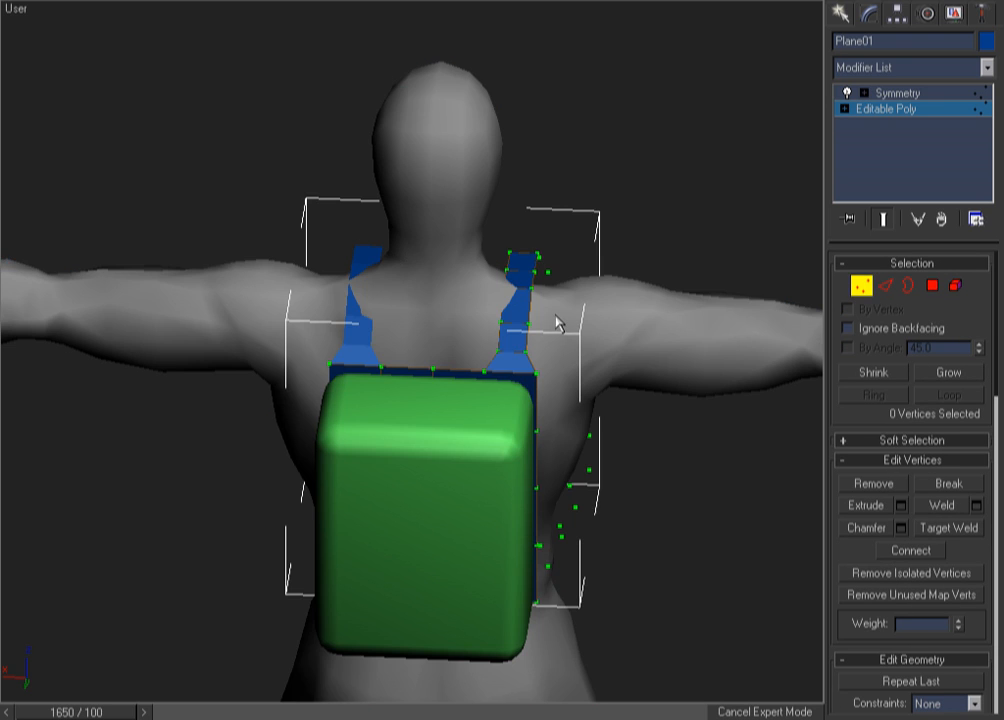
key("F3")
left_click(501, 287)
left_click(530, 288, "ctrl")
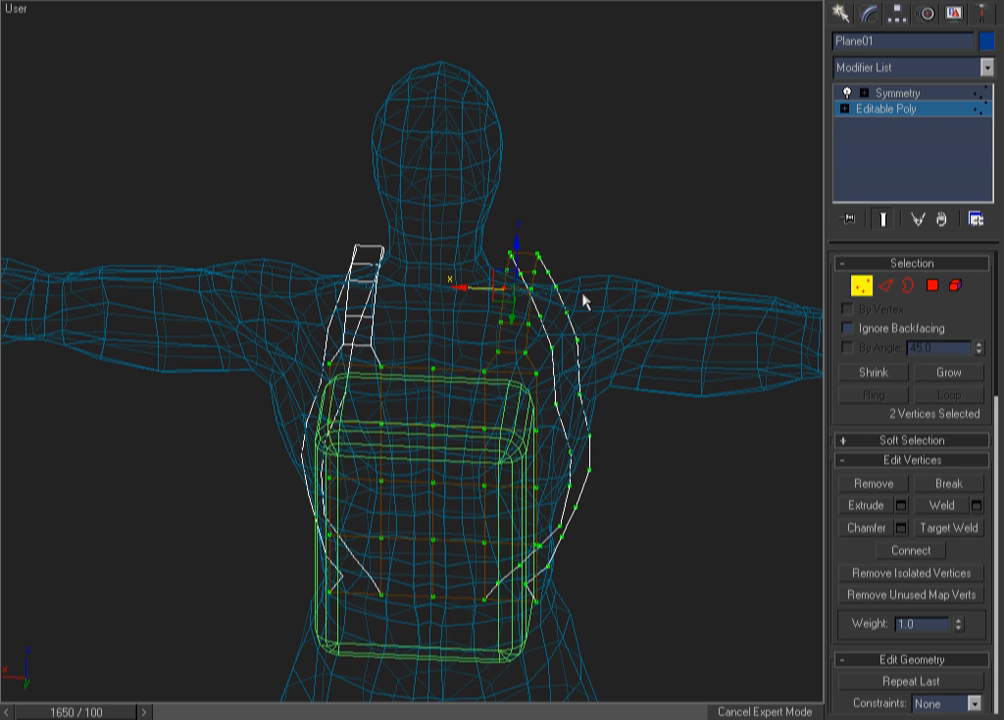
key("F3")
left_click_drag(513, 256, 510, 245)
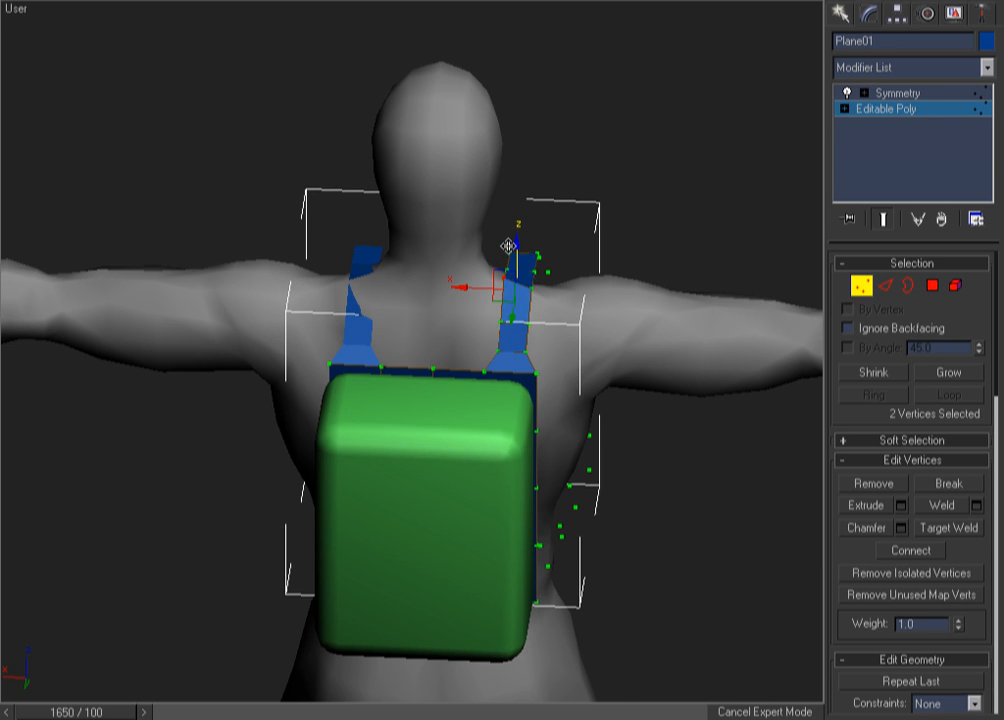
Reselect the same vertex pair behind the shoulder and raise it slightly further above the body surface.
middle_click_drag(508, 246, 511, 374, "alt")
key("F3")
left_click(667, 221)
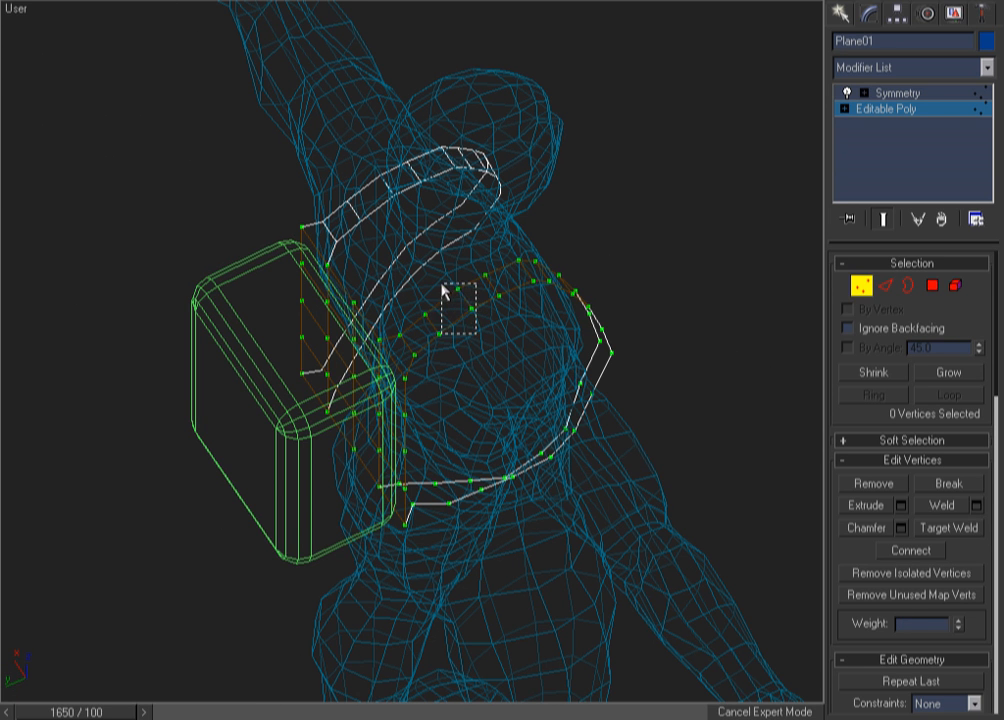
left_click_drag(448, 283, 447, 281)
right_click(450, 283, "shift")
left_click(480, 310)
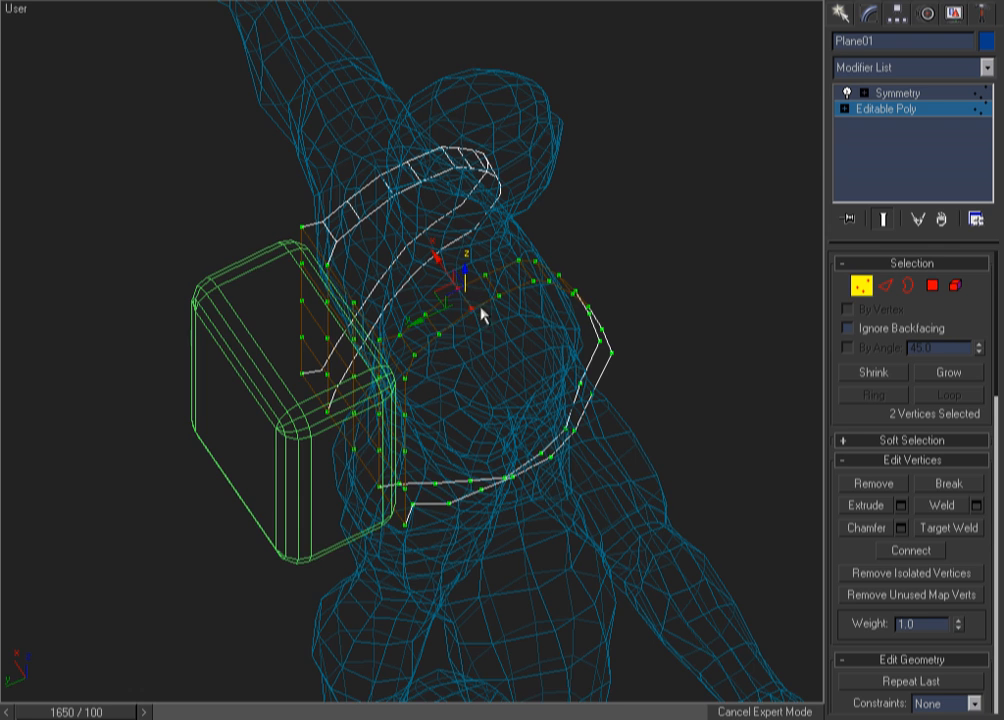
key("F3")
middle_click_drag(511, 330, 512, 260, "alt")
left_click_drag(463, 268, 463, 257)
Raise the next two strap vertex pairs down towards the back panel so the strap stays above the back.
key("F3")
left_click(450, 347)
left_click(429, 327, "ctrl")
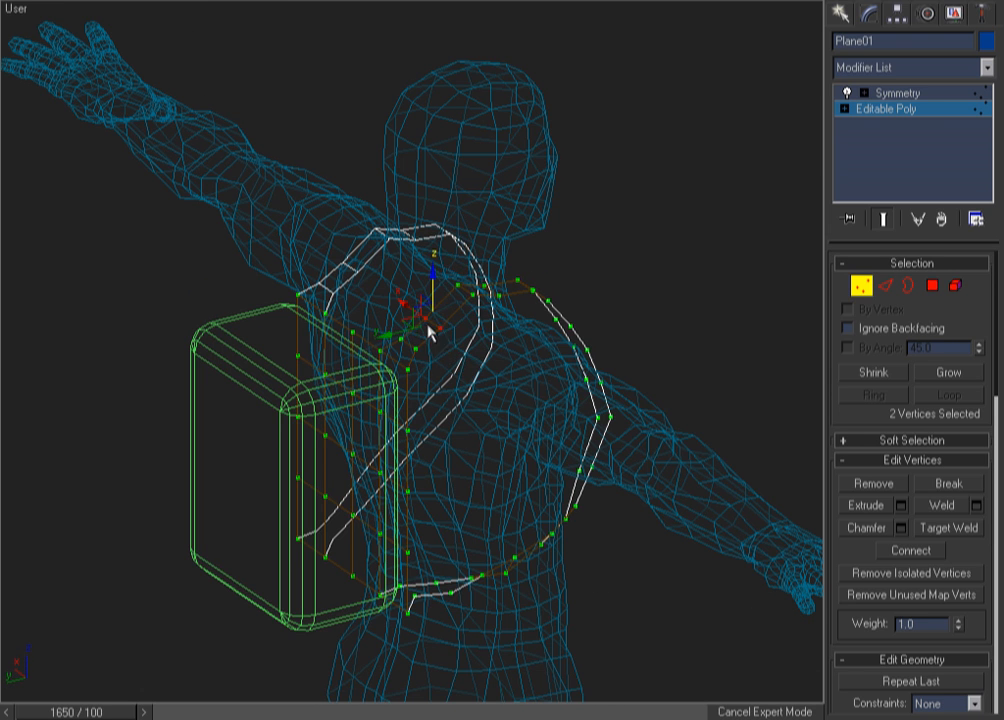
key("F3")
key("F3")
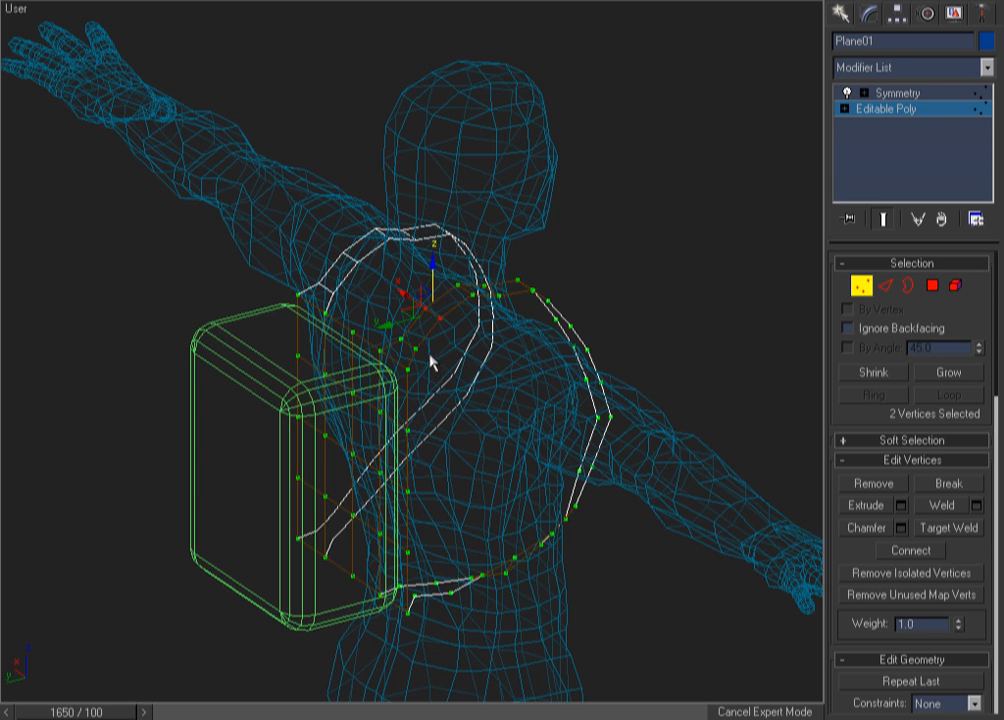
key("F3")
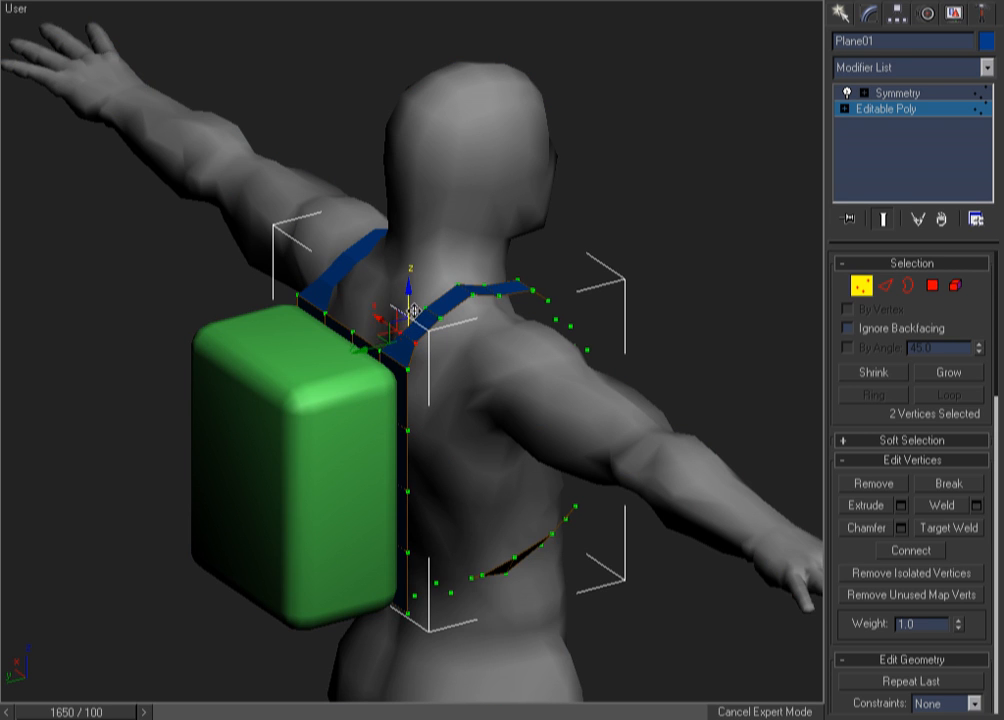
Adjust the height of the strap's vertex pair on top of the shoulder.
key("F3")
middle_click_drag(531, 320, 486, 326, "alt")
key("F3")
left_click_drag(502, 279, 510, 321)
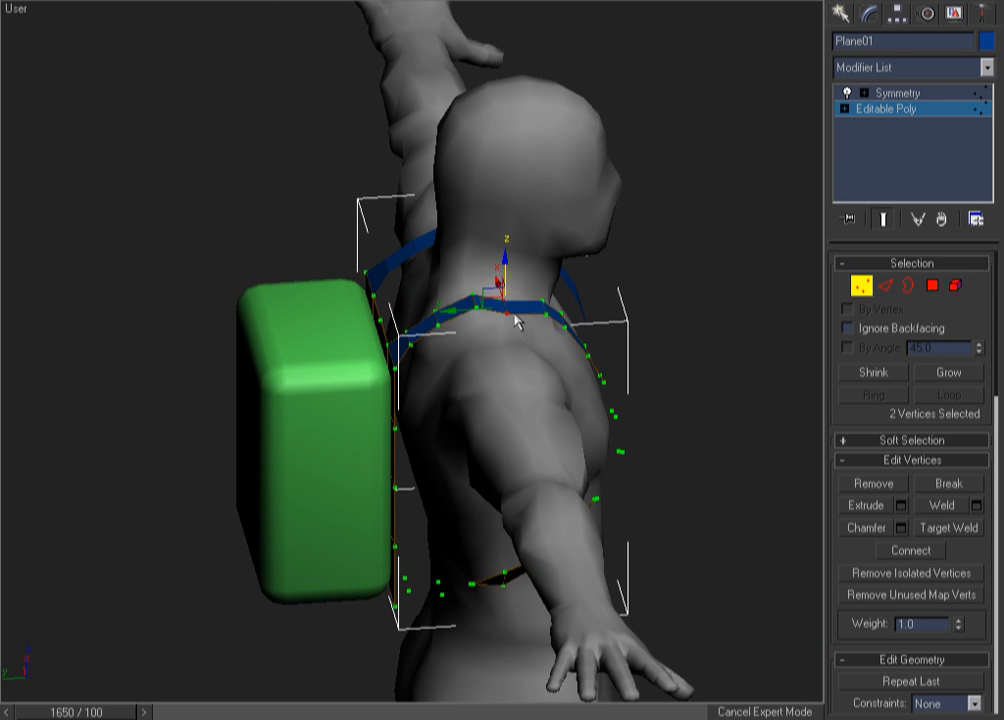
Examine the straps from the front and back, then switch the Symmetry modifier off and on to compare the mirrored half.
mouse_move(625, 359)
middle_mouse_down("alt")
mouse_move(484, 325)
mouse_move(428, 269)
mouse_move(456, 331)
mouse_move(438, 347)
middle_mouse_up("alt")
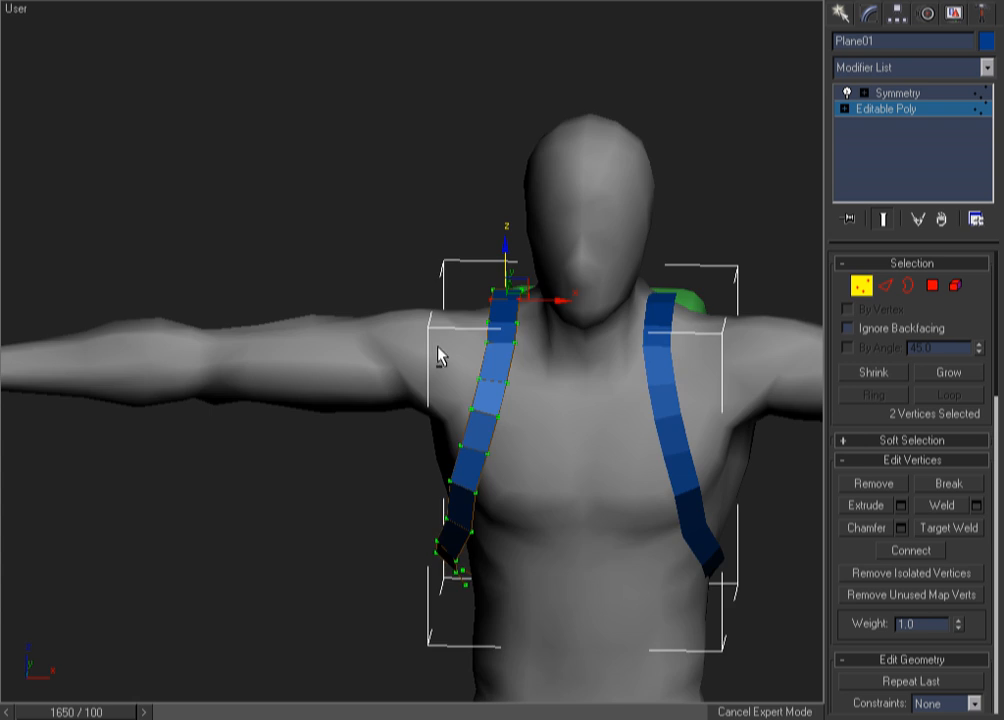
key("F3")
key("f")
key("F3")
key("F3")
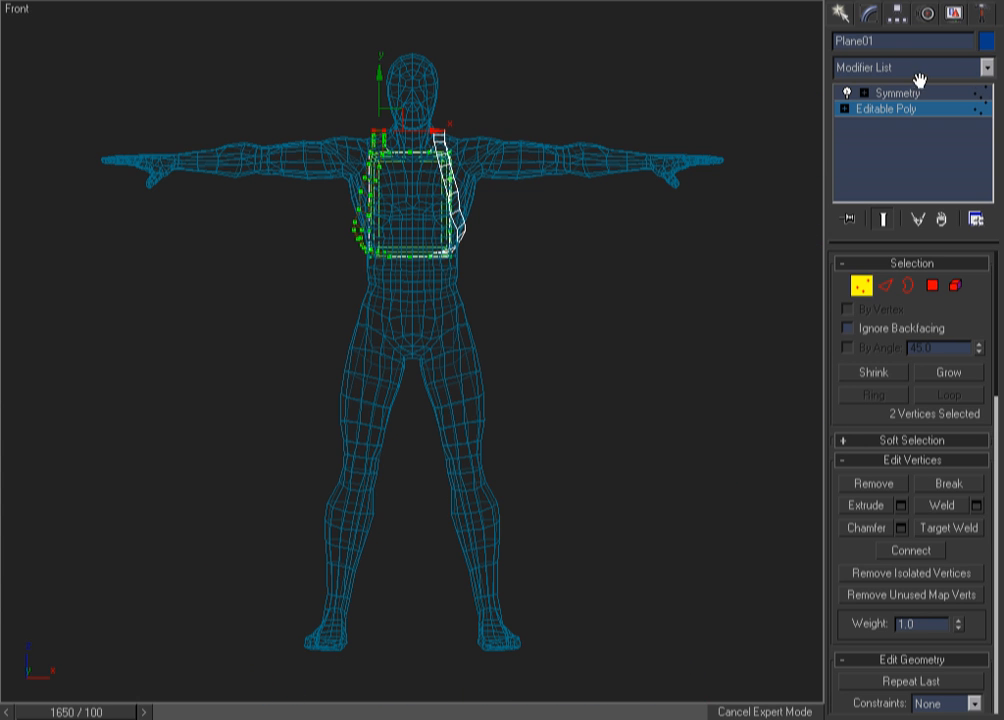
left_click(860, 284)
key("F3")
mouse_move(578, 347)
middle_mouse_down("alt")
mouse_move(202, 410)
mouse_move(224, 374)
middle_mouse_up("alt")
key("F3")
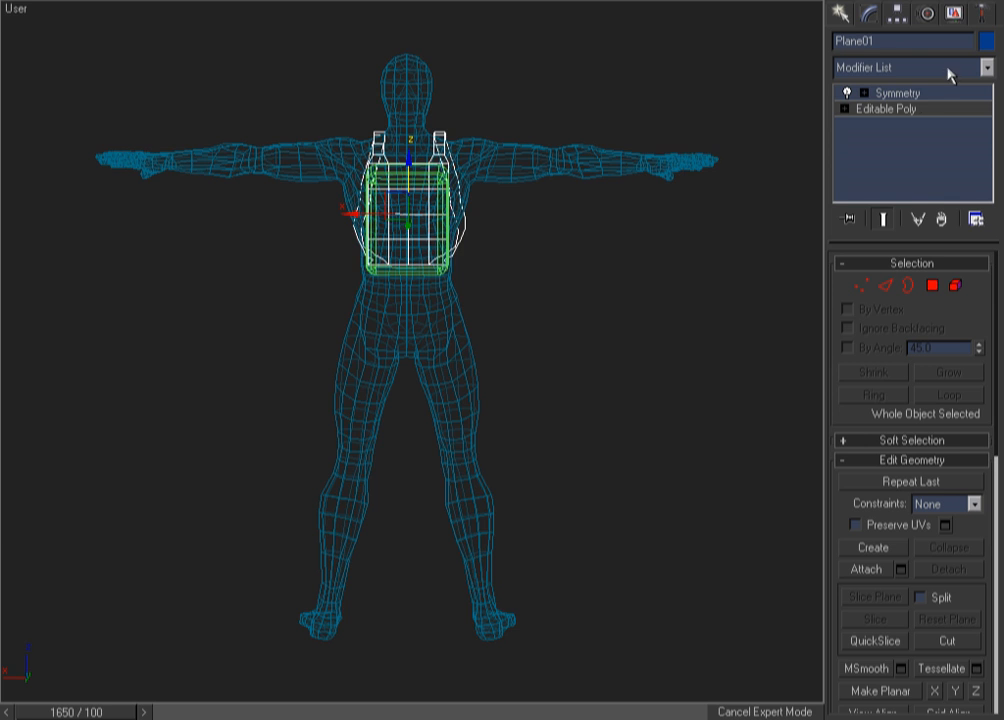
left_click(900, 94)
left_click(848, 93)
left_click(848, 93)
left_click(848, 93)
left_click(848, 93)
Centre the panel and strap object on the world X origin, working in the back view.
left_click(577, 288)
key("F3")
key("k")
key("F3")
key("F3")
key("F3")
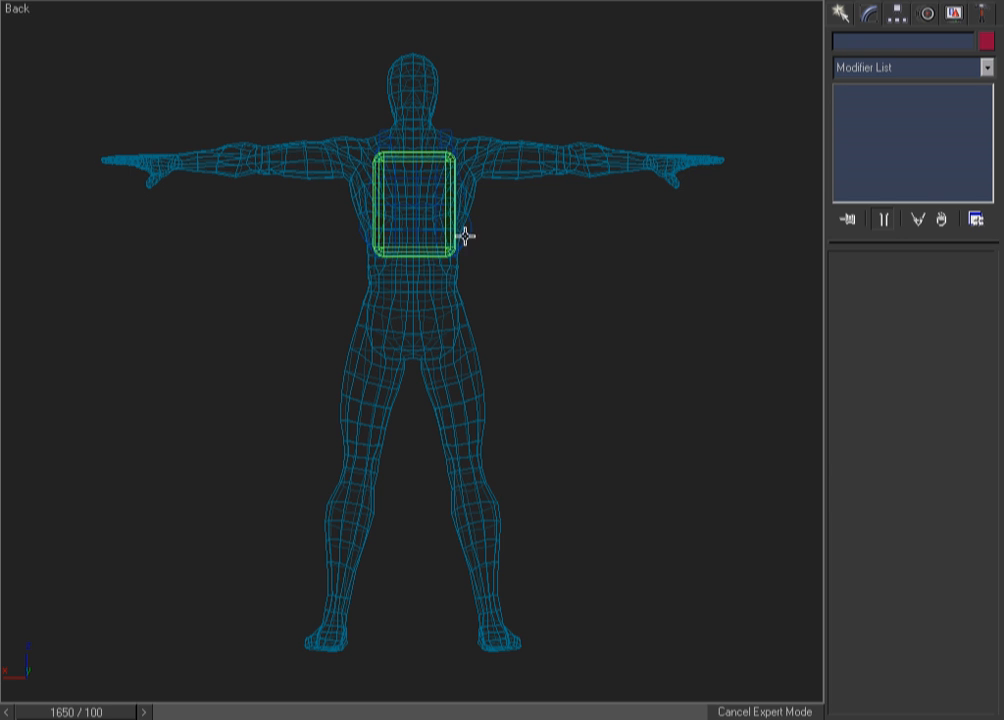
left_click(469, 240)
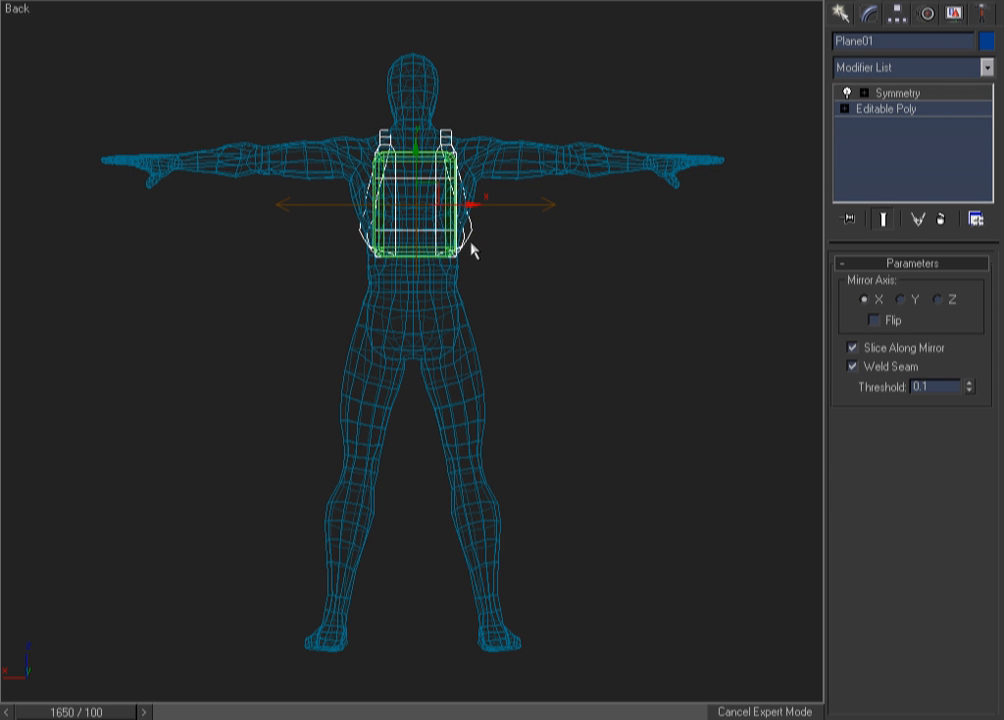
right_click(383, 216)
key("F3")
left_click(536, 173)
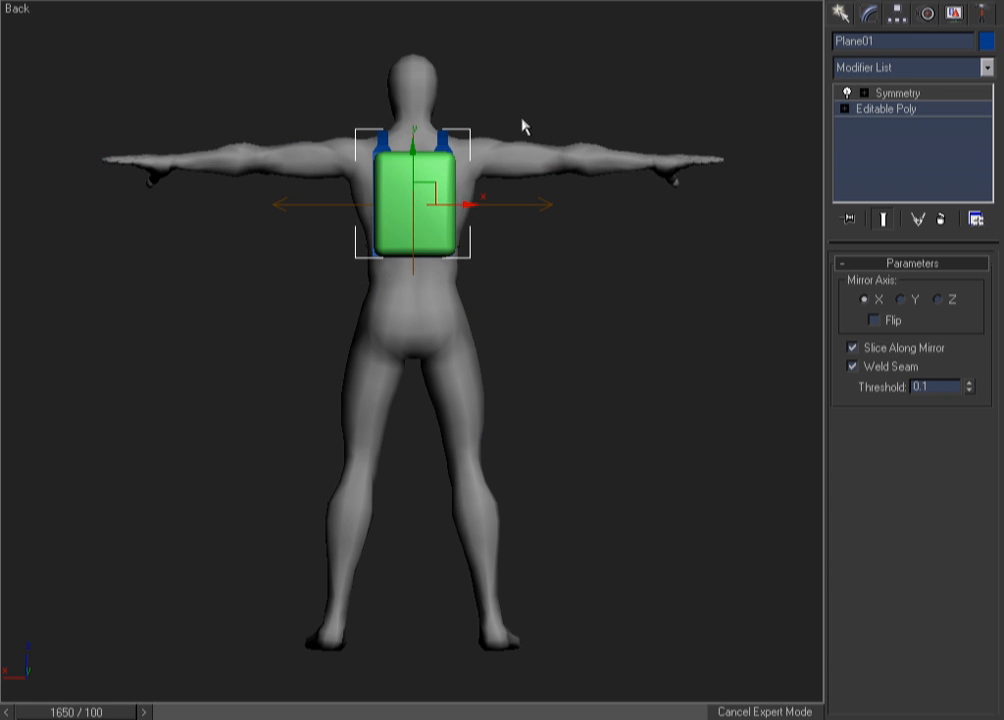
Set the green backpack box's absolute world X position to 0.0.
left_click(493, 123)
key("F3")
left_click(421, 154)
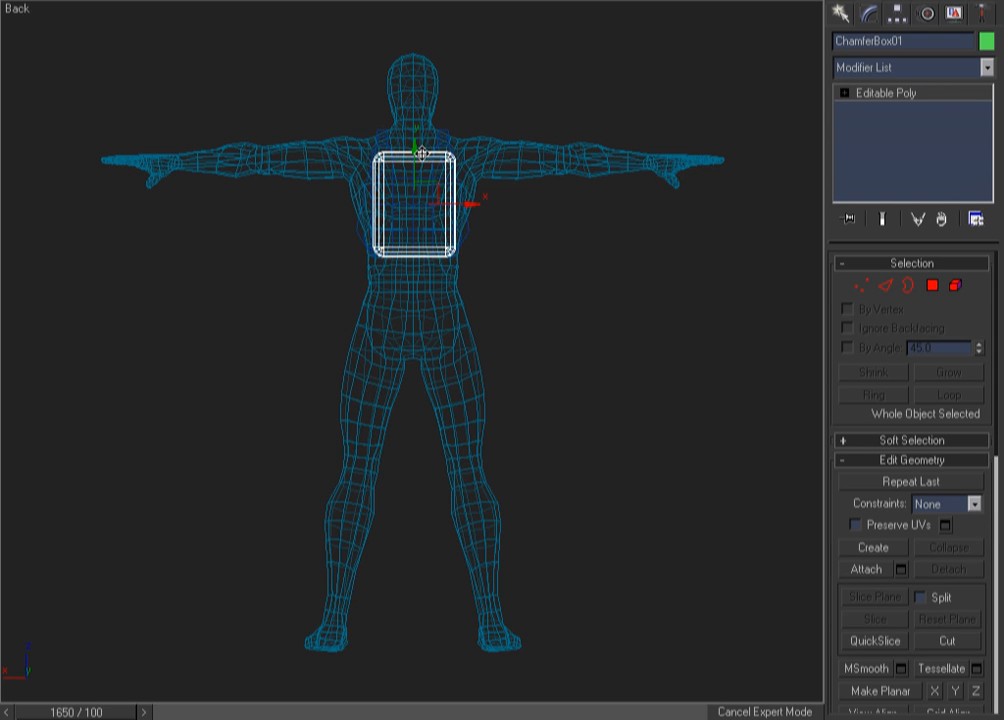
key("F12")
right_click(383, 214)
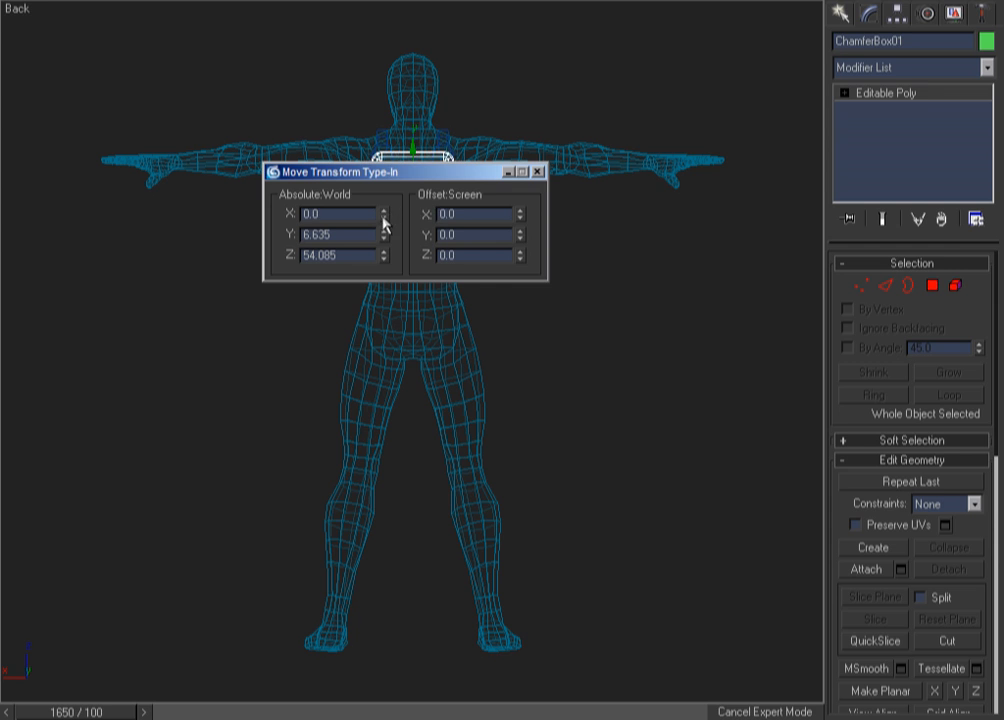
left_click(537, 172)
left_click(565, 96)
Reposition the strap's inner vertices at the top of the shoulder to fit the shoulder's slope, working in the front view.
key("f")
key("F3")
scroll(380, 155, "up", 5)
key("F3")
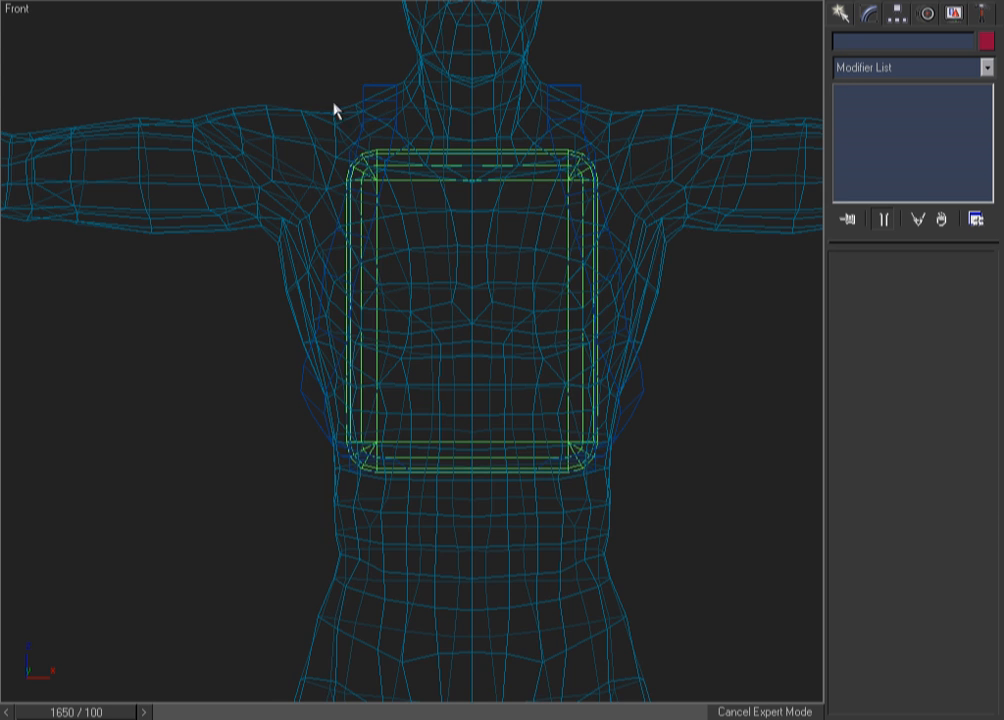
left_click(367, 85)
left_click(885, 108)
key("1")
left_click(365, 67)
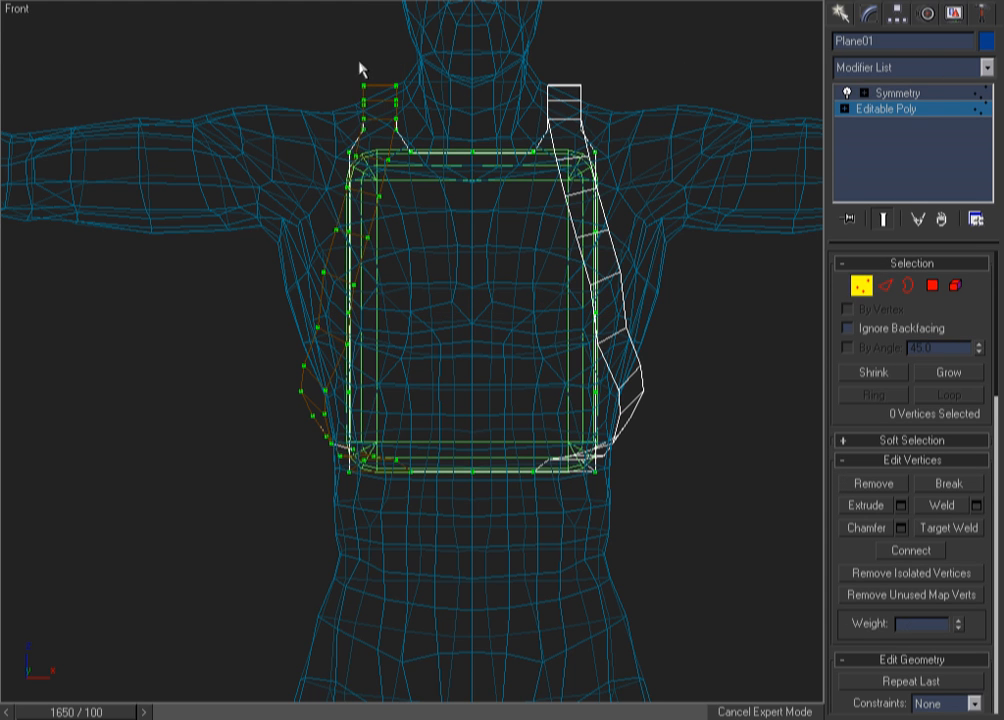
left_click_drag(378, 73, 399, 86)
left_click(406, 58)
left_click(398, 84)
Move the four strap vertices at the character's side along X to adjust their clearance from the torso.
mouse_move(400, 50)
middle_mouse_down("alt")
mouse_move(533, 291)
mouse_move(468, 264)
mouse_move(435, 264)
mouse_move(493, 157)
mouse_move(558, 168)
middle_mouse_up("alt")
key("F3")
key("F3")
key("F3")
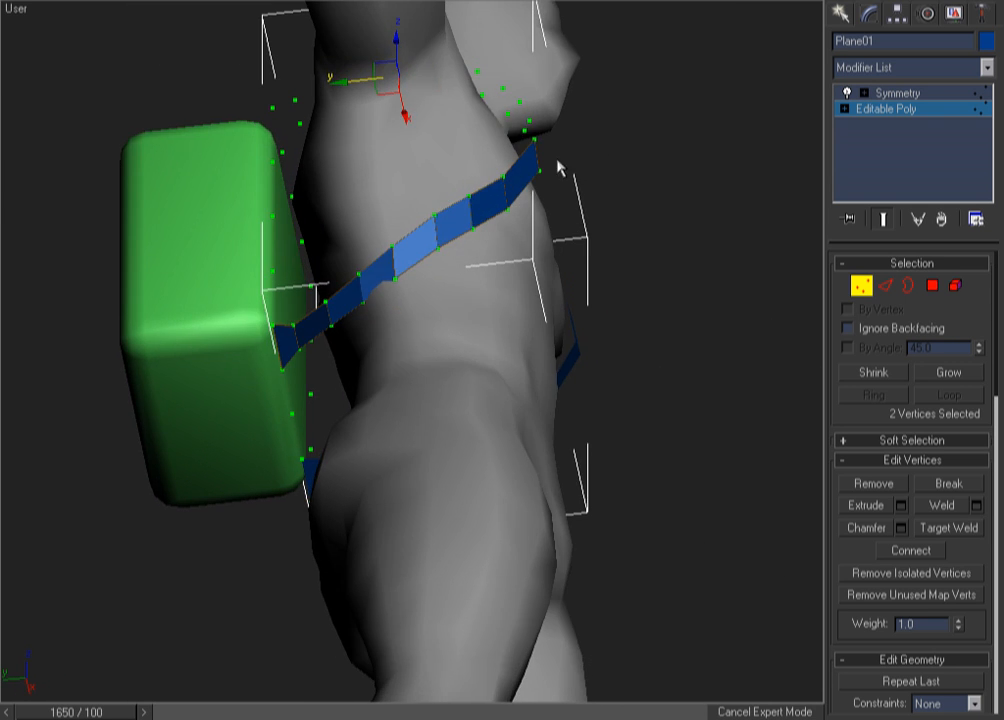
key("F3")
left_click(381, 287)
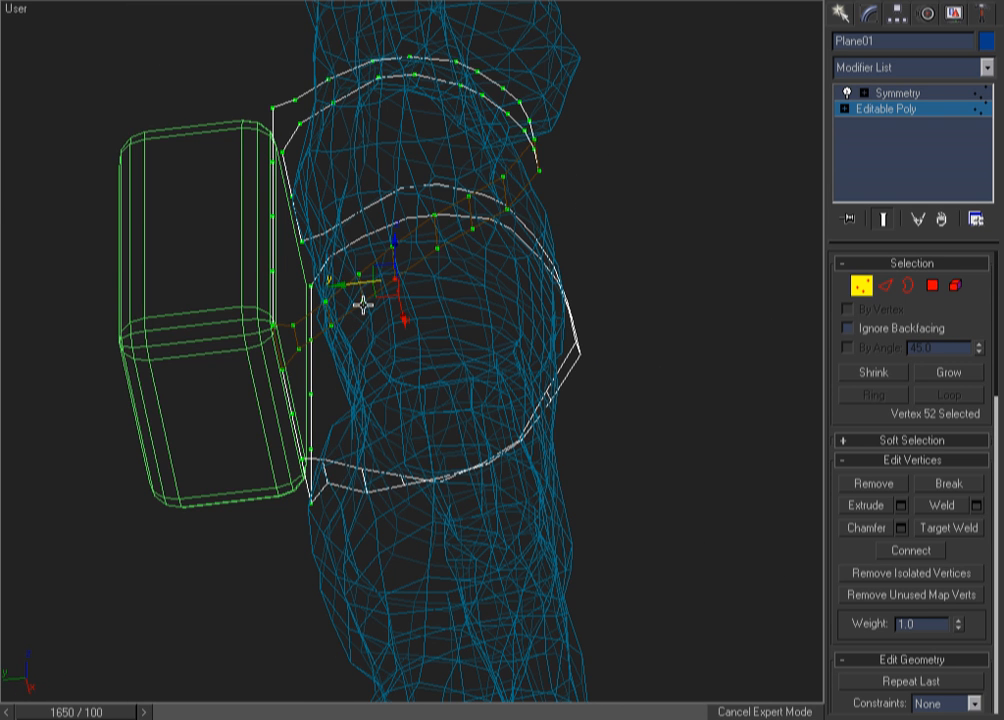
left_click(391, 250, "ctrl")
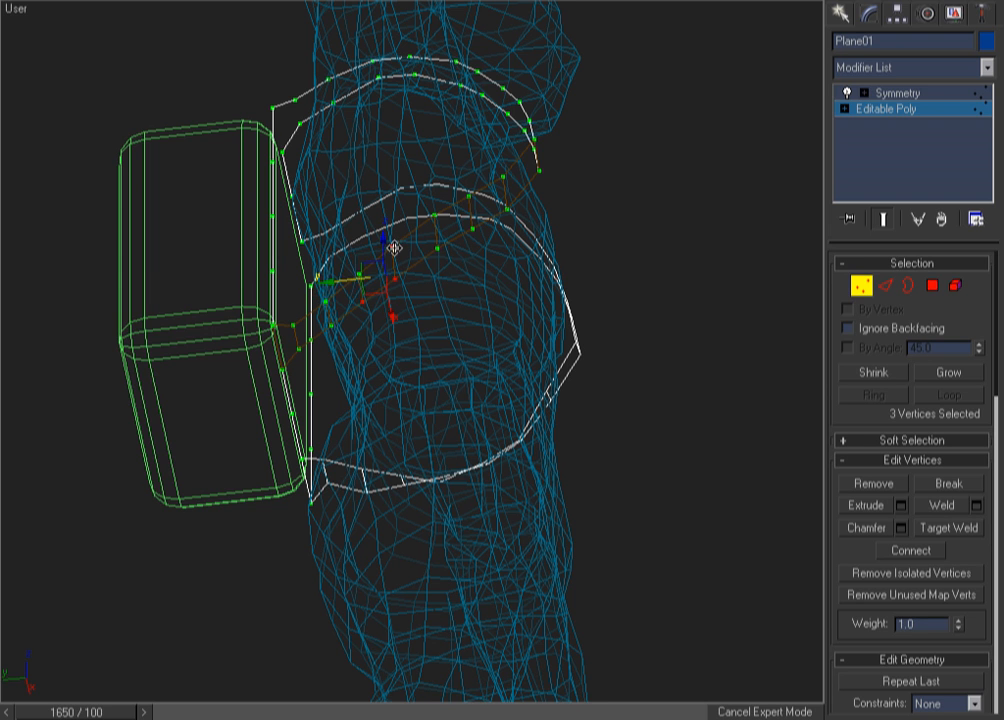
mouse_move(361, 271)
middle_mouse_down("alt")
mouse_move(421, 336)
mouse_move(280, 426)
middle_mouse_up("alt")
key("F3")
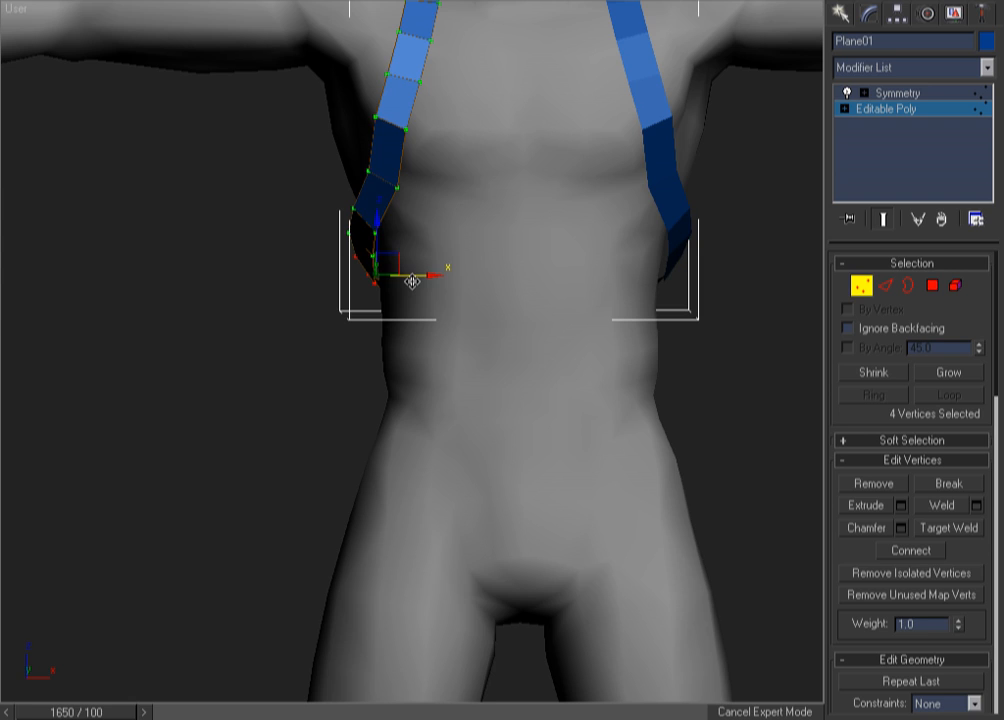
middle_click_drag(410, 305, 363, 333, "alt")
middle_click_drag(497, 279, 224, 496, "alt")
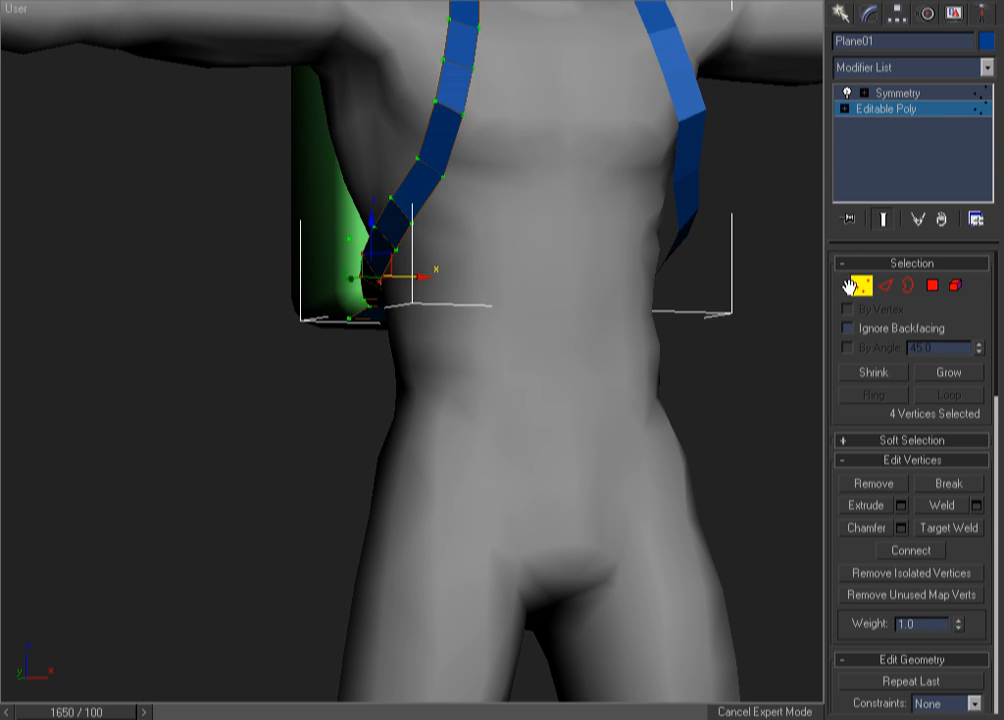
Finish vertex editing and examine how the straps and backpack sit on the torso from the front, side and rear.
left_click(858, 286)
left_click(786, 298)
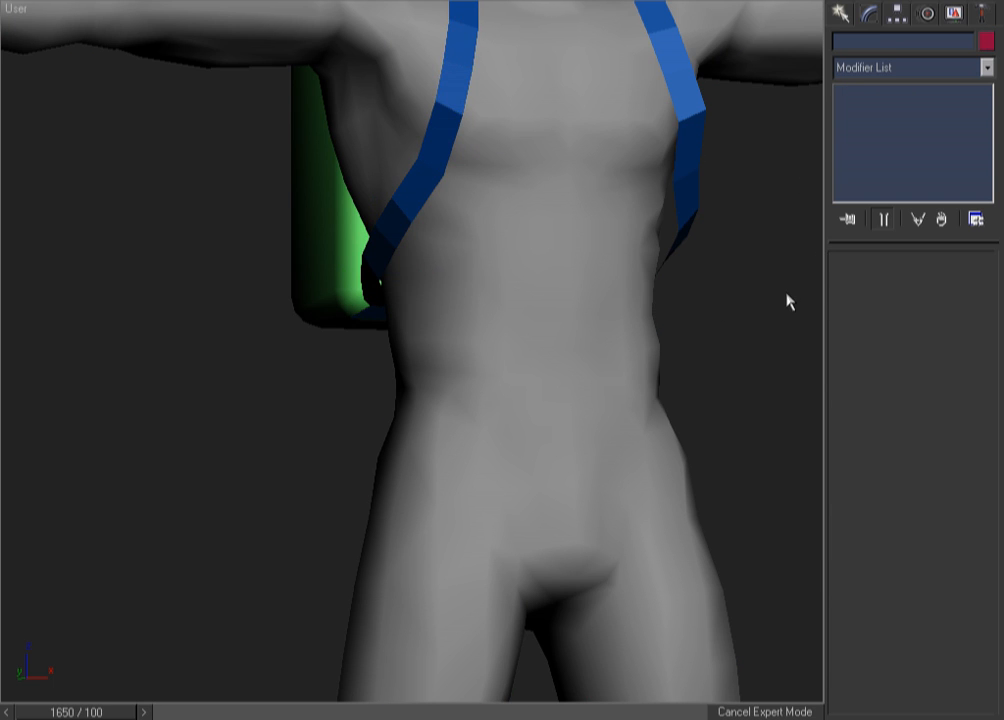
key("f")
key("z")
key("F3")
key("F3")
key("ctrl+w")
left_click_drag(515, 117, 330, 332)
key("F3")
right_click(259, 368)
middle_click_drag(260, 370, 393, 378, "alt")
key("shift+z")
left_click(587, 431)
middle_click_drag(560, 412, 610, 433, "alt")
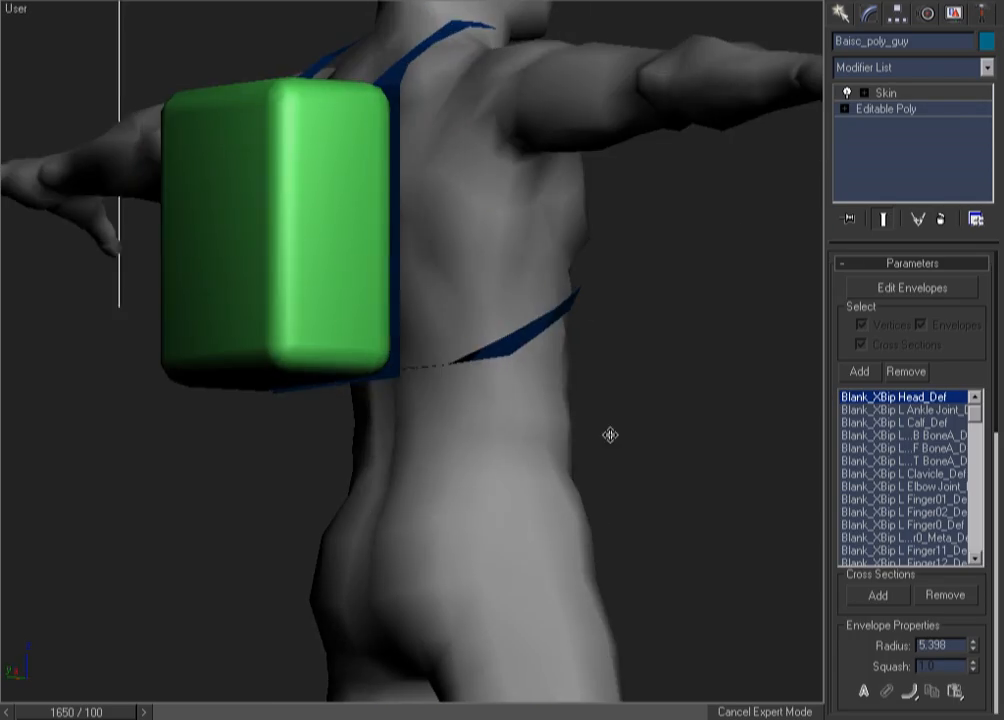
key("F3")
mouse_move(668, 323)
middle_mouse_down("alt")
mouse_move(590, 393)
mouse_move(618, 379)
mouse_move(614, 332)
mouse_move(520, 290)
mouse_move(491, 350)
mouse_move(645, 300)
mouse_move(683, 320)
mouse_move(621, 366)
mouse_move(720, 310)
middle_mouse_up("alt")
key("F3")
key("F3")
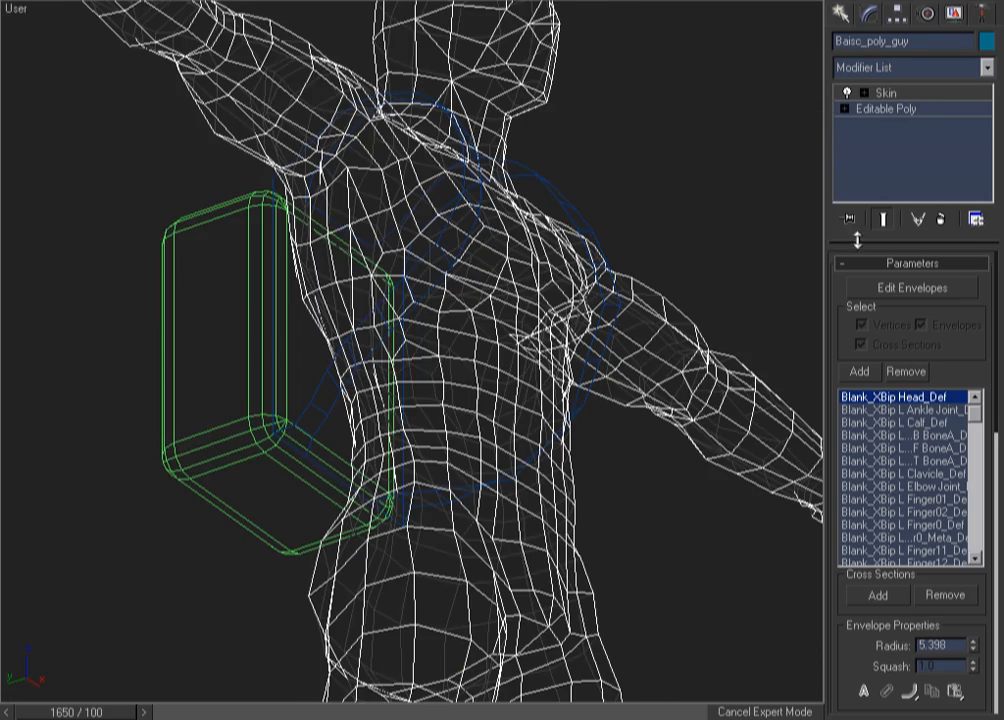
Inspect the whole character with the backpack in the right side view and from around the body.
left_click(889, 92)
left_click(910, 97)
left_click(704, 144)
key("F3")
key("F3")
key("r")
key("F3")
key("F3")
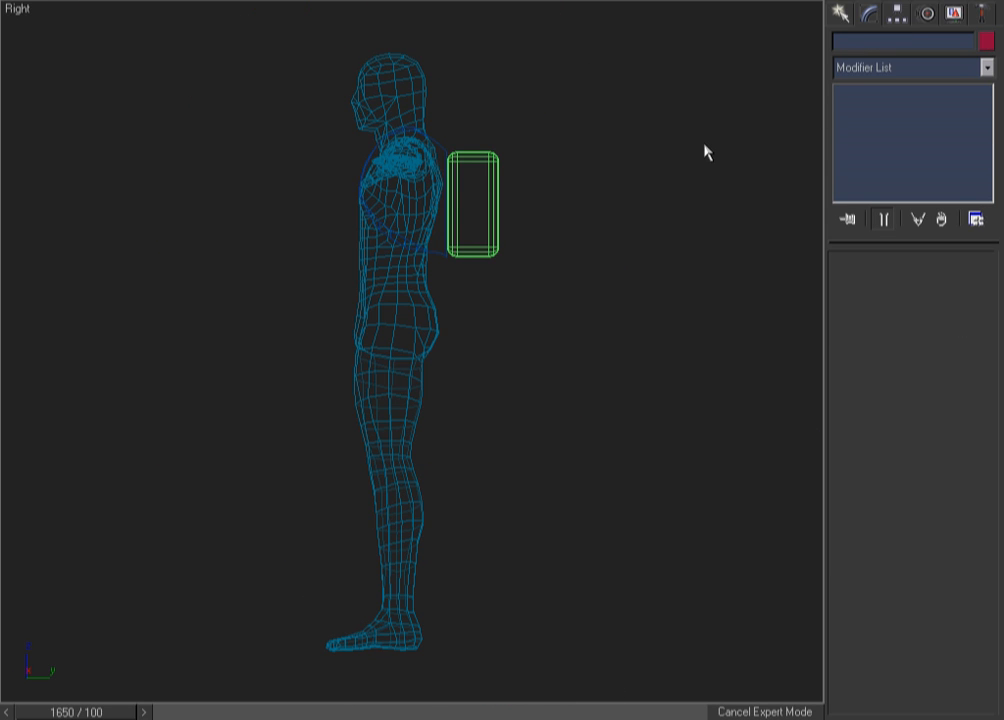
key("F3")
key("F3")
left_click(441, 52)
middle_click_drag(392, 431, 536, 432, "alt")
key("F3")
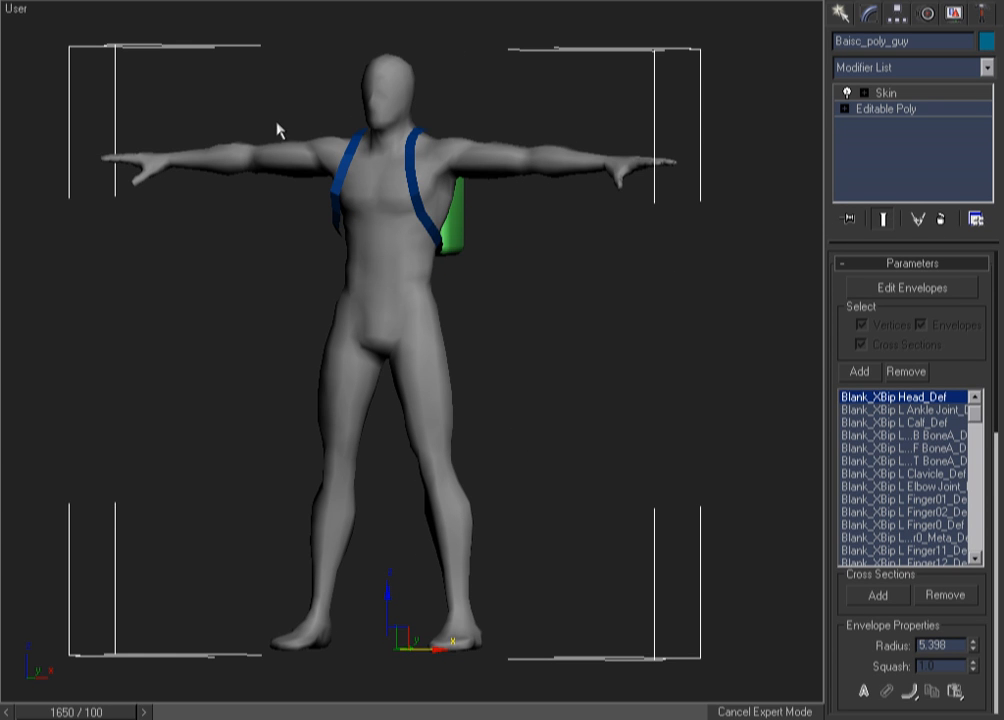
key("F3")
key("F3")
mouse_move(459, 269)
middle_mouse_down("alt")
mouse_move(489, 406)
mouse_move(262, 397)
middle_mouse_up("alt")
key("F3")
left_click(535, 301)
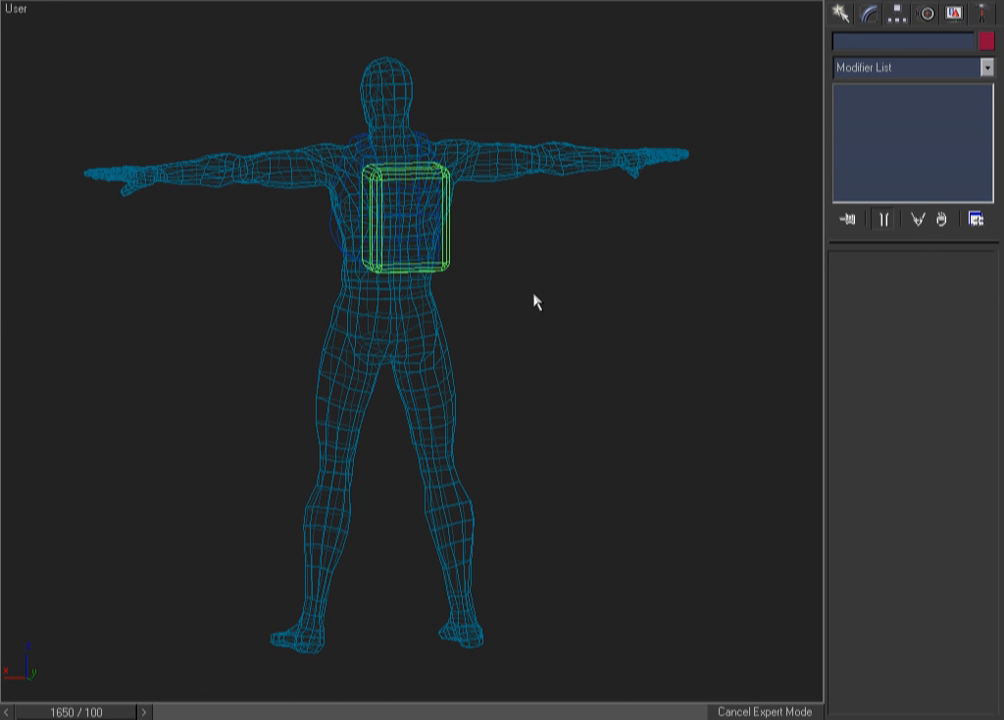
Add an Edit Poly modifier above the character's Skin modifier and switch to polygon selection.
key("k")
key("F3")
key("F3")
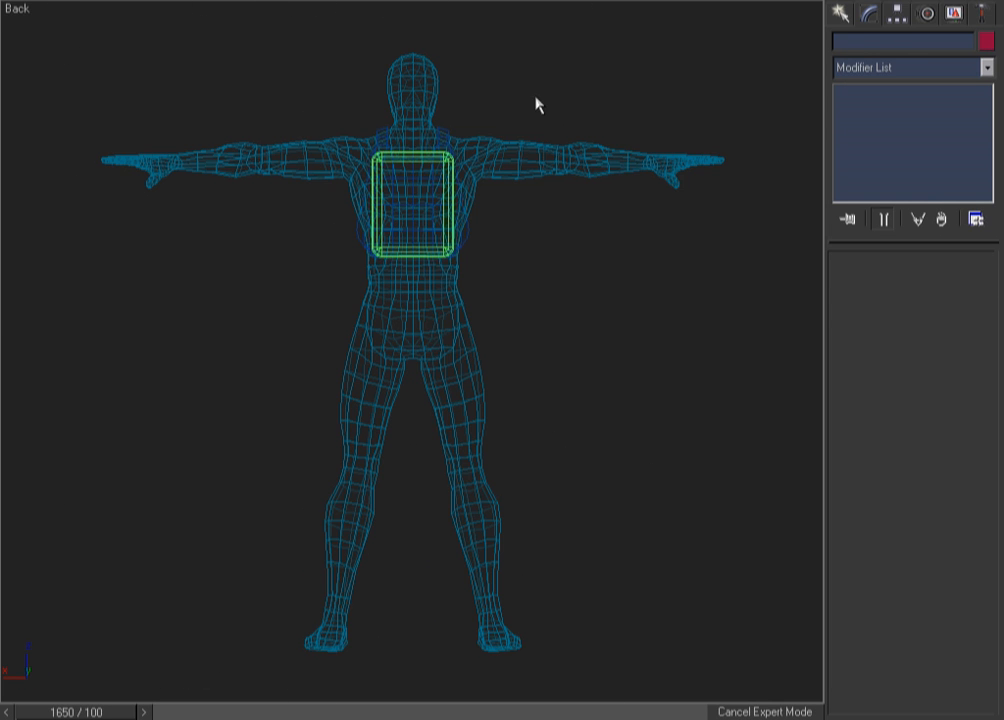
left_click(502, 195)
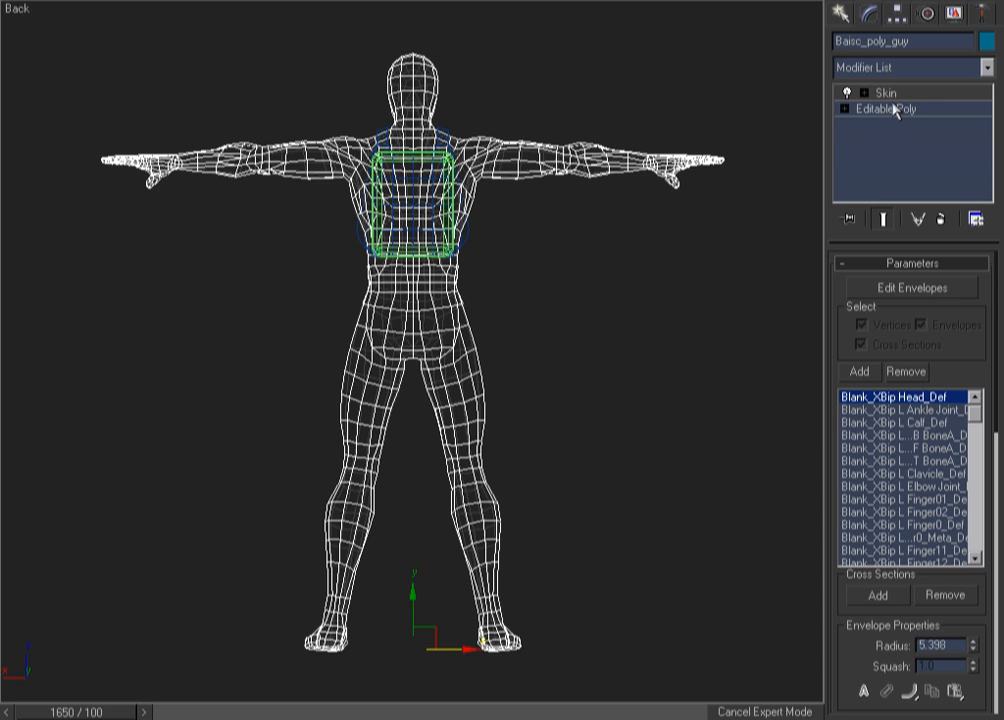
right_click(661, 293)
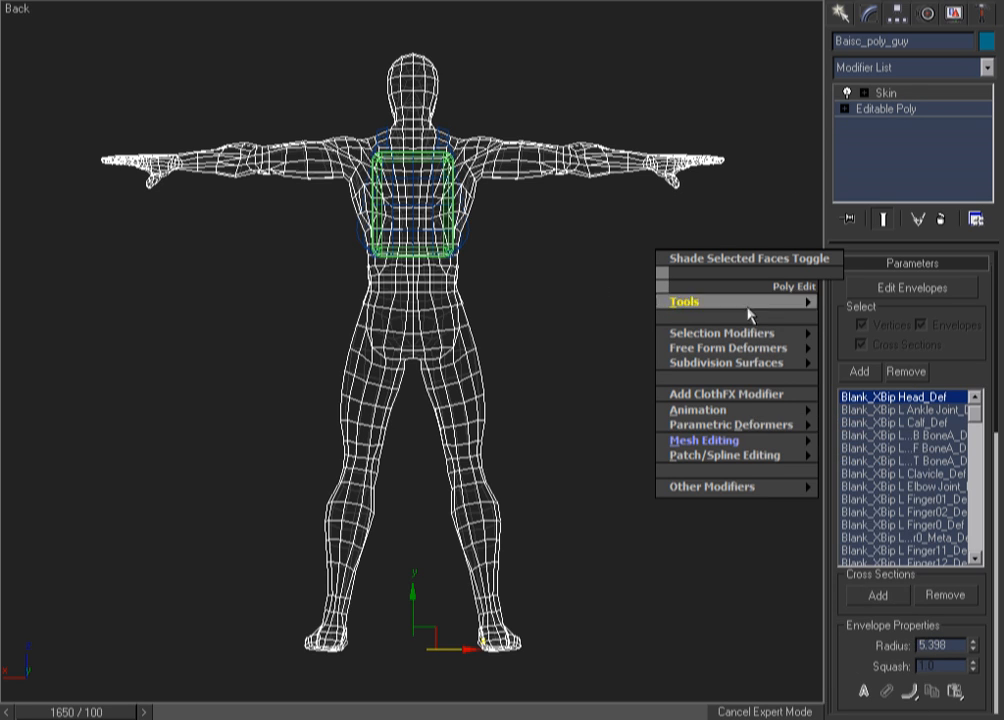
mouse_move(754, 441)
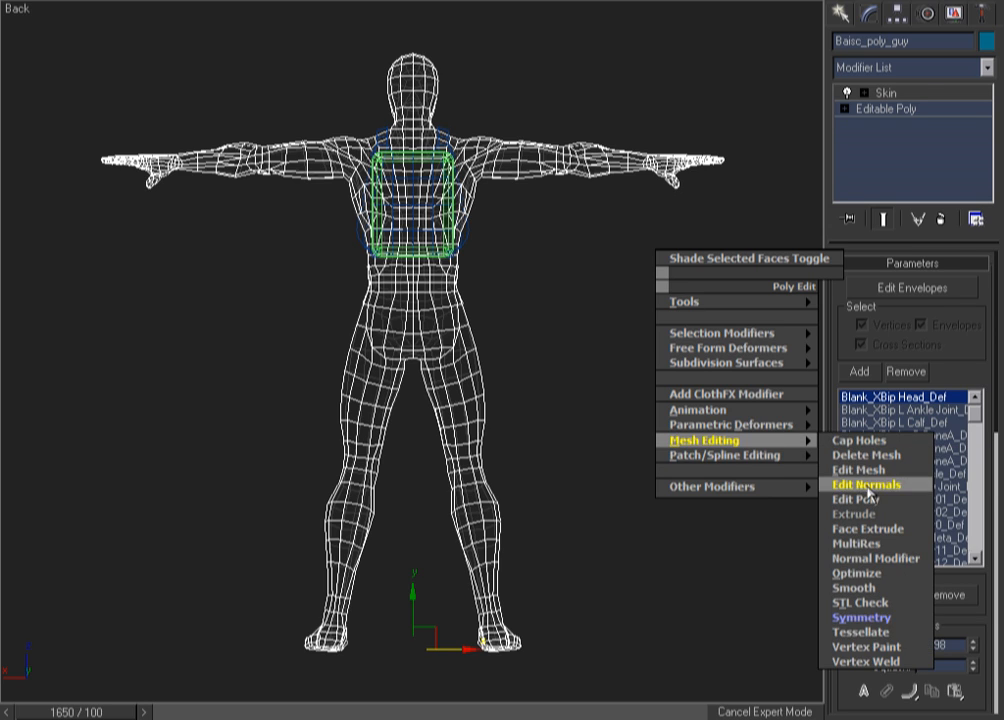
left_click(858, 499)
left_click(929, 418)
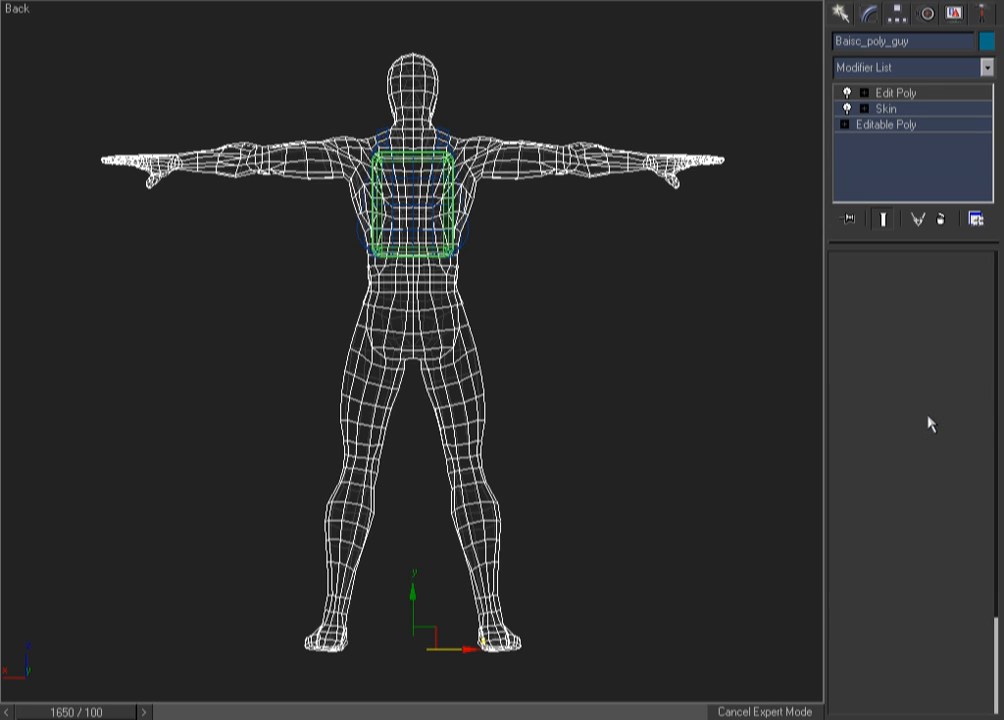
Select the character's torso polygons together with the neck, shoulders and upper arms, working in the back view.
key("ctrl+w")
left_click_drag(560, 52, 200, 440)
right_click(718, 106)
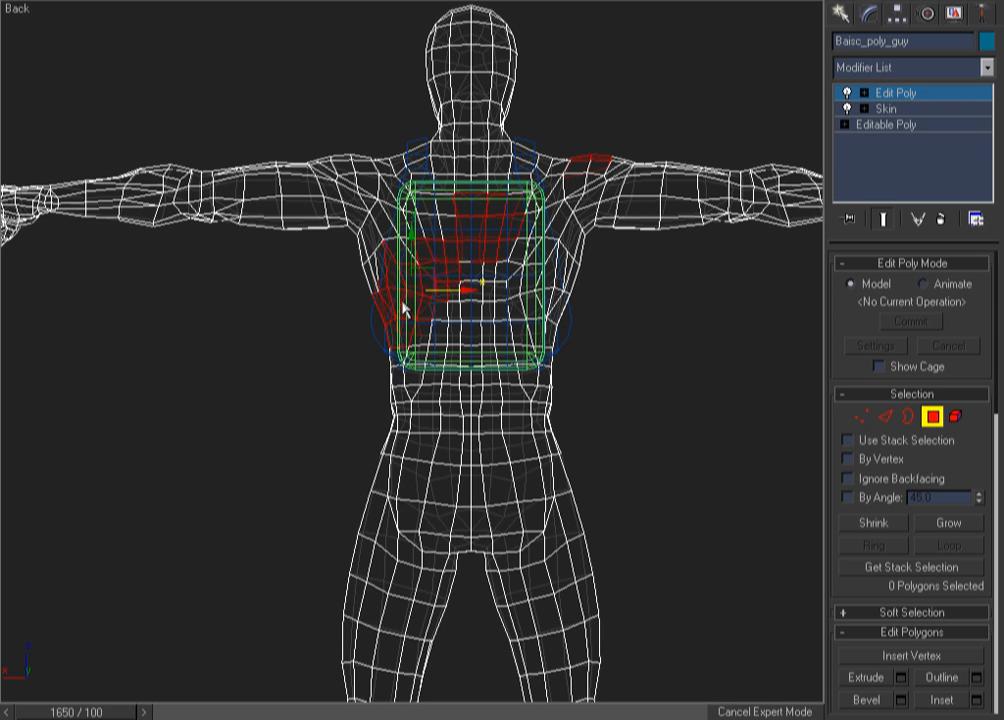
right_click(507, 229)
left_click(657, 105)
left_click_drag(648, 100, 308, 460)
middle_click_drag(306, 450, 609, 417, "alt")
Remove the head and face polygons from the selection in the right view, keeping the neck and torso selected.
key("shift+z")
key("shift+z")
key("ctrl+alt+z")
key("F3")
key("ctrl+w")
left_click_drag(491, 50, 235, 278)
key("F3")
right_click(238, 277)
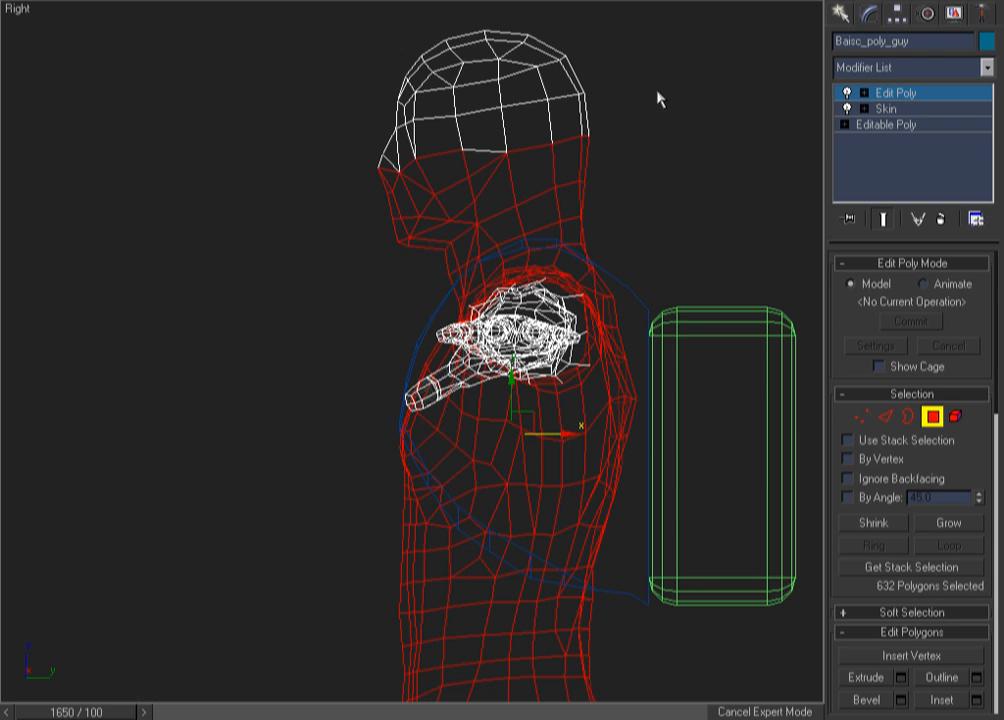
left_click_drag(260, 150, 480, 185, "ctrl")
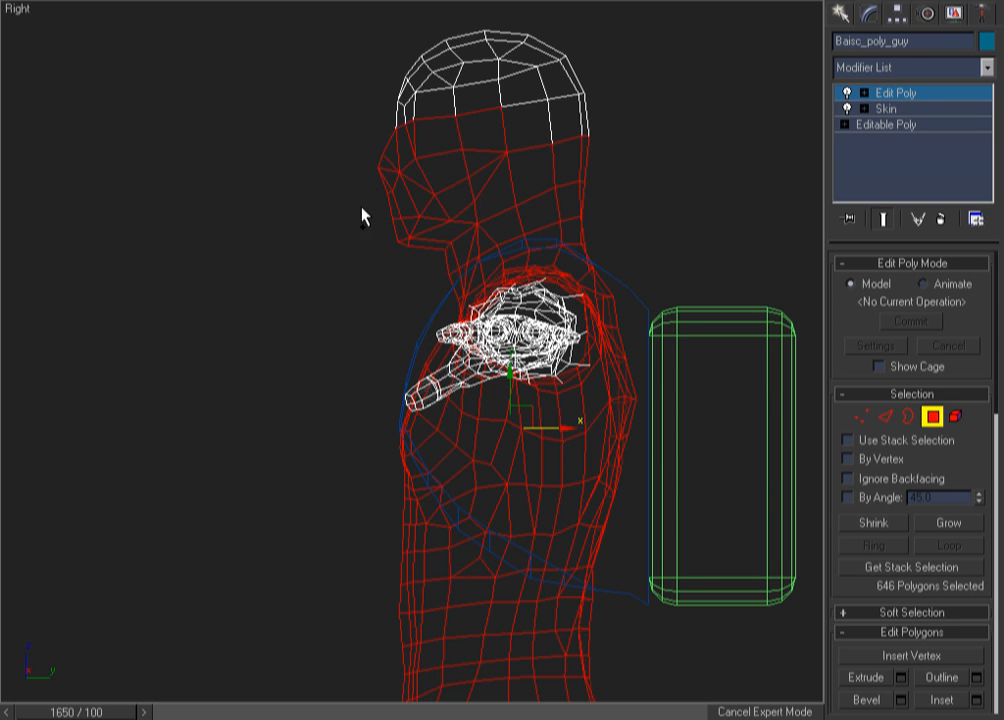
left_click_drag(246, 56, 460, 188, "alt")
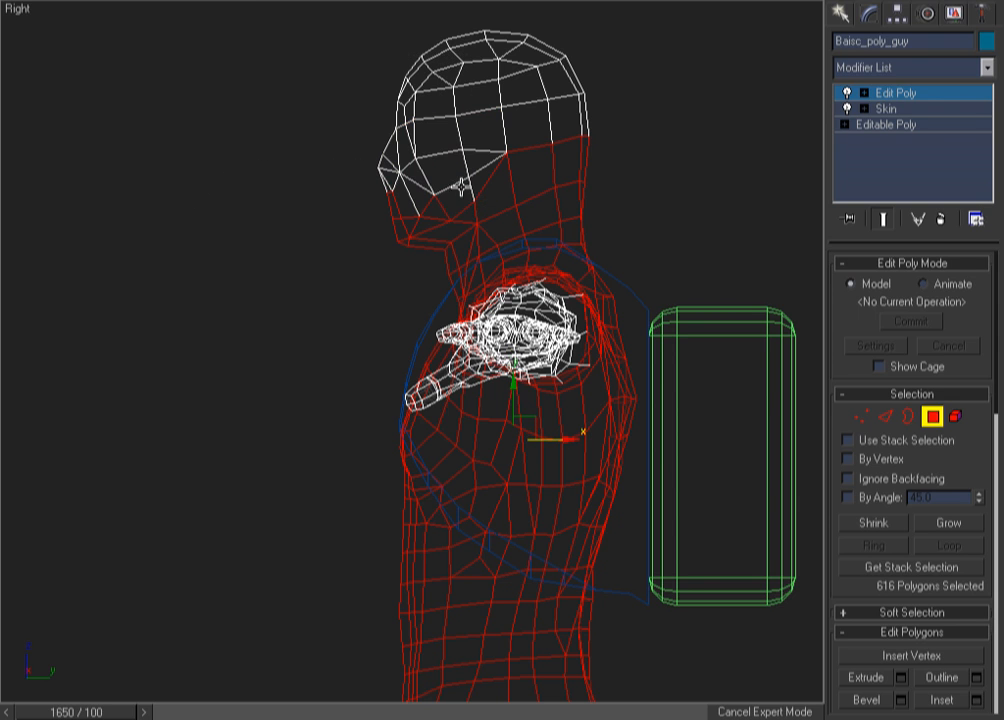
right_click(246, 143, "shift")
left_click(267, 262)
mouse_move(334, 144)
left_mouse_down("alt")
mouse_move(359, 201)
mouse_move(406, 235)
mouse_move(556, 155)
mouse_move(613, 150)
left_mouse_up("alt")
Examine the extent of the torso polygon selection from the front, the side and around the body.
scroll(677, 186, "down", 4)
middle_click_drag(677, 186, 549, 62)
middle_click_drag(355, 208, 592, 238, "alt")
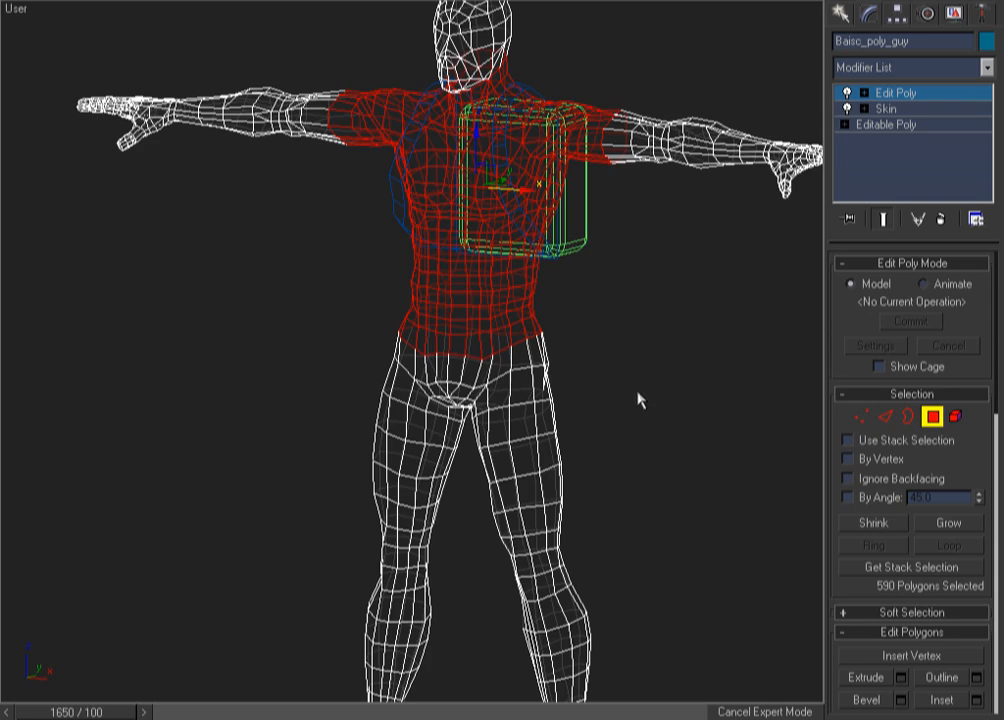
scroll(637, 380, "down", 3)
middle_click_drag(637, 382, 538, 172)
scroll(548, 262, "up", 6)
middle_click_drag(548, 262, 634, 443)
middle_click_drag(611, 230, 408, 247)
scroll(613, 336, "down", 3)
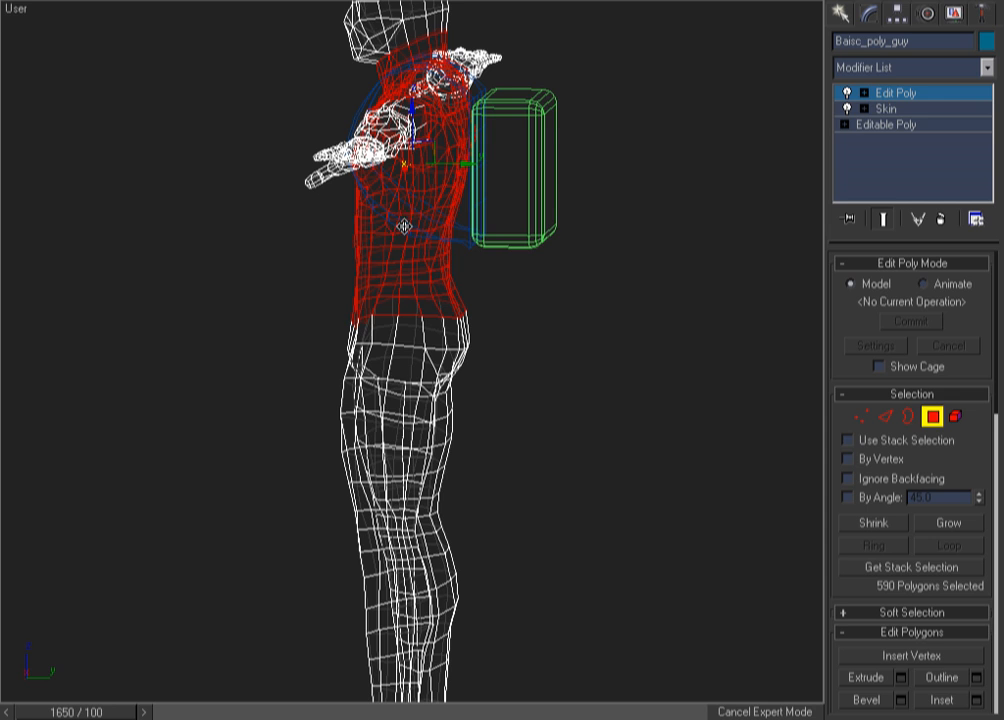
middle_click_drag(572, 303, 579, 273, "alt")
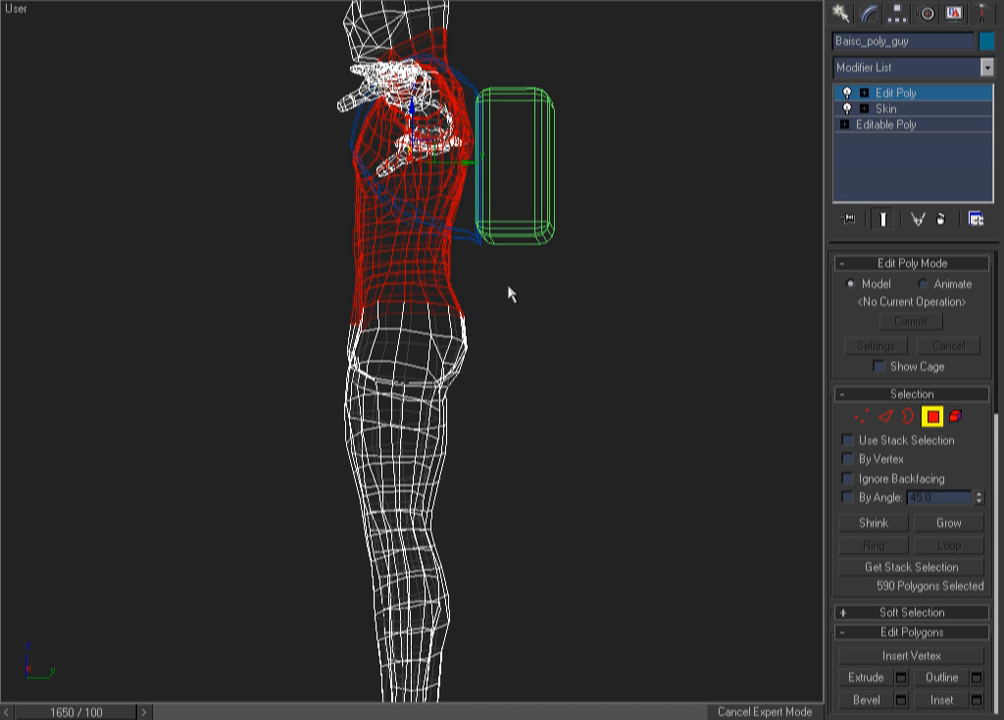
key("r")
key("z")
key("F3")
key("F3")
mouse_move(631, 284)
middle_mouse_down("alt")
mouse_move(479, 345)
mouse_move(679, 339)
middle_mouse_up("alt")
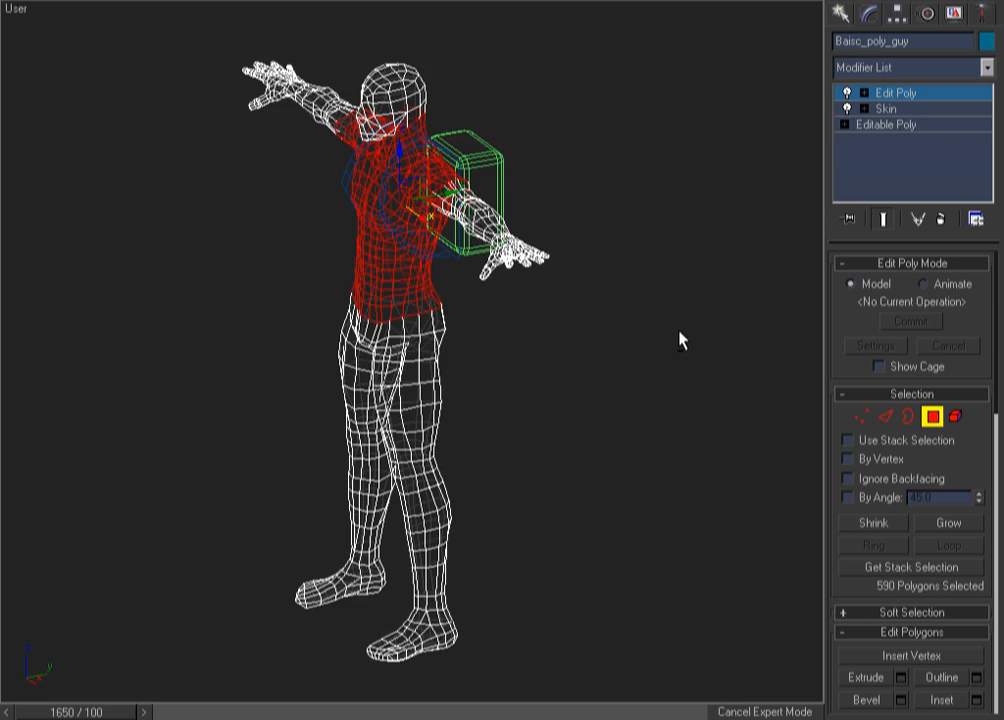
Detach the selected torso, neck and upper-arm polygons as a separate object.
key("r")
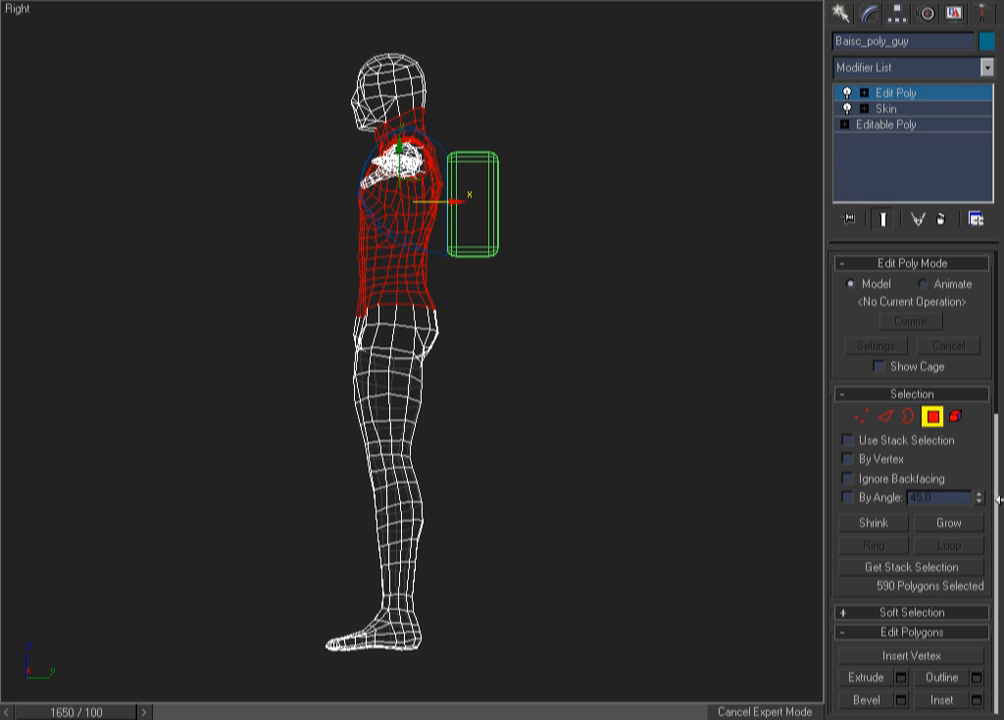
left_click_drag(974, 477, 957, 193)
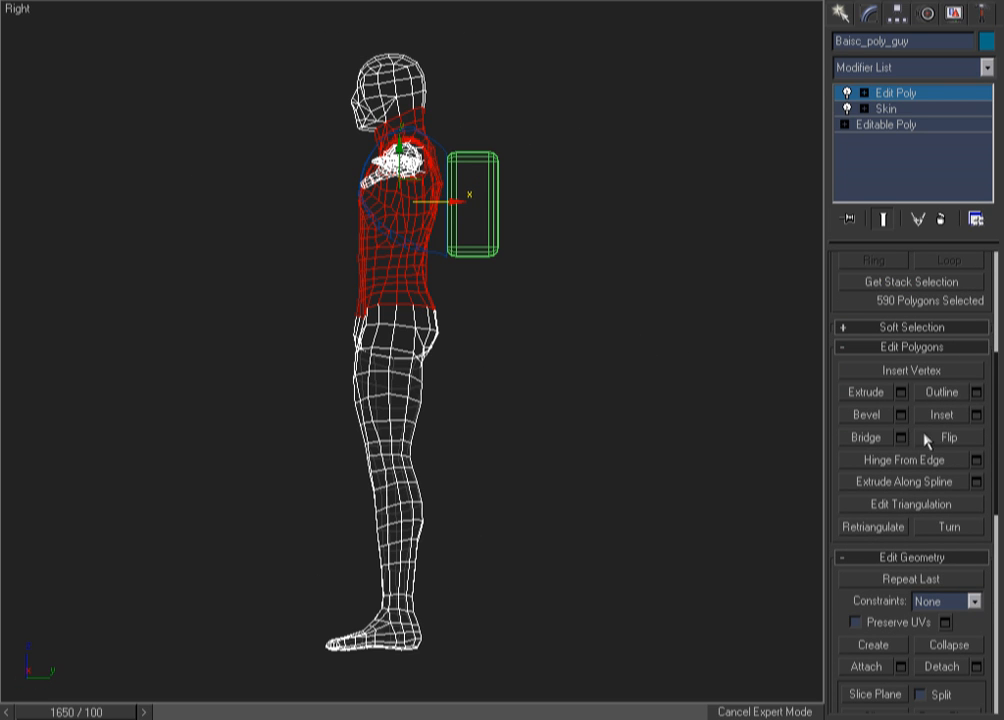
left_click(941, 666)
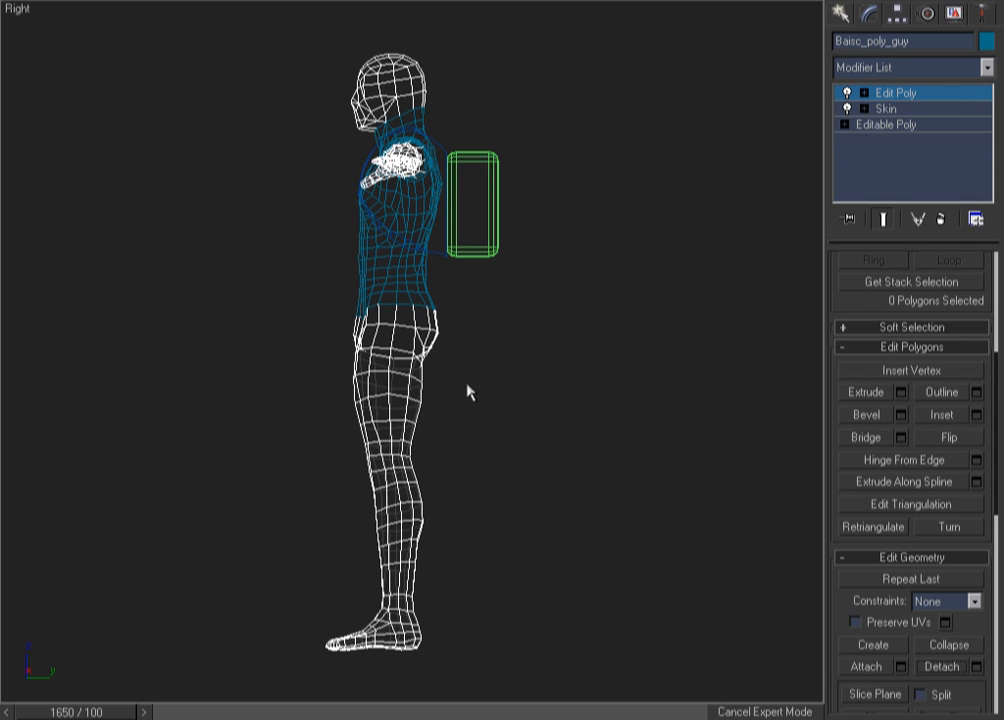
Remove the Edit Poly modifier from the full character, display the character as a bounding box and deselect it.
left_click(941, 221)
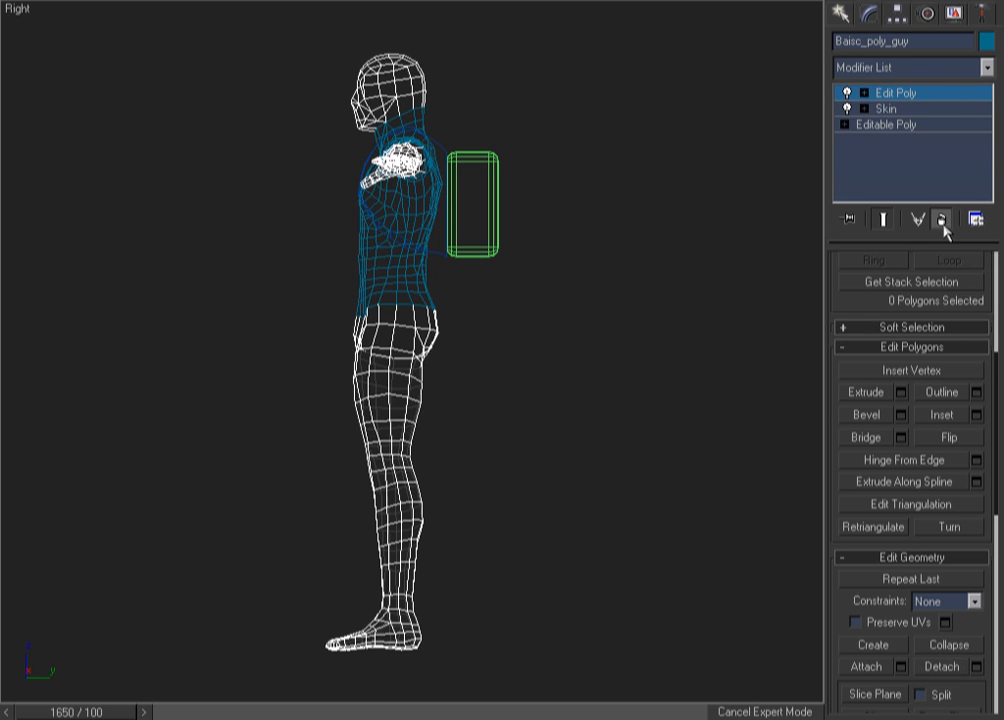
right_click(741, 294)
left_click(742, 296)
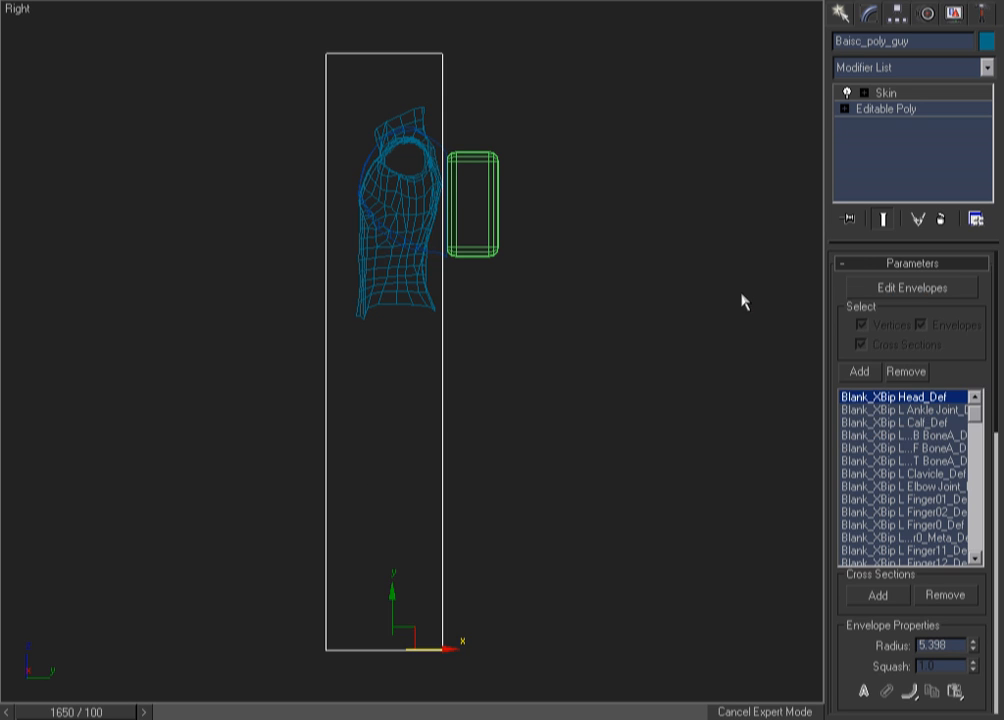
left_click(602, 250)
Bind the detached torso to Baisc_poly_guy with Bind Surface to Deformer so it follows through a Skin Wrap.
key("F3")
left_click(397, 291)
middle_click_drag(578, 352, 740, 352, "alt")
key("r")
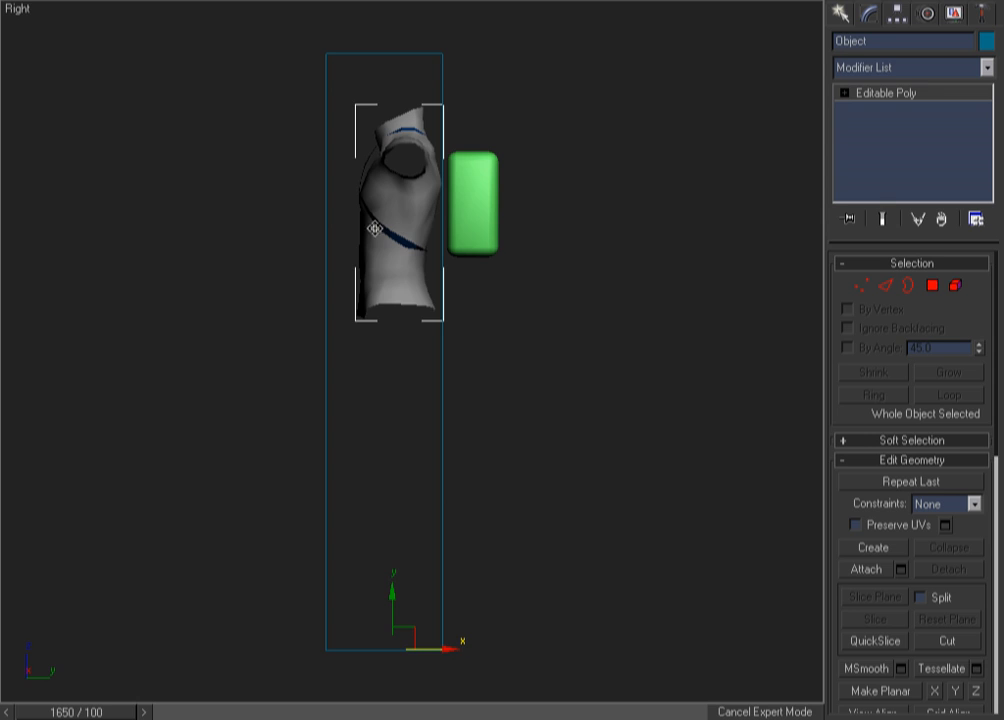
key("F3")
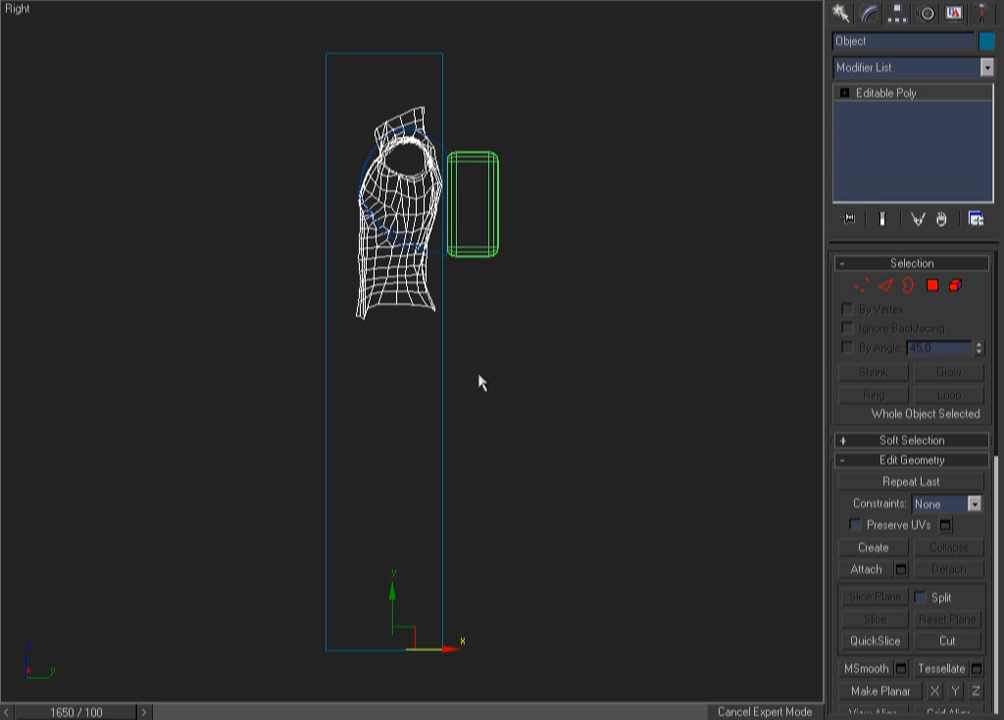
right_click(598, 262)
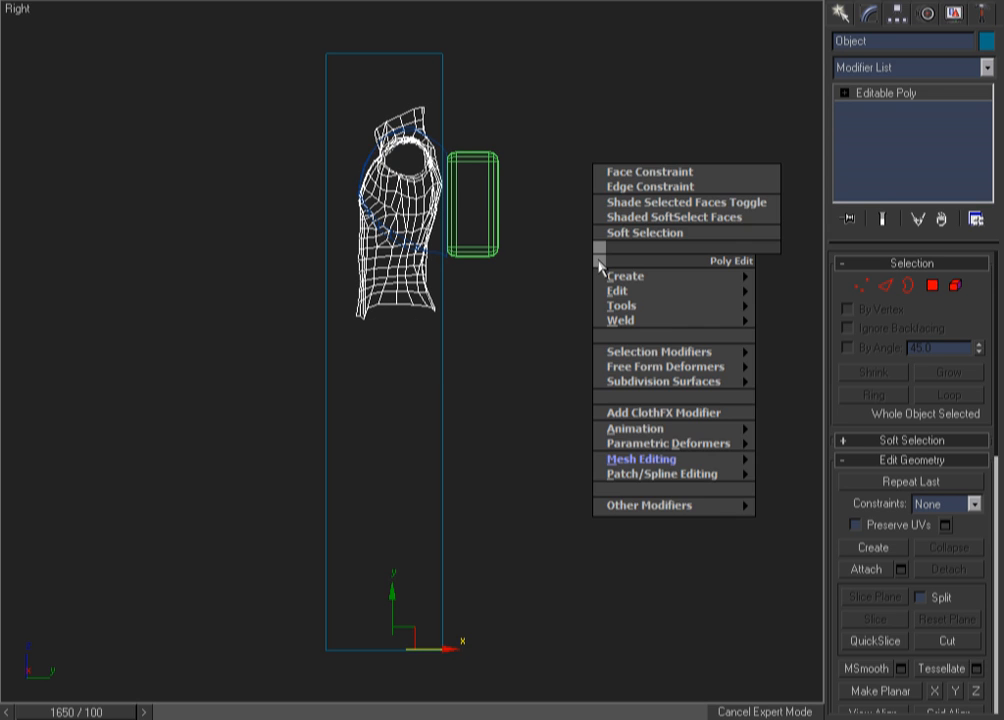
left_click(536, 214)
right_click(600, 318)
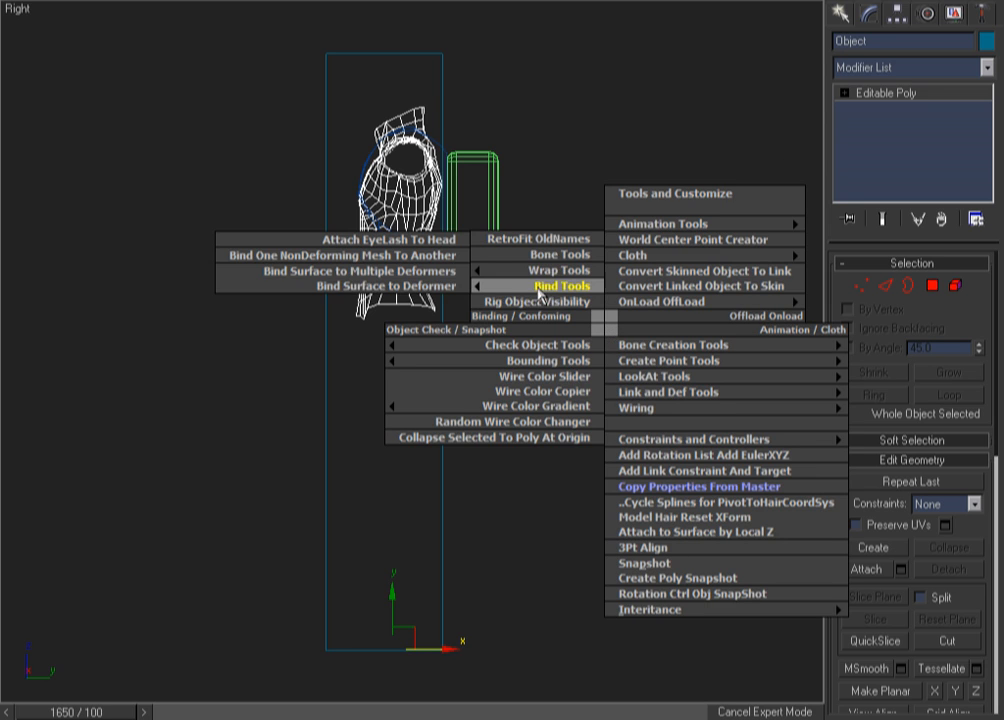
left_click(358, 285)
left_click(439, 60)
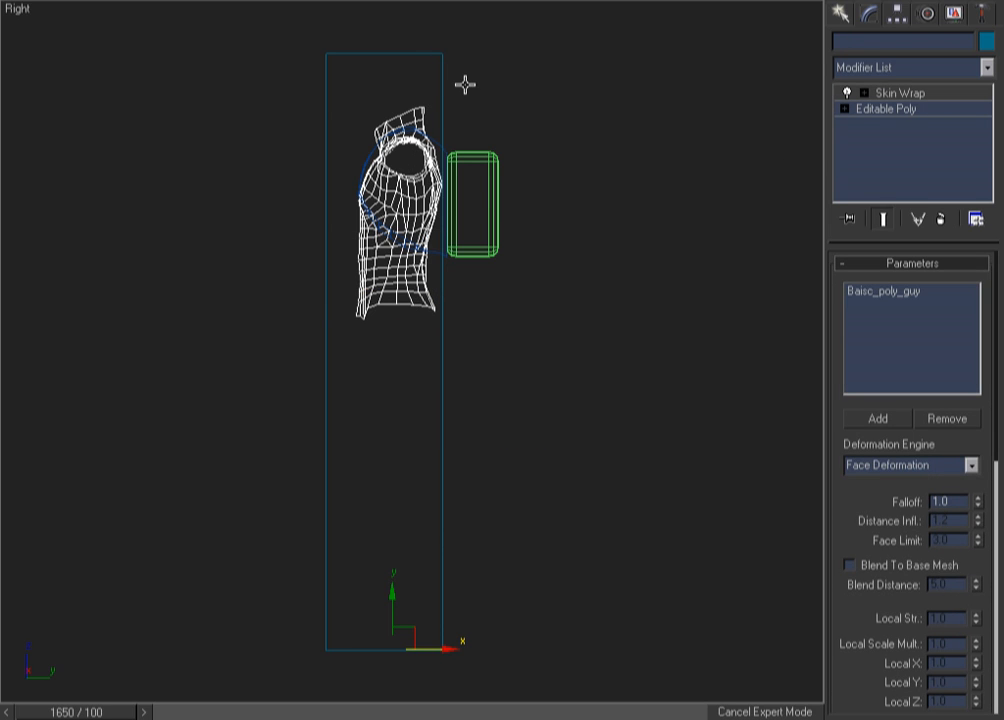
left_click(548, 122)
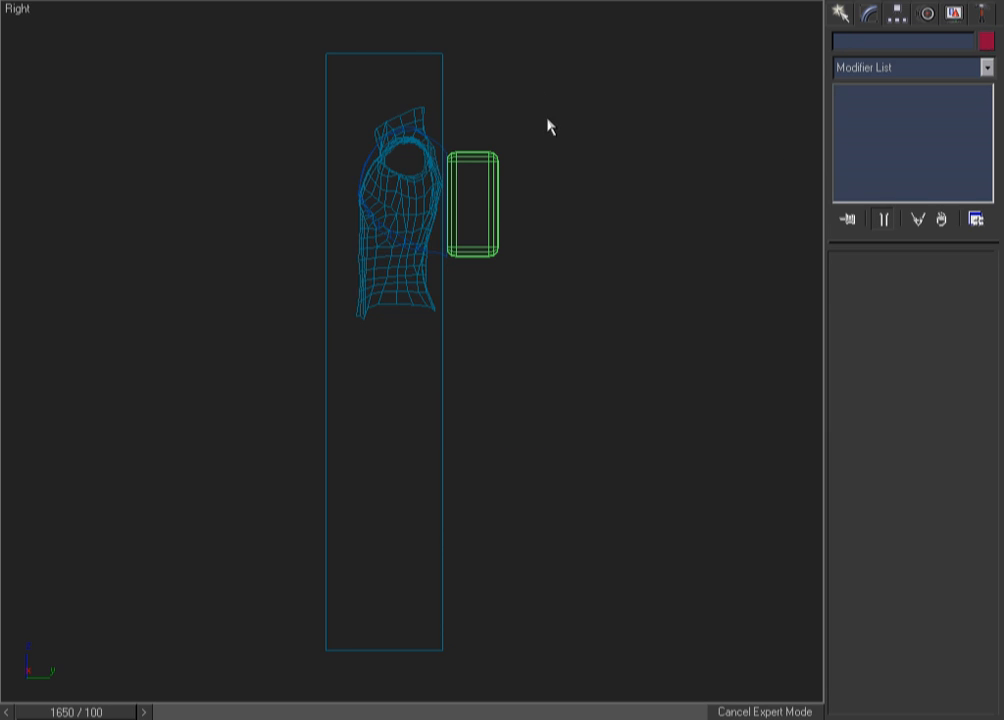
Inspect the wrapped torso with the straps and backpack in shaded and wireframe display, from the side and front.
key("F3")
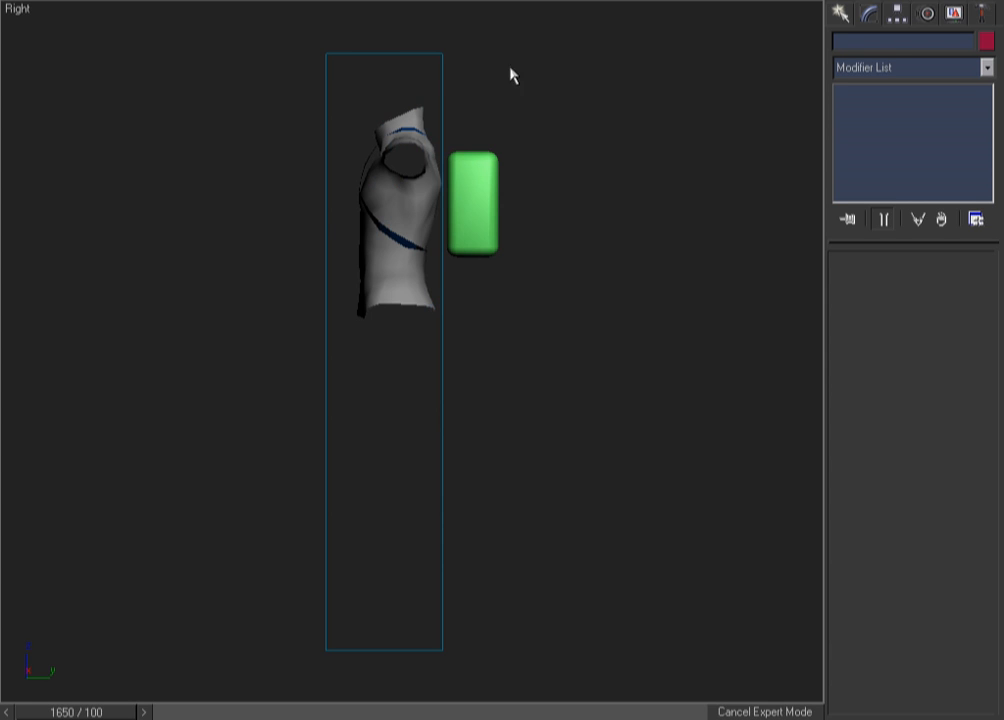
left_click(419, 58)
left_click(687, 68)
left_click(408, 160)
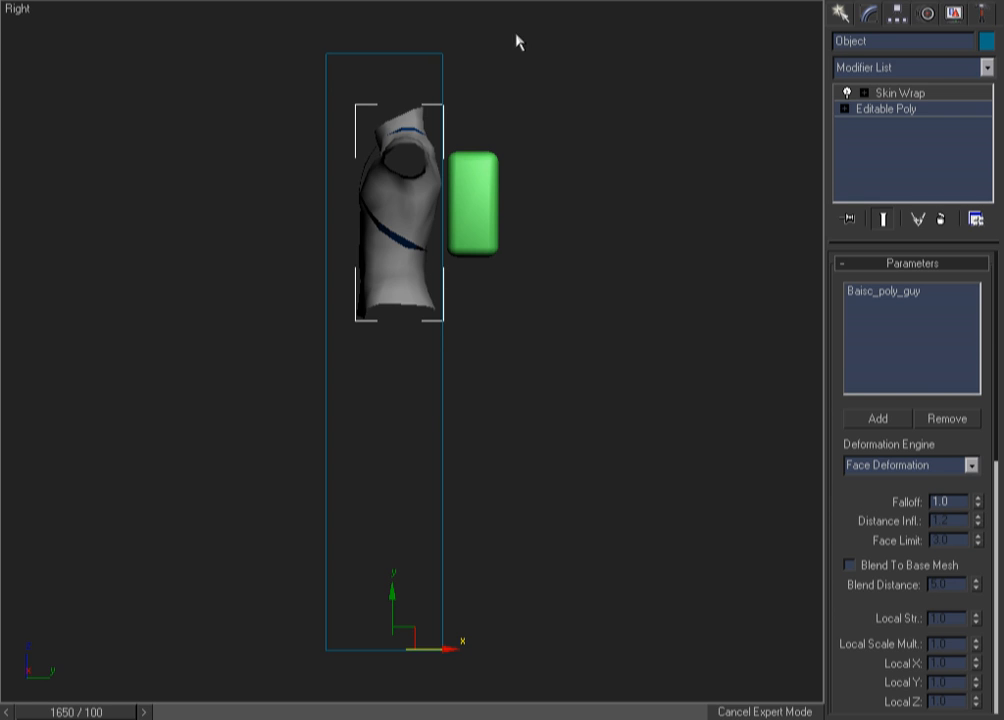
left_click(503, 146)
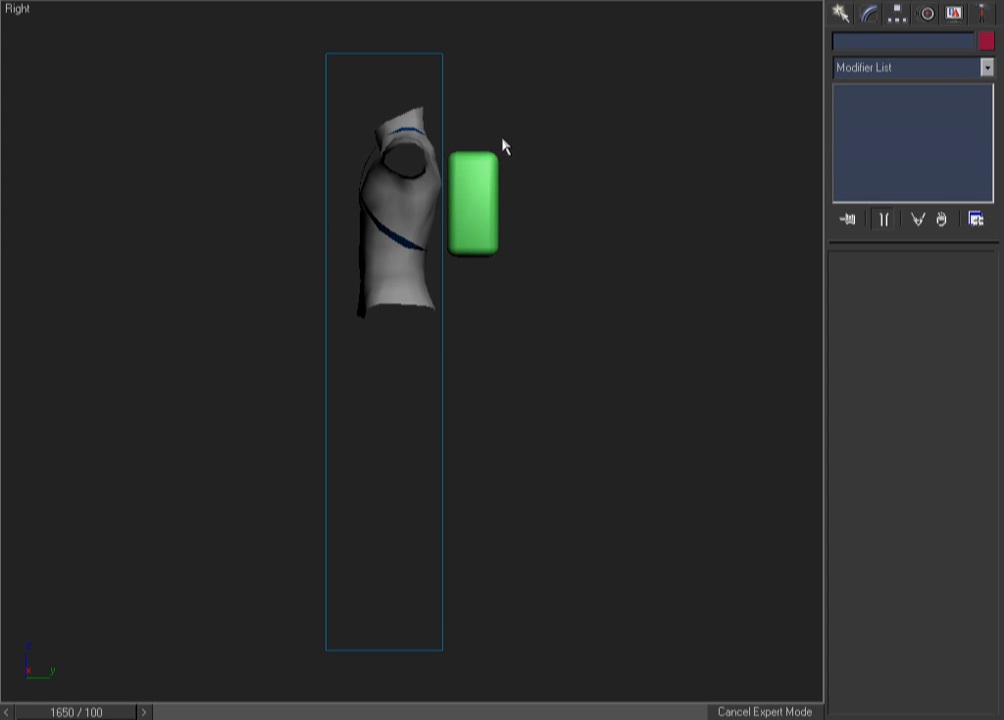
key("F3")
left_click(409, 282)
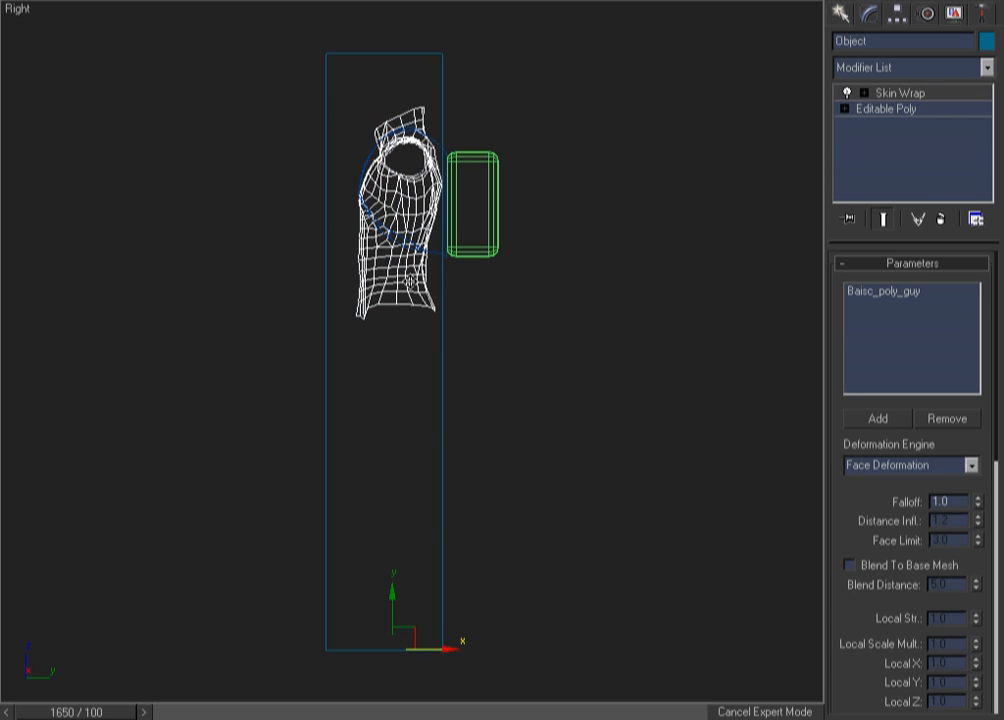
middle_click_drag(513, 312, 610, 309, "alt")
key("F3")
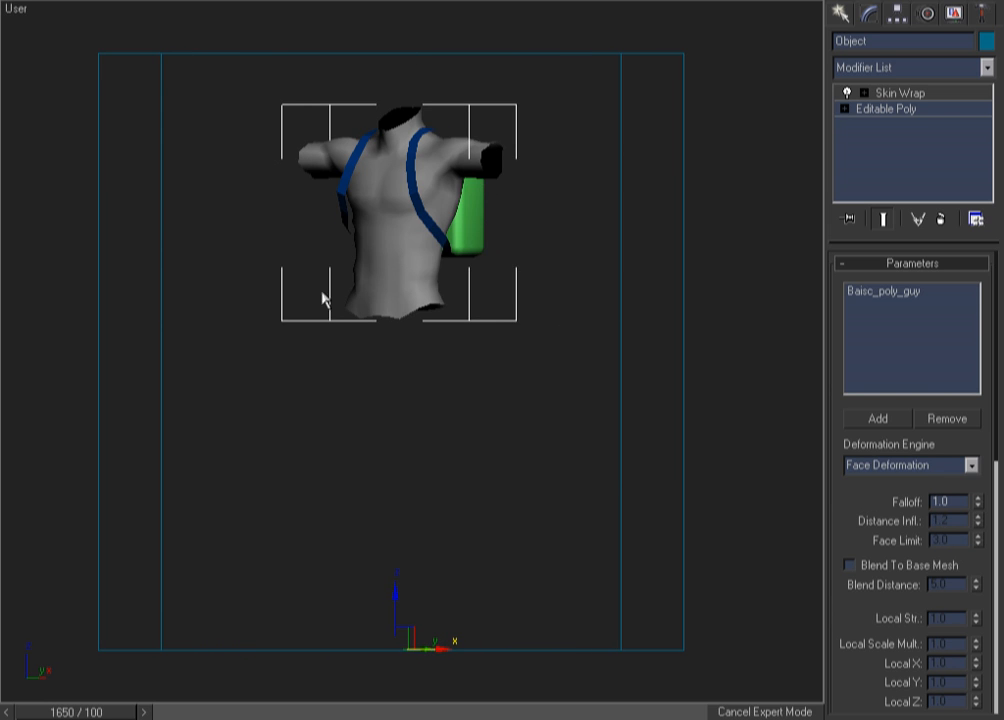
right_click(545, 314)
left_click(200, 252)
key("F3")
middle_click_drag(582, 312, 316, 365, "alt")
key("shift+z")
key("F3")
left_click(782, 182)
key("shift+z")
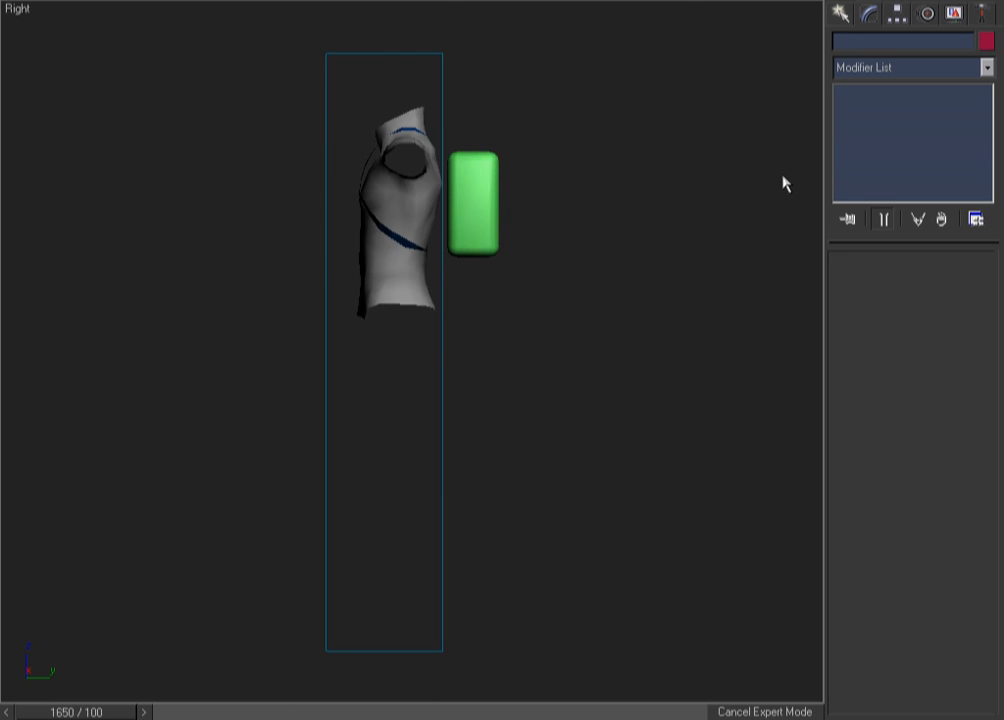
Select the shoulder straps and collapse their Symmetry modifier into the editable poly.
key("F3")
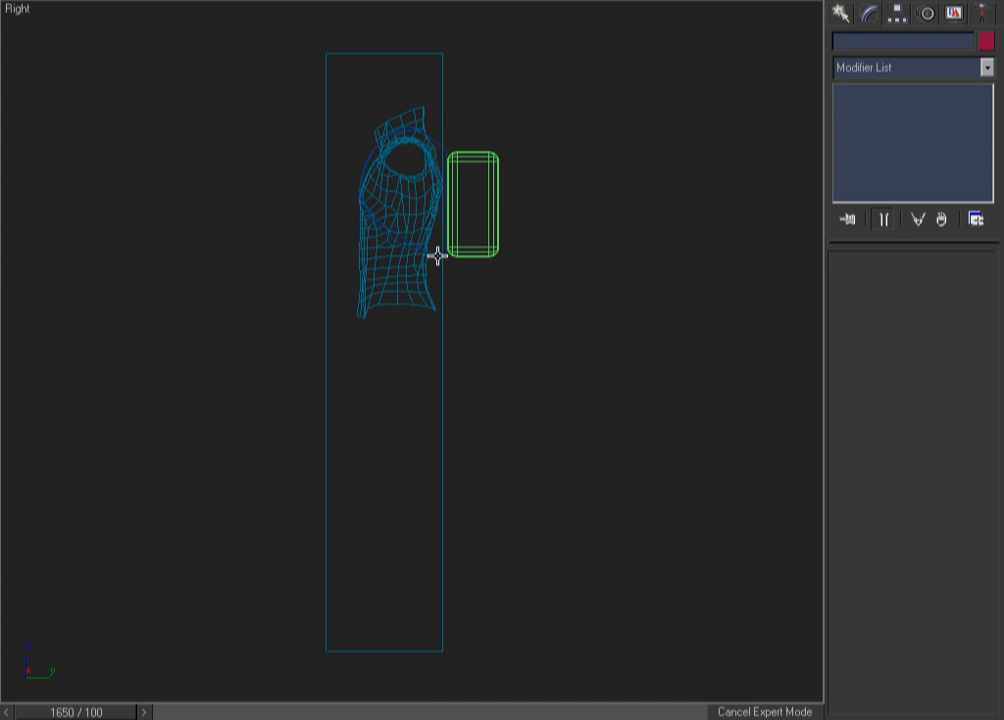
left_click(437, 253)
key("F3")
key("F3")
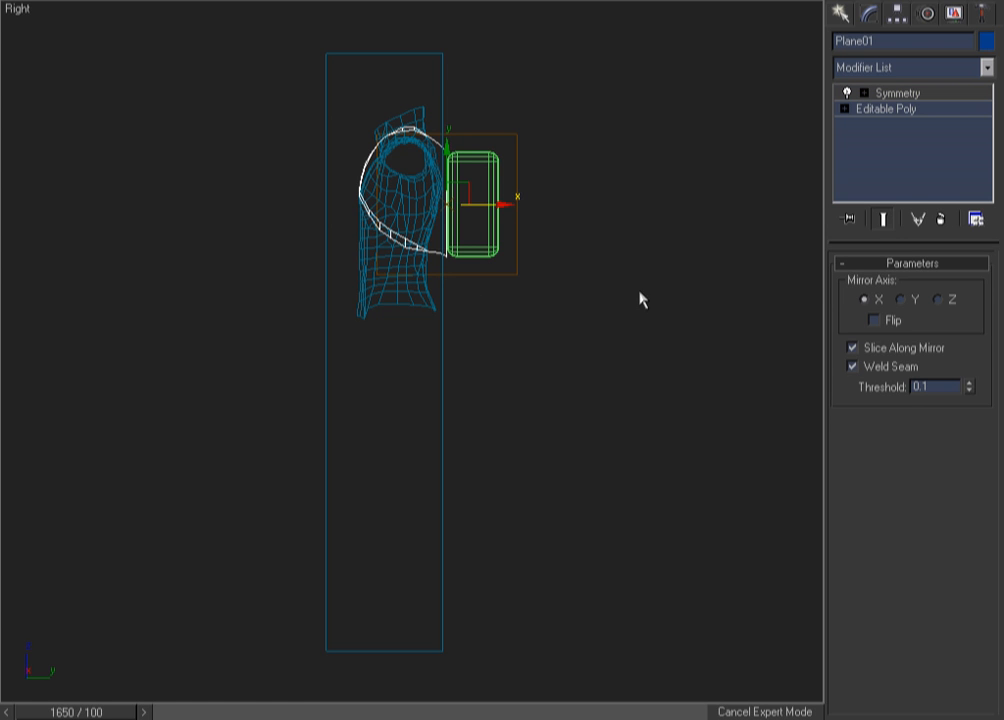
right_click(885, 96)
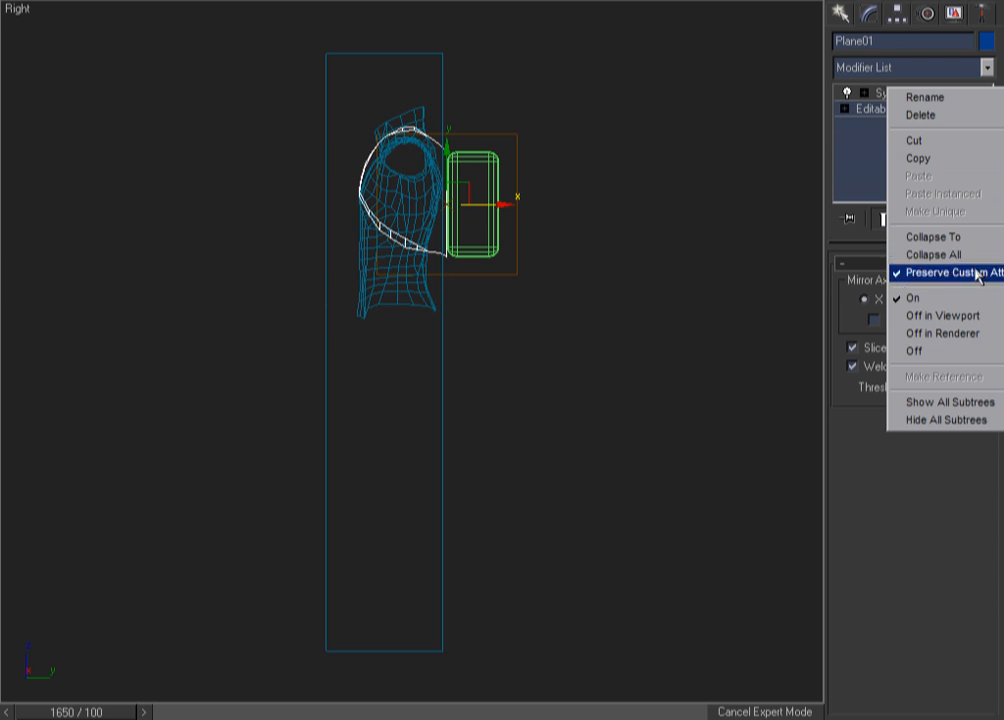
right_click(628, 224)
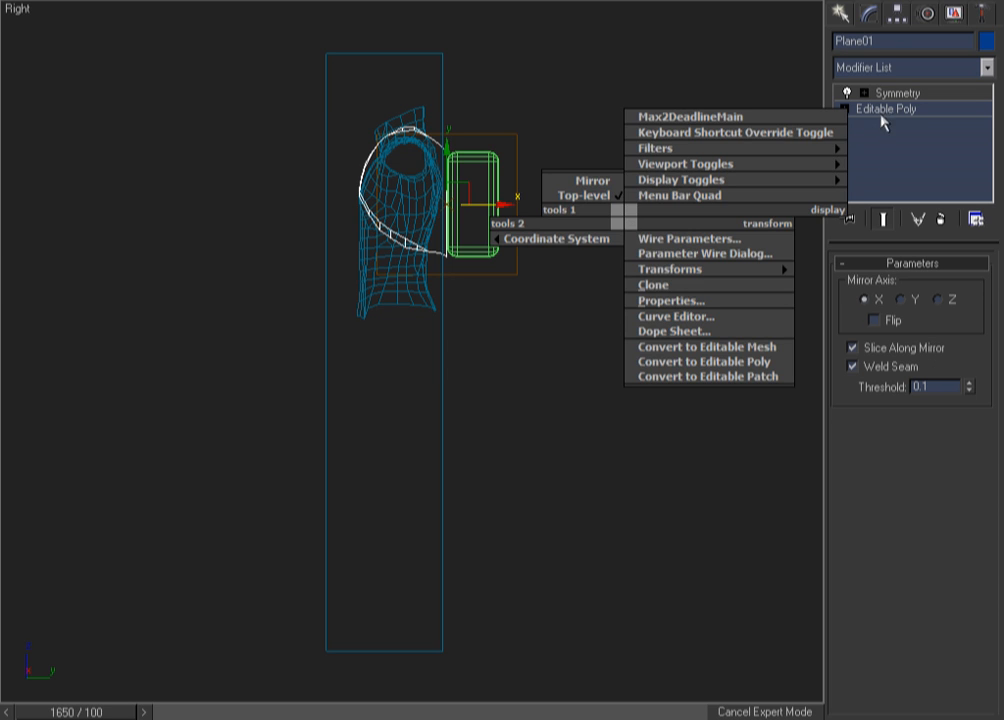
left_click(838, 96)
right_click(895, 92)
left_click(915, 119)
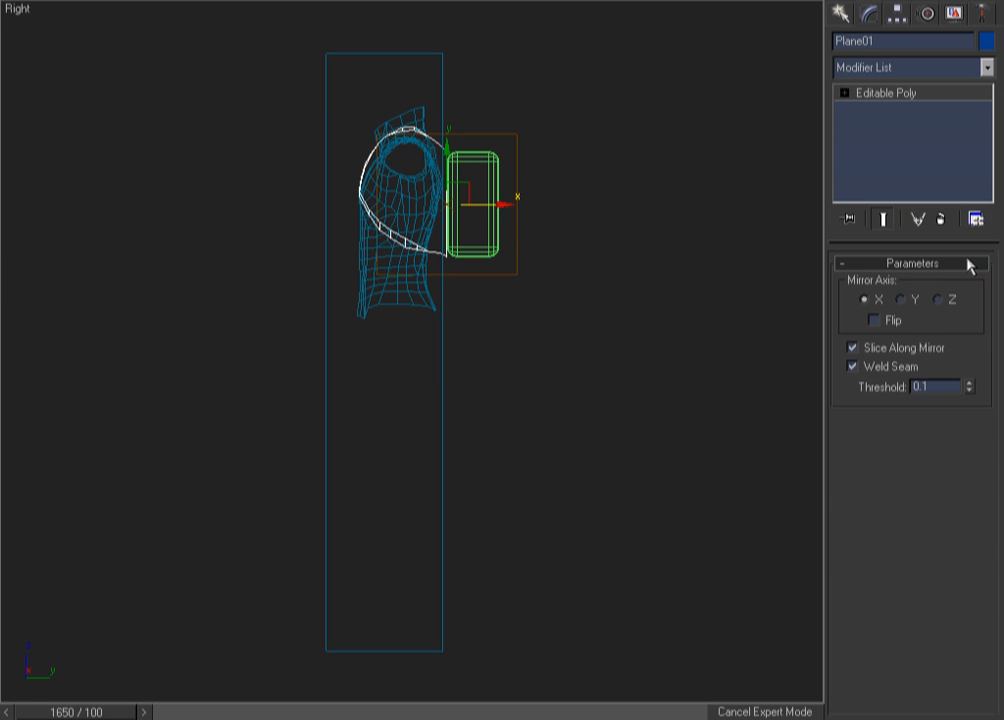
Examine how the collapsed straps and the backpack sit against the torso in wireframe and shaded display, from the side and back.
middle_click_drag(624, 259, 471, 316, "alt")
middle_click_drag(480, 367, 620, 312, "alt")
key("shift+z")
key("F3")
left_click(775, 186)
key("F3")
key("shift+z")
key("F3")
key("ctrl+w")
left_click_drag(567, 63, 262, 394)
key("F3")
left_click(623, 238)
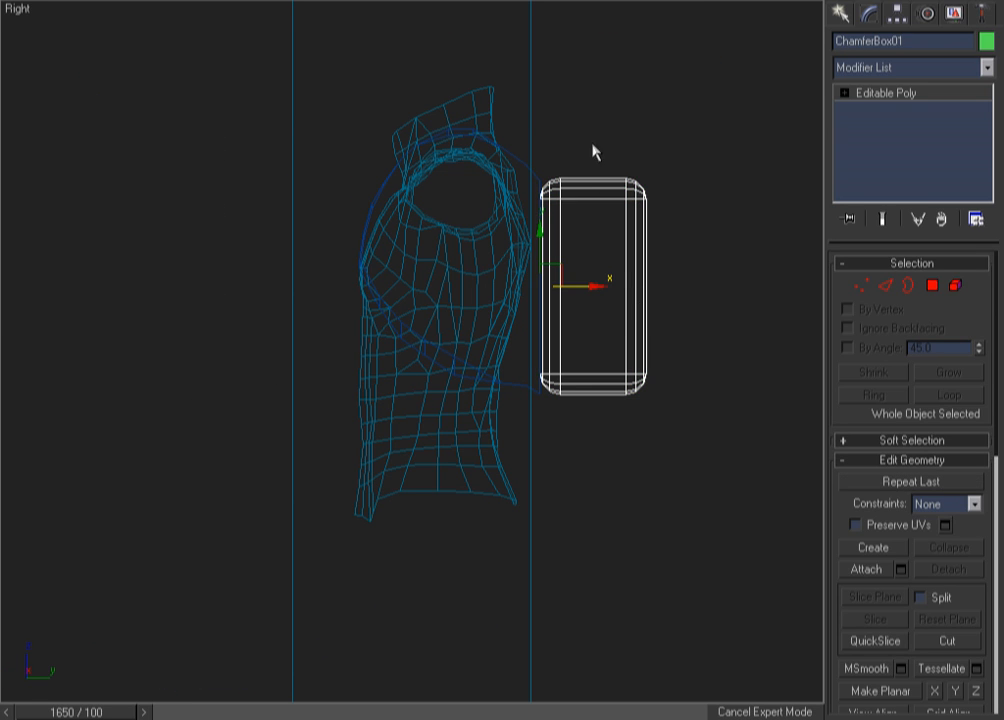
key("shift+z")
key("F3")
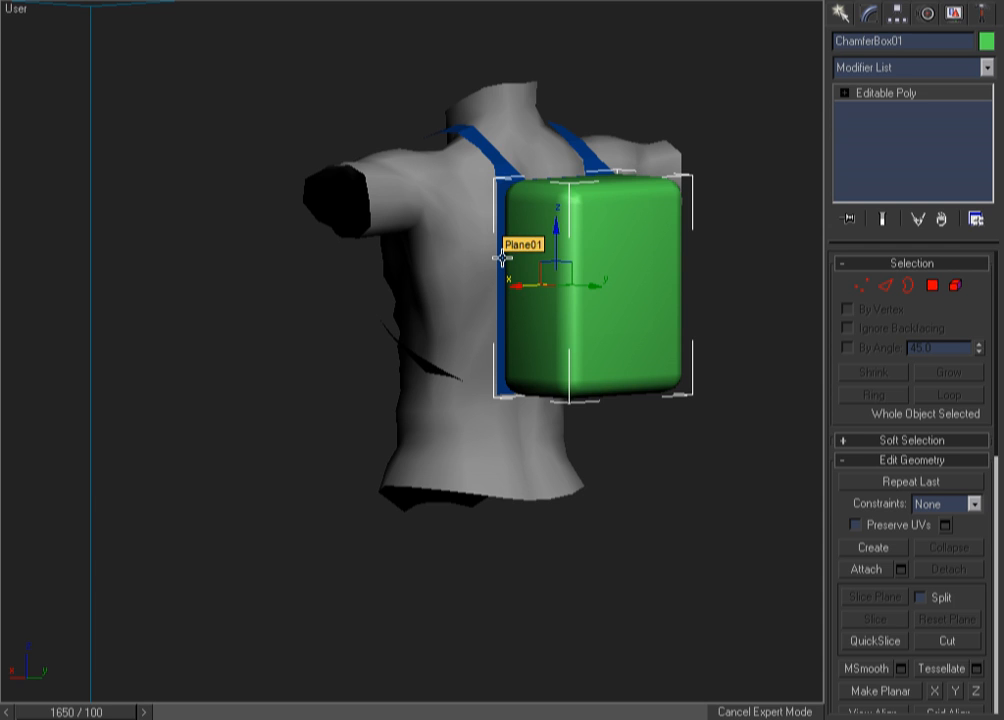
left_click(690, 78)
key("F3")
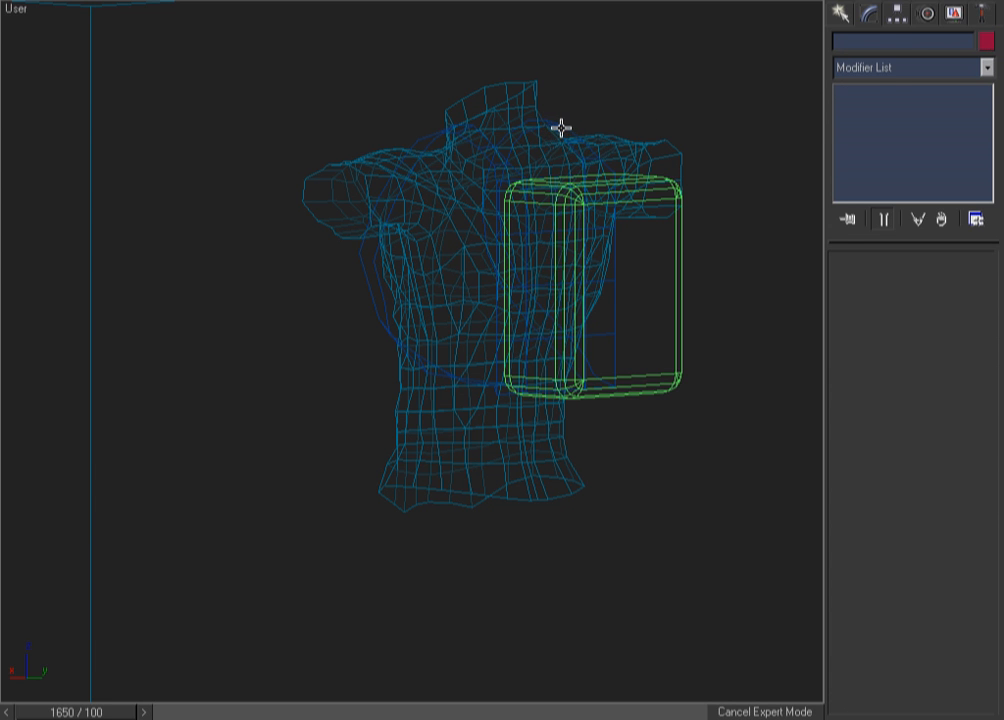
Hide Baisc_poly_guy, the torso and the backpack, and select the shoulder straps mesh in the back view.
scroll(563, 127, "down", 6)
left_click_drag(721, 14, 648, 123)
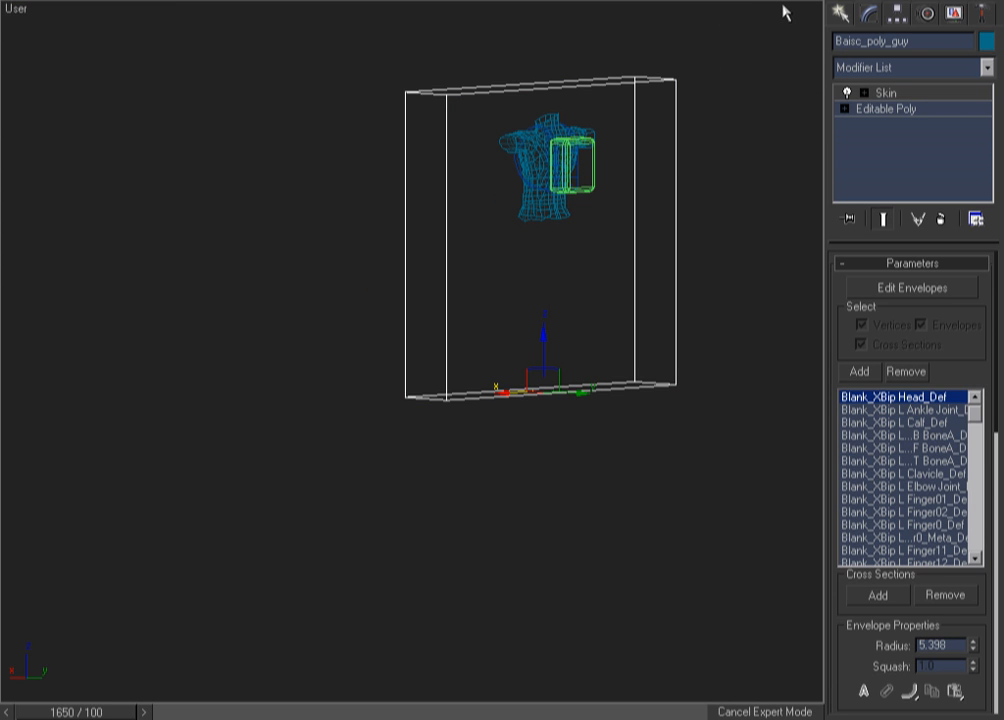
key("Delete")
left_click(551, 115)
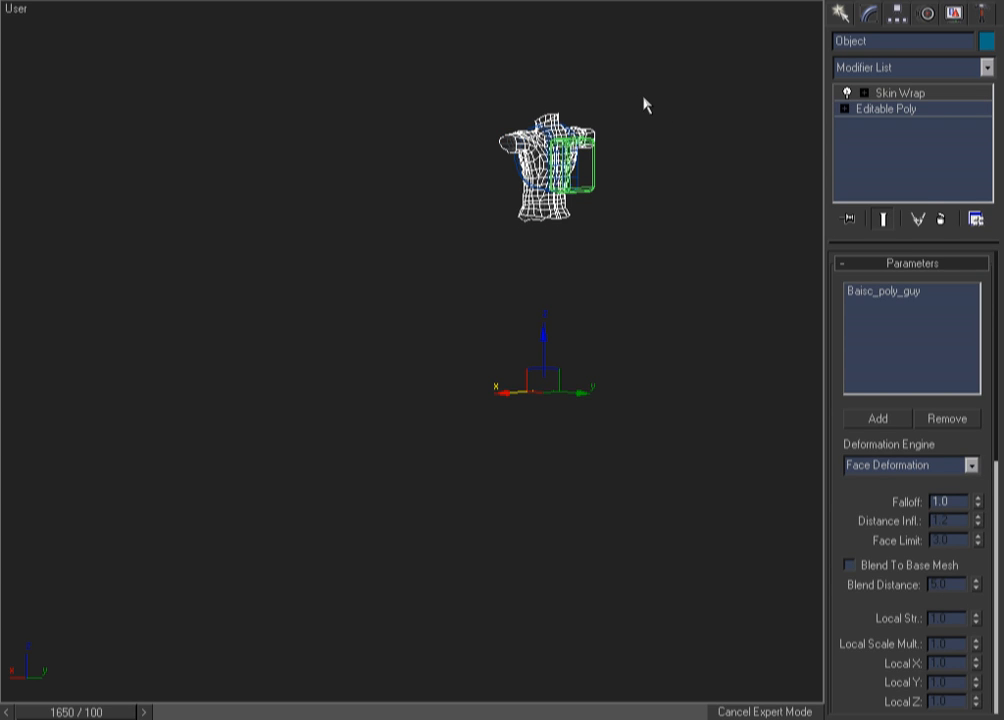
key("Delete")
key("k")
key("z")
key("F3")
left_click(451, 187)
key("Delete")
left_click(405, 208)
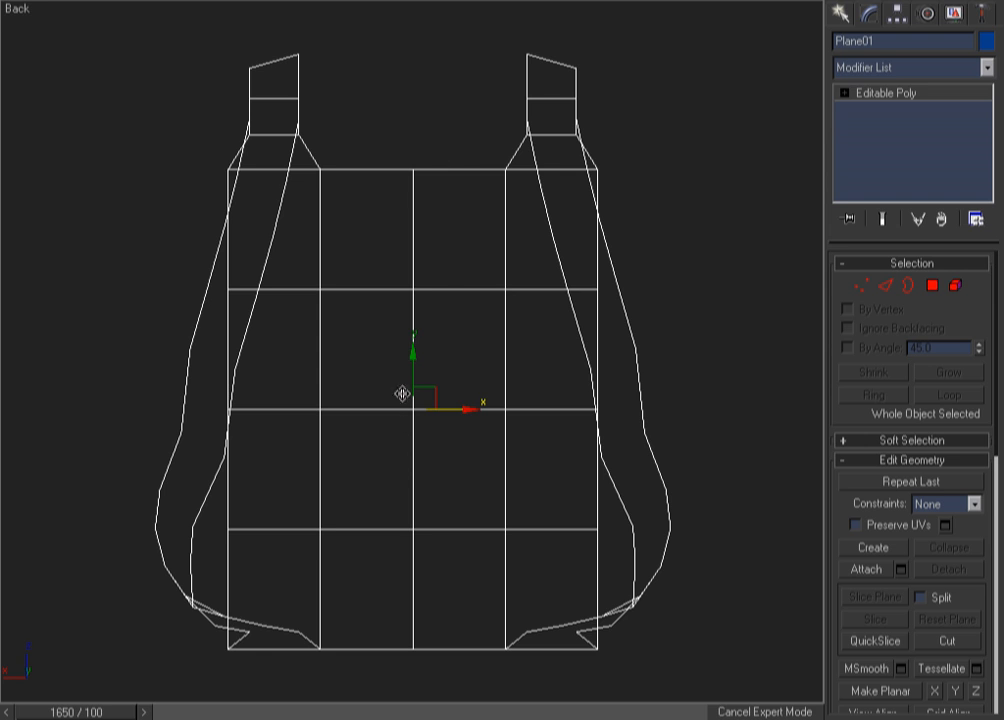
Create a face attached to the straps' back panel from its four corners, with a null at the center of the new face.
right_click(439, 258)
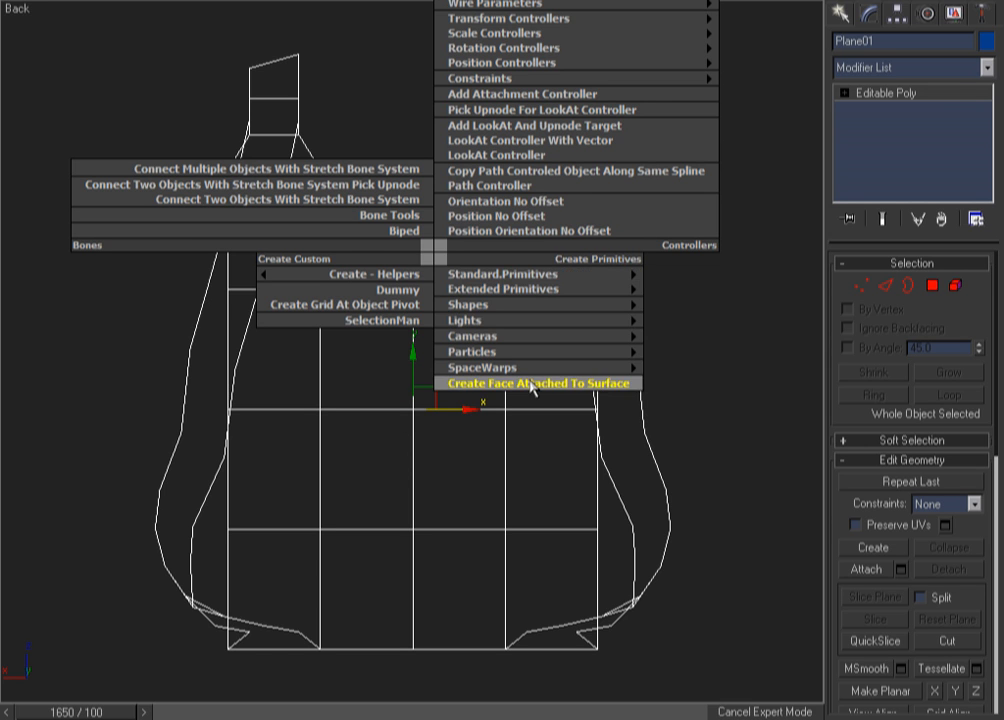
left_click(492, 383)
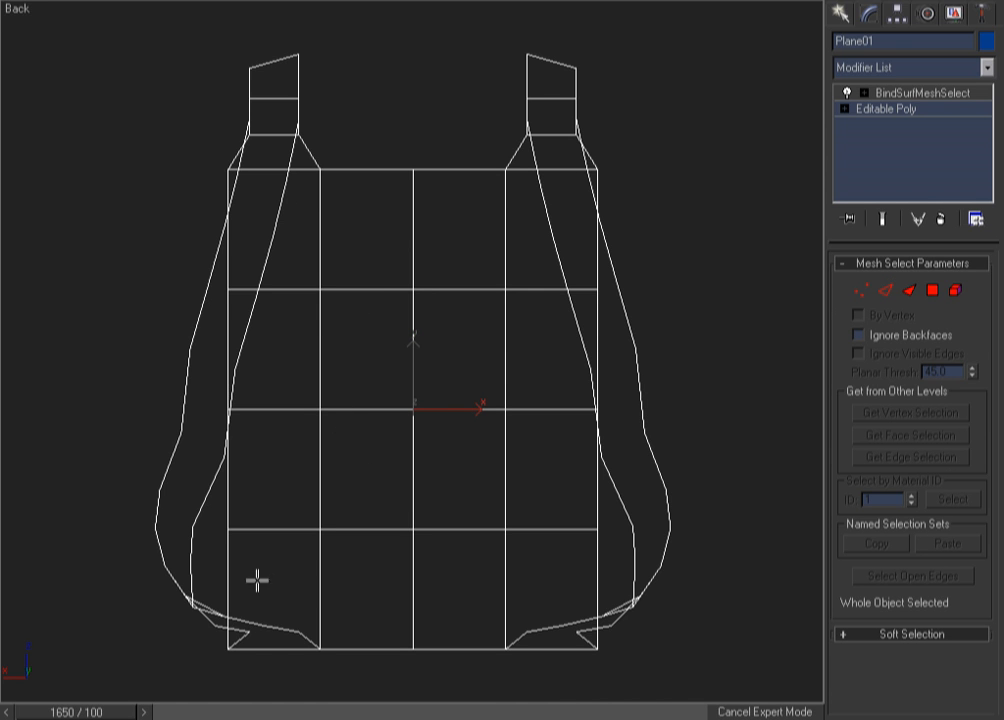
left_click(237, 643)
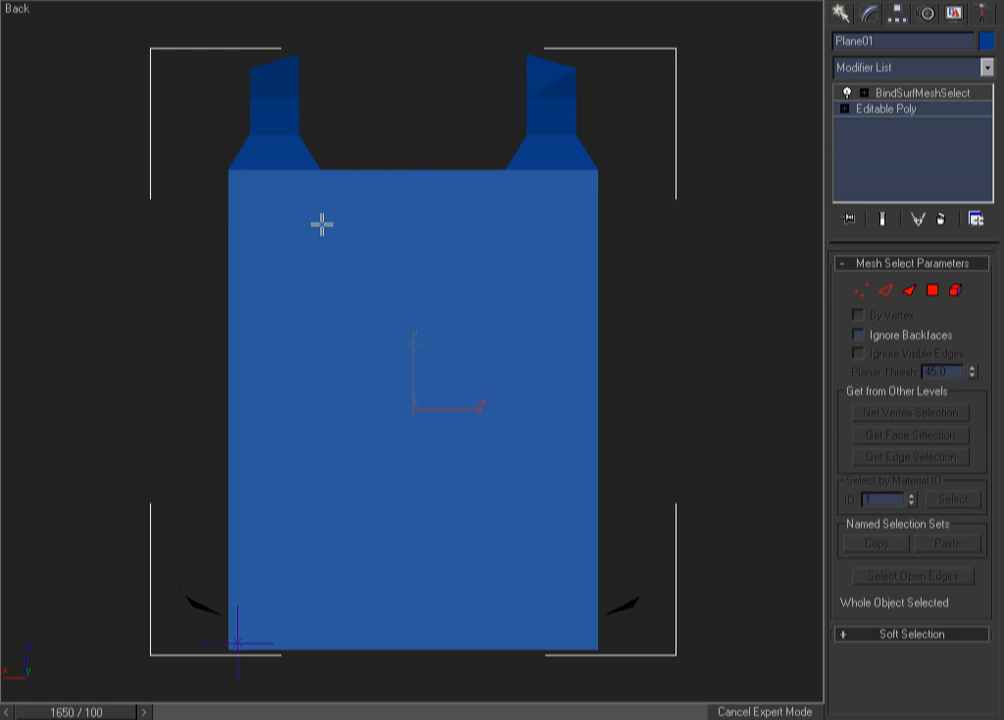
left_click(232, 175)
left_click(592, 175)
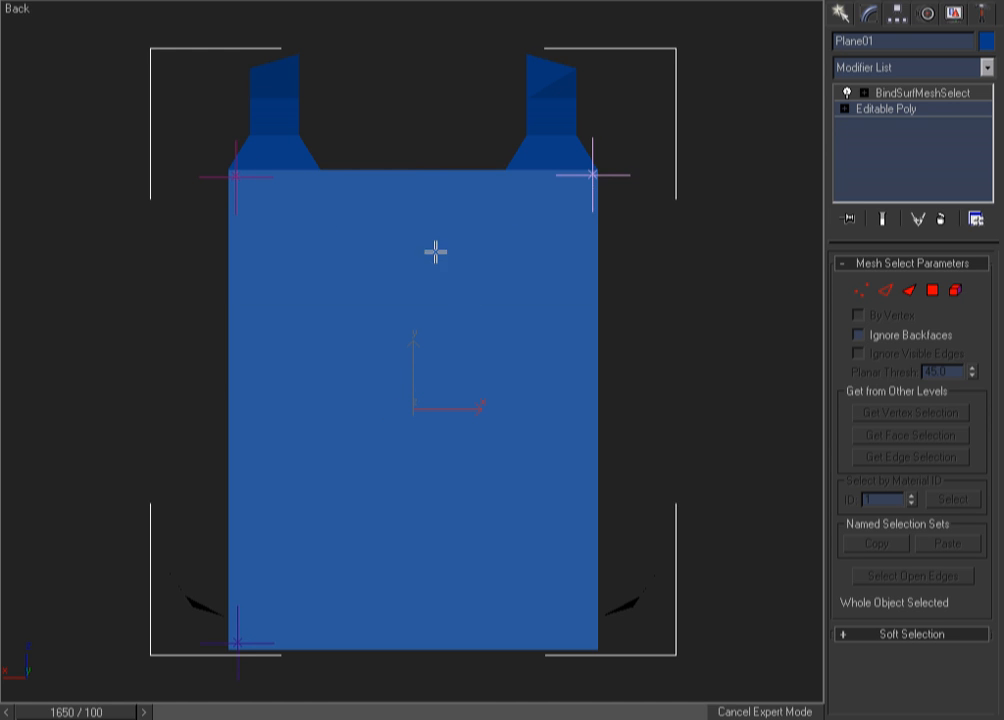
left_click(592, 643)
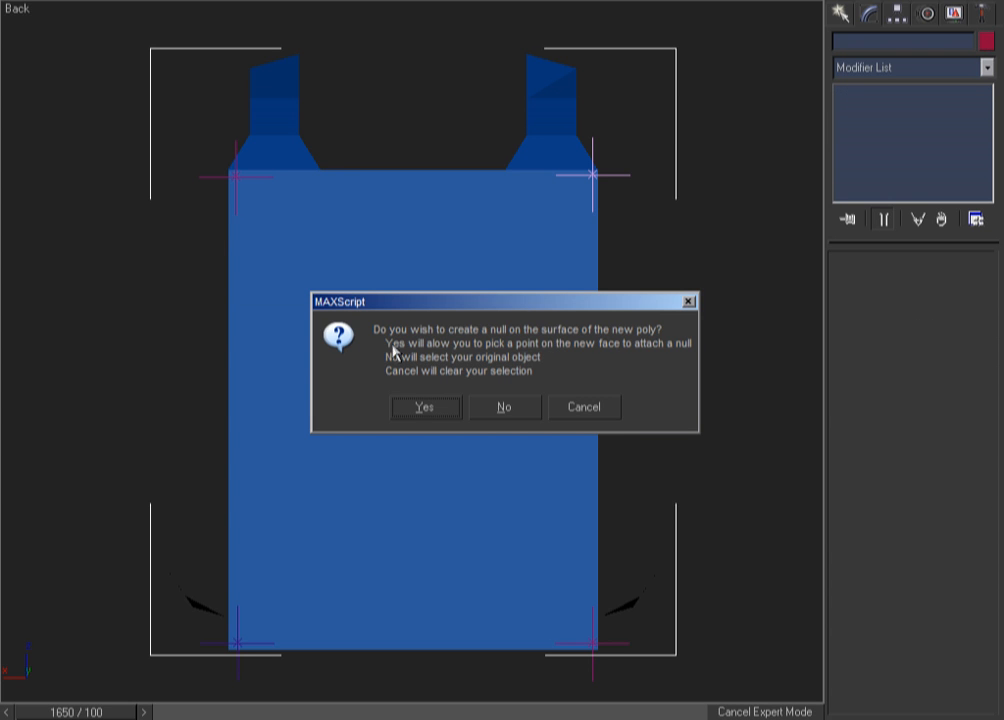
left_click(420, 407)
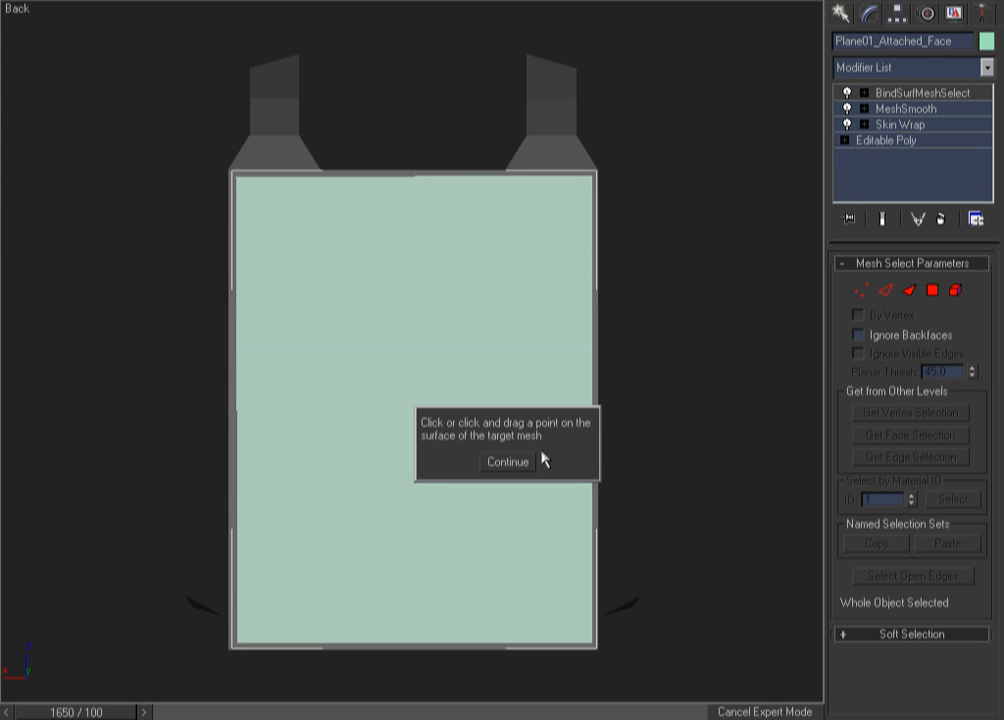
left_click(513, 463)
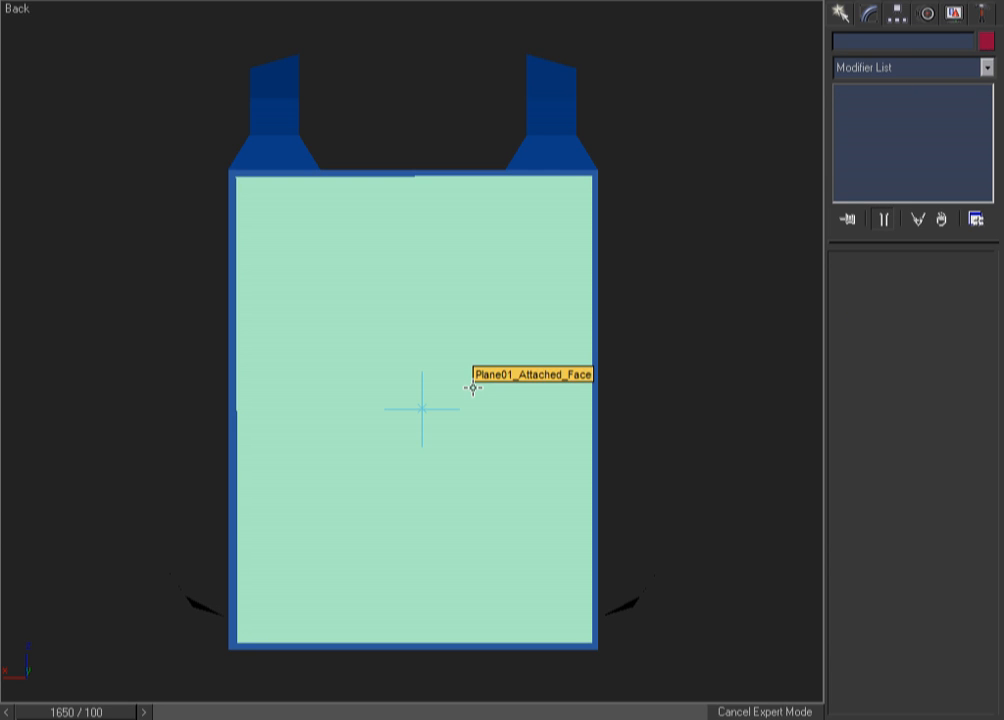
Unhide the other objects and skin the backpack box to the null attached to the new face.
key("r")
key("F3")
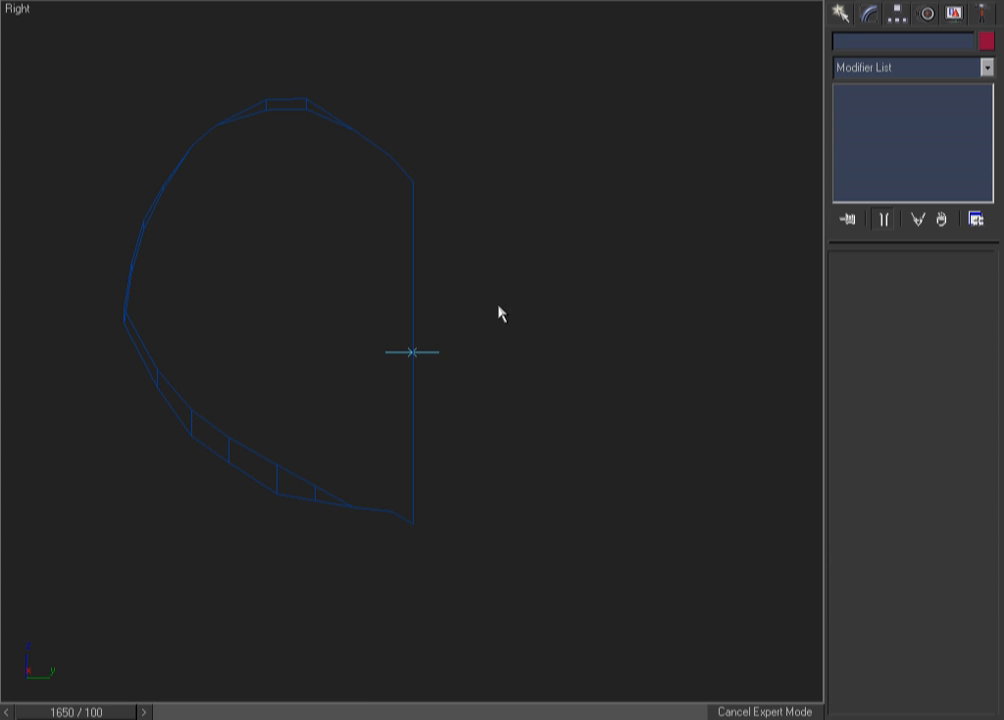
key("alt+q")
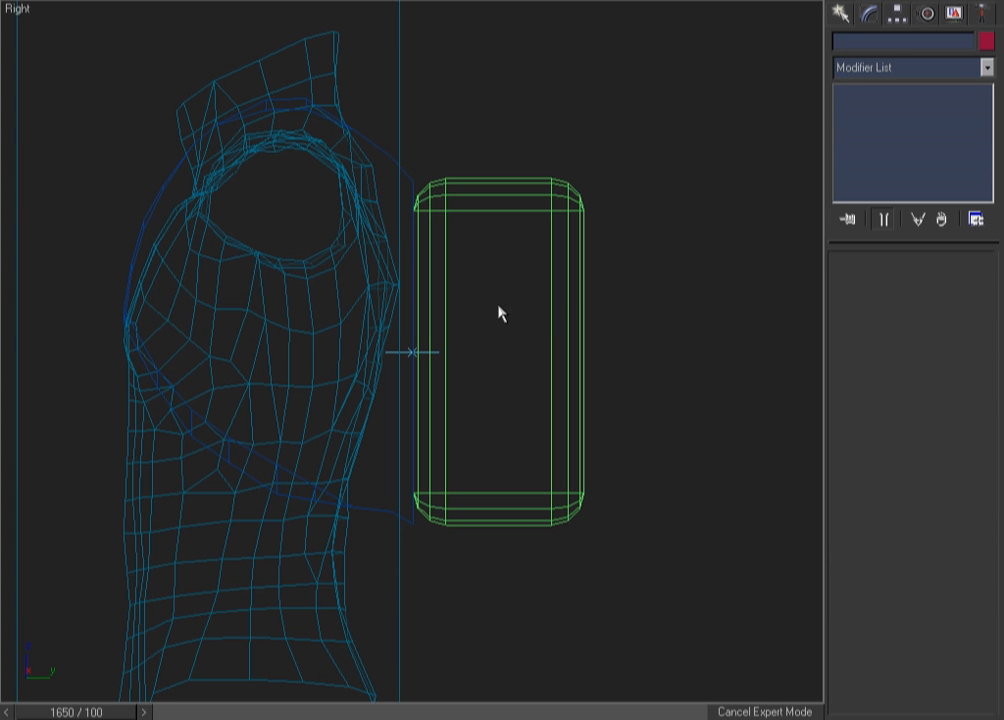
left_click(449, 212)
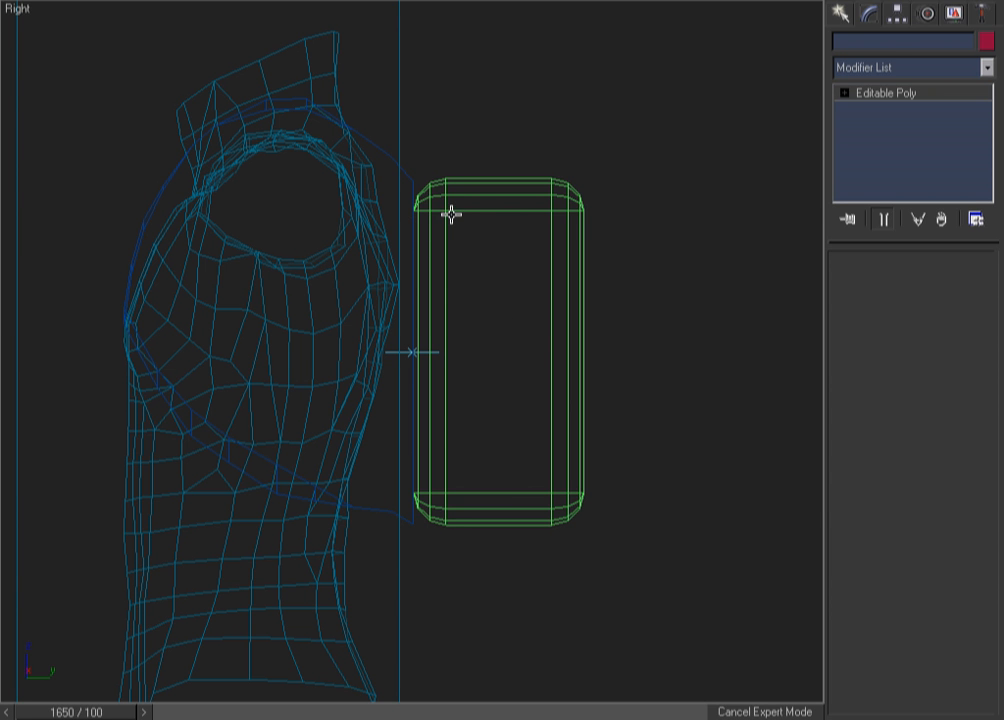
right_click(521, 267)
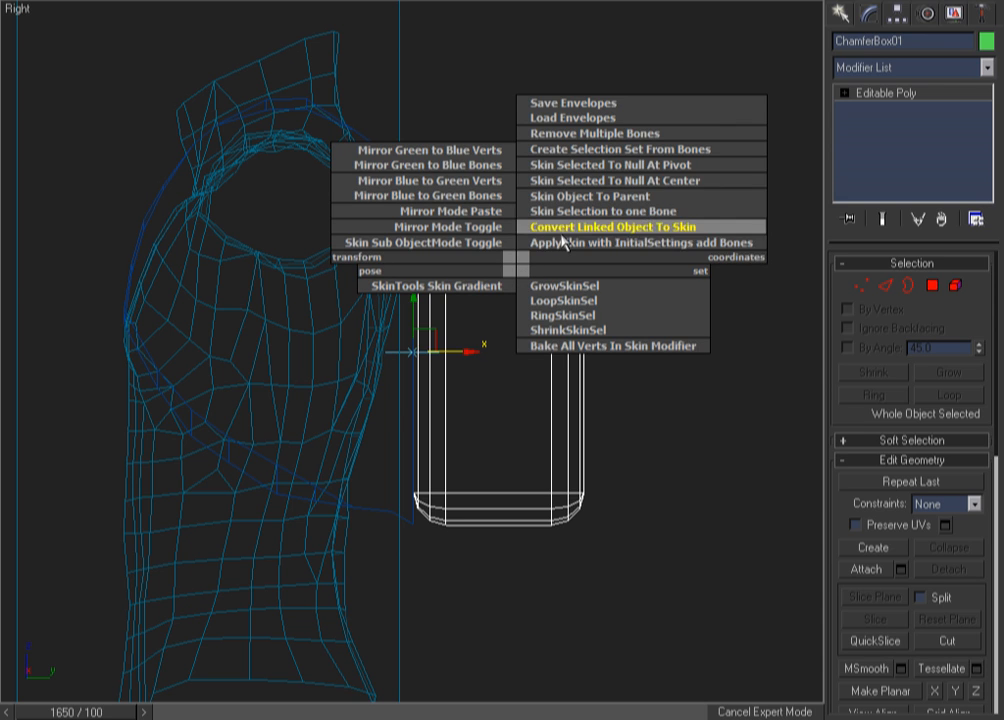
left_click(713, 434)
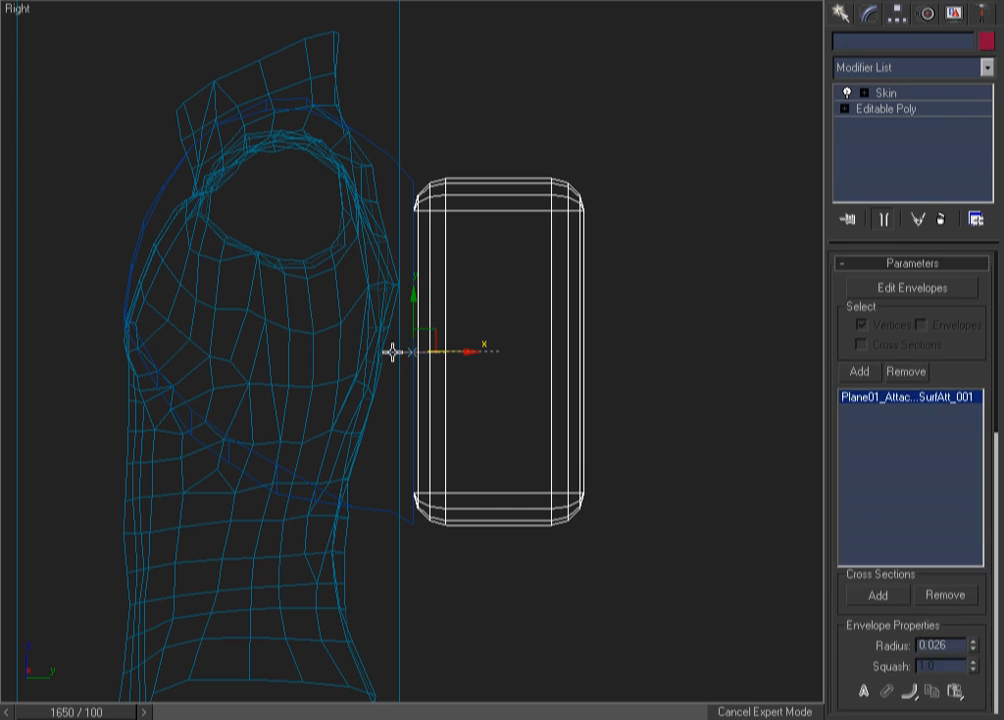
Inspect the skinned backpack, the attached face and its null in wireframe and shaded display from an angle and the side.
middle_click_drag(685, 253, 632, 273, "alt")
left_click(515, 130)
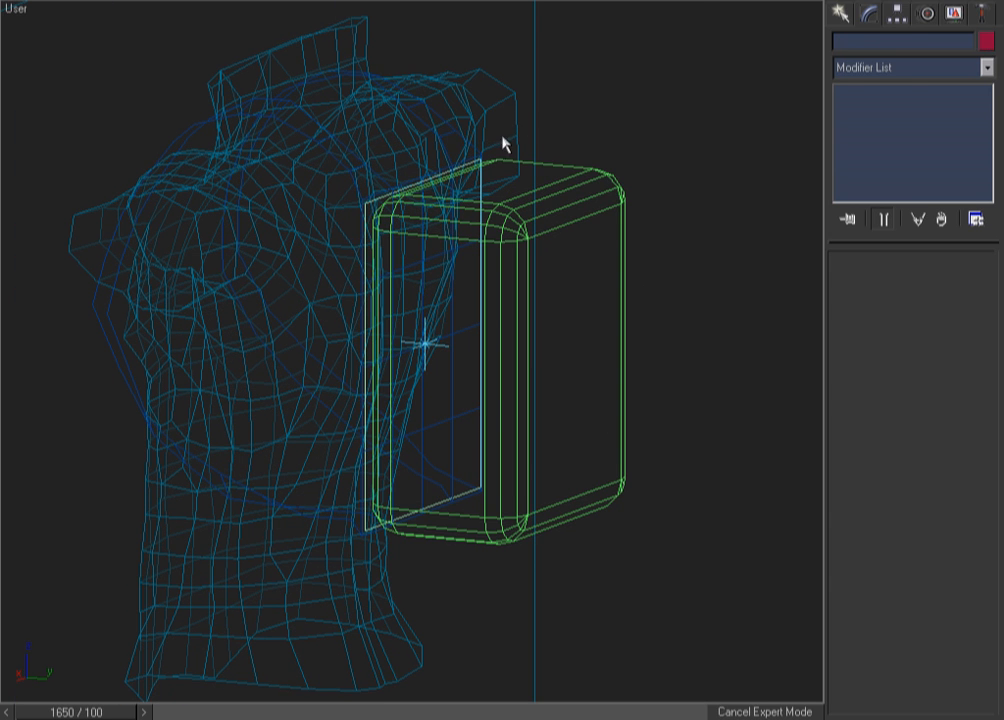
left_click(439, 120)
left_click_drag(438, 332, 330, 453)
key("ctrl+z")
left_click(773, 168)
key("F3")
key("F3")
key("r")
key("F3")
key("F3")
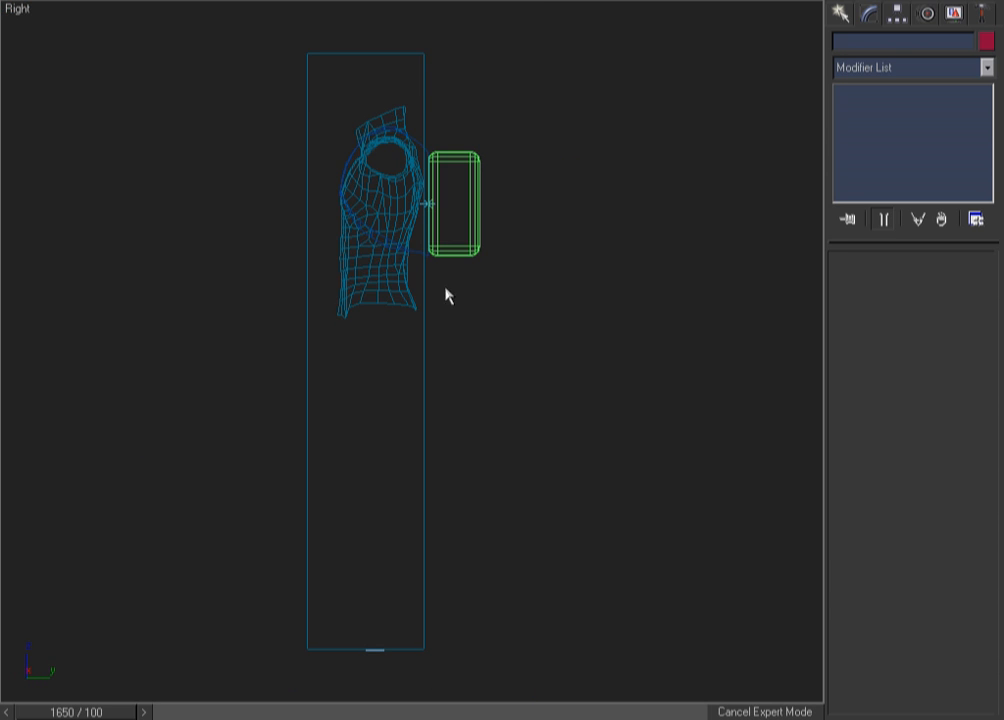
key("F3")
Hide the Baisc_poly_guy bounding box and the biped footsteps, and frame the torso and backpack.
left_click(392, 625)
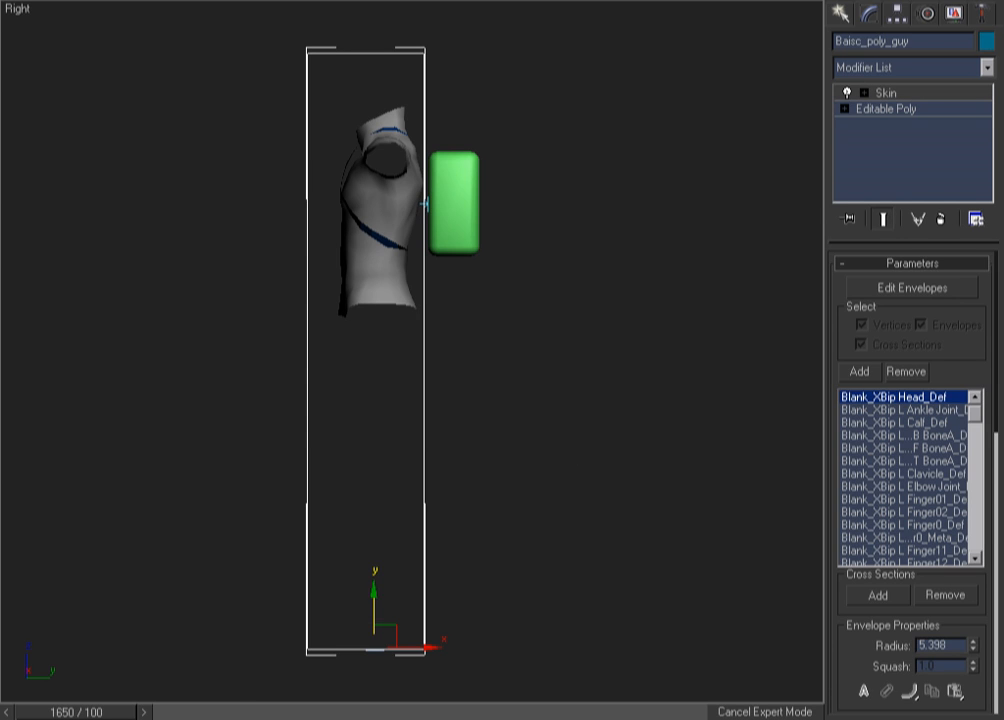
left_click(365, 478)
left_click(332, 698)
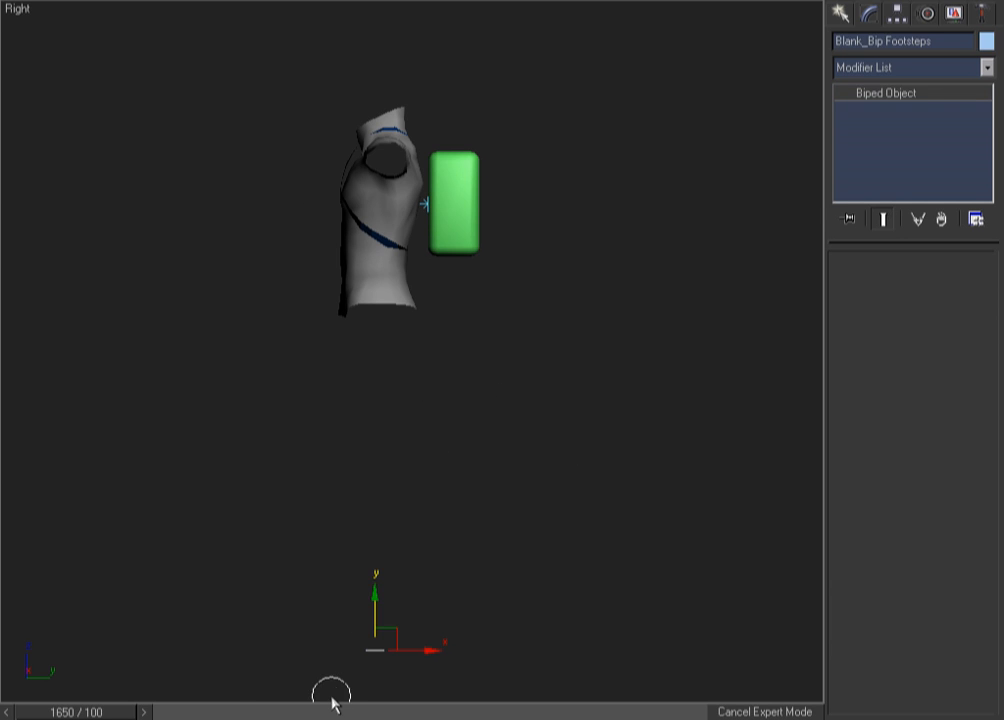
left_click(509, 428)
key("z")
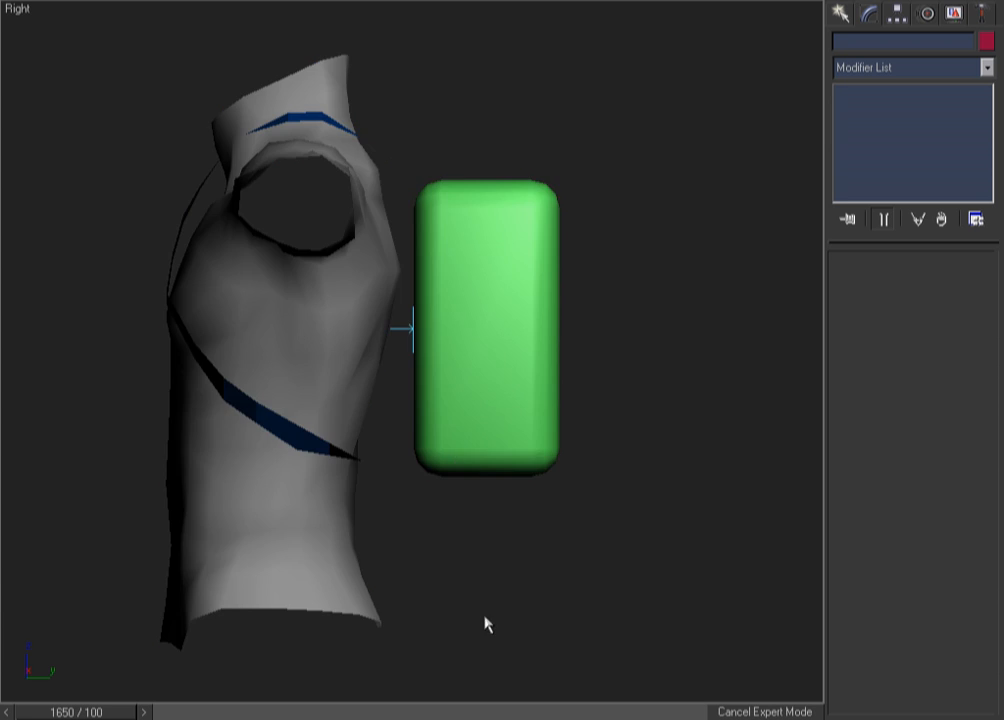
Add a Mesh Select modifier above the Skin Wrap on the torso and deselect it.
key("F3")
left_click(268, 358)
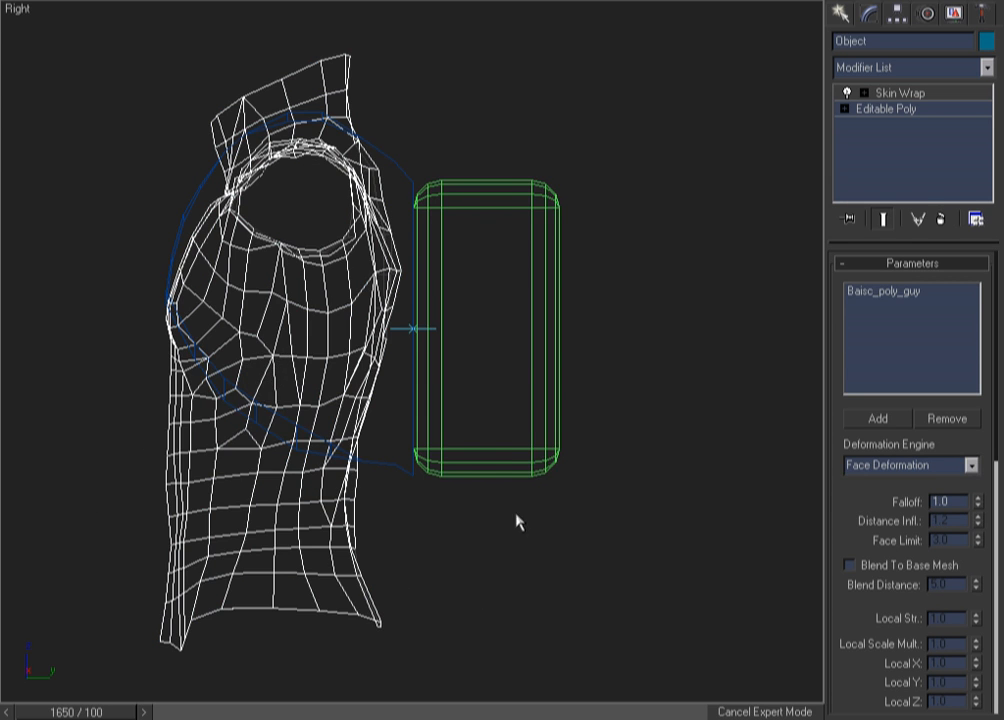
left_click_drag(397, 538, 337, 471)
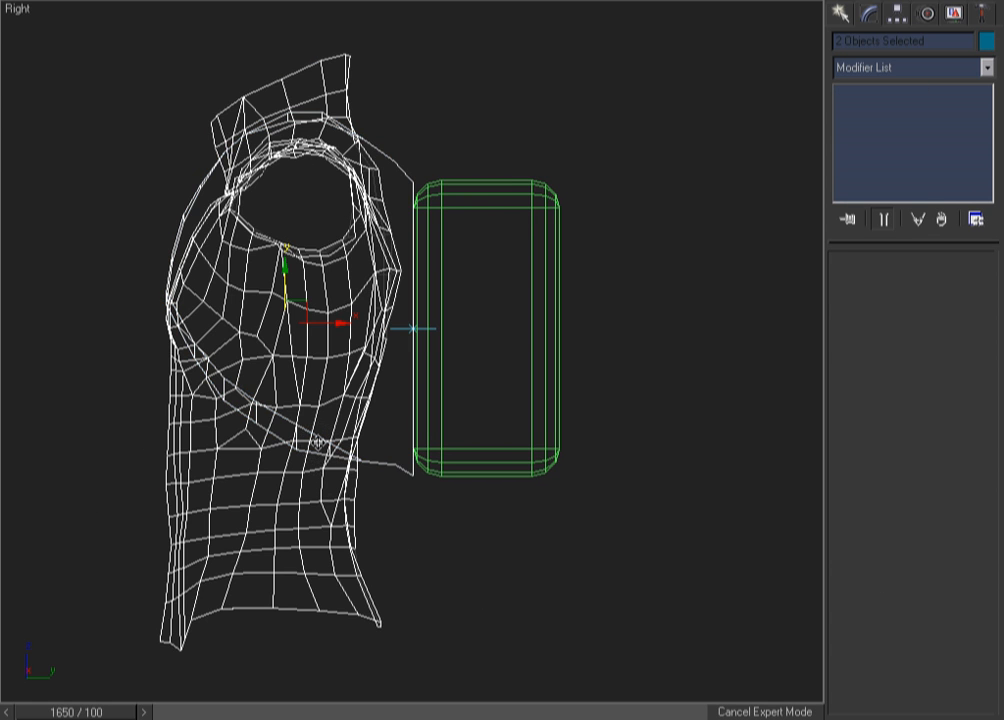
left_click(392, 534)
left_click(284, 606)
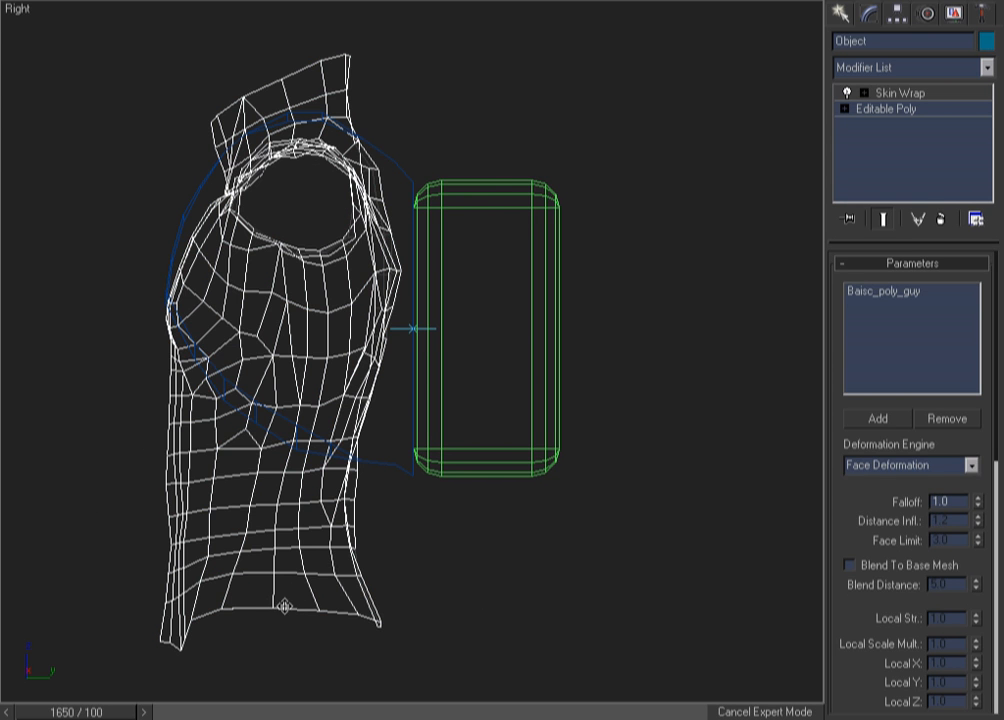
right_click(510, 180)
mouse_move(575, 222)
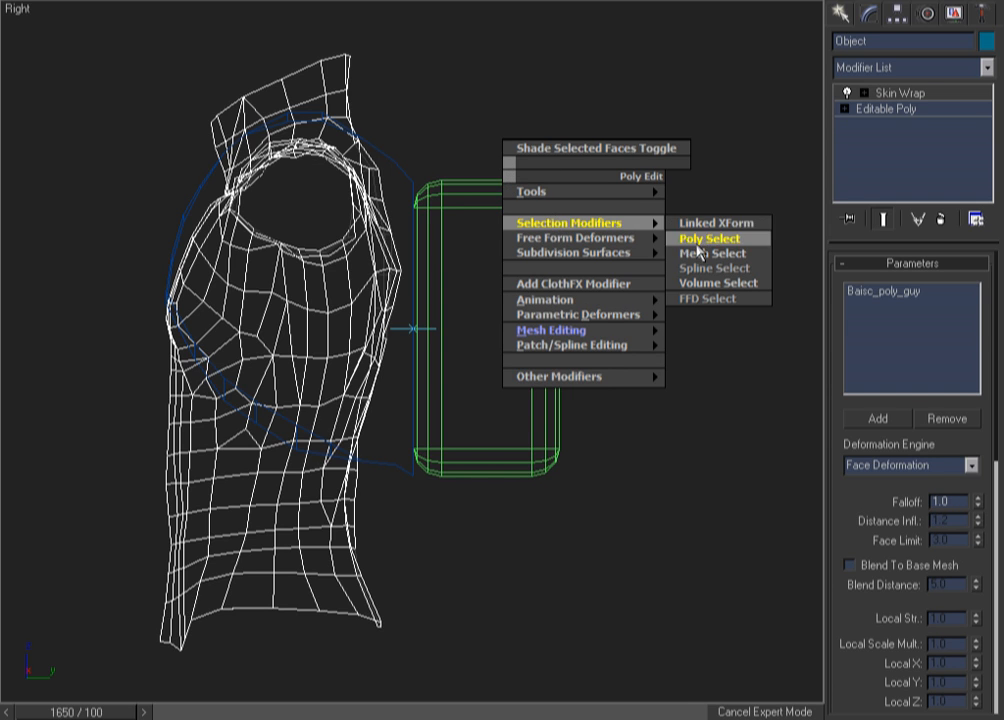
left_click(713, 253)
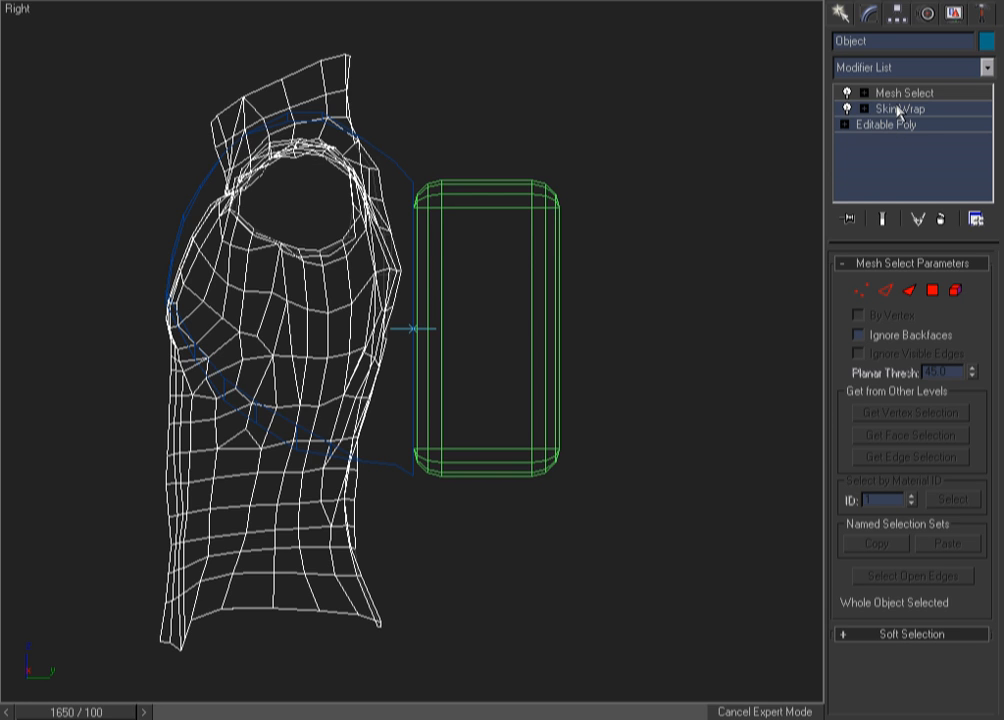
left_click(600, 118)
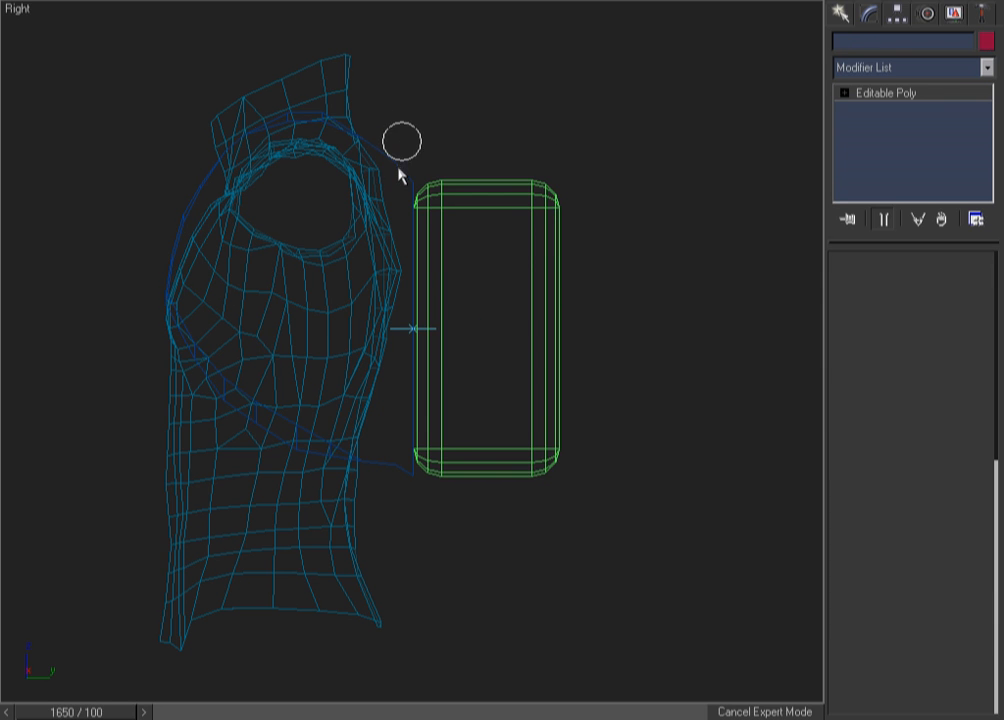
Convert the shoulder straps from Editable Poly to Editable Mesh and deselect them.
left_click(400, 172)
right_click(891, 94)
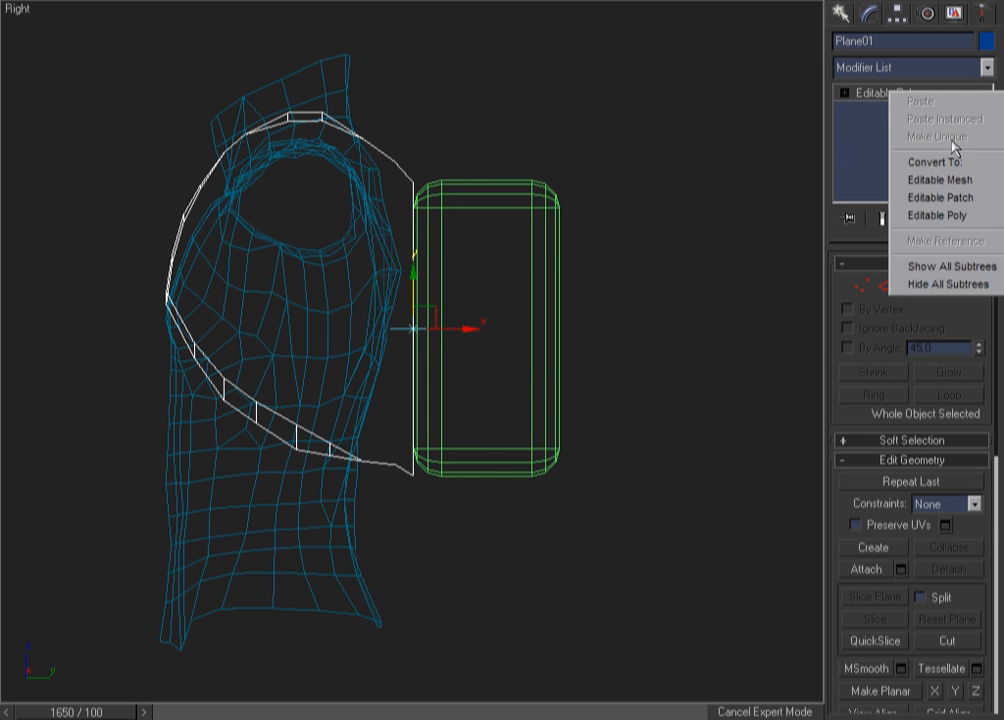
left_click(955, 182)
left_click(393, 104)
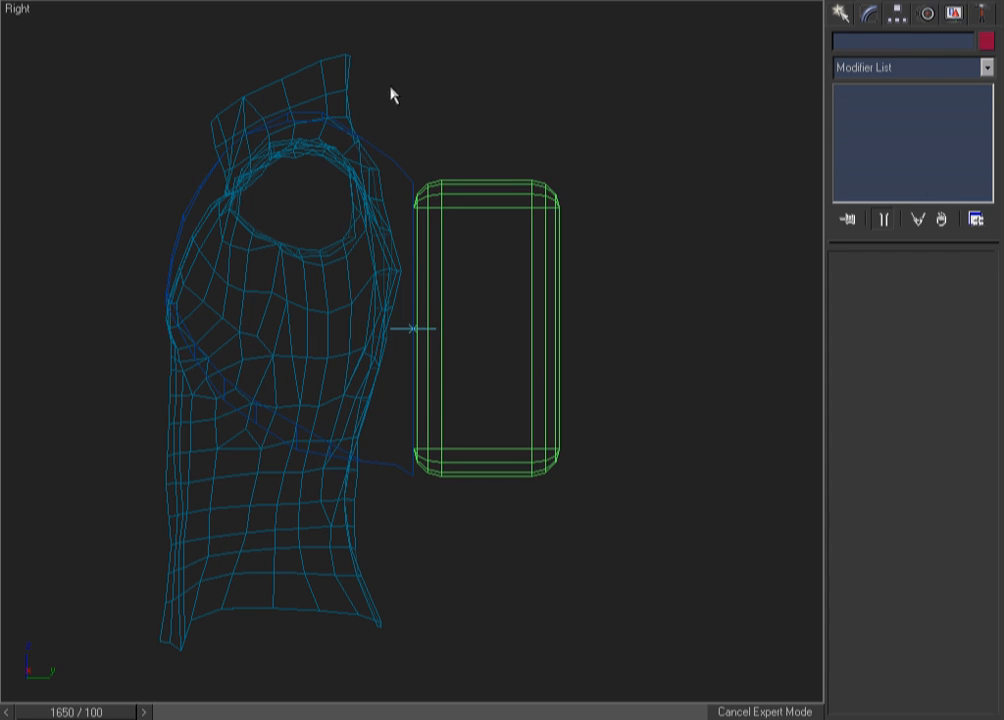
Apply a shared ClothFX modifier to the torso and shoulder straps and open its Object Properties.
left_click_drag(410, 93, 313, 190)
middle_click_drag(622, 282, 643, 265)
key("shift+z")
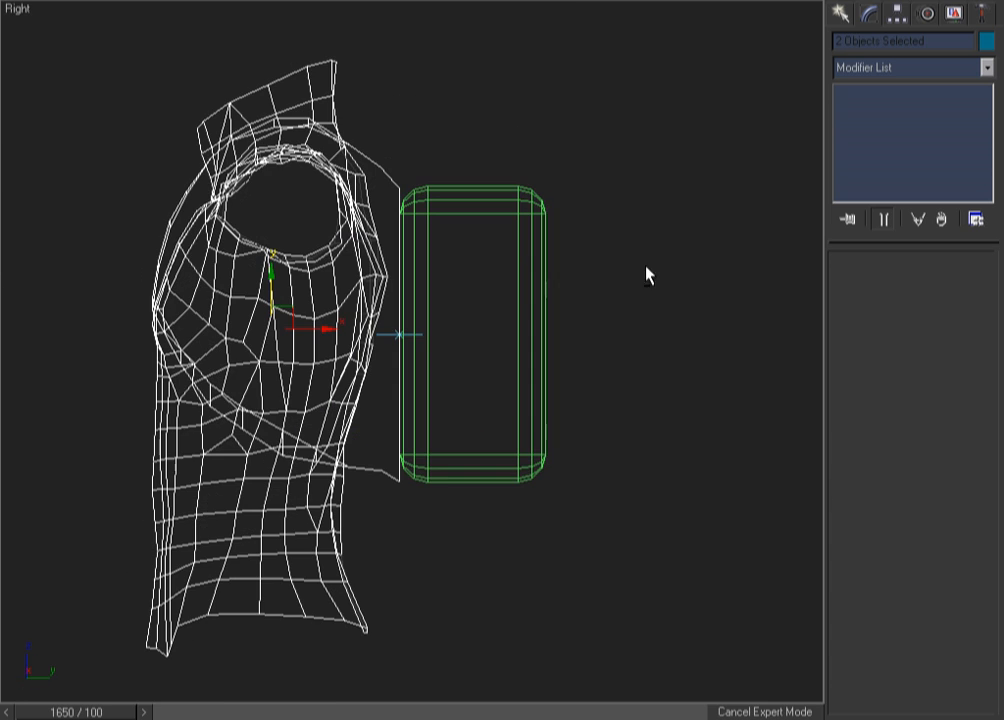
right_click(571, 238)
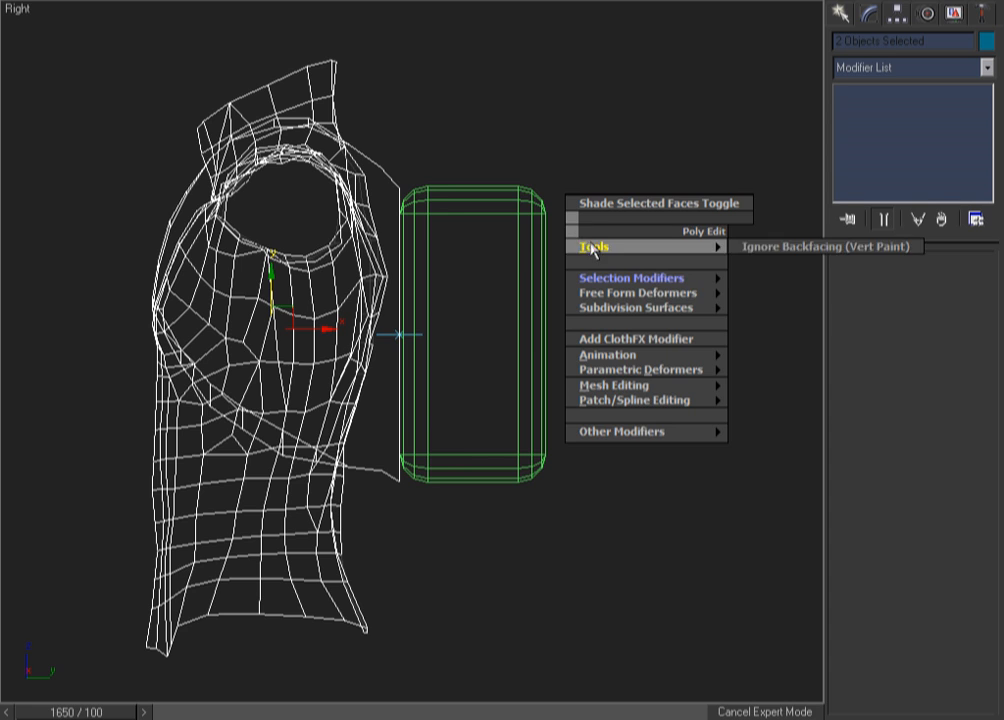
left_click(645, 350)
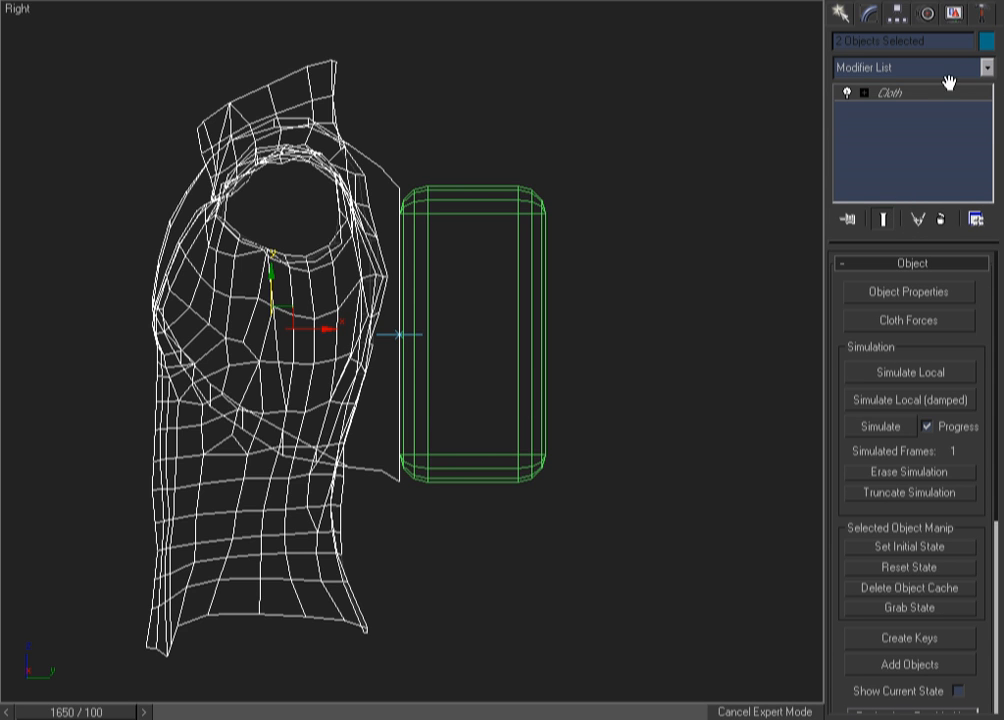
left_click(848, 294)
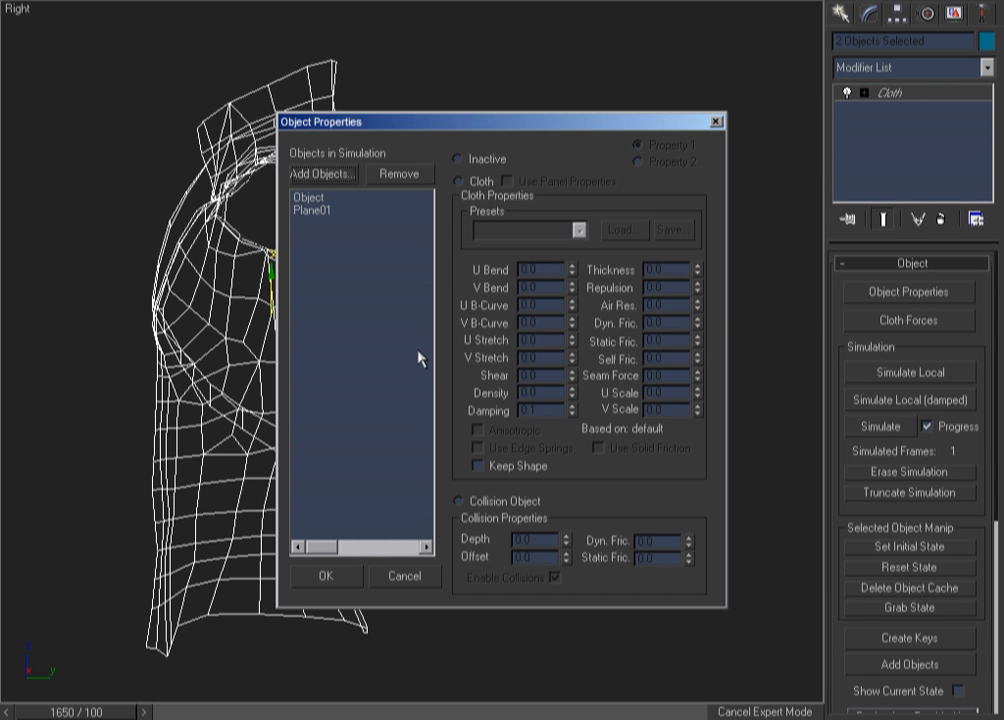
Set the torso mesh, listed as Object, as a Collision Object in the Cloth simulation.
left_click(316, 198)
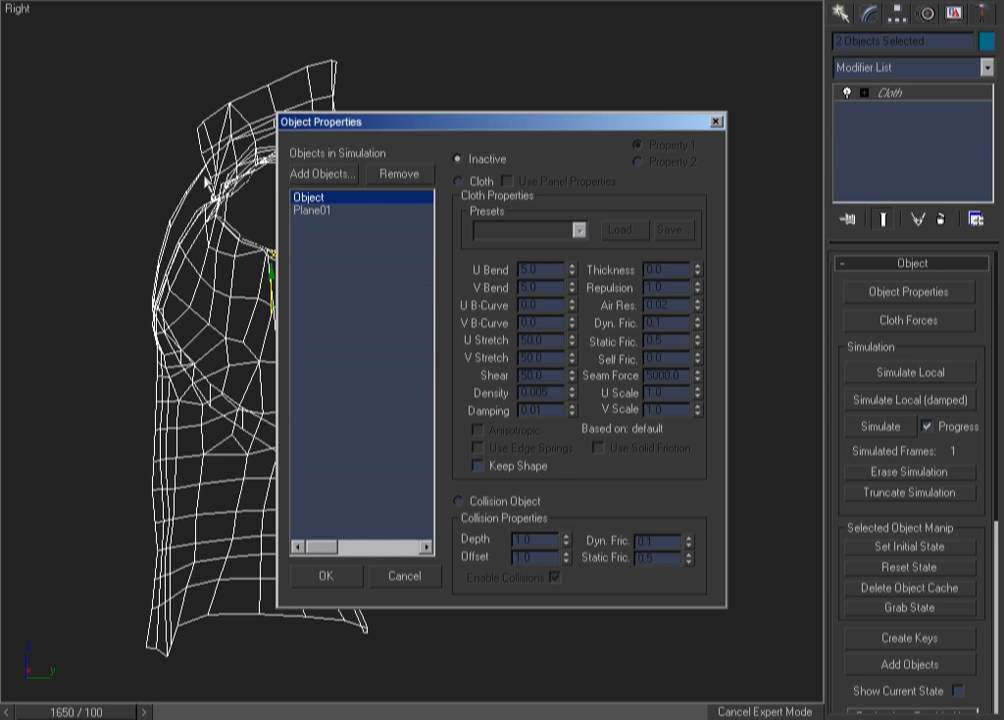
left_click(487, 504)
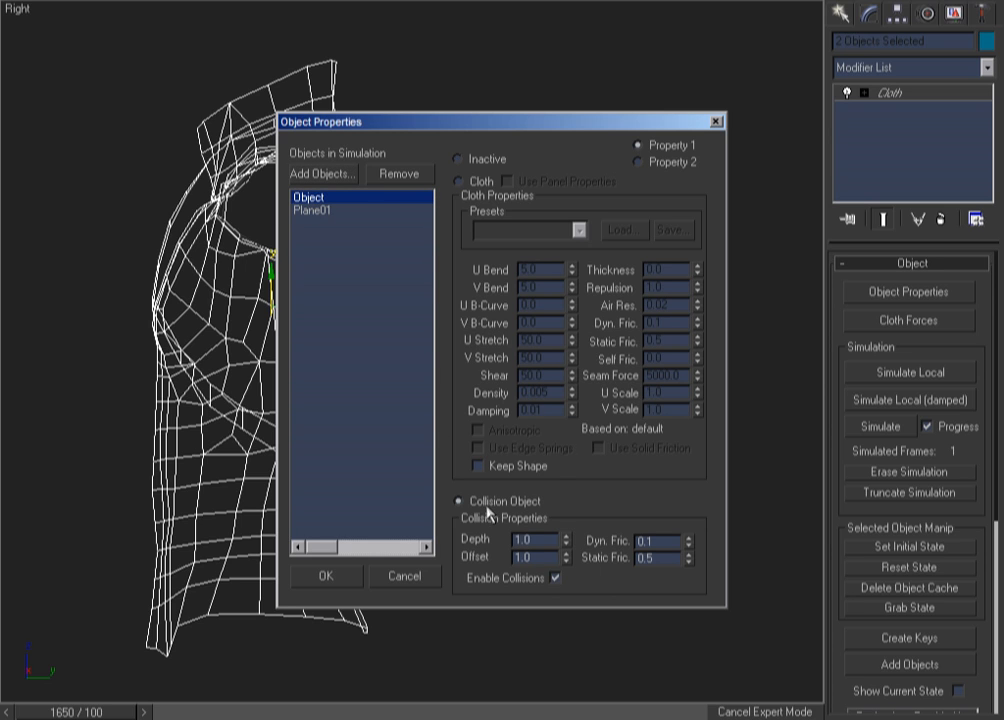
left_click(322, 575)
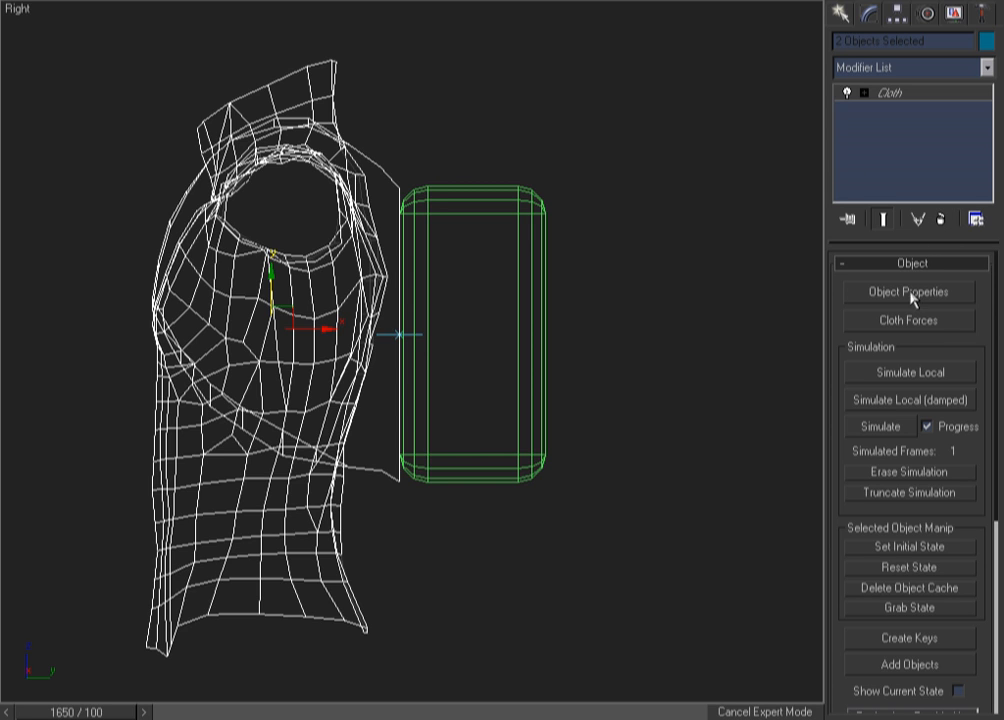
Reopen the Cloth Object Properties and set the Plane01 straps as Cloth, without choosing a preset.
left_click(848, 293)
left_click(310, 198)
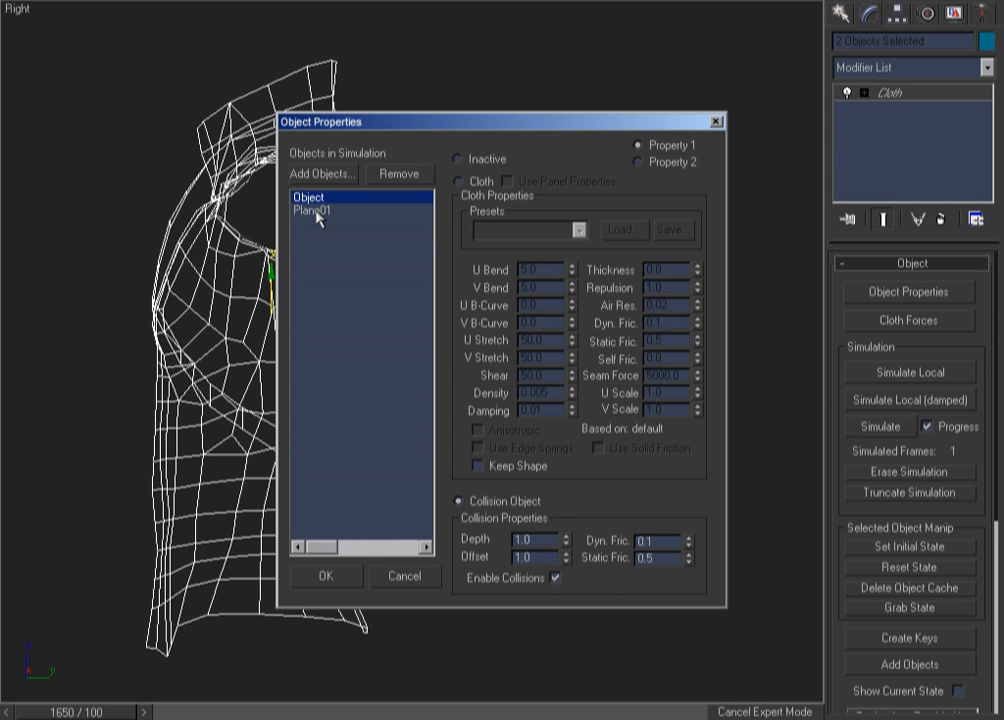
left_click(316, 211)
left_click(458, 181)
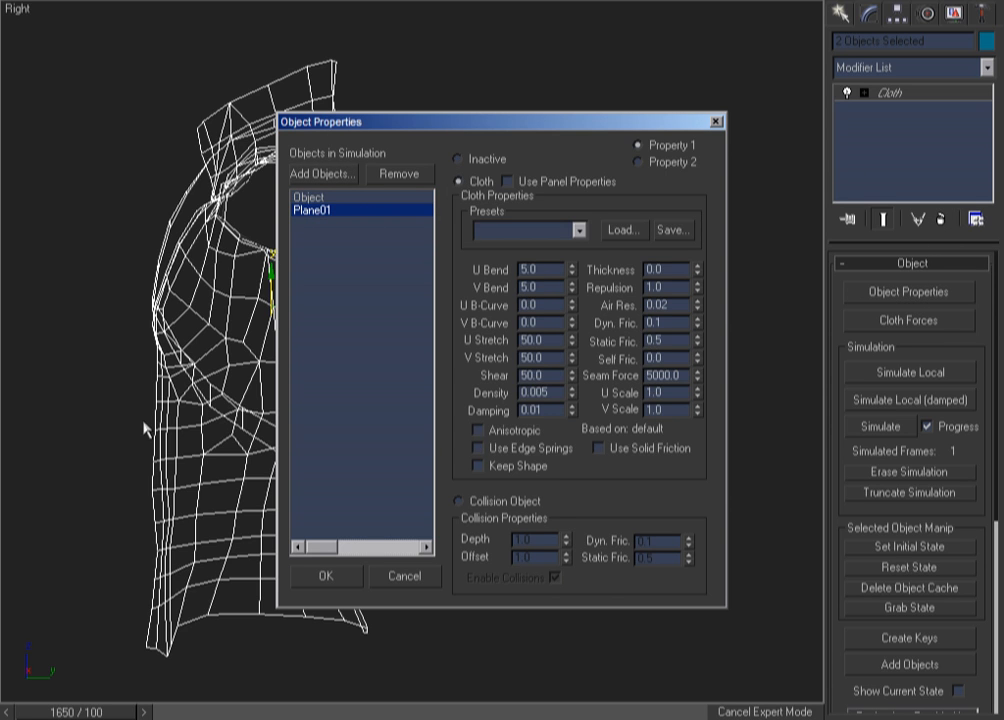
left_click(579, 231)
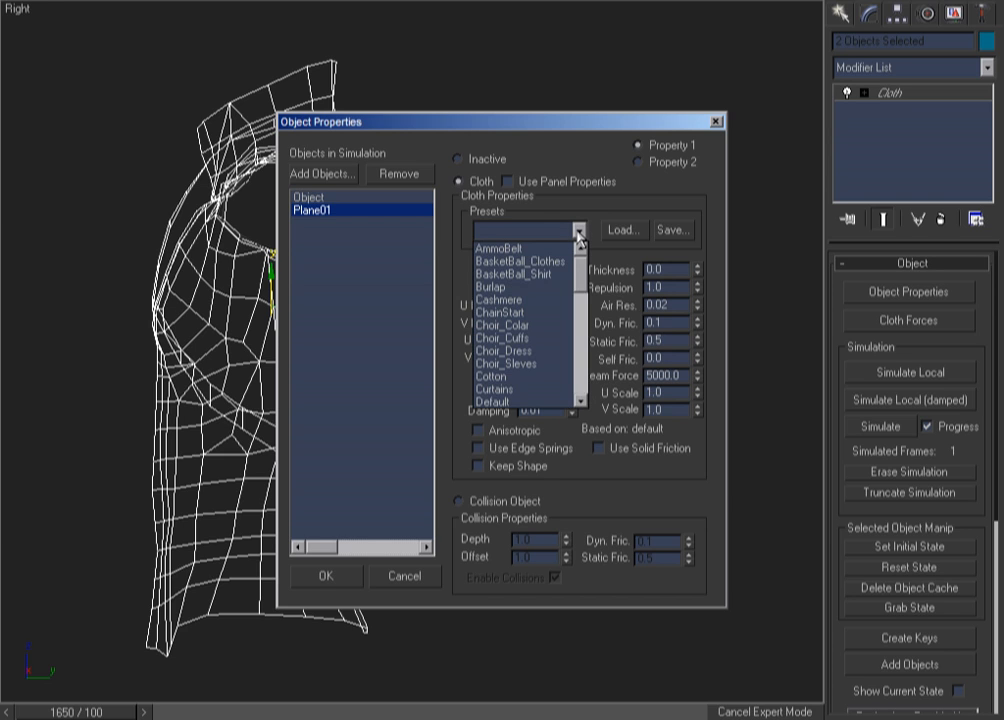
left_click(578, 233)
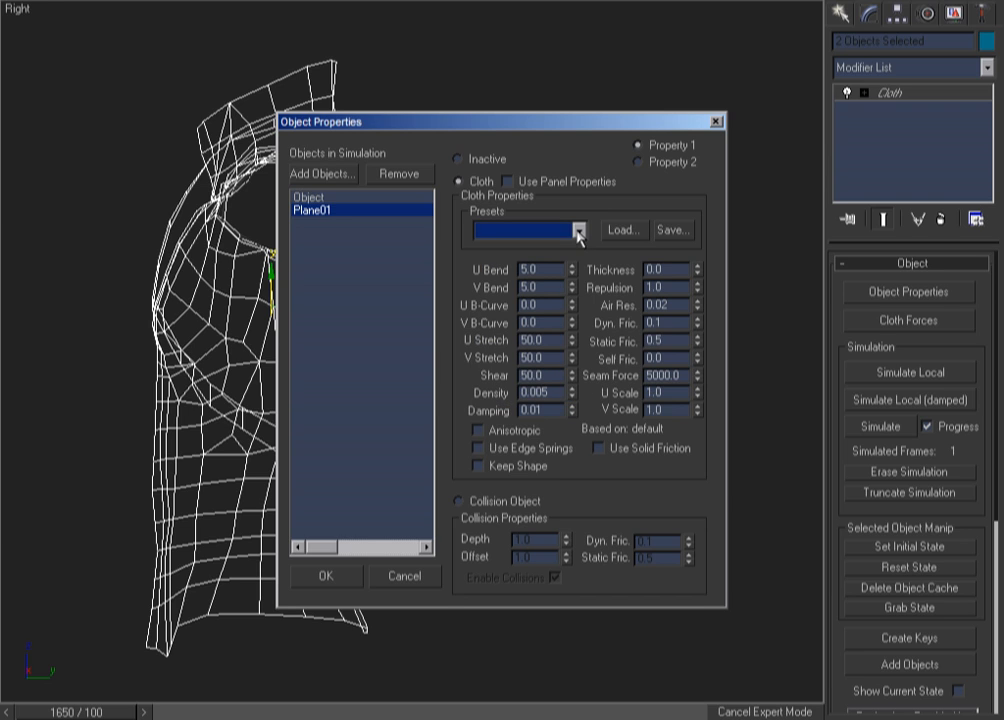
Set the straps' U/V Stretch and Shear to 200 and Density to 0.01, enable Use Edge Springs, and accept the properties.
double_click(551, 270)
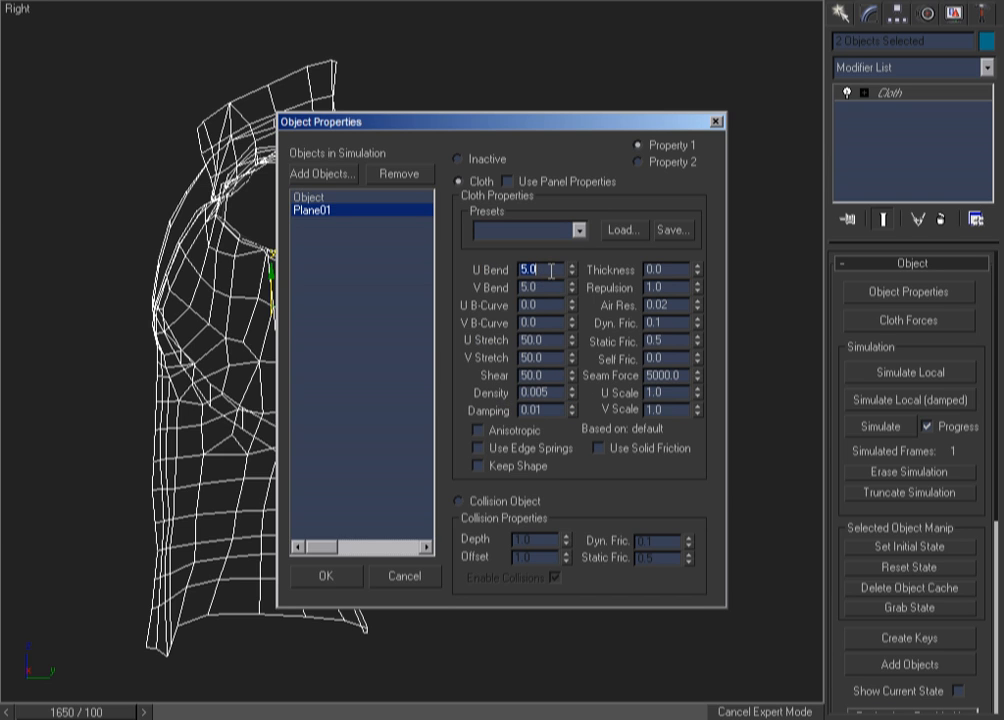
double_click(549, 342)
type("200")
key("Return")
double_click(548, 376)
type("200")
key("Return")
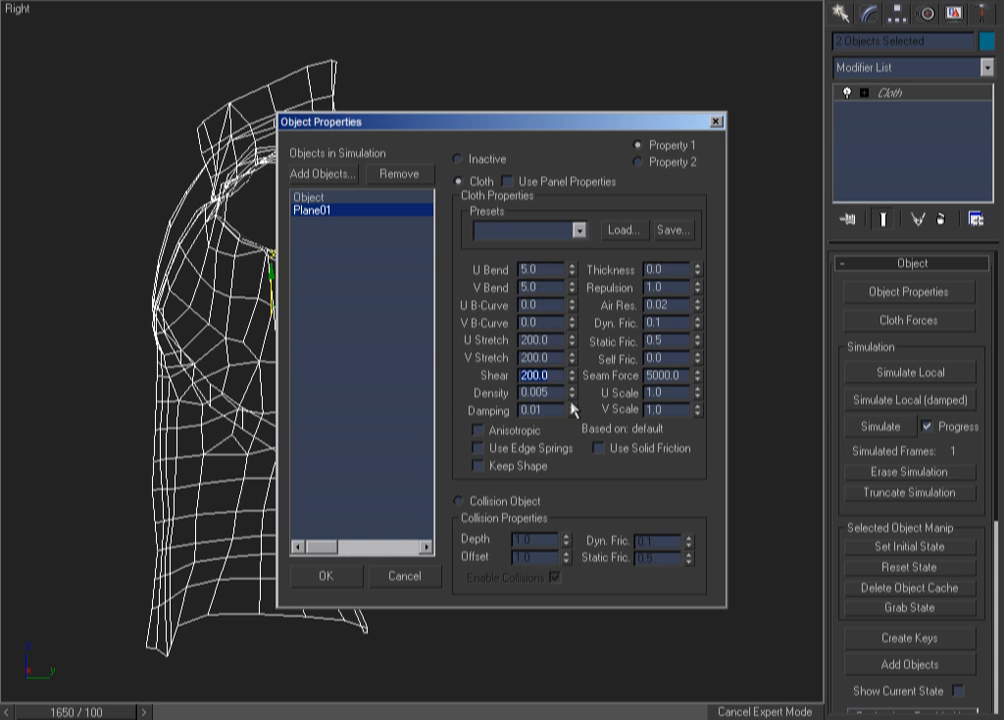
left_click_drag(555, 396, 461, 380)
type("0.01")
left_click(498, 449)
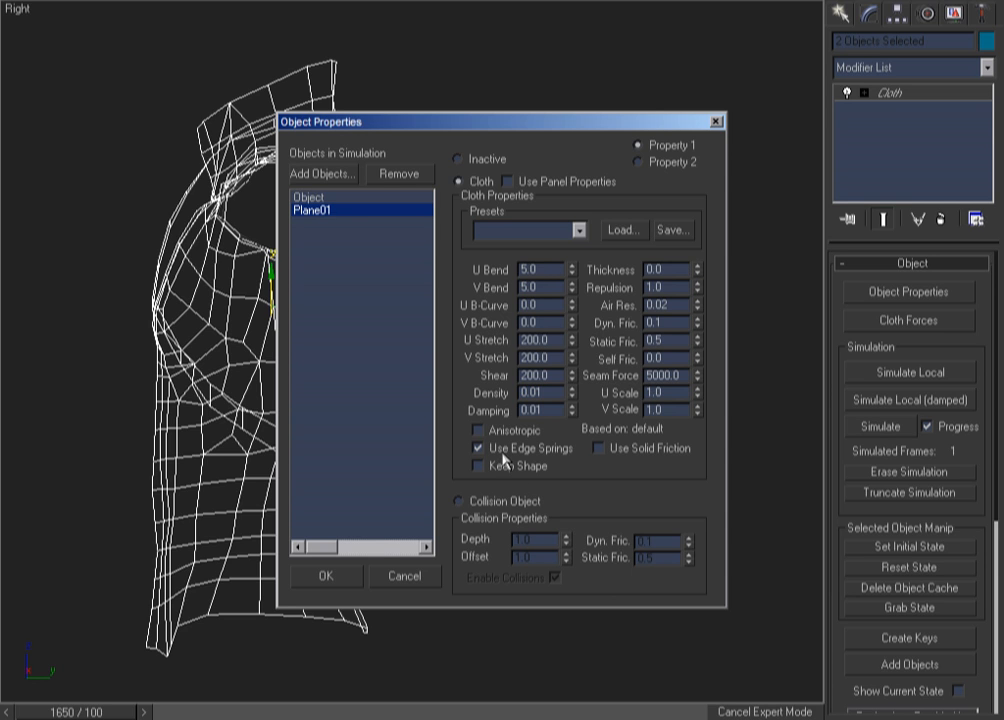
left_click(328, 577)
left_click(702, 260)
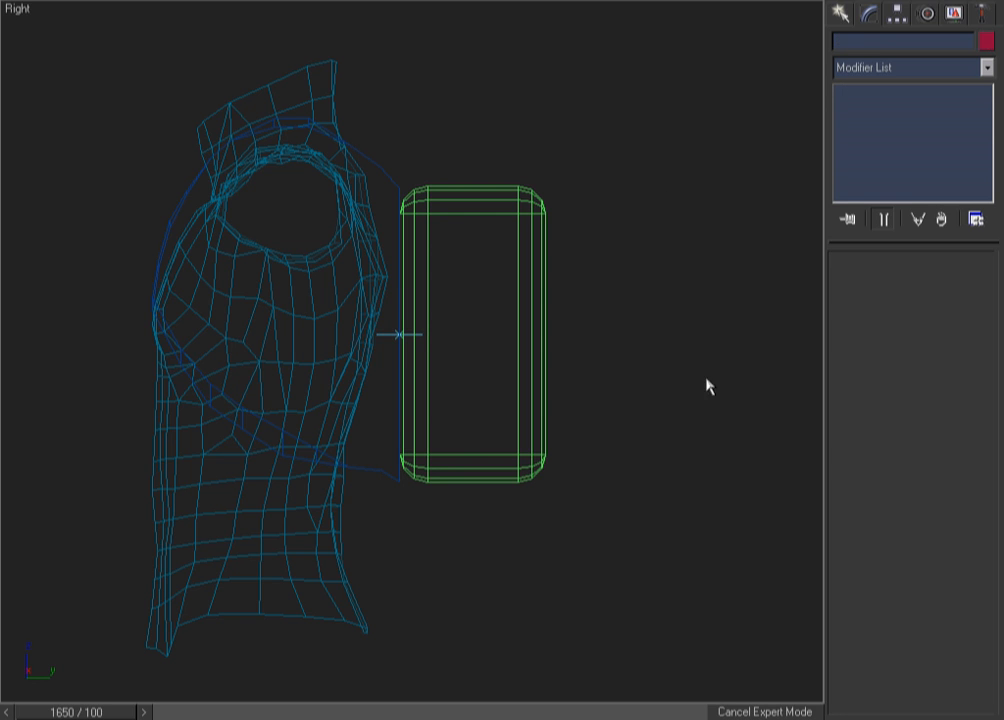
Set the straps' simulation Gravity to -2000 and Subsample to 5, and disable using and showing sewing springs.
left_click_drag(823, 230, 765, 257)
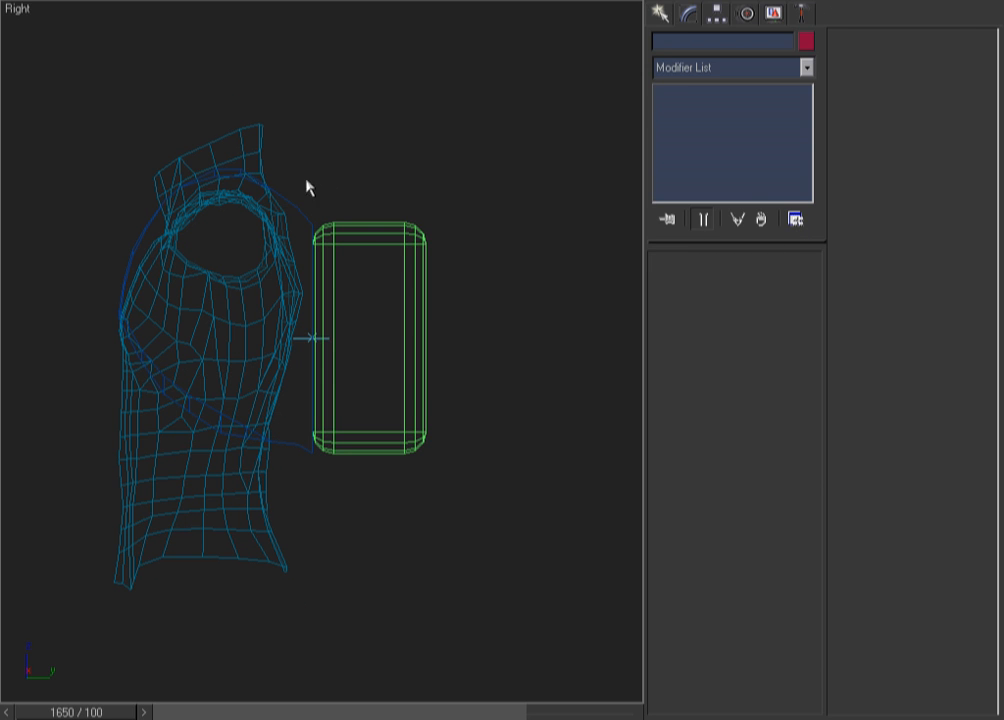
left_click(294, 208)
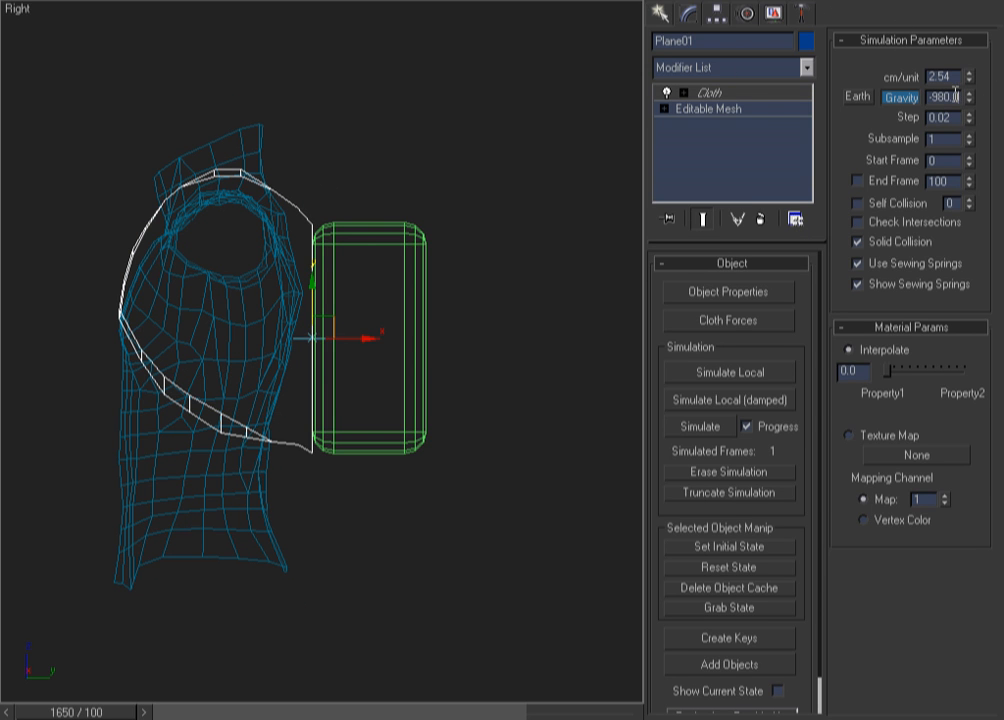
left_click_drag(959, 97, 821, 119)
type("-")
key("Return")
left_click_drag(943, 139, 851, 160)
left_click(918, 286)
left_click(858, 329)
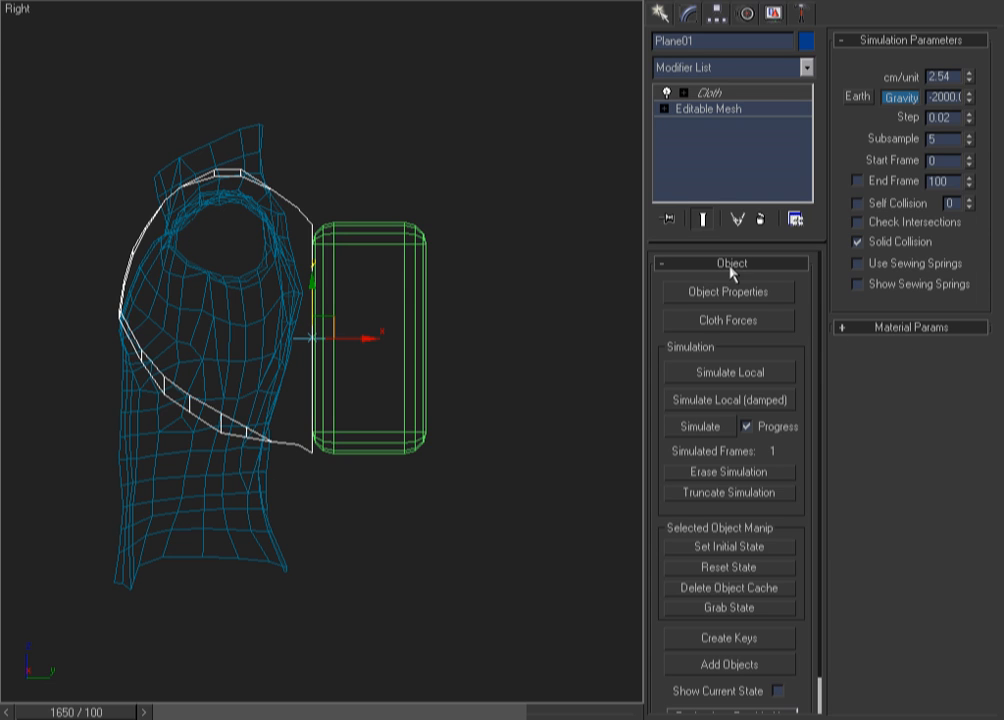
Make a Cloth vertex group named ShoulderPin from the strap vertices on top of both shoulders.
left_click(363, 105)
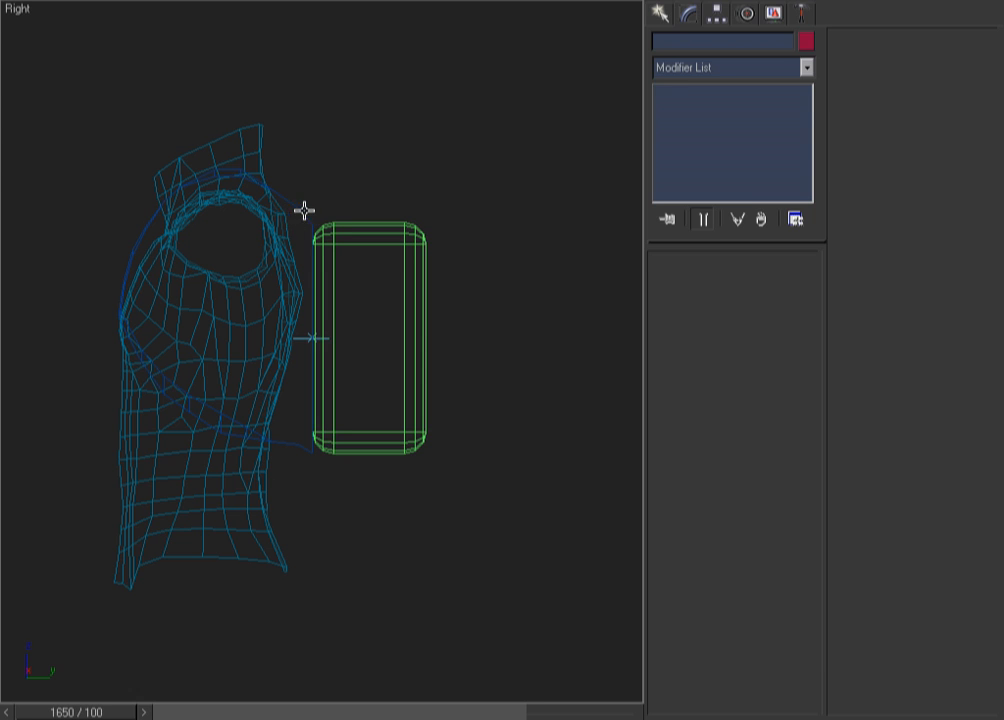
left_click(308, 218)
left_click(729, 94)
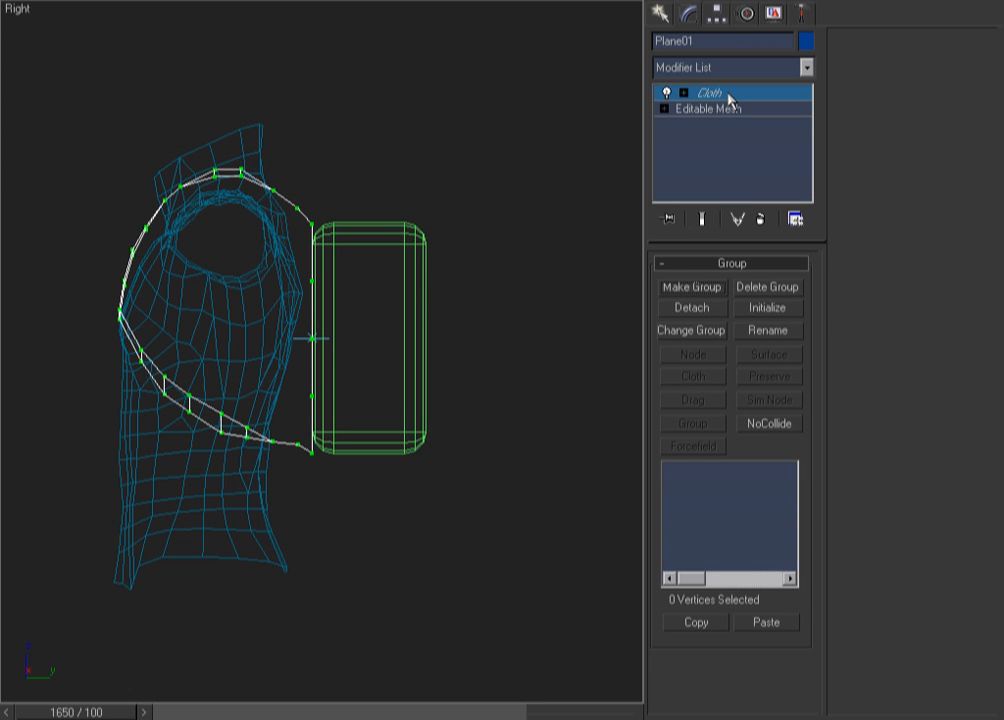
left_click_drag(229, 154, 208, 198)
left_click(233, 141)
mouse_move(241, 145)
left_mouse_down()
mouse_move(240, 174)
mouse_move(218, 170)
left_mouse_up()
left_click(706, 287)
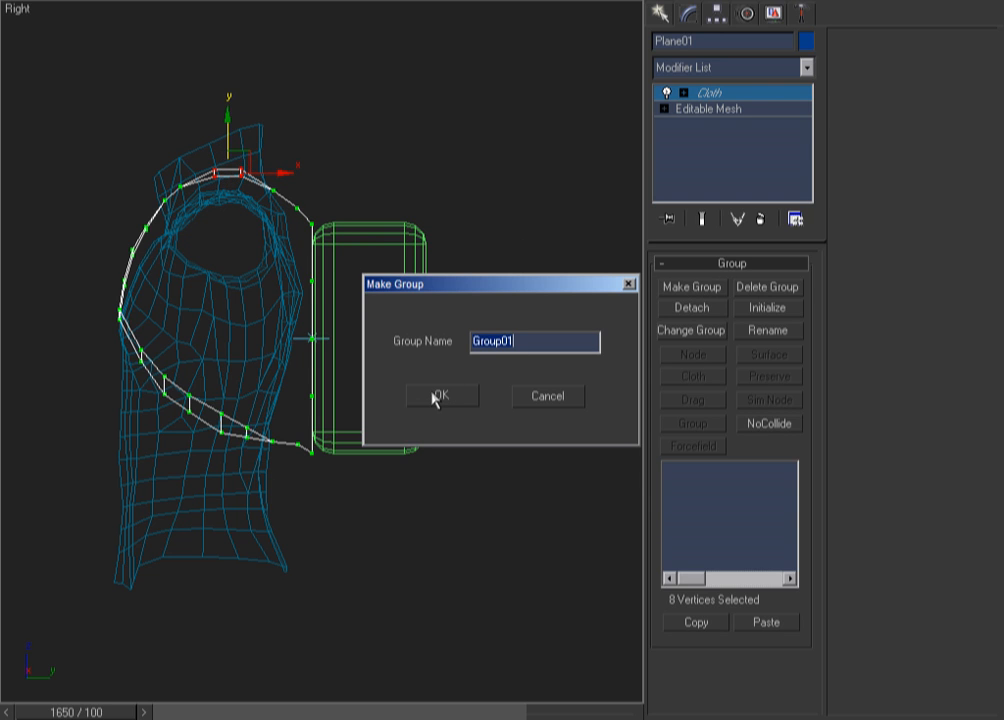
type("ShoulderPin")
left_click(437, 396)
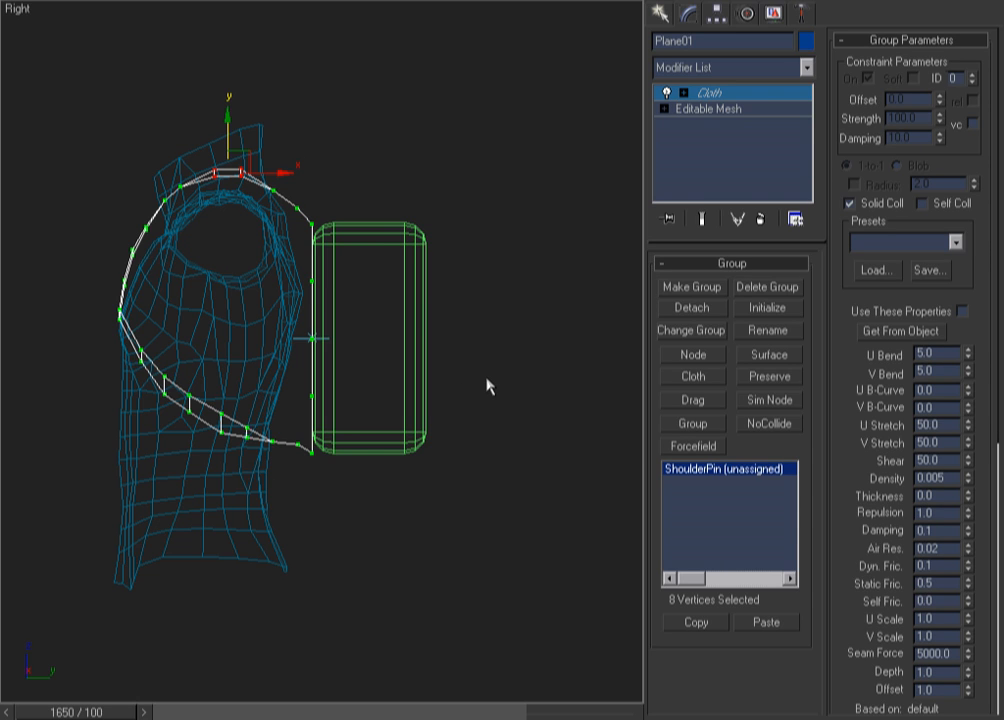
Constrain the ShoulderPin group to the torso with Surface and exit the Cloth group level.
left_click(763, 356)
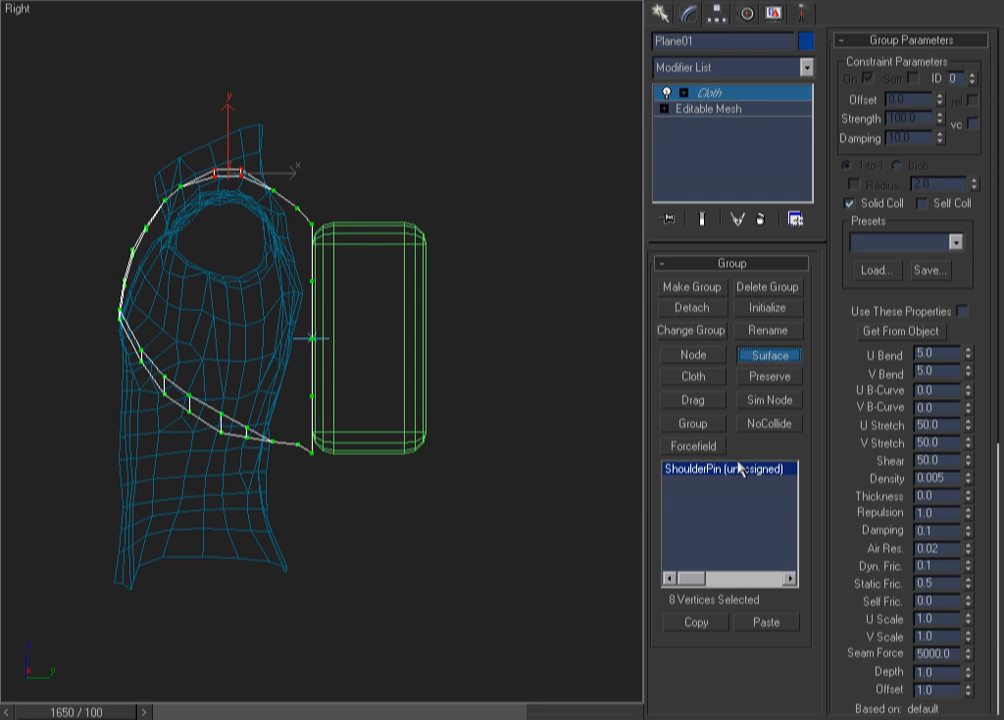
left_click(281, 247)
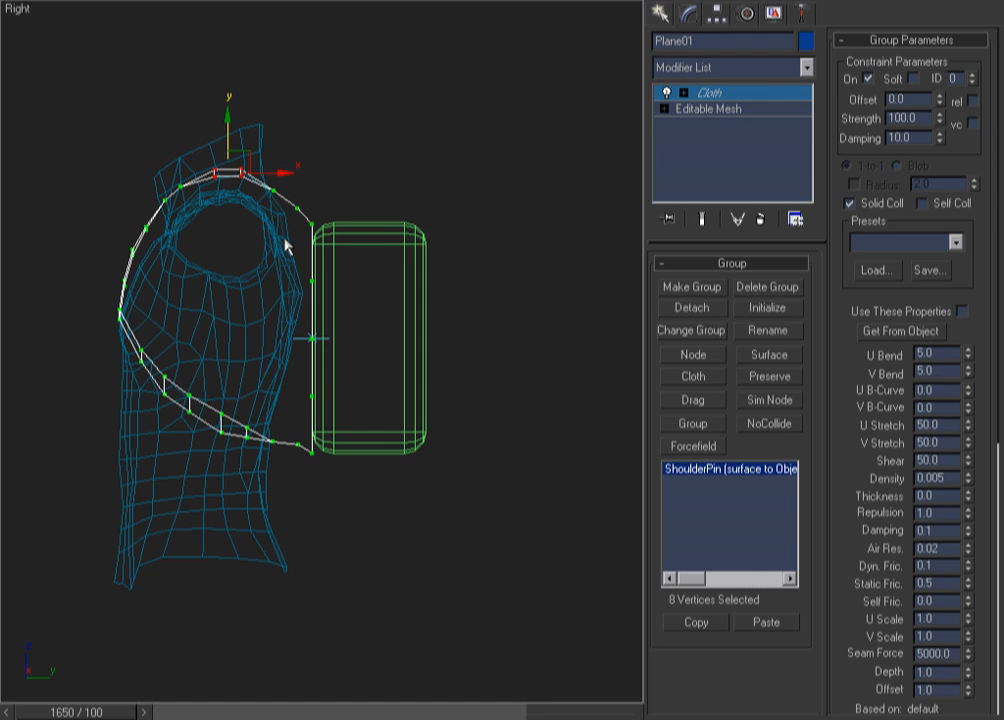
double_click(916, 98)
left_click(774, 93)
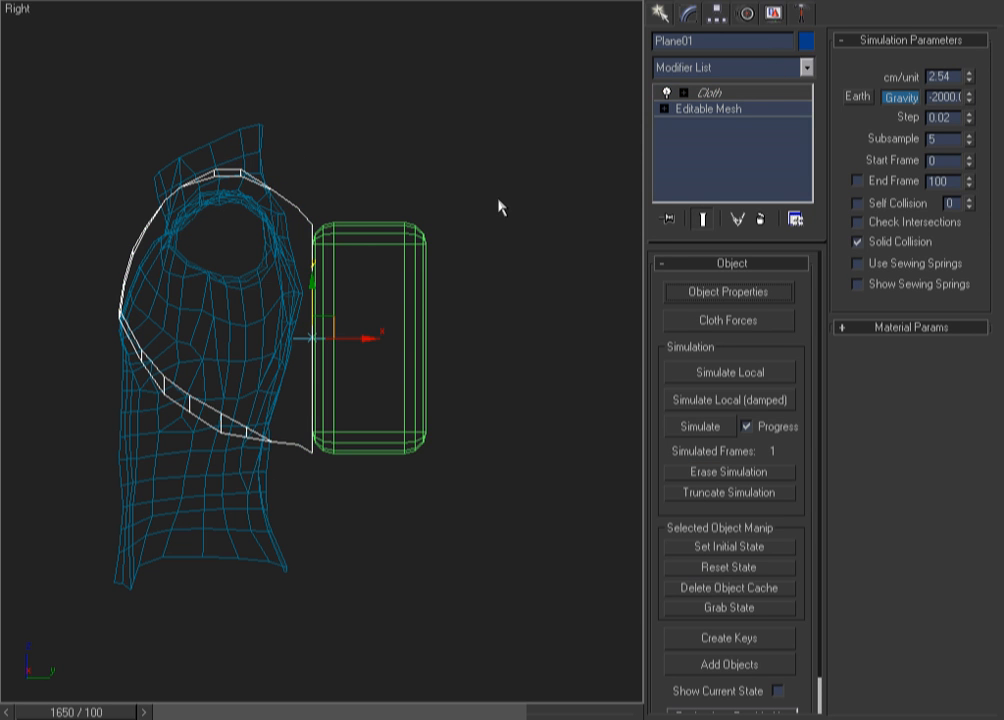
Make a Cloth vertex group named PackDriver from all vertices of the strap mesh's flat panel against the backpack.
scroll(458, 417, "down", 3)
middle_click_drag(458, 418, 492, 384)
key("F3")
key("F3")
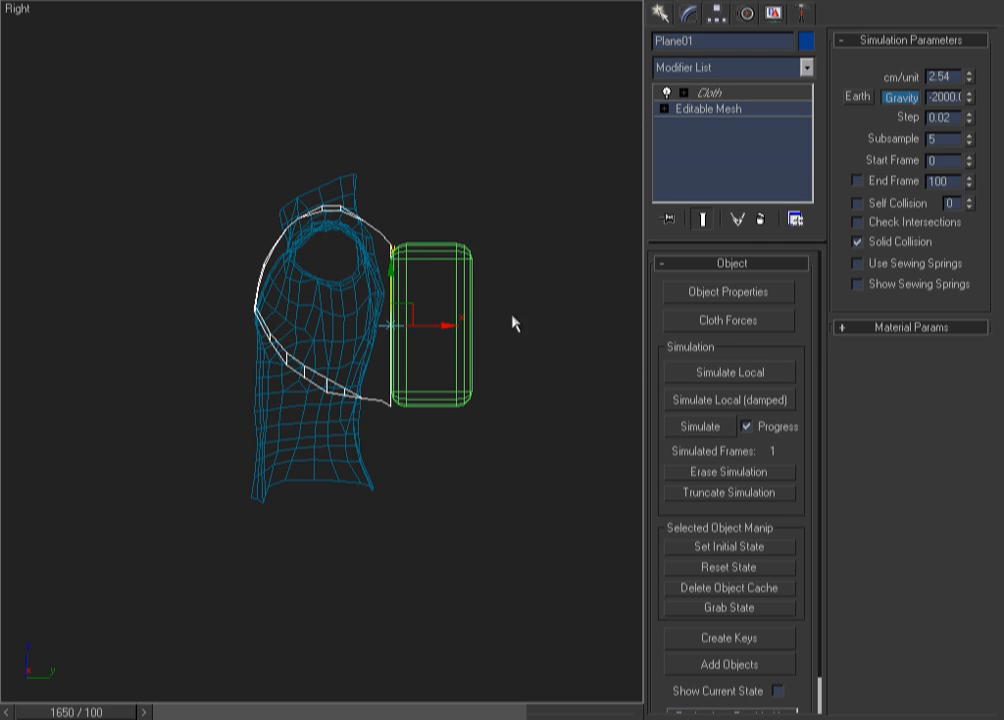
left_click(740, 92)
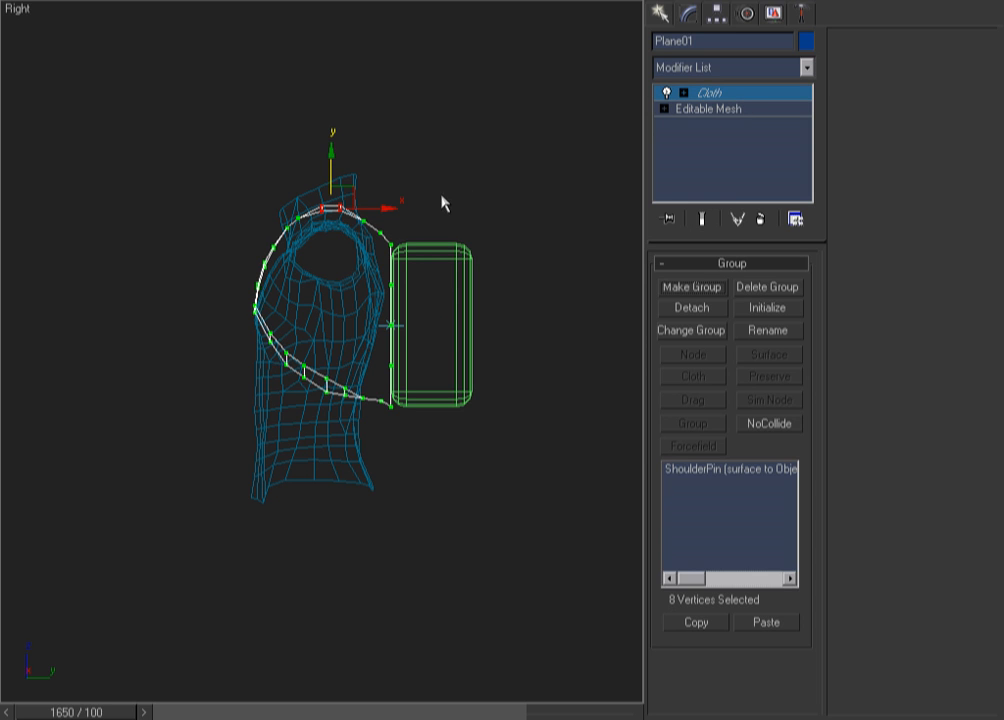
left_click(430, 218)
key("ctrl+w")
left_click_drag(466, 196, 276, 465)
right_click(343, 500)
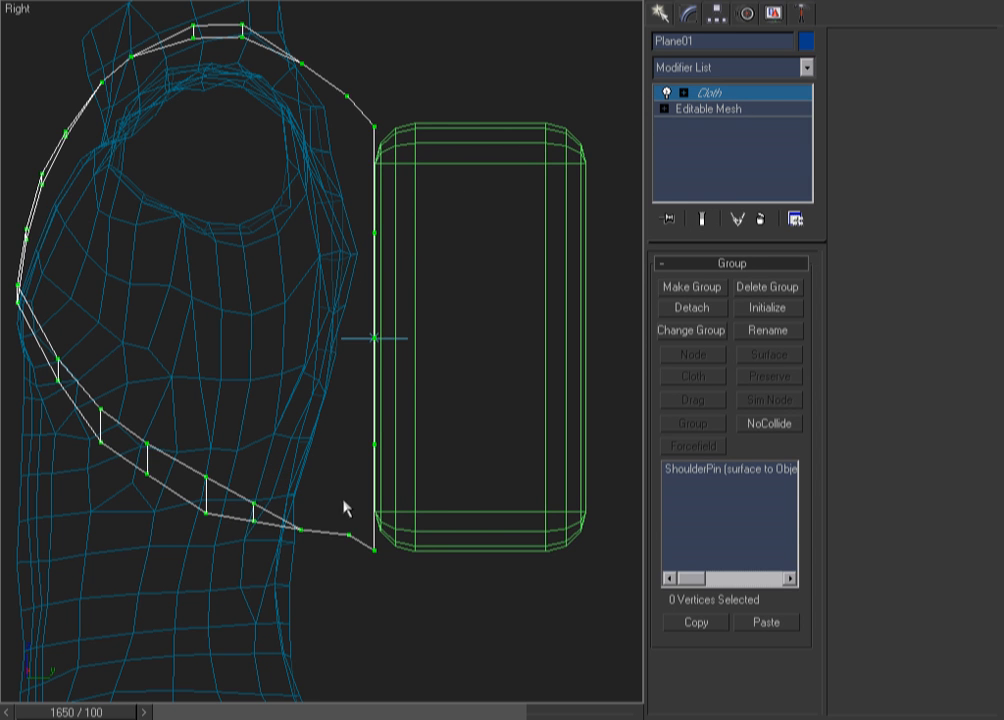
left_click(378, 125)
left_click(375, 234, "ctrl")
left_click_drag(377, 257, 387, 540)
middle_click_drag(468, 438, 405, 425, "alt")
key("F3")
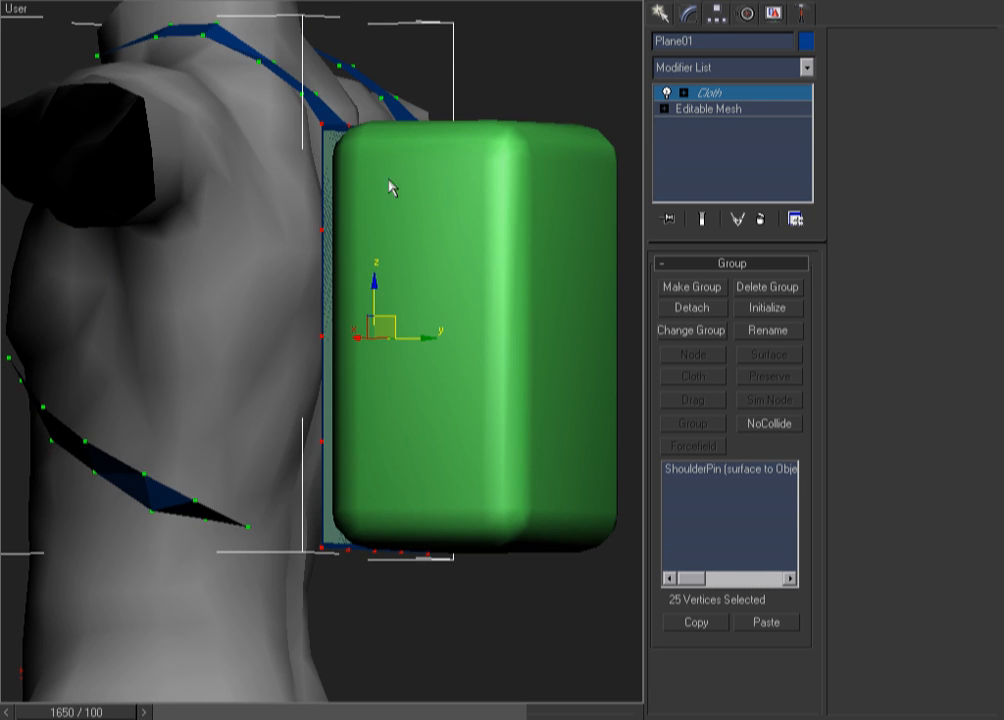
key("F3")
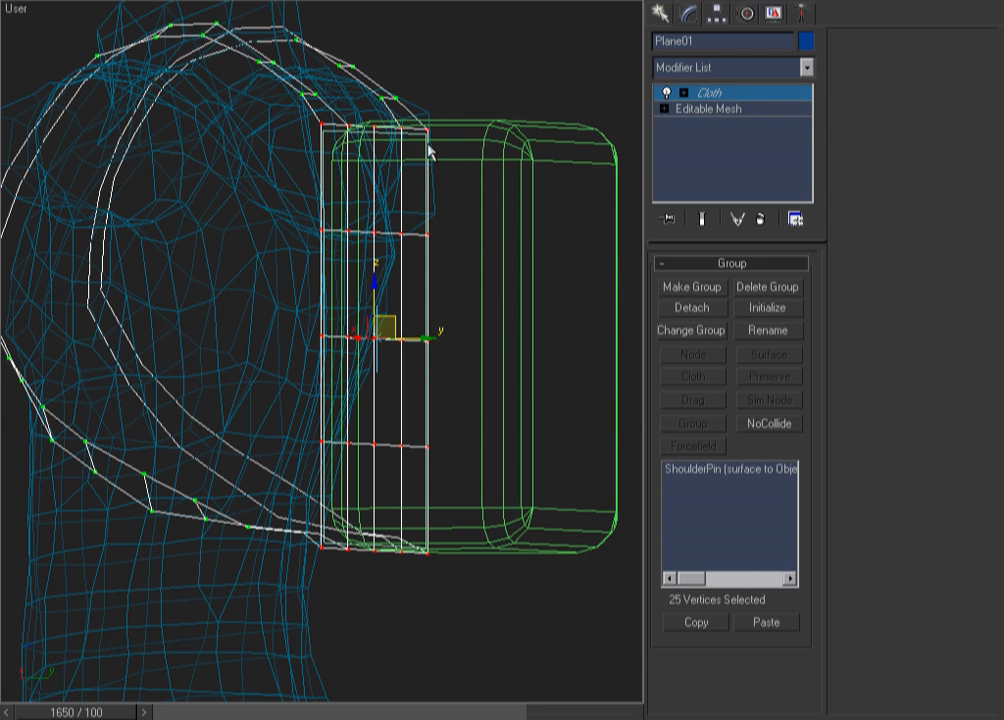
left_click(681, 289)
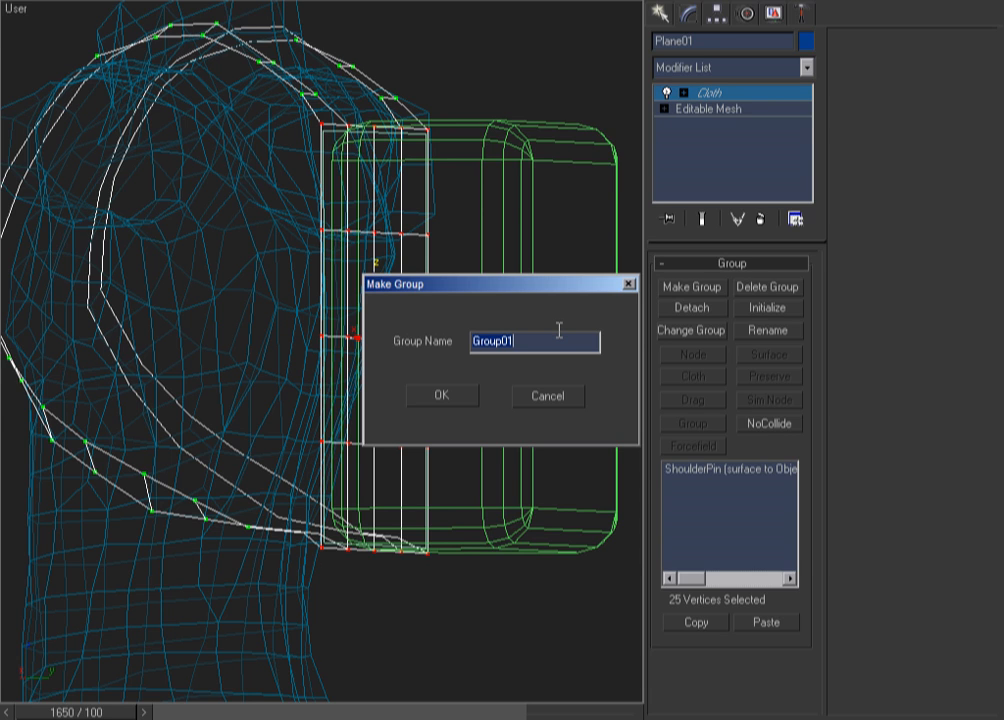
type("B")
key("Return")
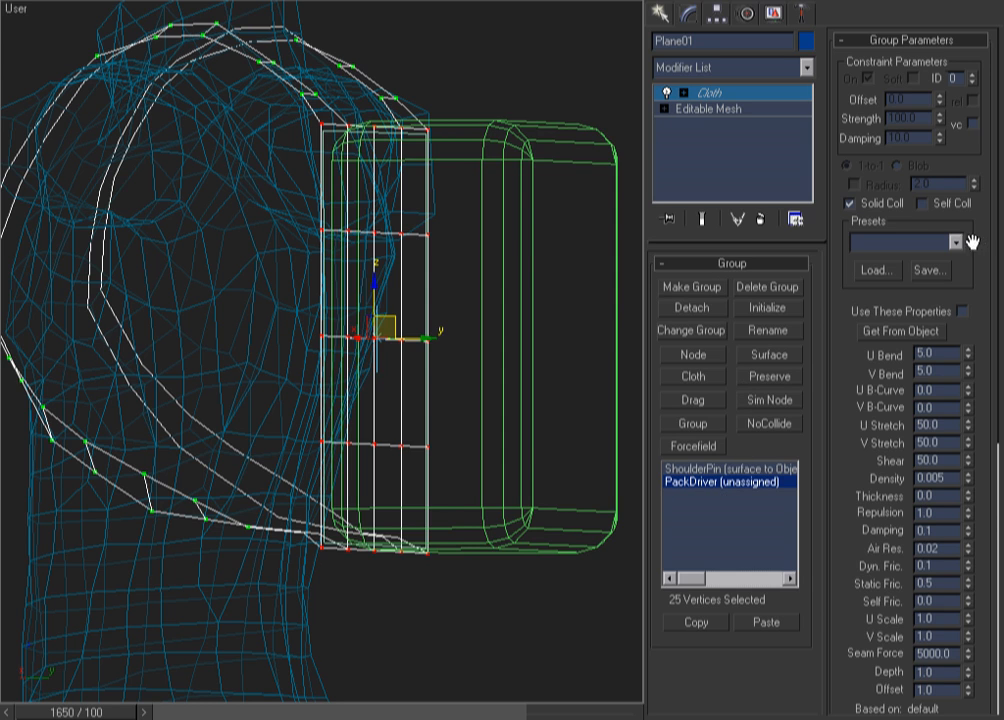
Enable Use These Properties for the PackDriver group and copy the cloth properties from the object.
left_click(852, 311)
left_click_drag(836, 309, 829, 124)
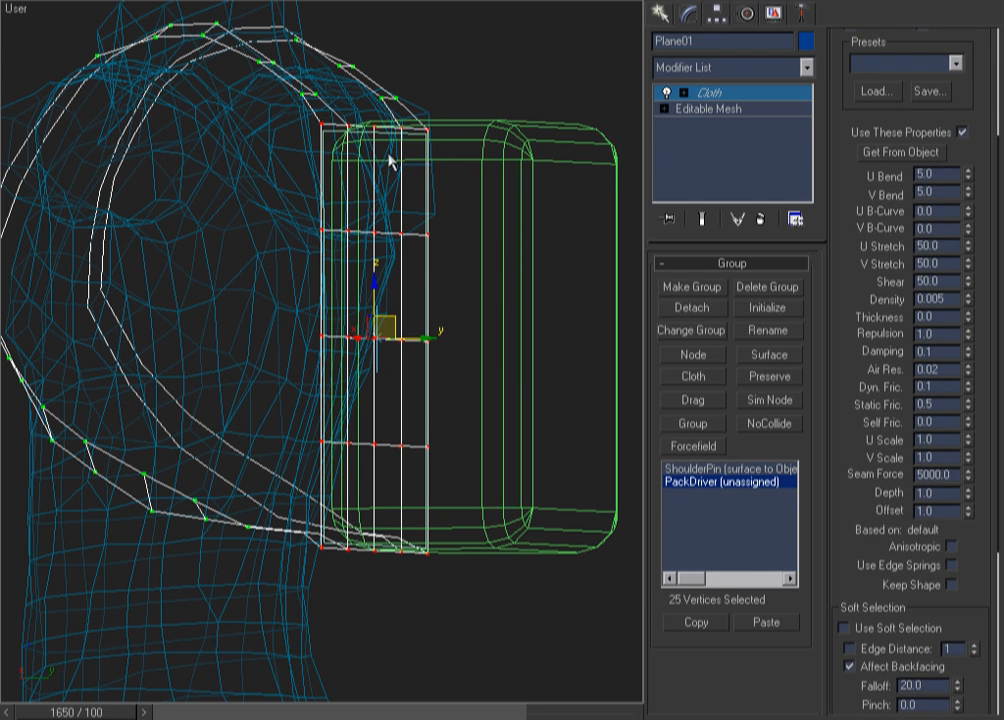
left_click(921, 154)
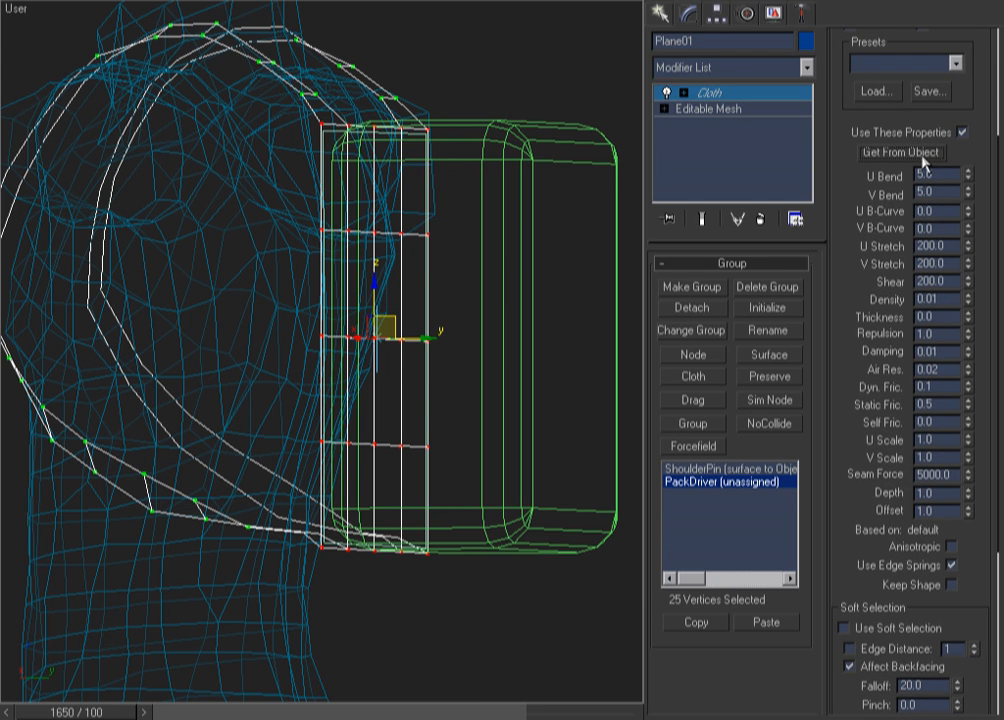
Set PackDriver's U/V Bend, U/V Stretch and Shear to 500, enable Keep Shape, and deselect the straps.
double_click(940, 178)
type("500")
key("Return")
double_click(946, 245)
type("500")
key("Return")
double_click(944, 281)
type("500")
key("Return")
left_click(951, 584)
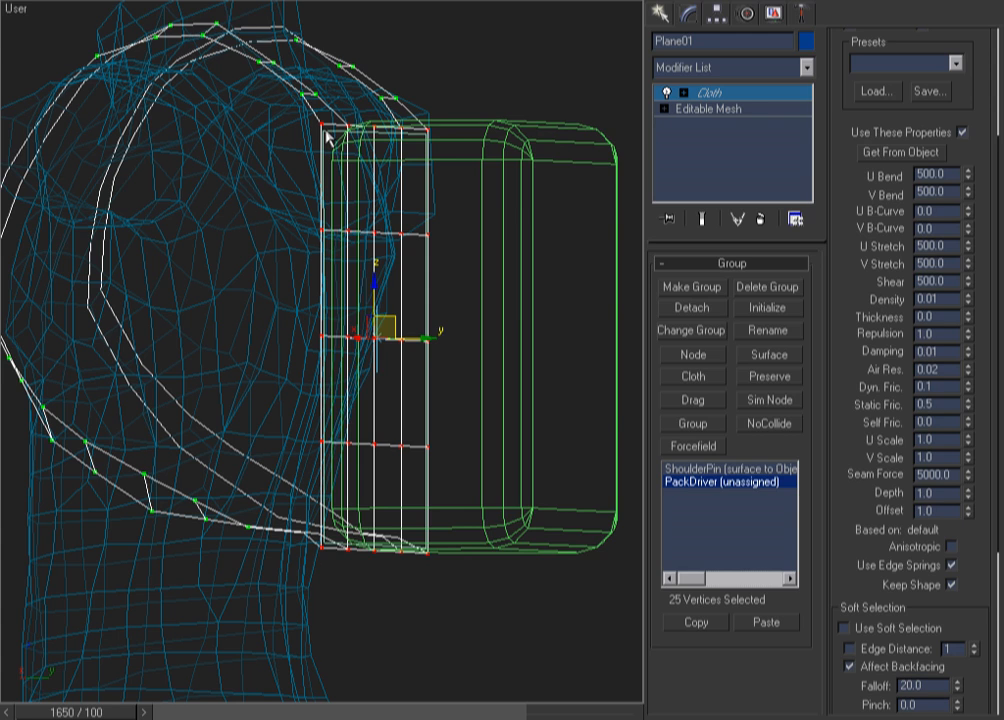
left_click(384, 382)
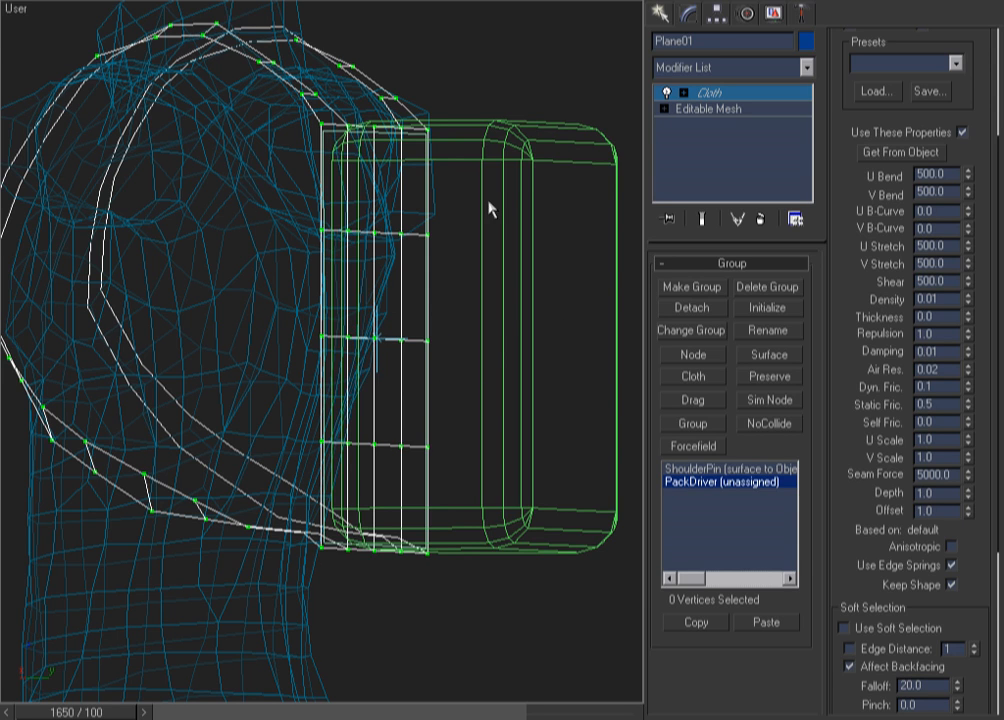
left_click(742, 100)
left_click(522, 74)
Exit the straps' Cloth group level and select the torso mesh.
key("r")
key("F3")
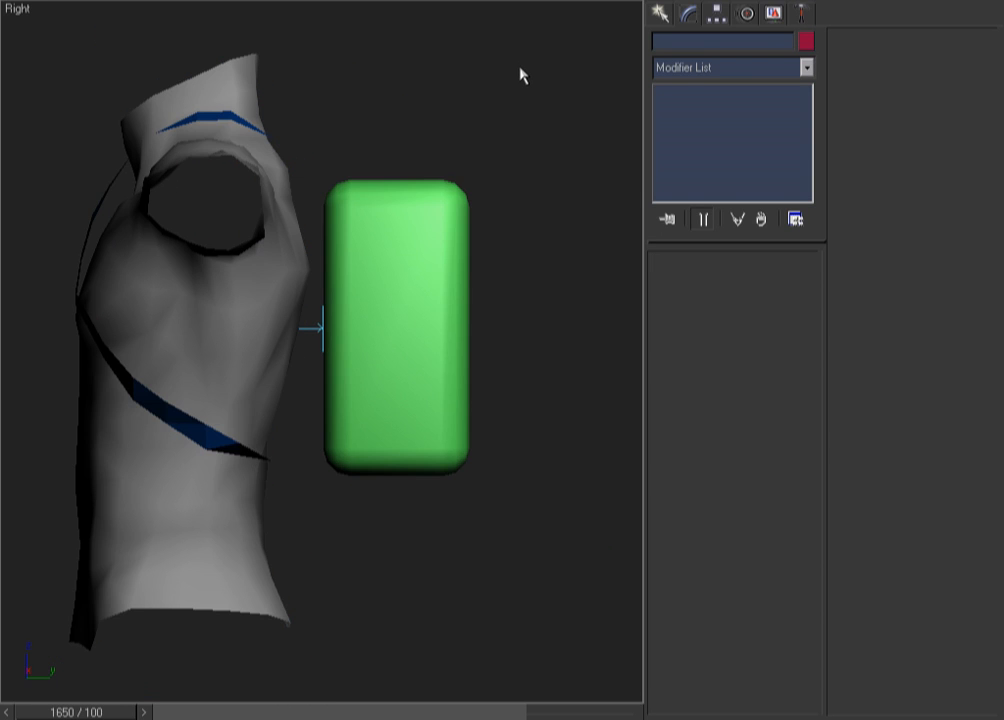
left_click(231, 74)
middle_click_drag(231, 74, 287, 141, "alt")
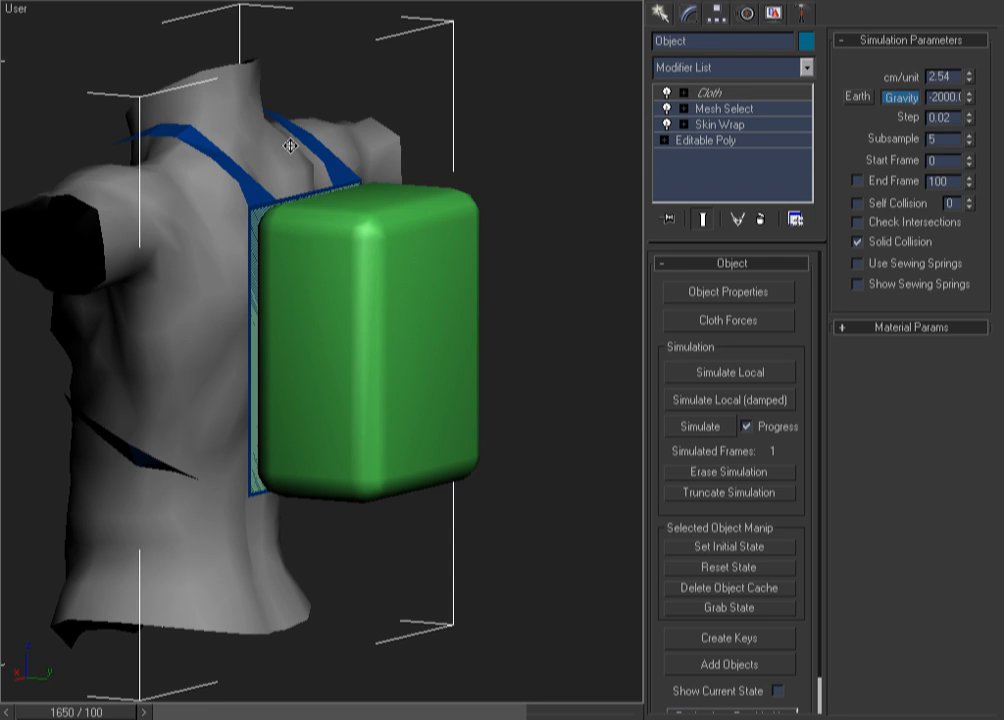
key("F3")
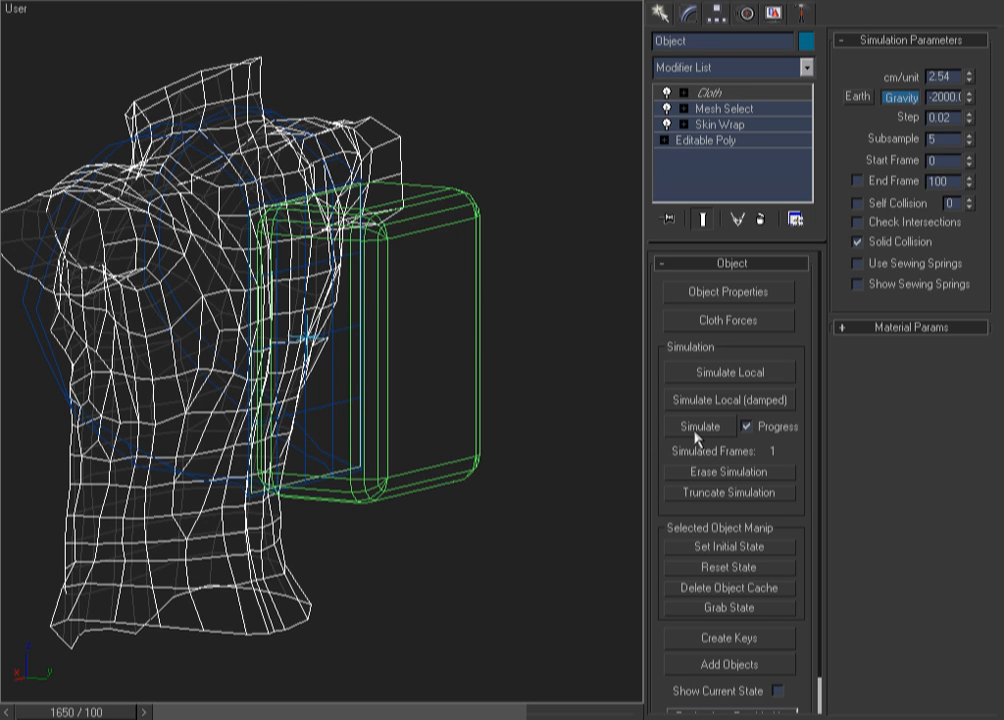
Set the animation range to start at frame 0 and end at frame 100.
left_click(576, 703)
right_click(845, 688)
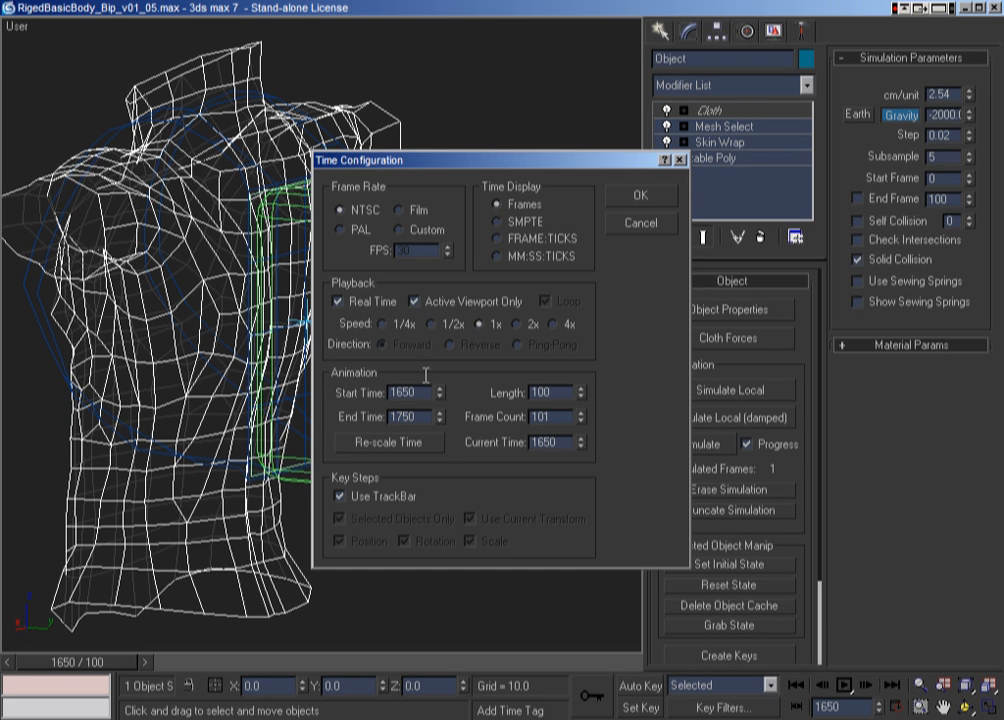
right_click(440, 395)
left_click_drag(423, 417, 346, 425)
type("2")
type("00")
key("Return")
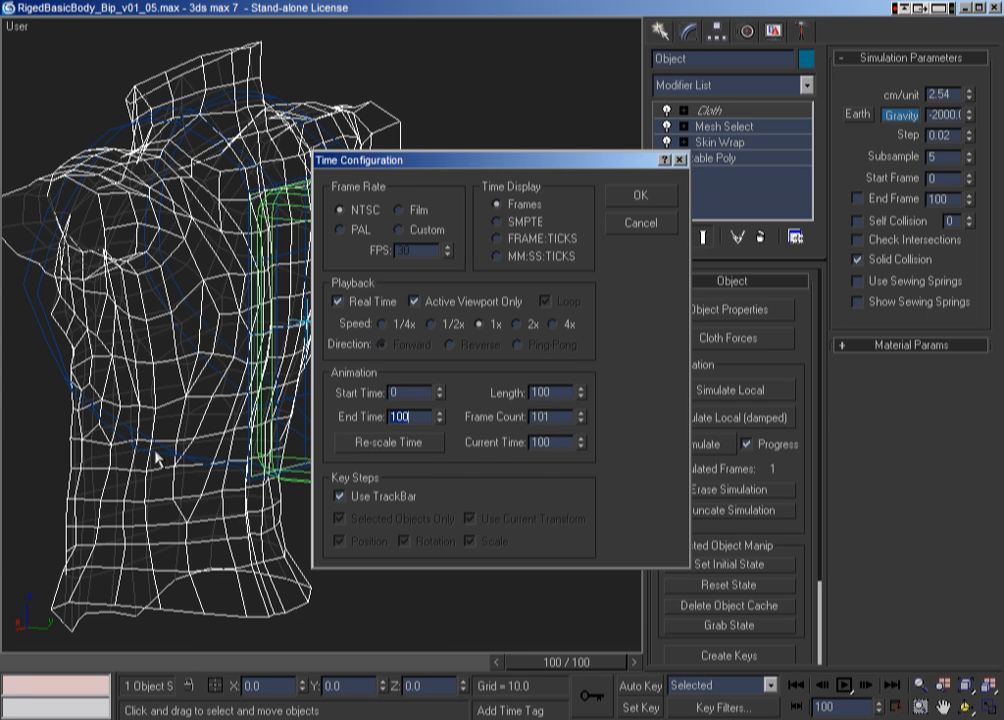
left_click(616, 199)
Run the Cloth simulation, stop it at about frame 18, and inspect the straps from the front.
key("z")
key("F3")
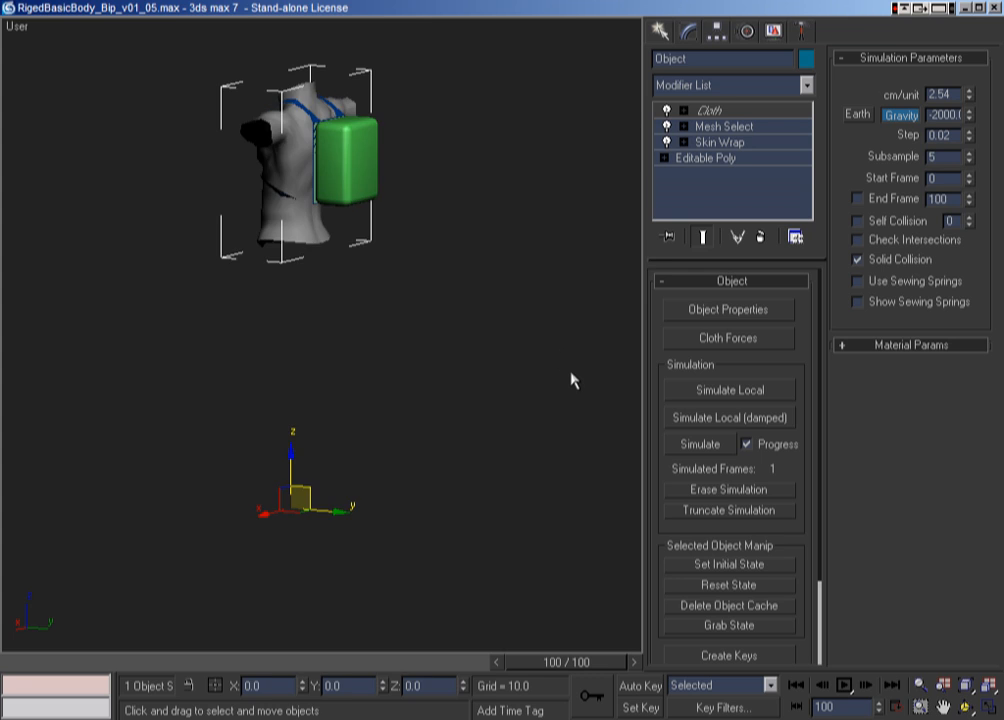
key("ctrl+w")
left_click_drag(427, 40, 372, 269)
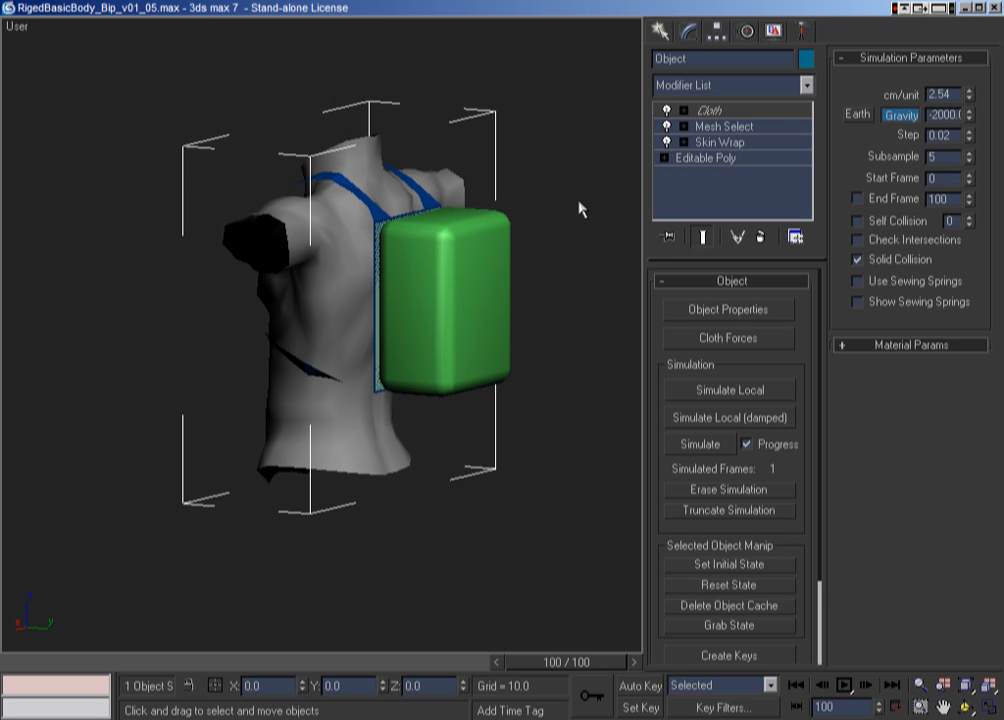
key("ctrl+x")
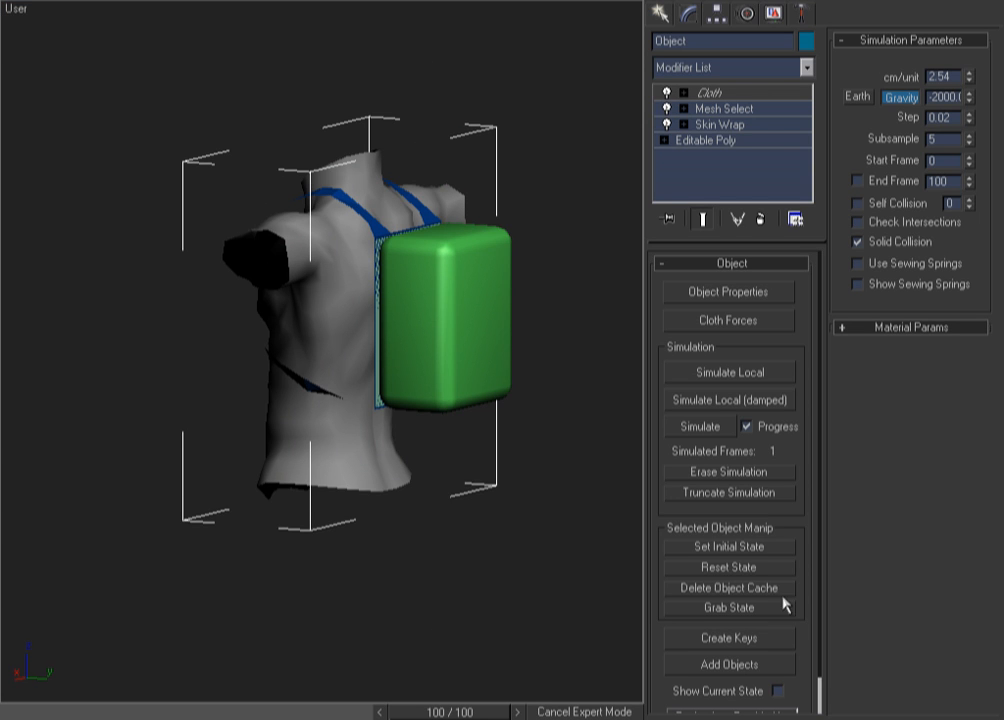
left_click(714, 427)
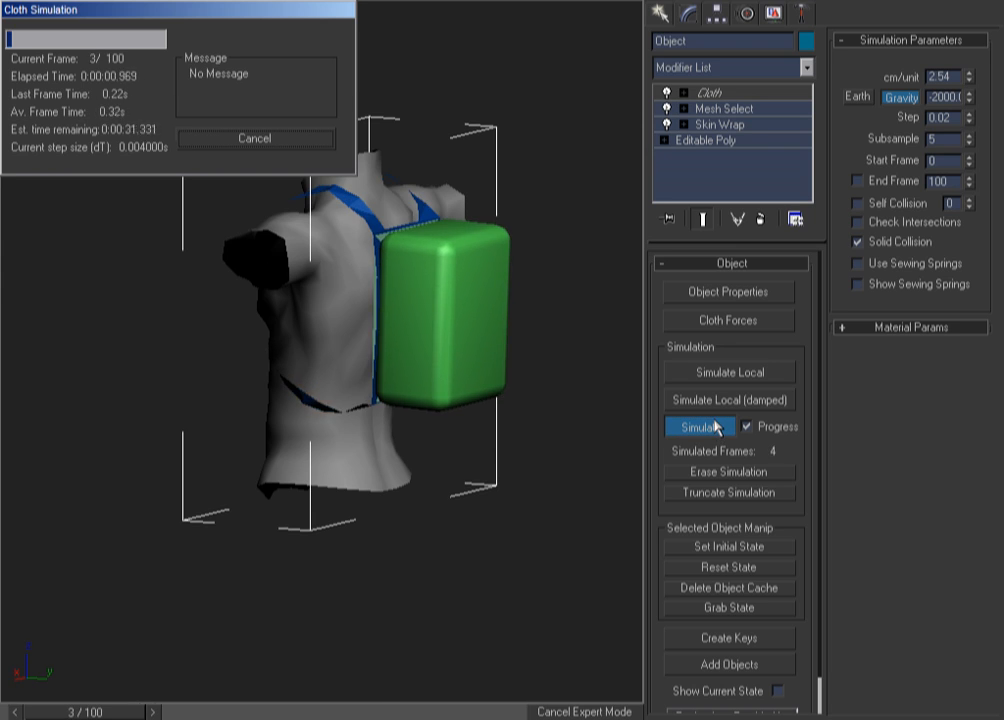
left_click(273, 141)
middle_click_drag(300, 194, 441, 201, "alt")
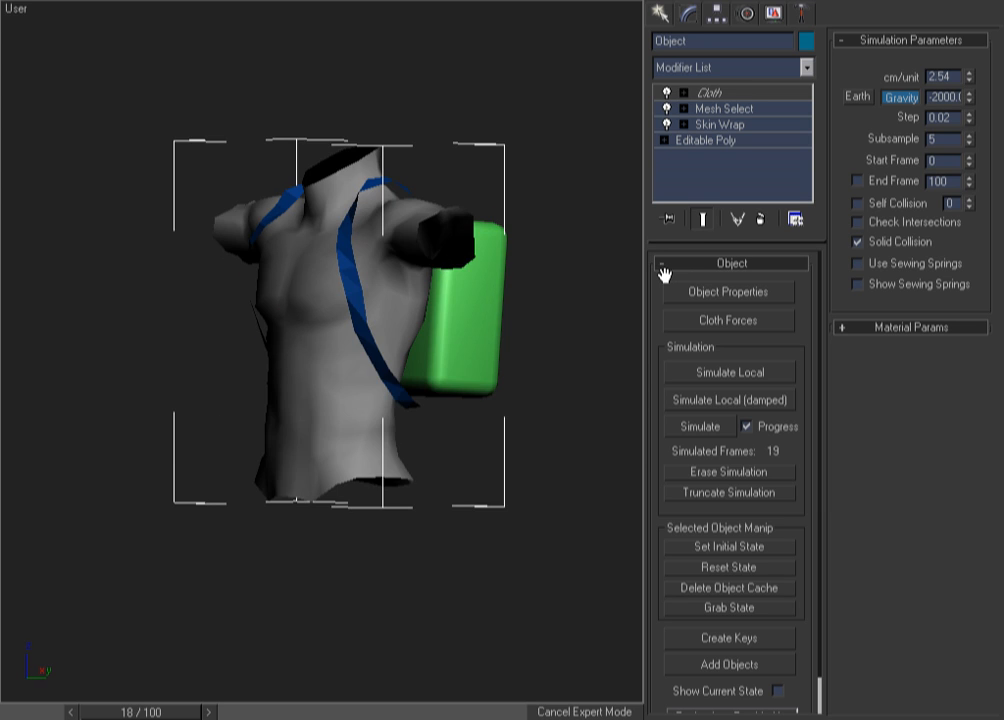
Return to frame 0 and edit the torso's collision Offset and Depth in the Cloth object properties.
key("F3")
key("Home")
key("r")
key("F3")
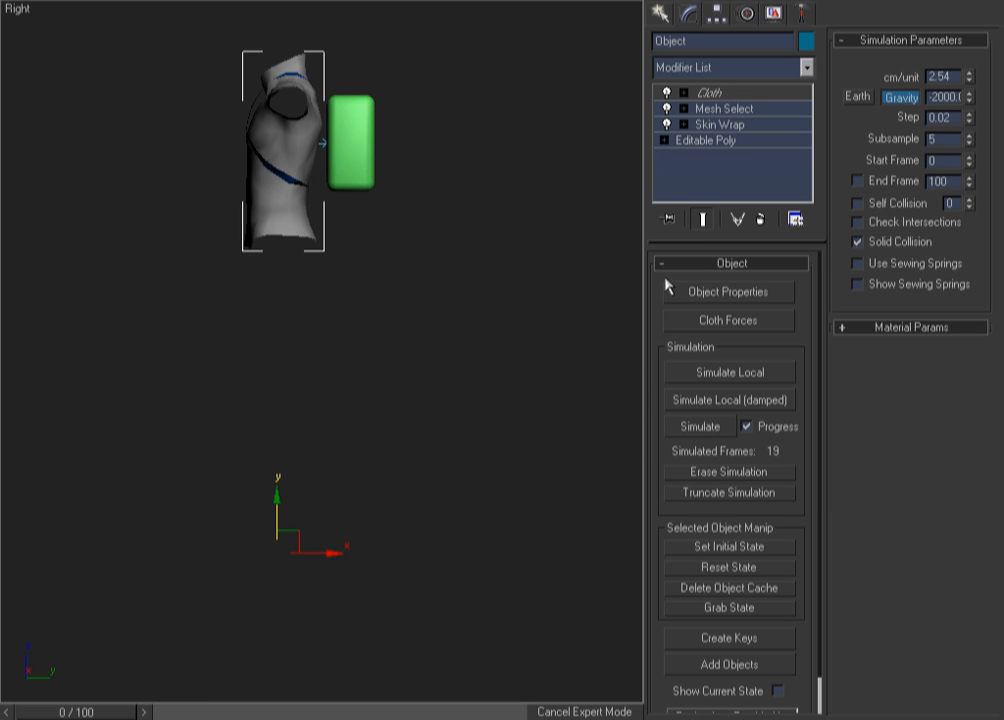
left_click(729, 293)
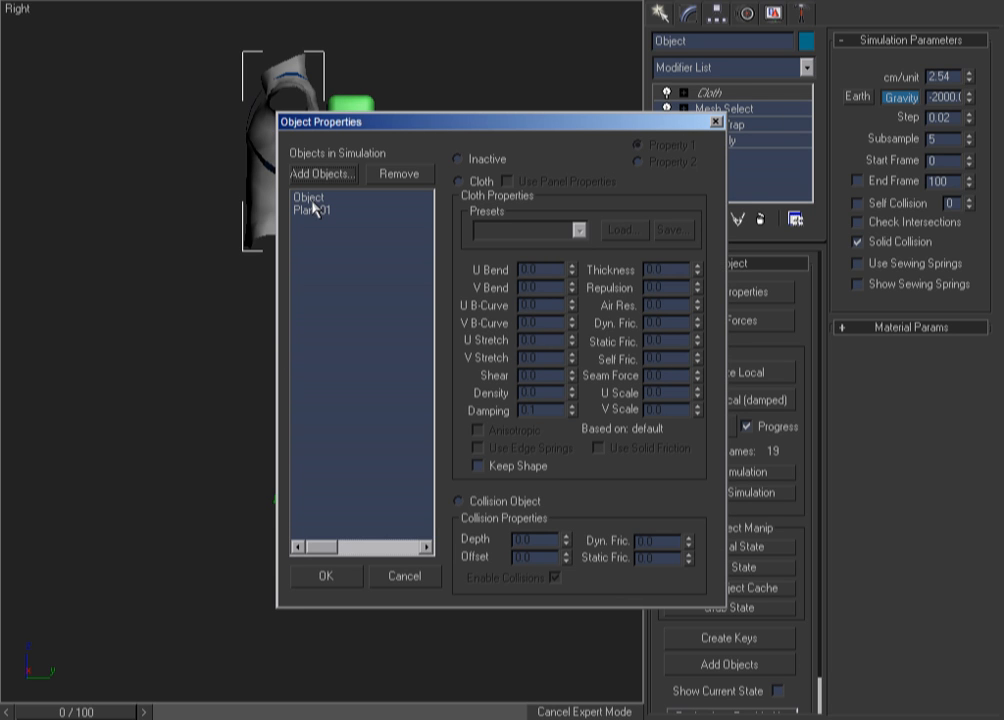
left_click(316, 199)
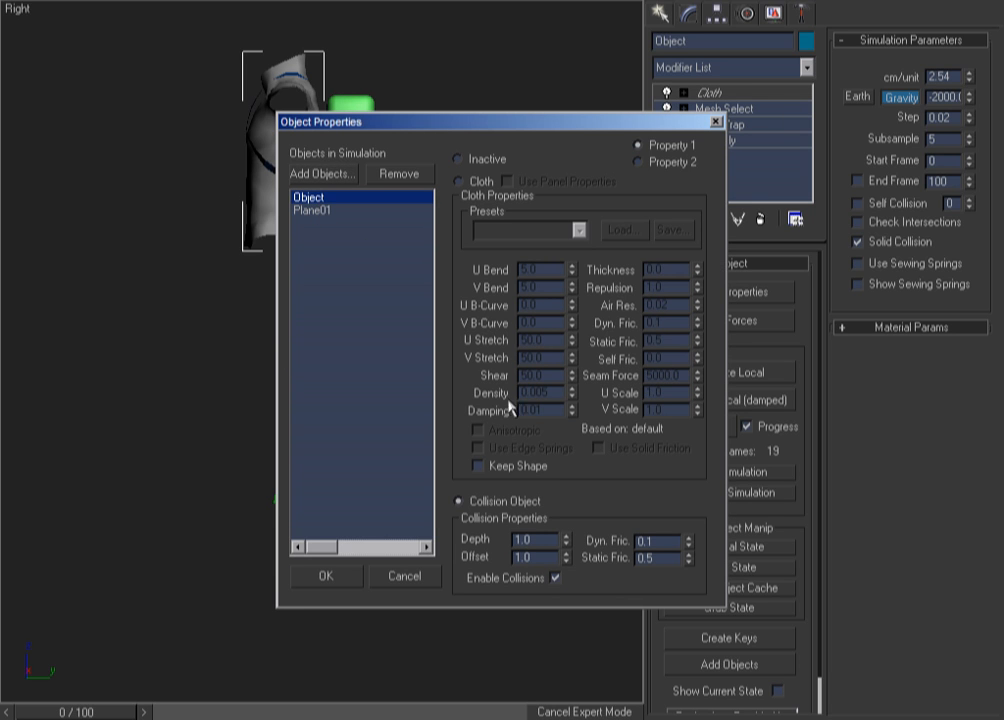
left_click_drag(541, 557, 515, 557)
key("BackSpace")
left_click_drag(553, 540, 349, 563)
left_click(350, 577)
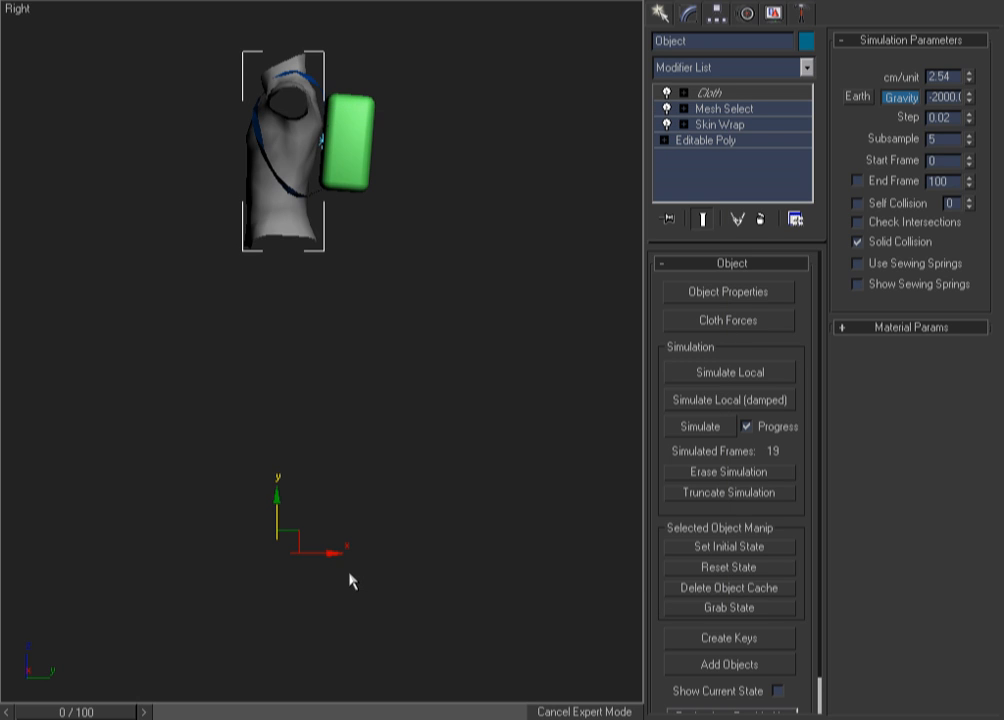
Examine the clearance between the strap and the torso's side below the armpit, in shaded and wireframe display.
middle_click_drag(341, 329, 478, 311, "alt")
key("ctrl+w")
left_click_drag(397, 52, 268, 213)
right_click(272, 216)
key("F3")
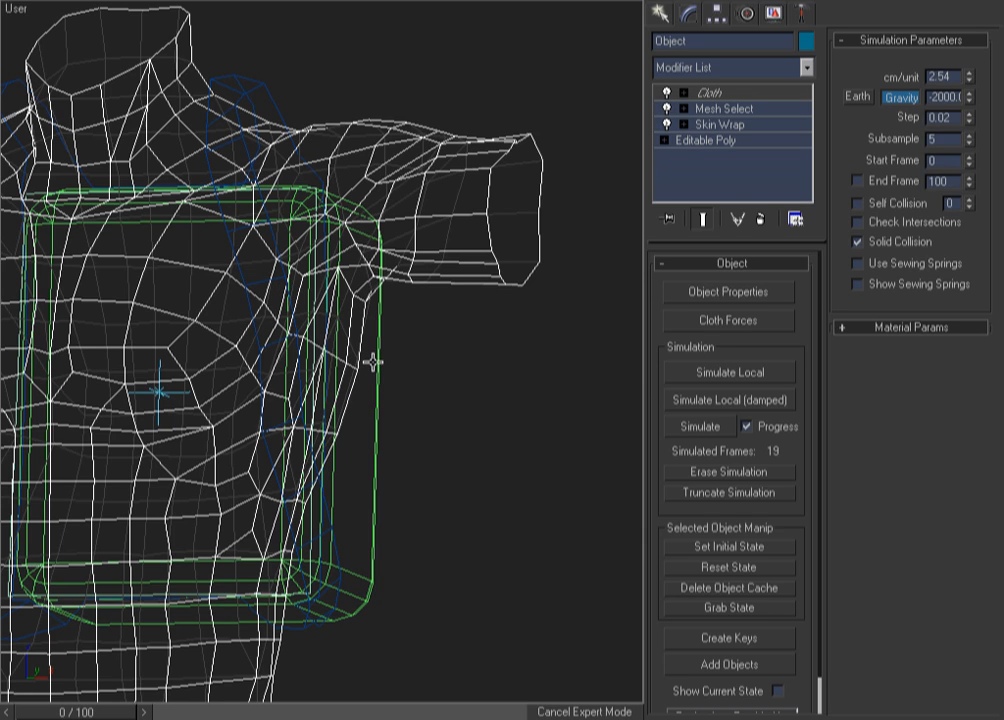
key("ctrl+shift+d")
mouse_move(414, 321)
left_mouse_down()
mouse_move(348, 339)
mouse_move(418, 370)
left_mouse_up()
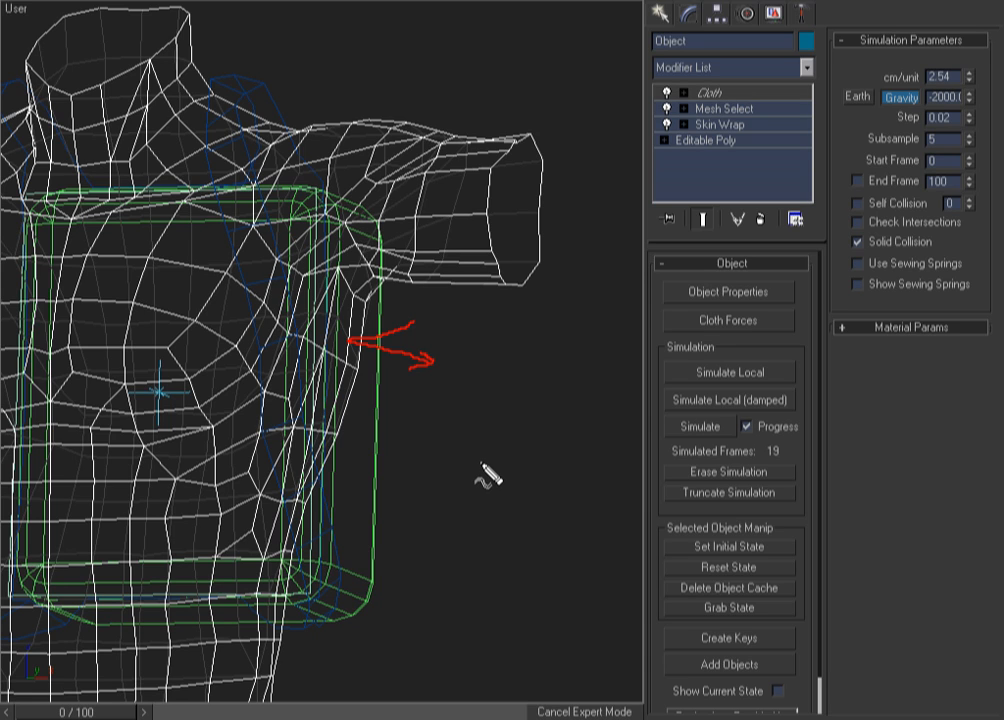
right_click(450, 380)
right_click(500, 362)
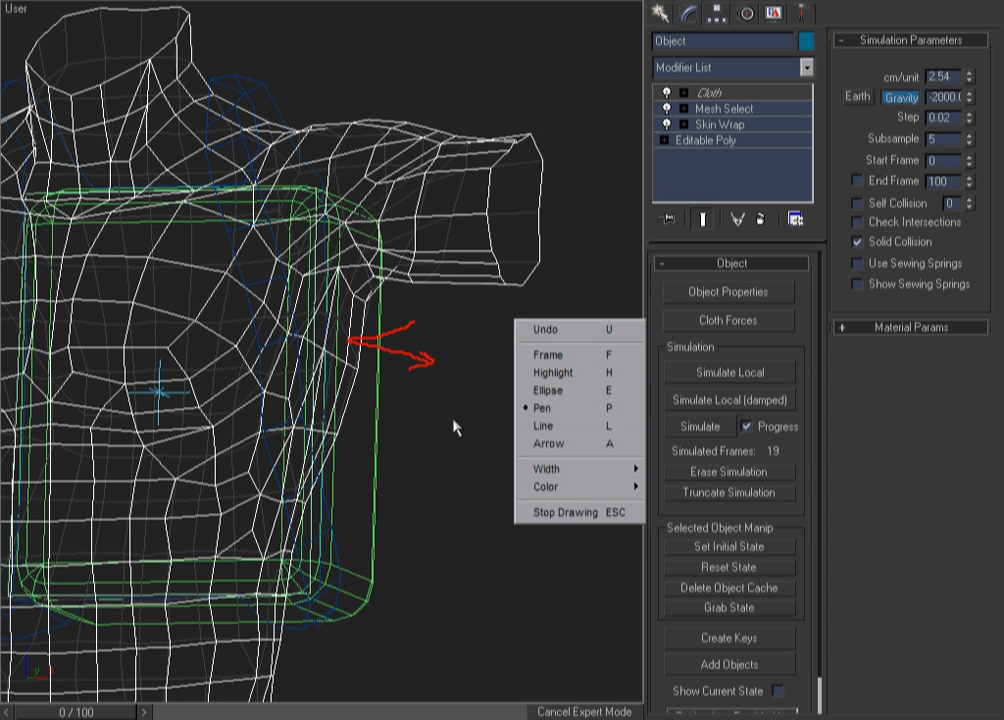
key("Escape")
key("Escape")
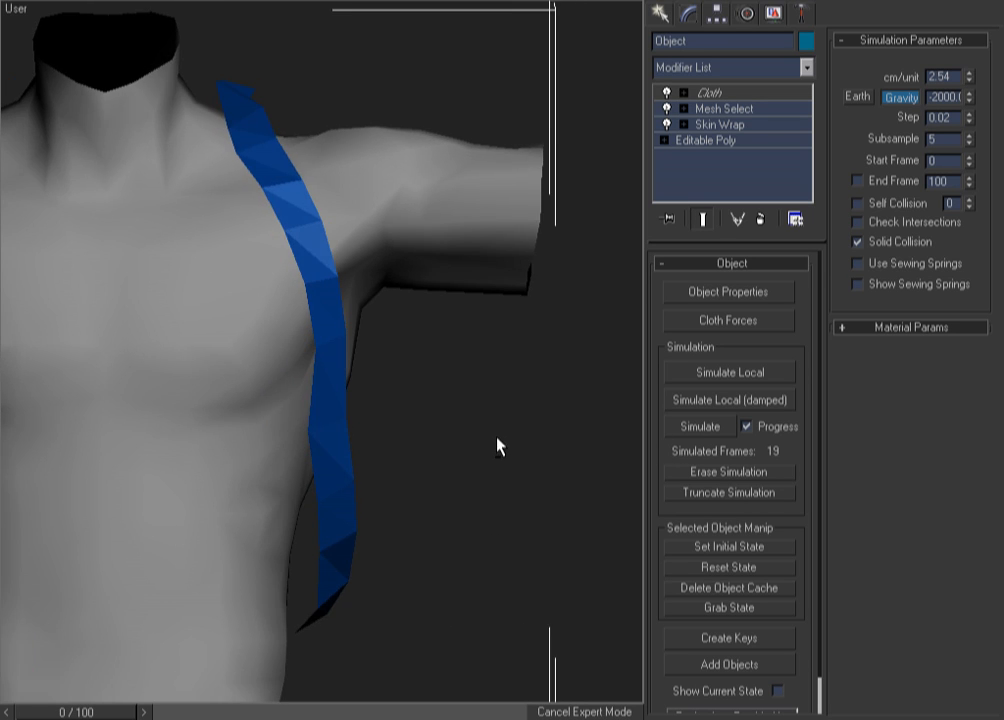
Erase the cached simulation and reset the strap mesh to its original state.
left_click(724, 474)
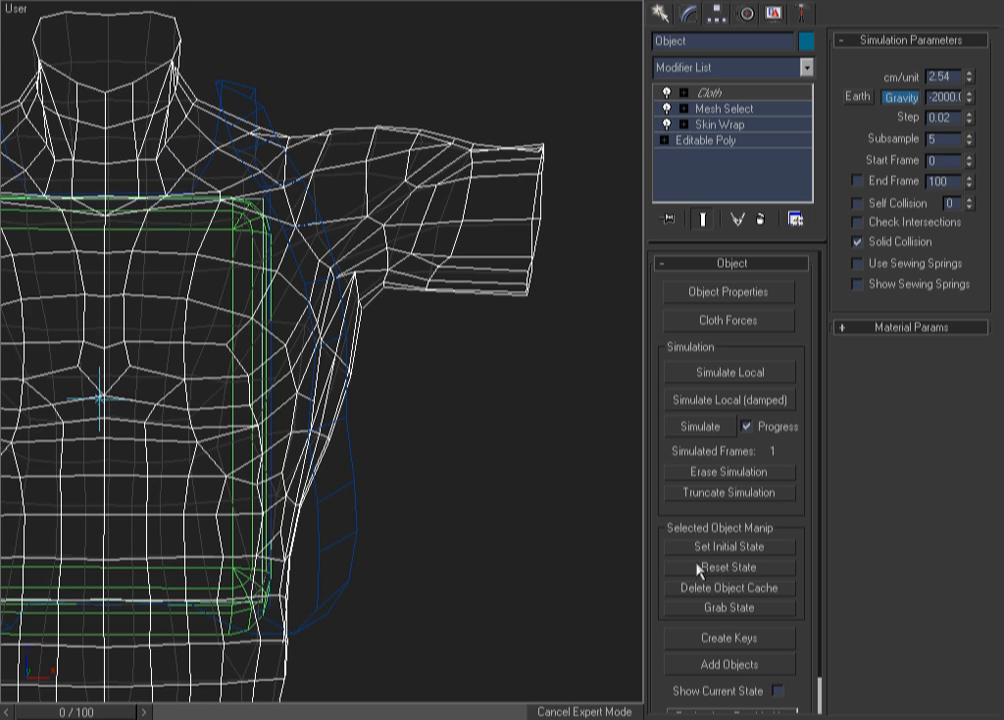
left_click(437, 482)
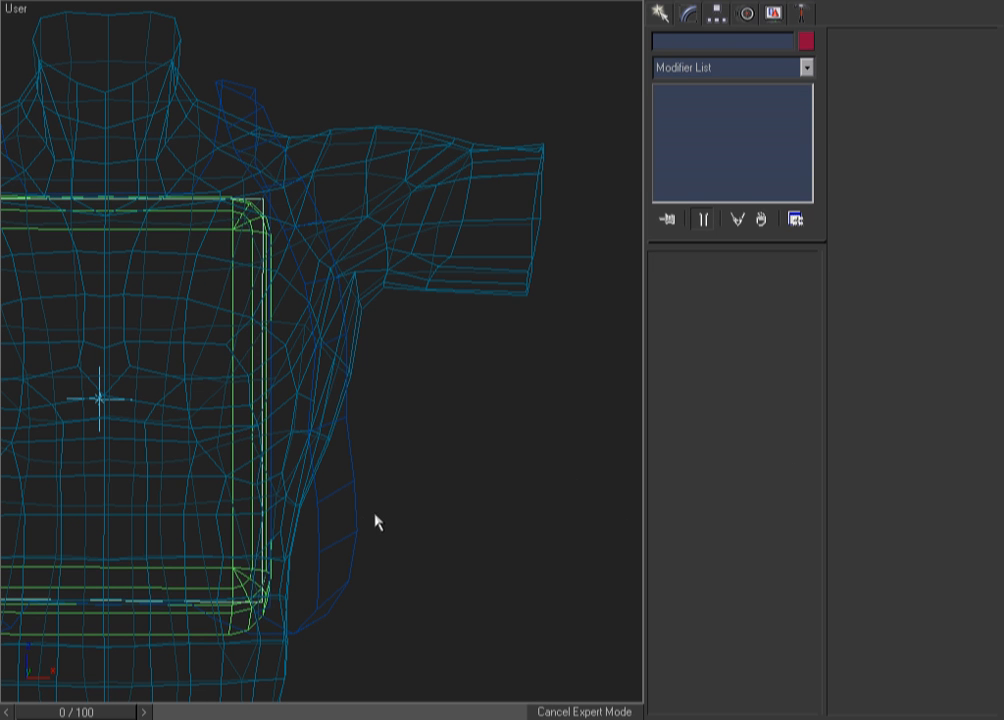
left_click(347, 545)
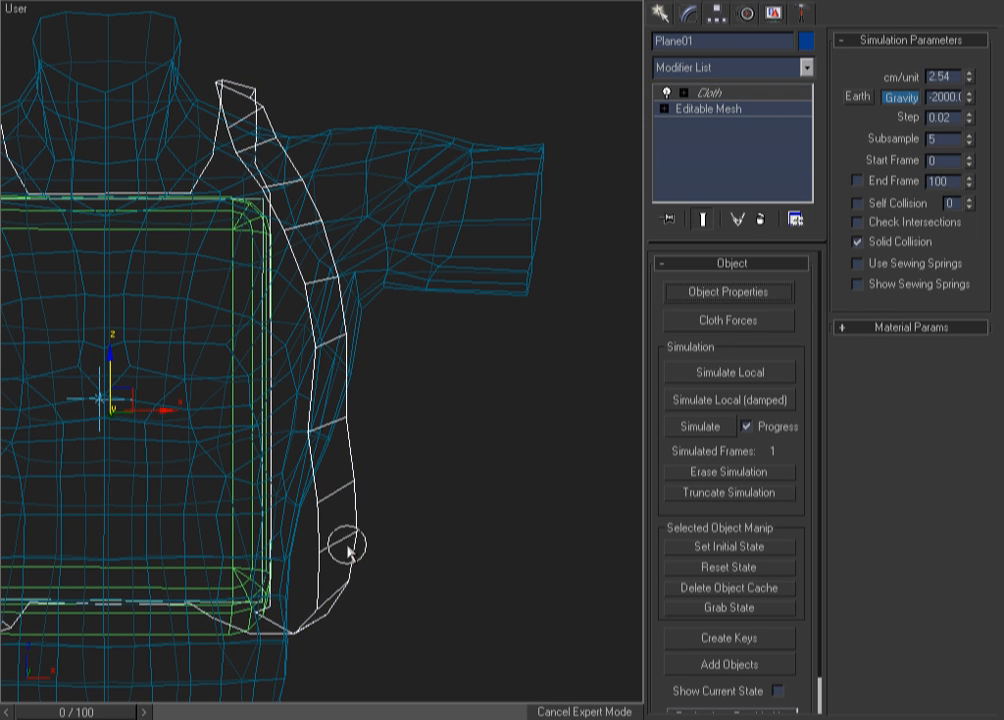
left_click(724, 568)
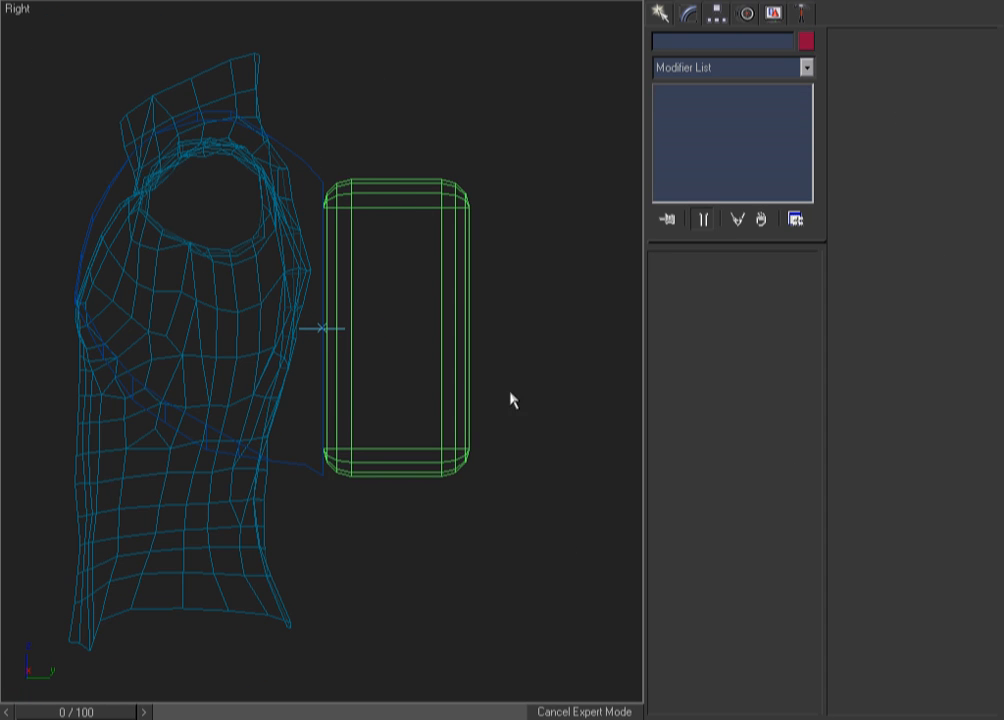
Simulate the straps again from the side view, stopping at about frame 19, and inspect how they settle.
left_click(305, 466)
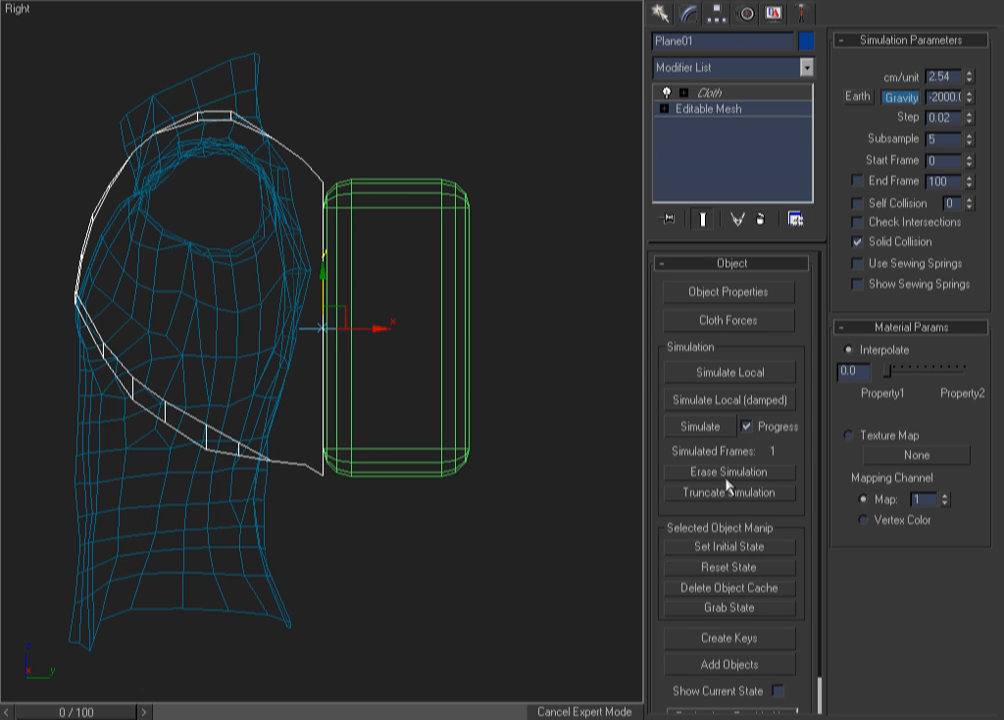
left_click(706, 428)
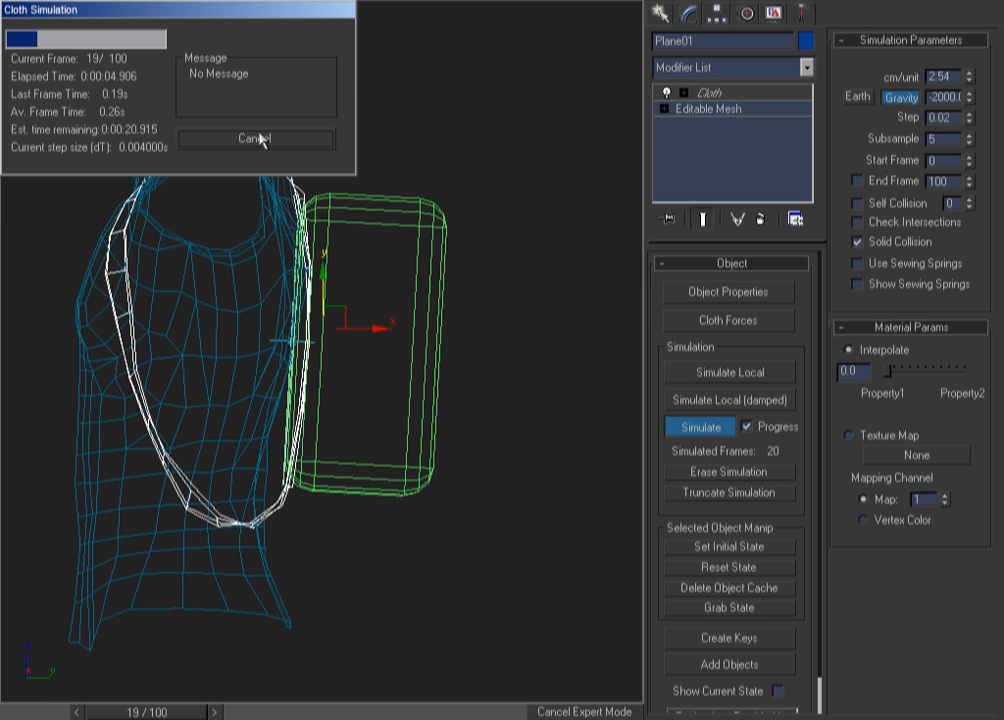
left_click(258, 138)
mouse_move(449, 370)
left_mouse_down("alt")
mouse_move(325, 459)
mouse_move(250, 474)
left_mouse_up("alt")
key("shift+z")
key("F3")
key("F3")
key("F3")
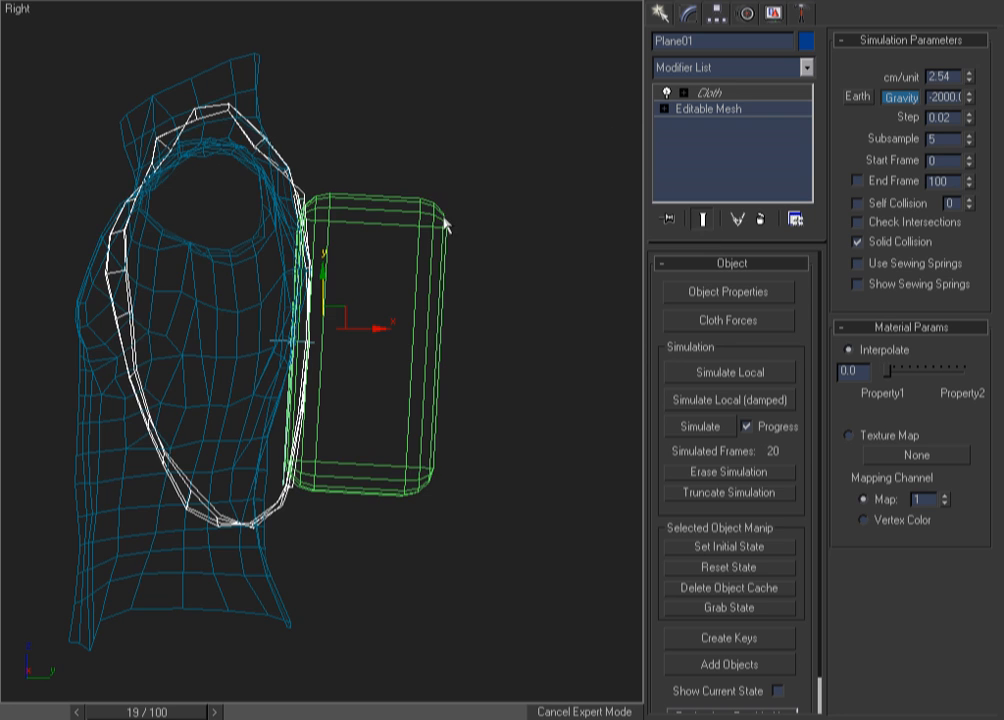
Set the ShoulderPin group's constraint Offset to 0.2 and check the torso's entry in the Cloth object properties.
left_click(712, 93)
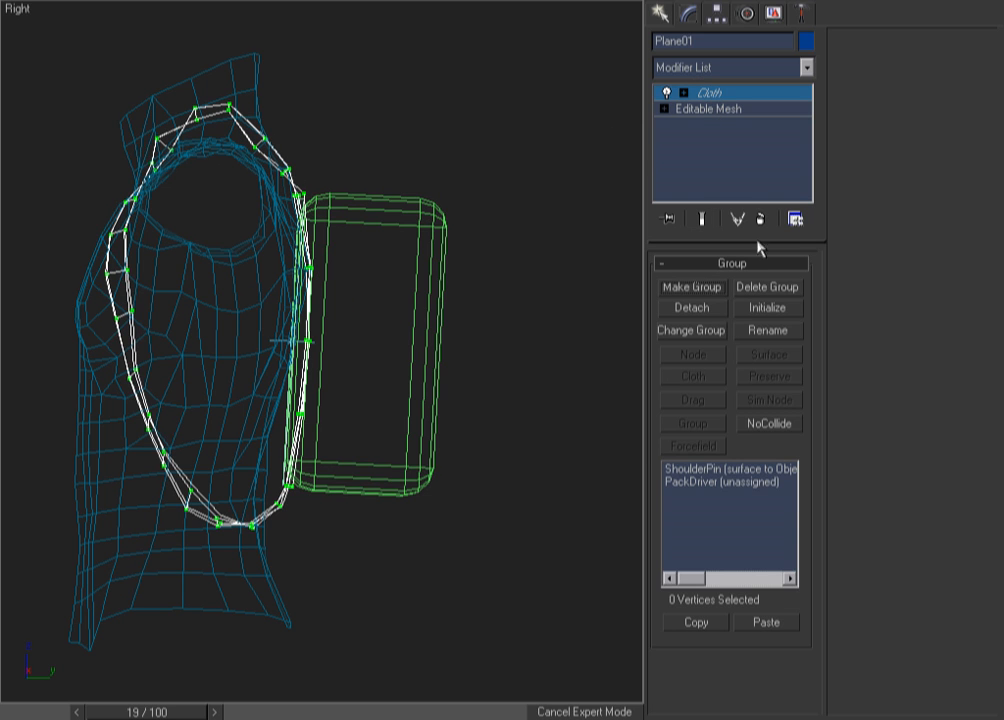
left_click(715, 470)
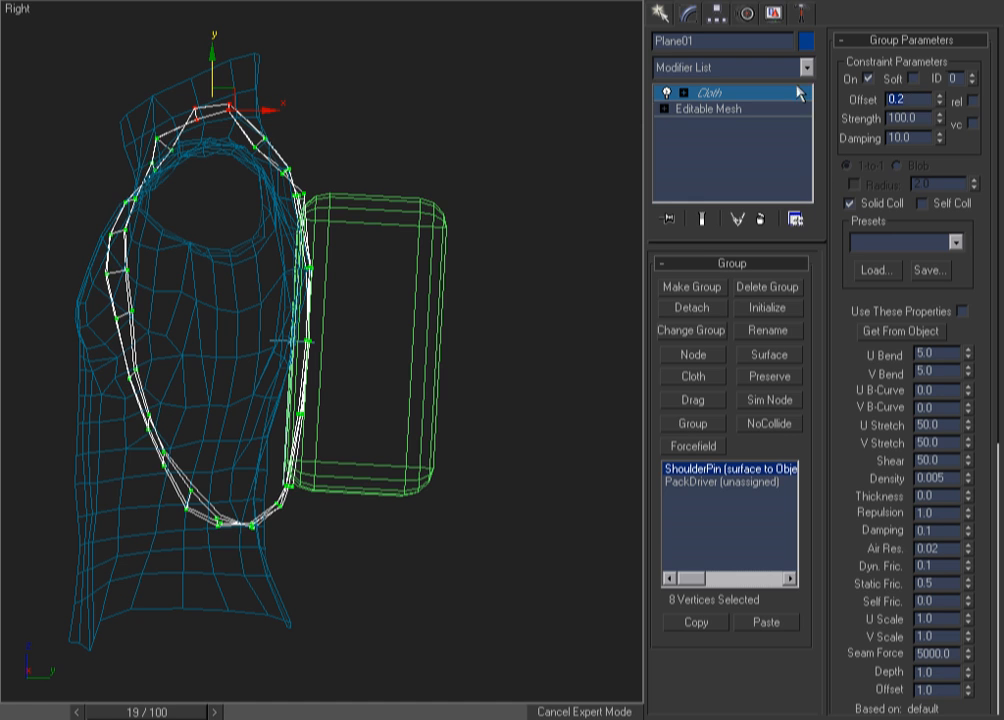
left_click(766, 96)
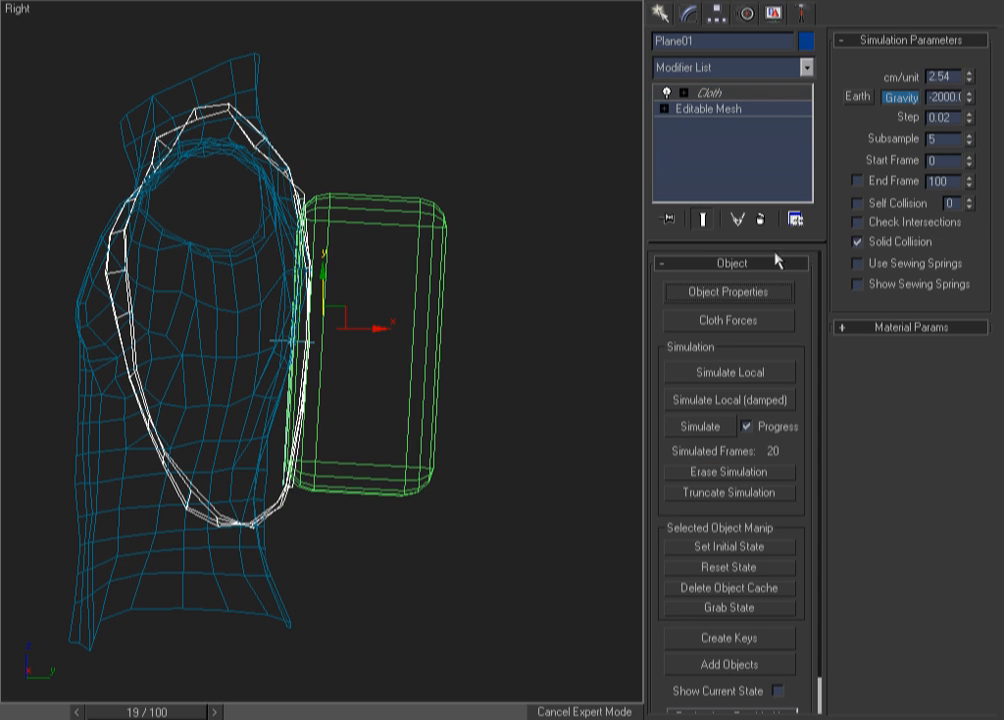
left_click(738, 292)
left_click(322, 200)
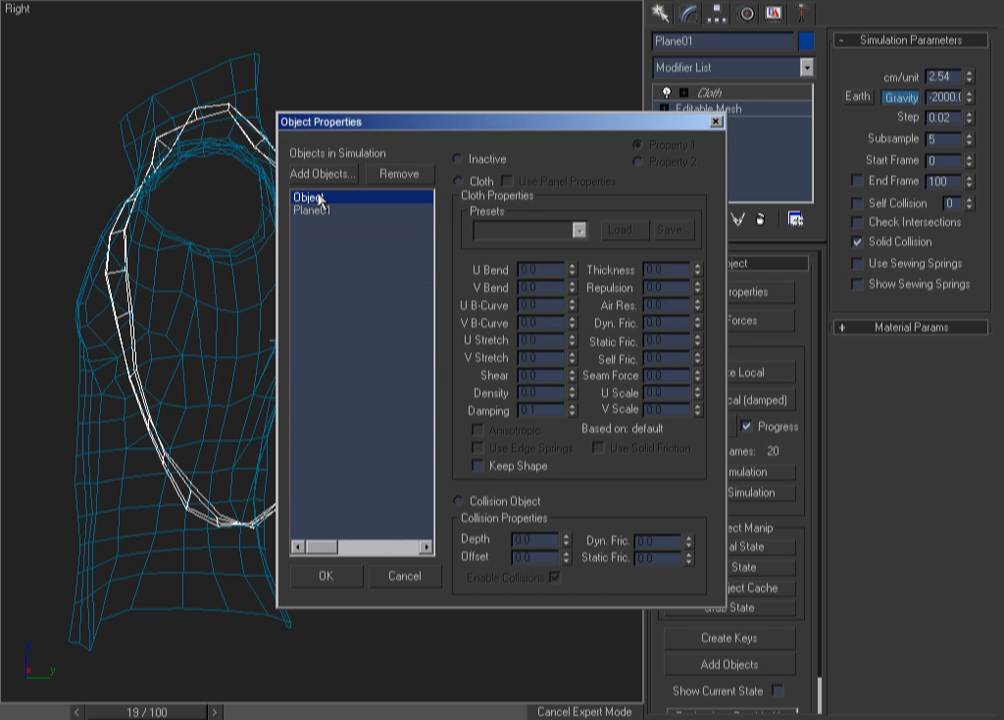
left_click(312, 577)
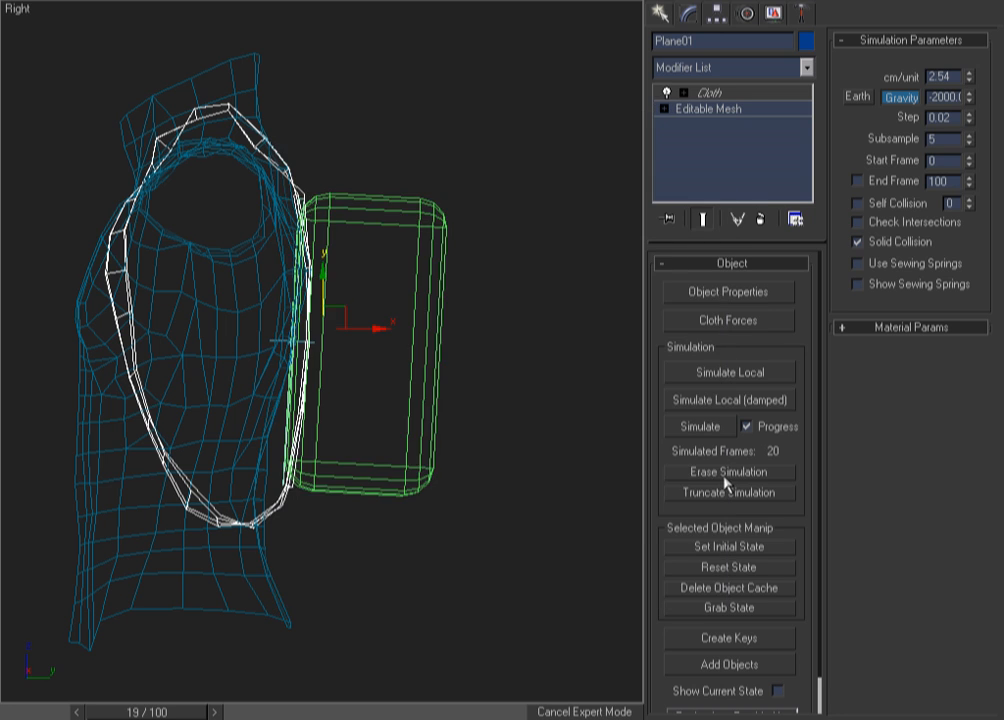
Erase the simulation and simulate the straps with the new pin offset, stopping at about frame 22.
left_click(707, 473)
left_click(700, 427)
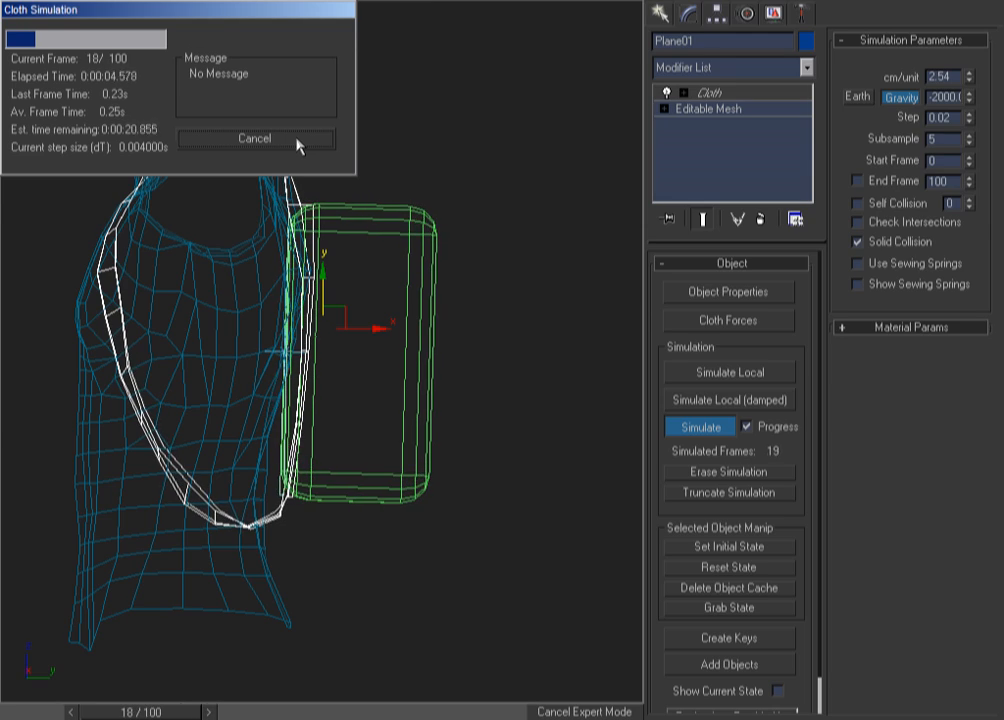
left_click(297, 144)
left_click(297, 144)
key("F3")
mouse_move(477, 352)
middle_mouse_down("alt")
mouse_move(430, 410)
mouse_move(560, 405)
mouse_move(453, 464)
mouse_move(426, 468)
mouse_move(350, 437)
middle_mouse_up("alt")
key("F3")
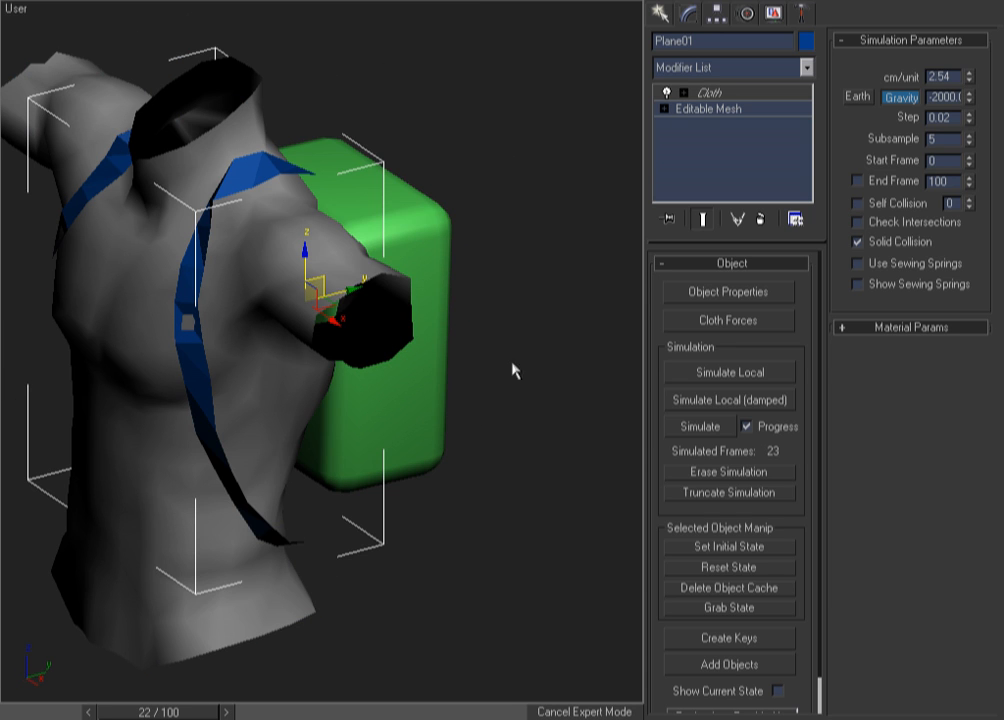
Review the simulated strap motion from frame 0 to 19 around the shoulders and chest.
key("Home")
key("F3")
key("F3")
left_click_drag(44, 713, 110, 712)
middle_click_drag(290, 430, 405, 441, "alt")
key("F3")
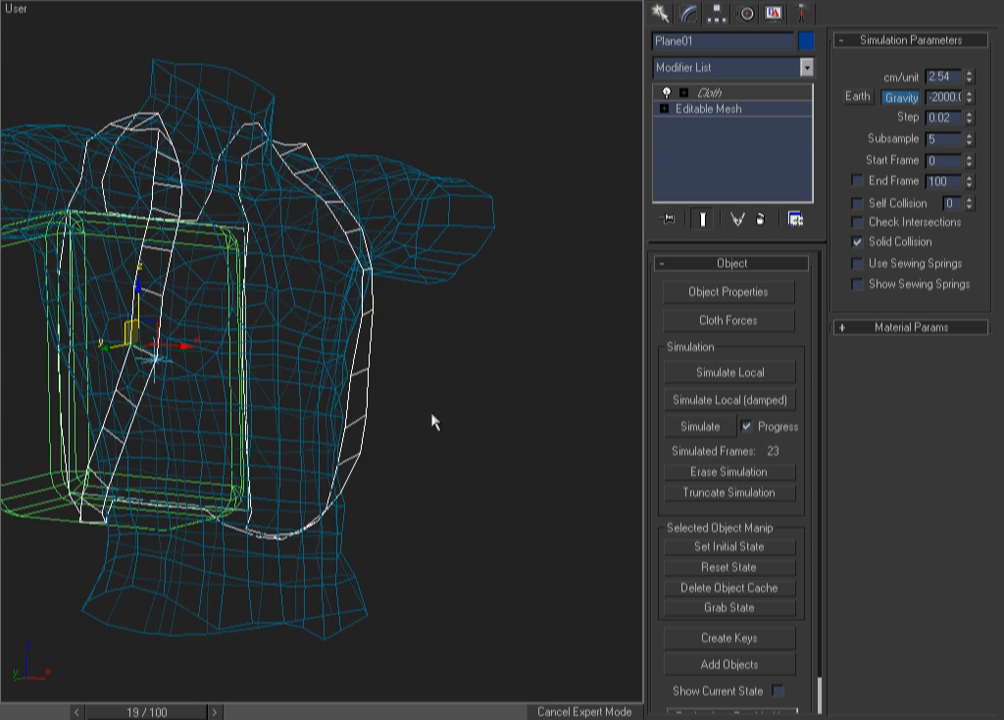
Erase the strap simulation and return to frame 0.
key("F3")
left_click(748, 476)
key("Home")
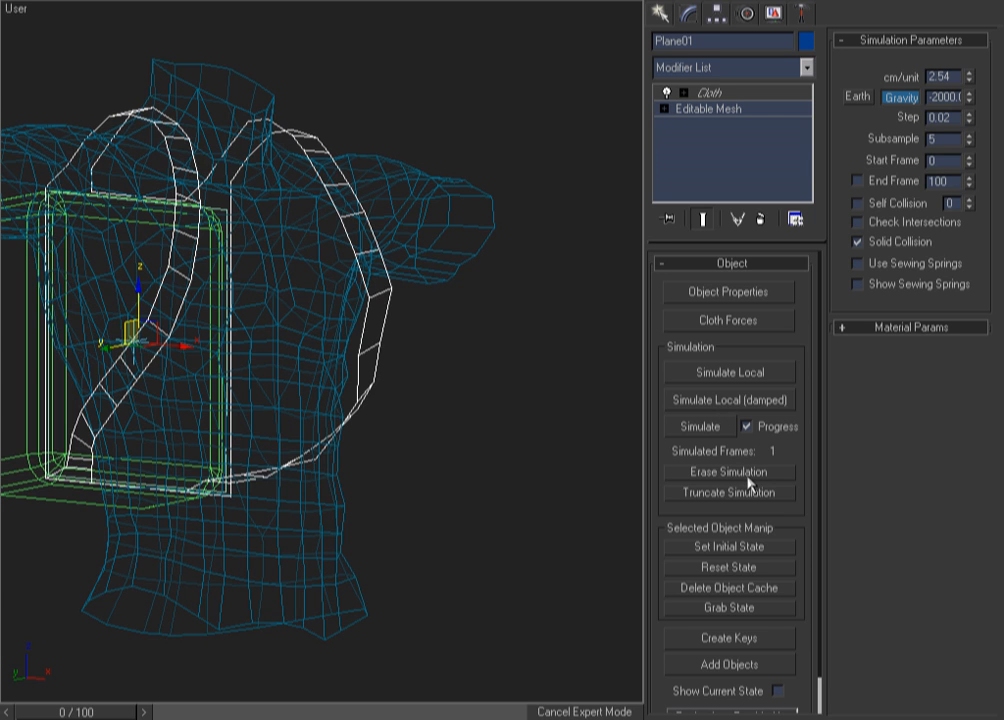
Reduce the ShoulderPin group to the four rear vertices on top of the straps, selected in the wireframe side view.
left_click(716, 93)
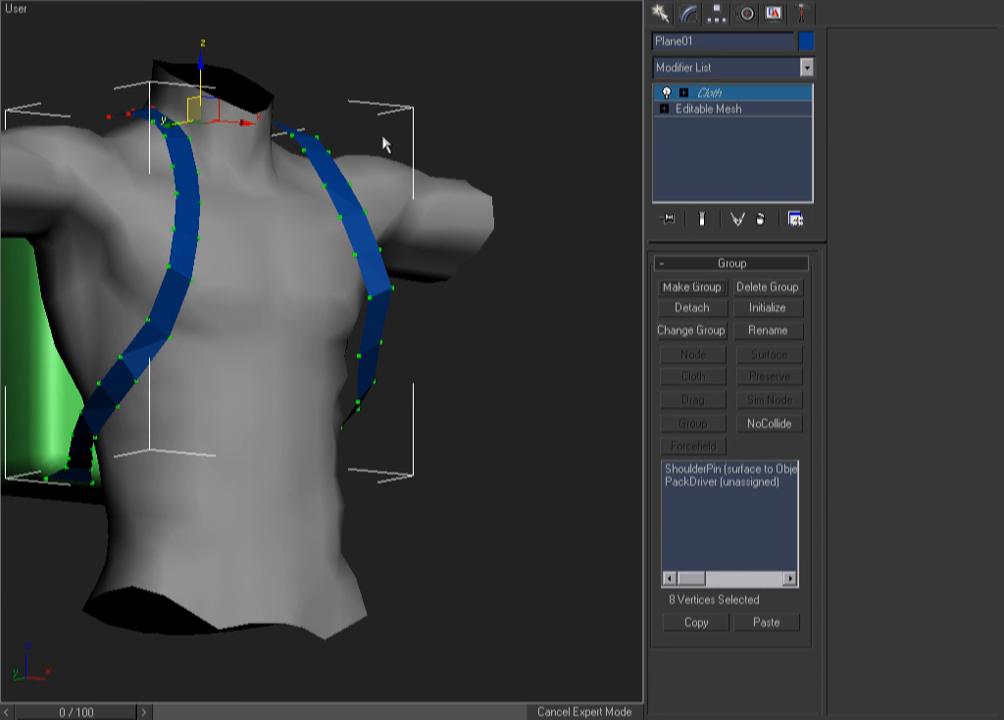
left_click(668, 466)
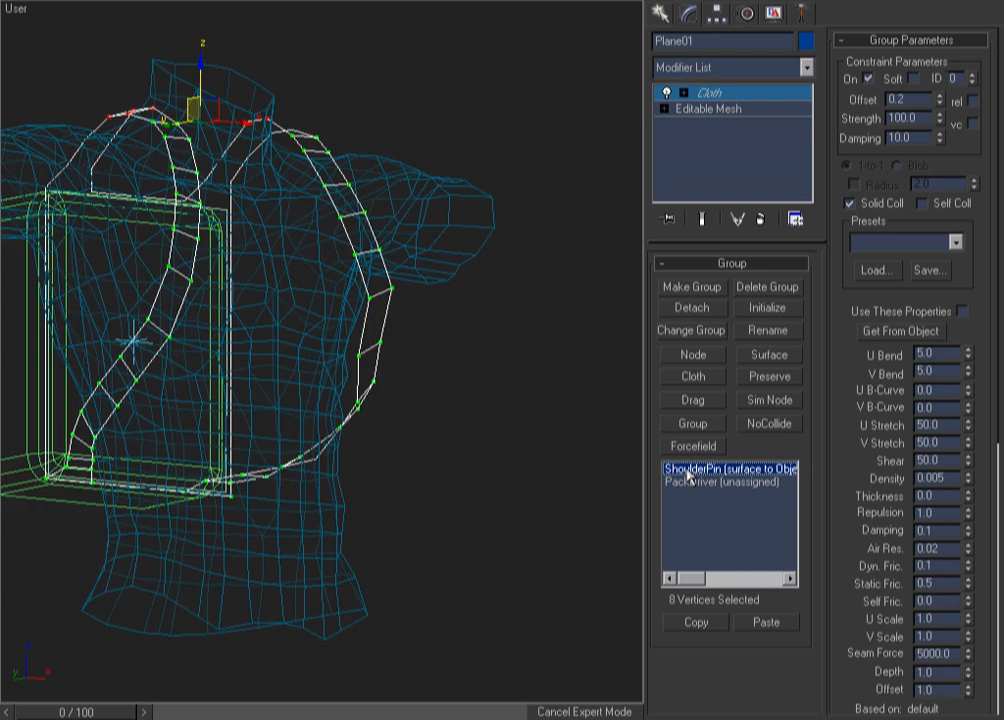
key("ctrl+w")
left_click_drag(345, 34, 190, 222)
right_click(190, 222)
left_click(525, 95)
key("F3")
left_click(434, 152)
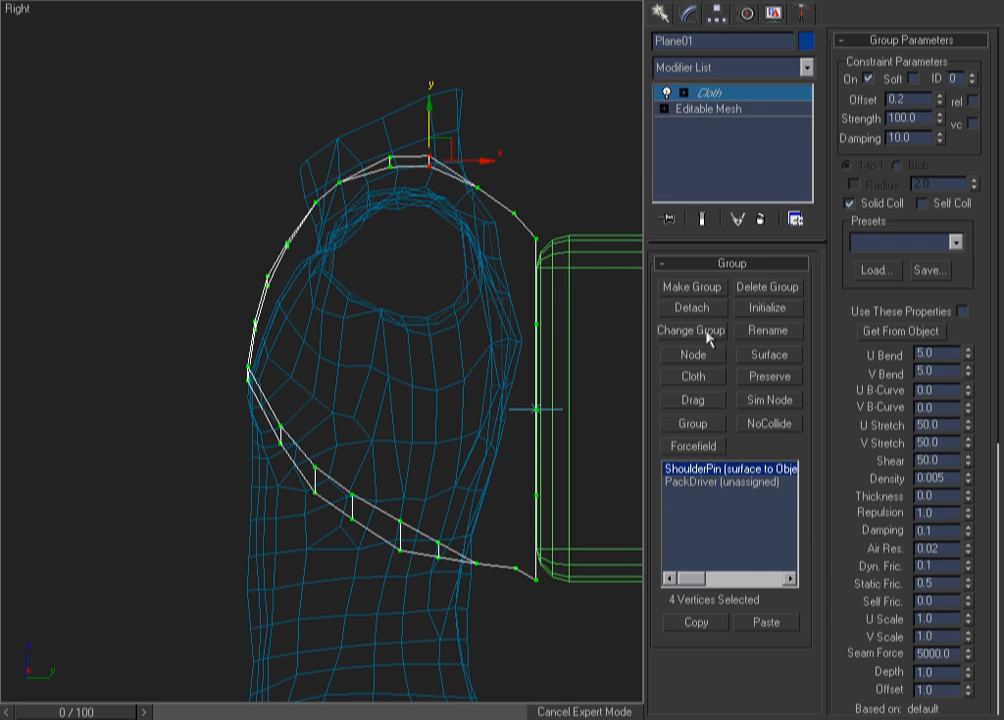
left_click(738, 98)
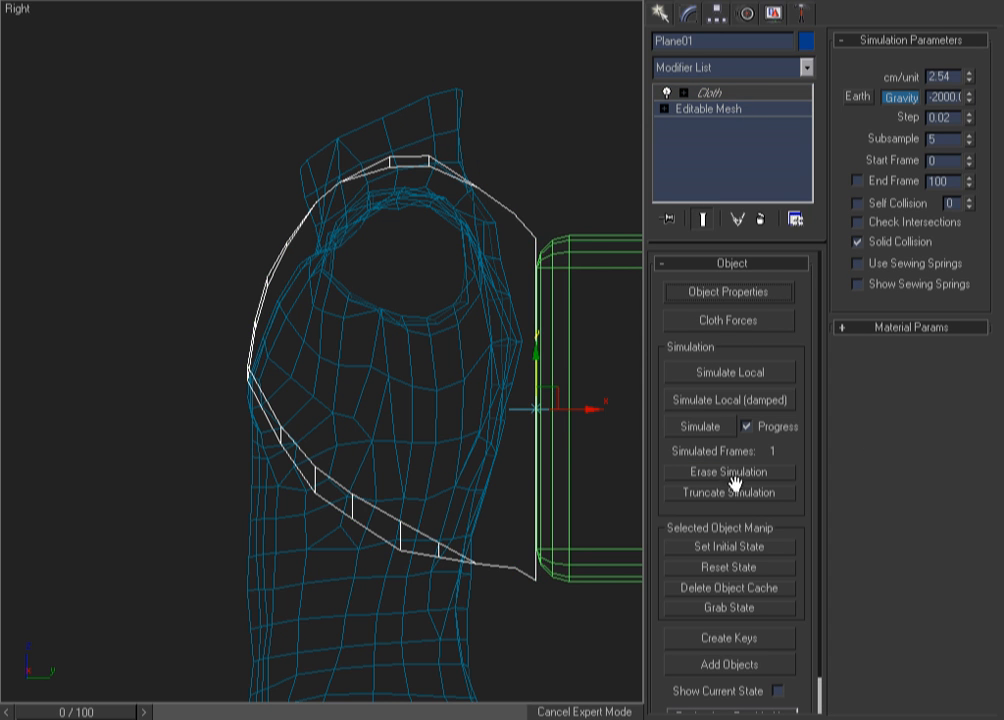
Test-simulate the straps to about frame 16, inspect their fit on the torso from the front, and erase the simulation.
left_click(708, 427)
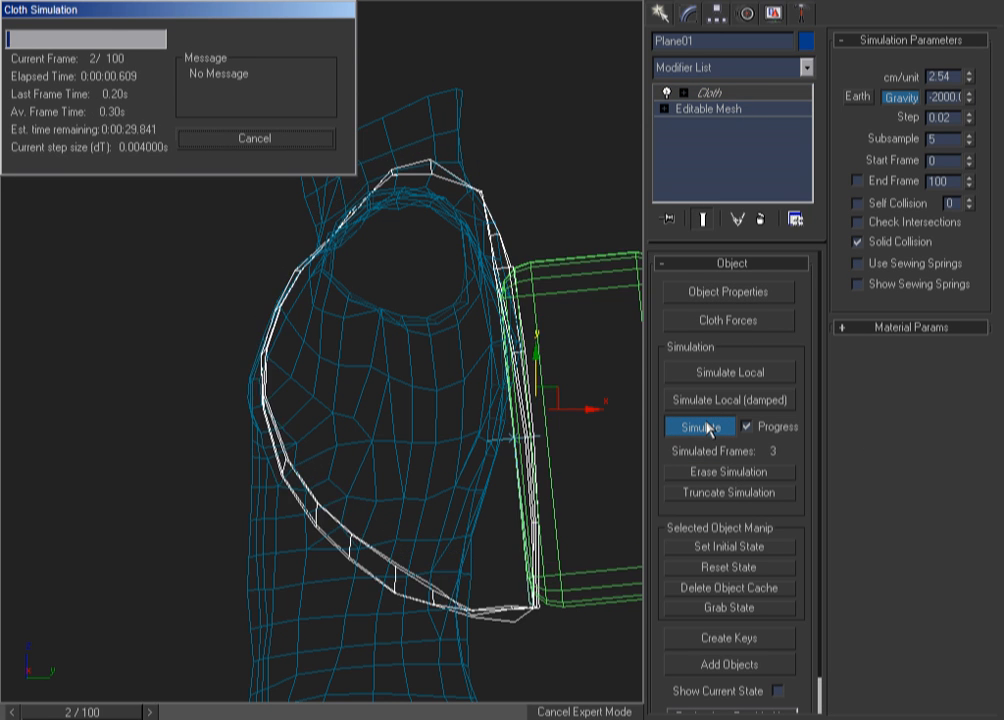
left_click(256, 139)
middle_click_drag(224, 347, 390, 350, "alt")
key("F3")
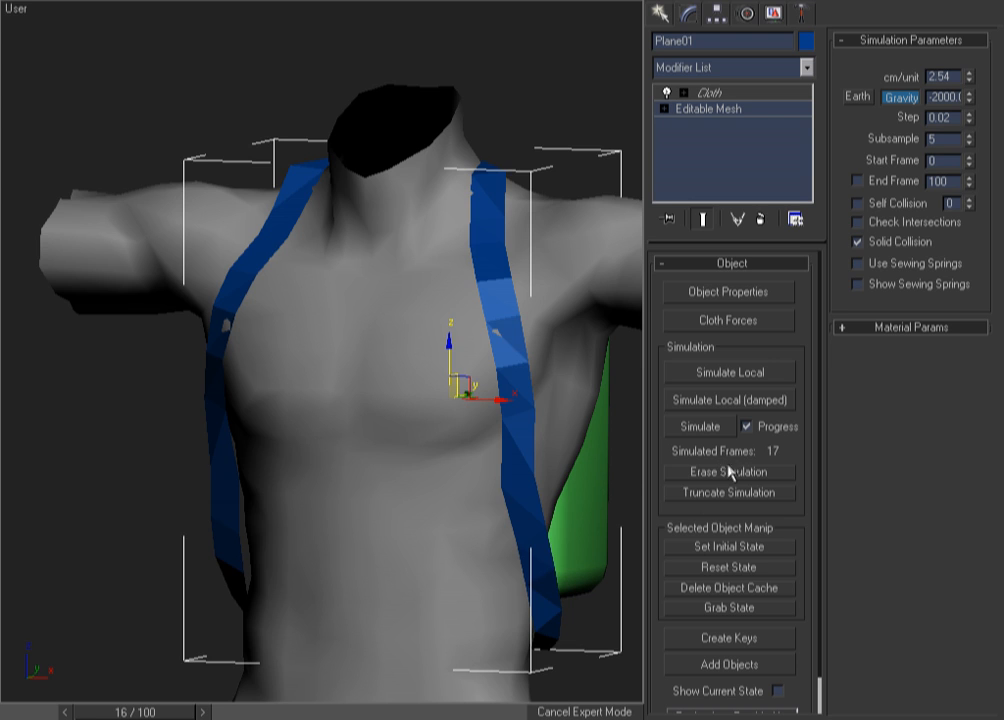
left_click(700, 472)
key("F3")
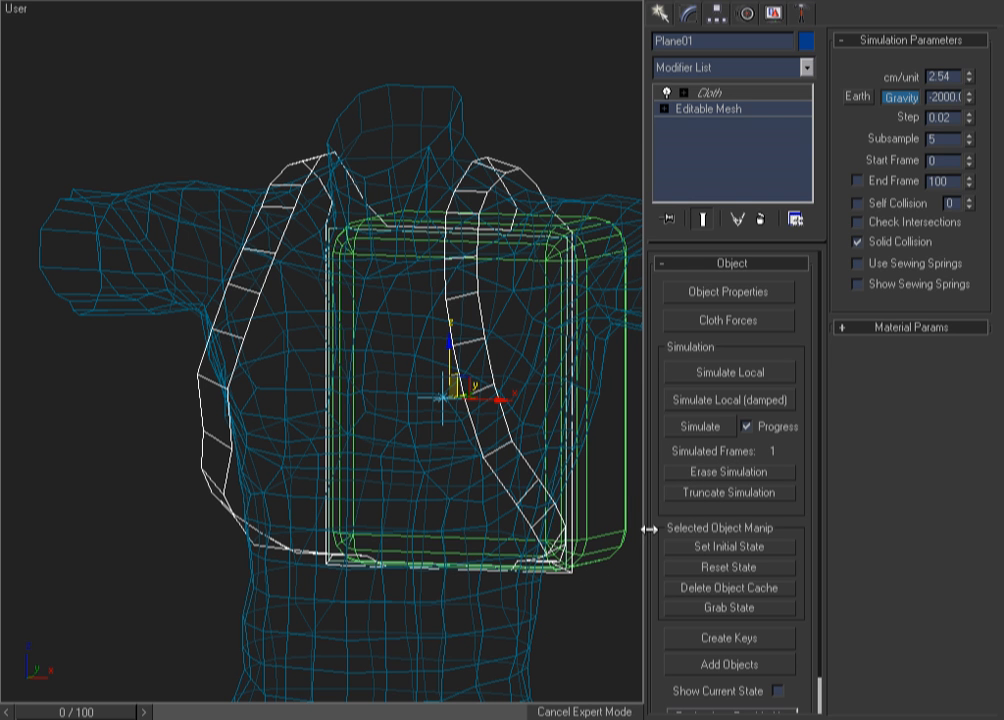
Deselect the straps and hide the torso, straps and backpack in the wireframe side view.
key("Delete")
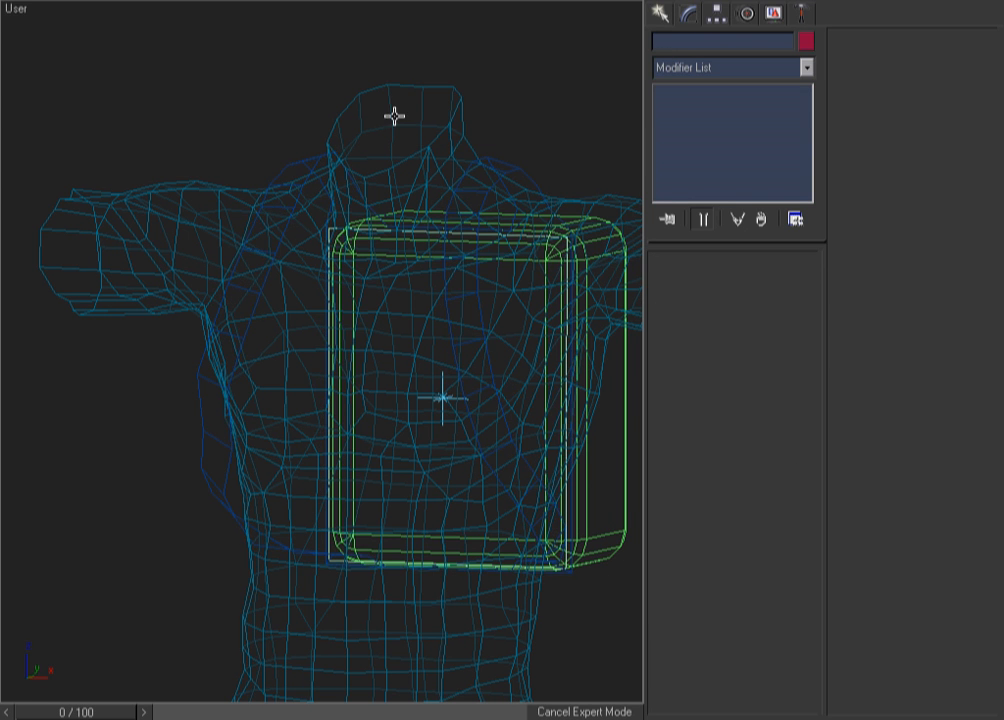
key("r")
key("F3")
key("F3")
left_click(311, 105)
key("ctrl+z")
key("ctrl+y")
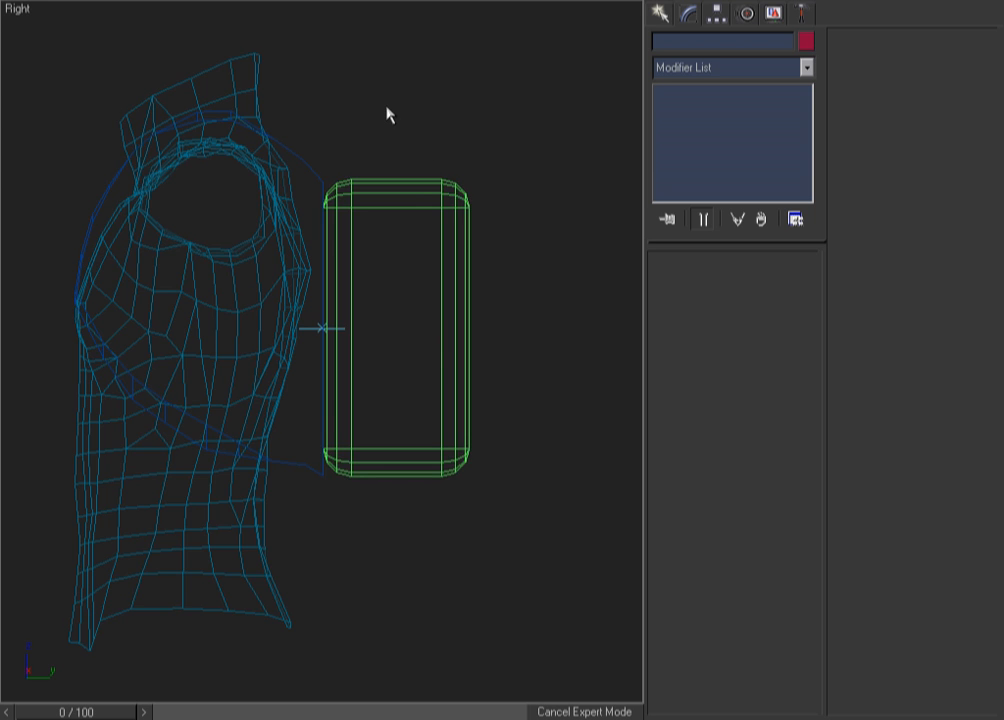
scroll(389, 115, "down", 2)
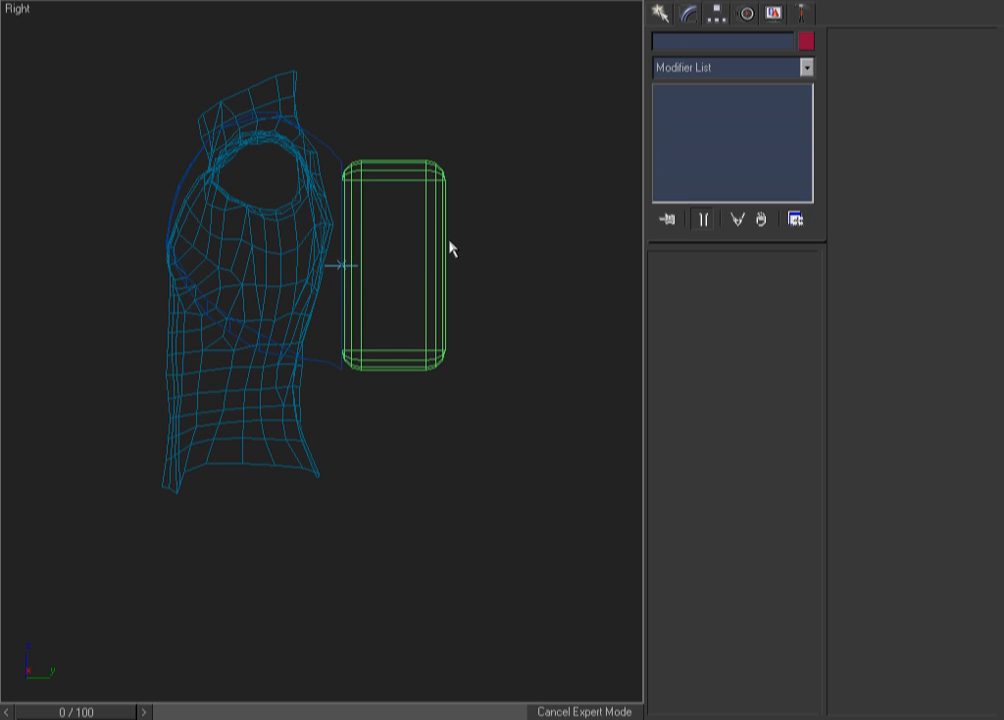
scroll(449, 241, "up", 1)
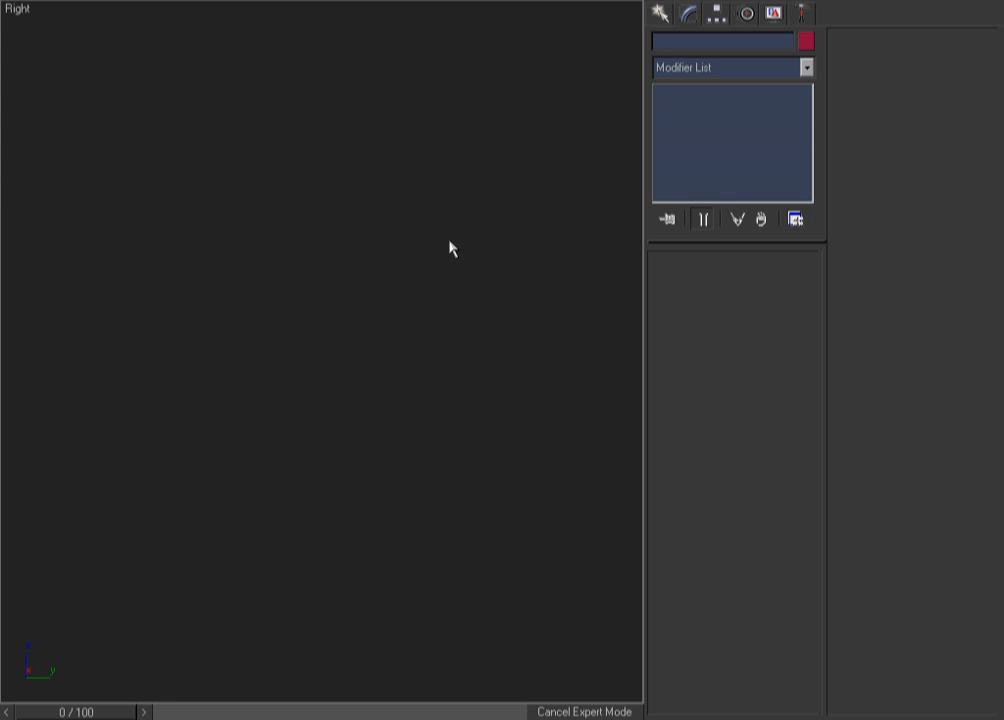
Show the character rig, isolate its biped parts, and display the torso, straps and backpack frozen as reference.
left_click(240, 97)
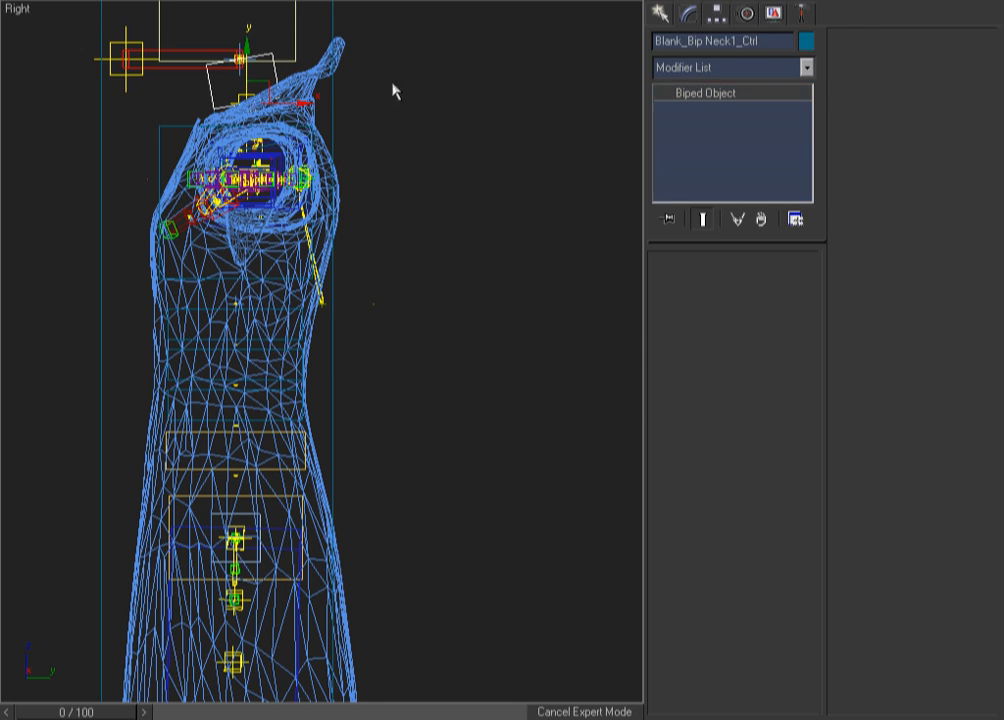
key("ctrl+a")
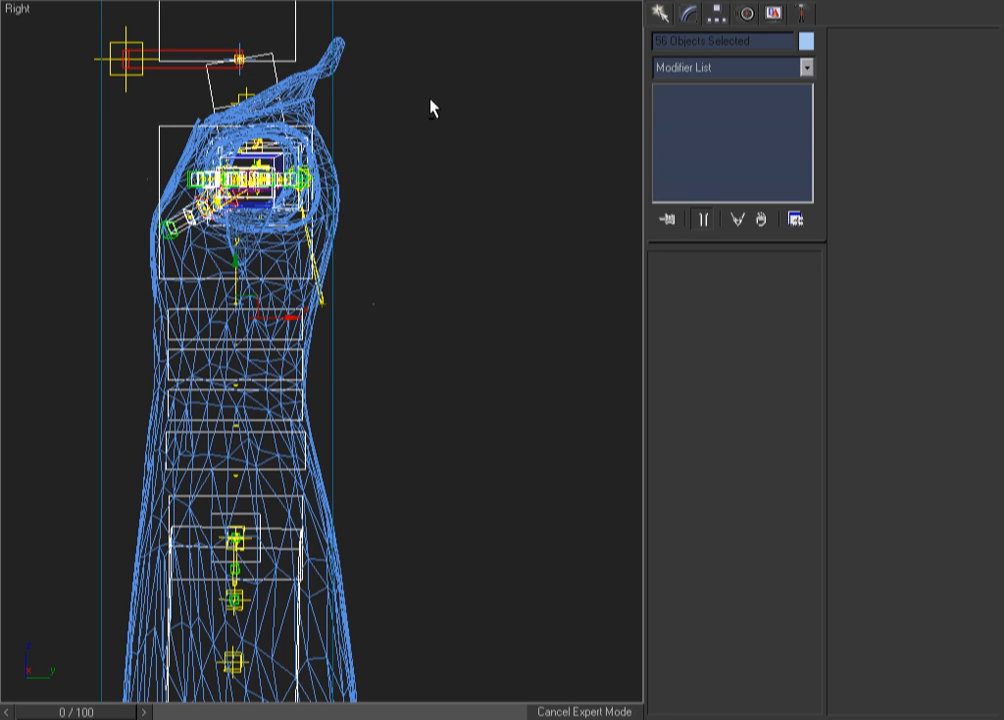
left_click(412, 175)
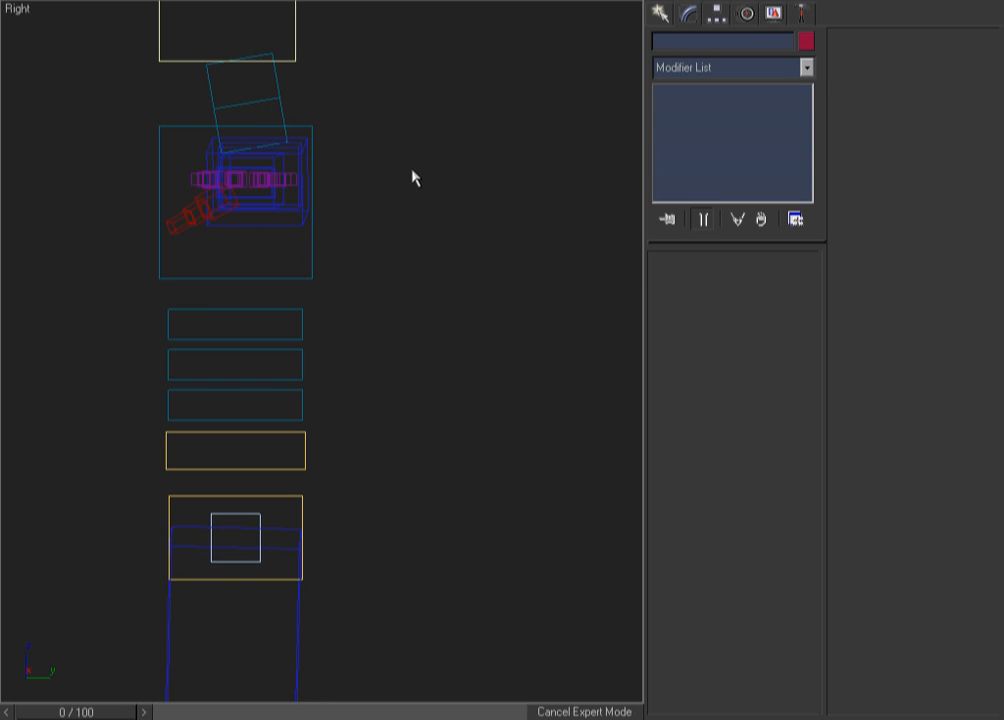
middle_click_drag(330, 407, 413, 424)
With Auto Key on at frame 35, try to twist the four biped spine links by about 8 degrees.
key("n")
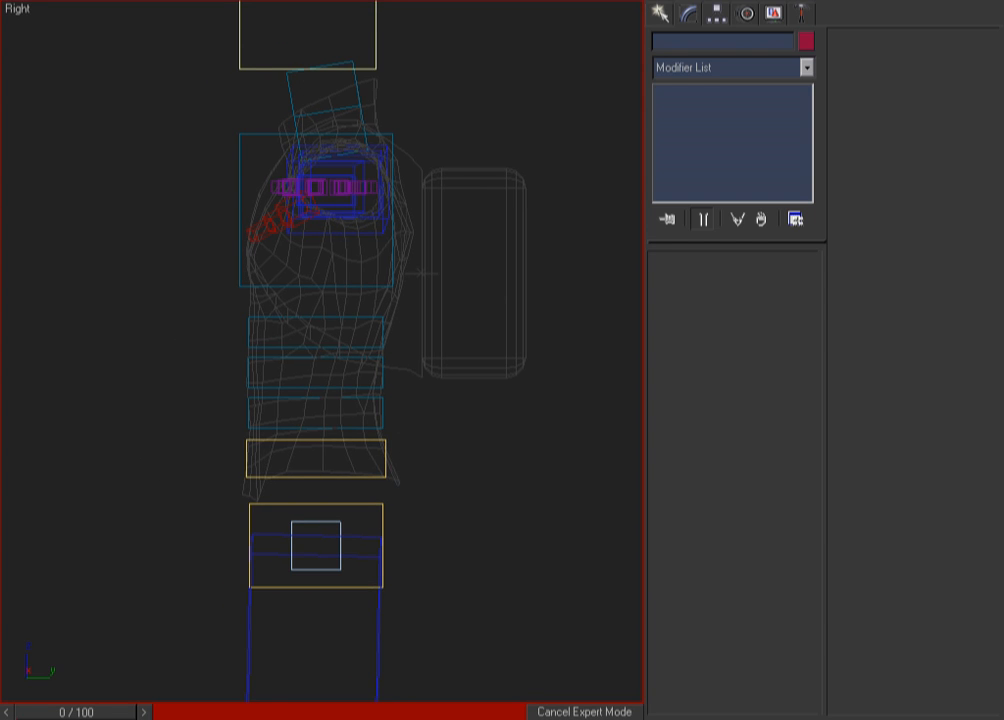
left_click_drag(70, 712, 205, 712)
left_click(260, 452)
left_click(272, 412, "ctrl")
left_click(278, 378, "ctrl")
left_click(277, 343, "ctrl")
left_click(168, 388)
left_click(250, 415)
left_click(285, 384, "ctrl")
left_click(280, 315, "ctrl")
left_click(277, 291, "ctrl")
key("e")
left_click_drag(342, 432, 361, 452)
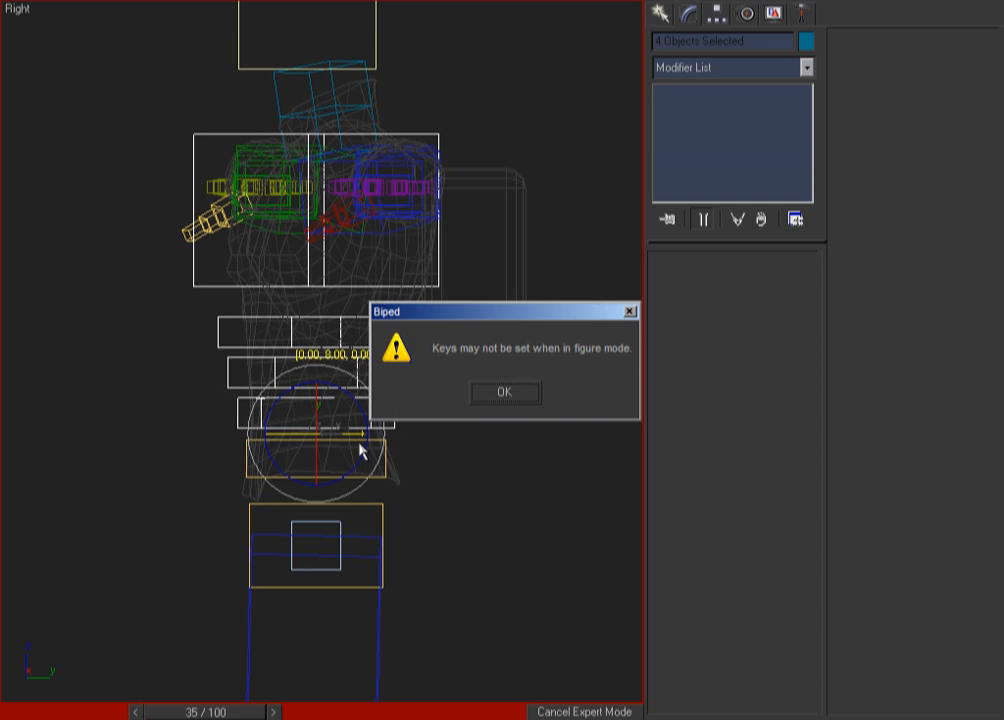
left_click(502, 393)
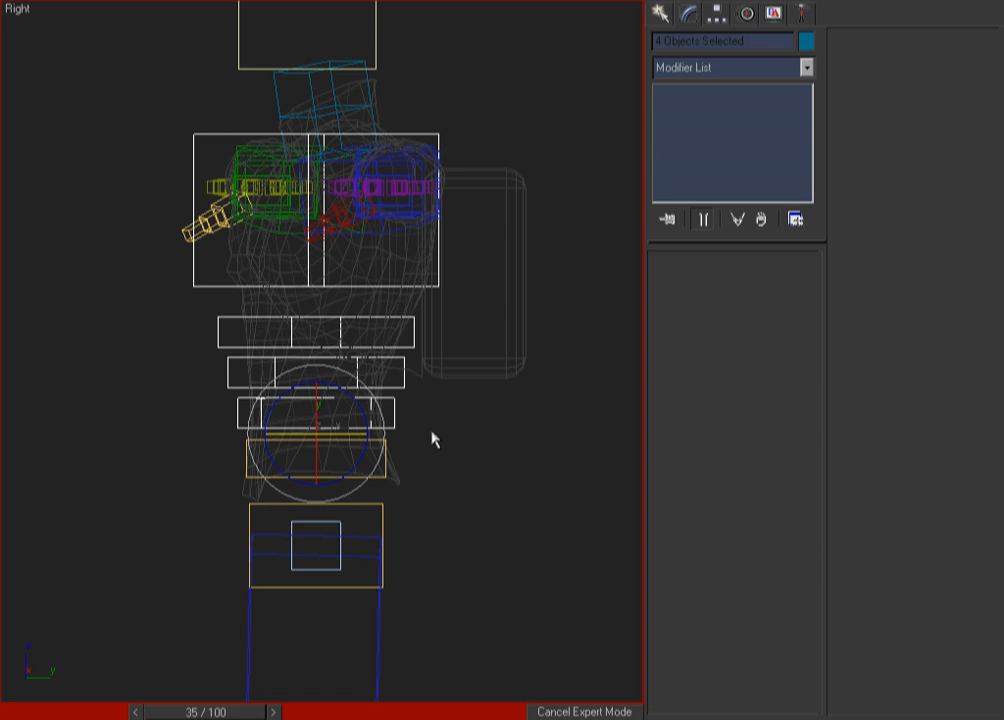
Undo the spine rotation and preceding changes, return to frame 0 and turn off Auto Key.
key("ctrl+z")
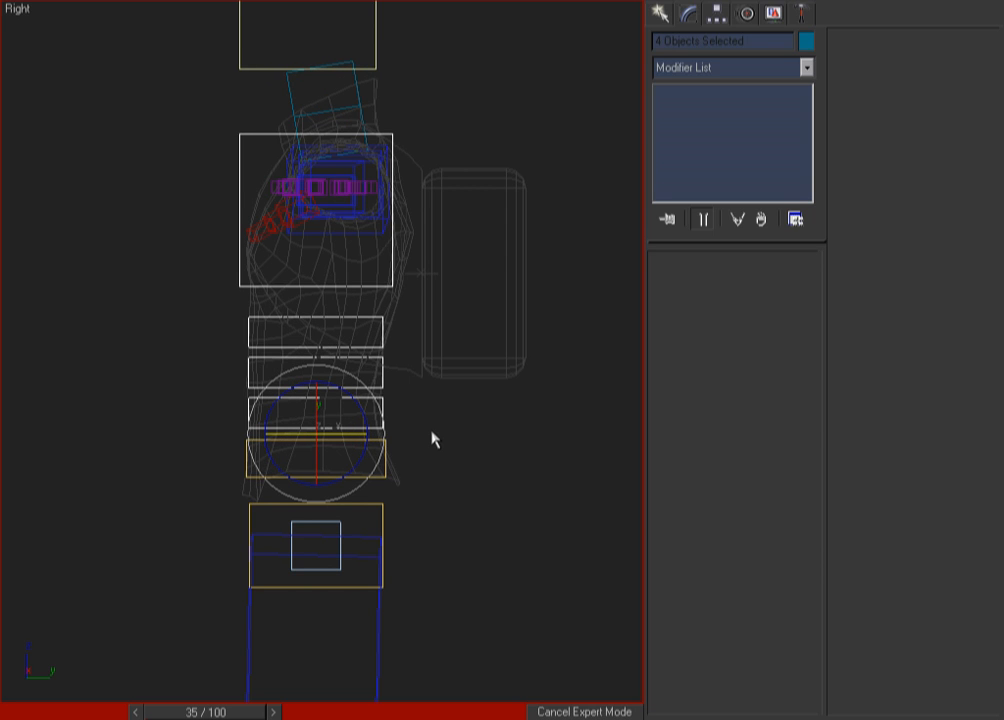
key("ctrl+z")
key("ctrl+z")
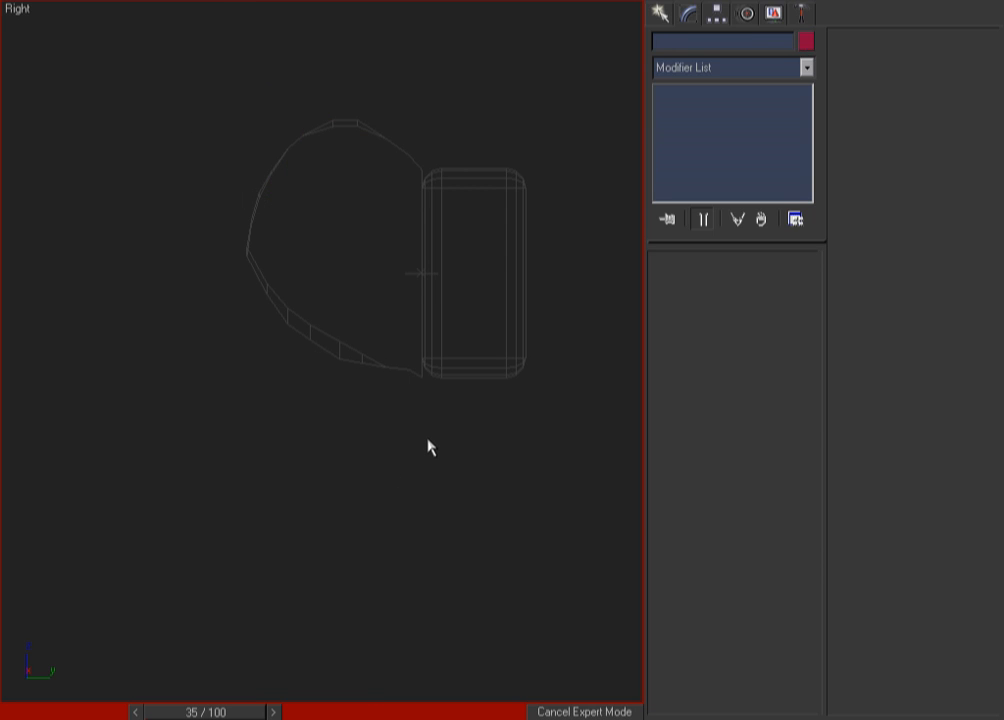
key("Home")
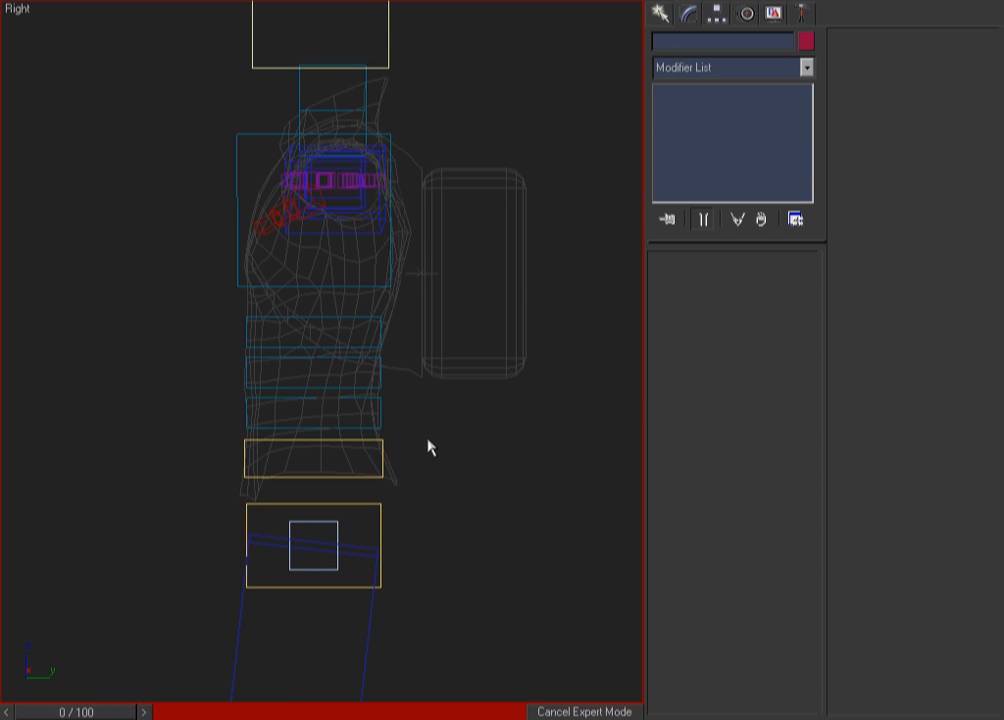
key("n")
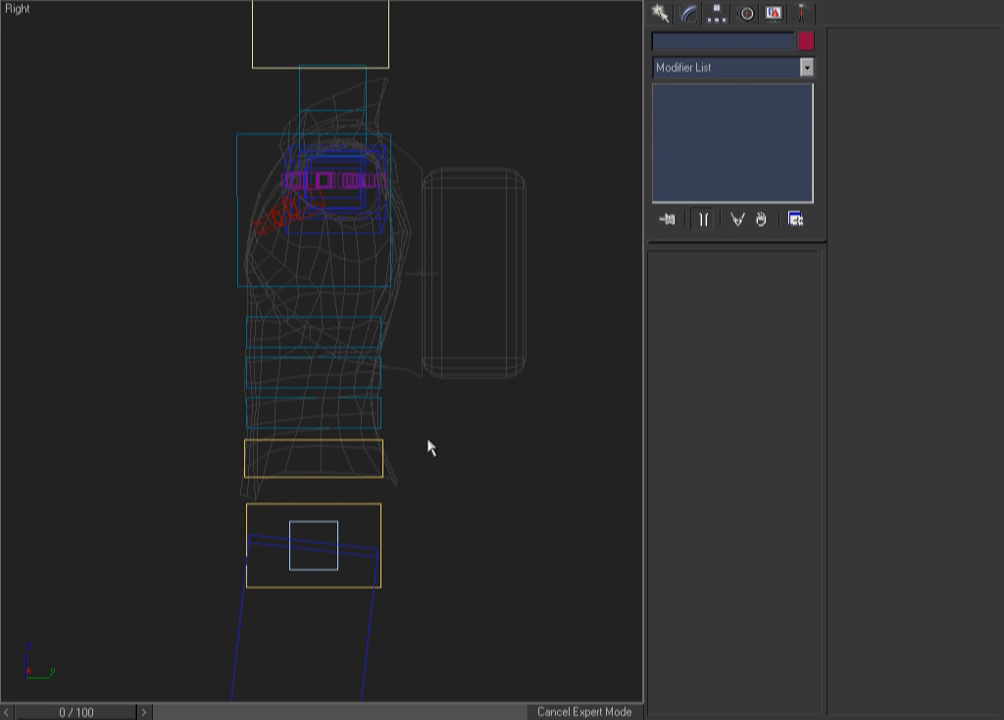
Clear all animation from the biped and switch its Figure mode on and back off.
left_click(395, 410)
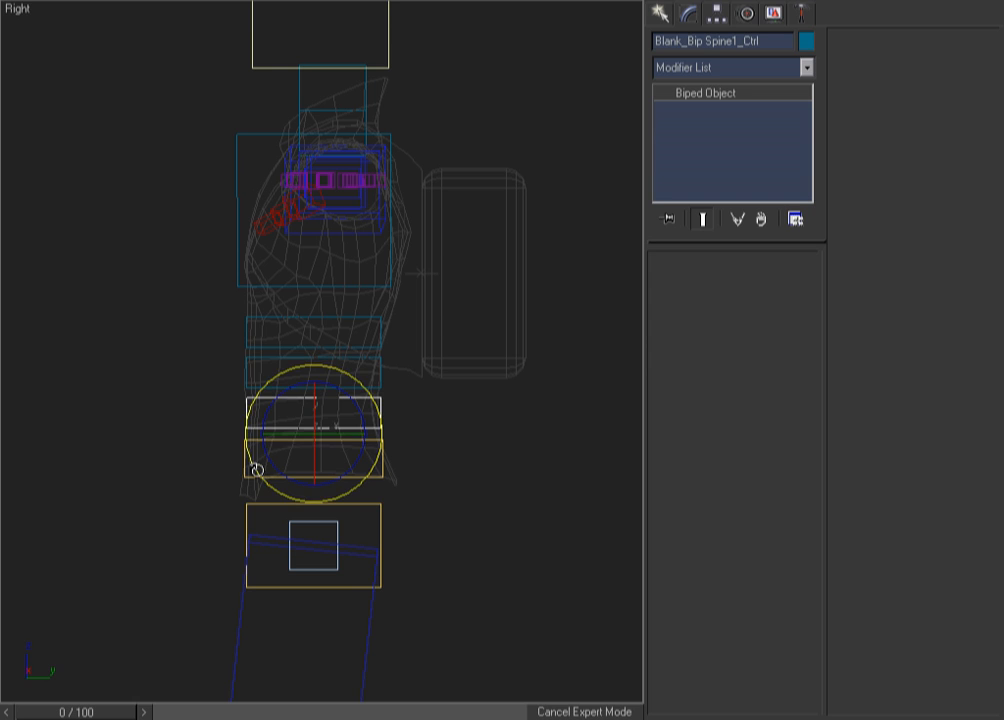
left_click(746, 14)
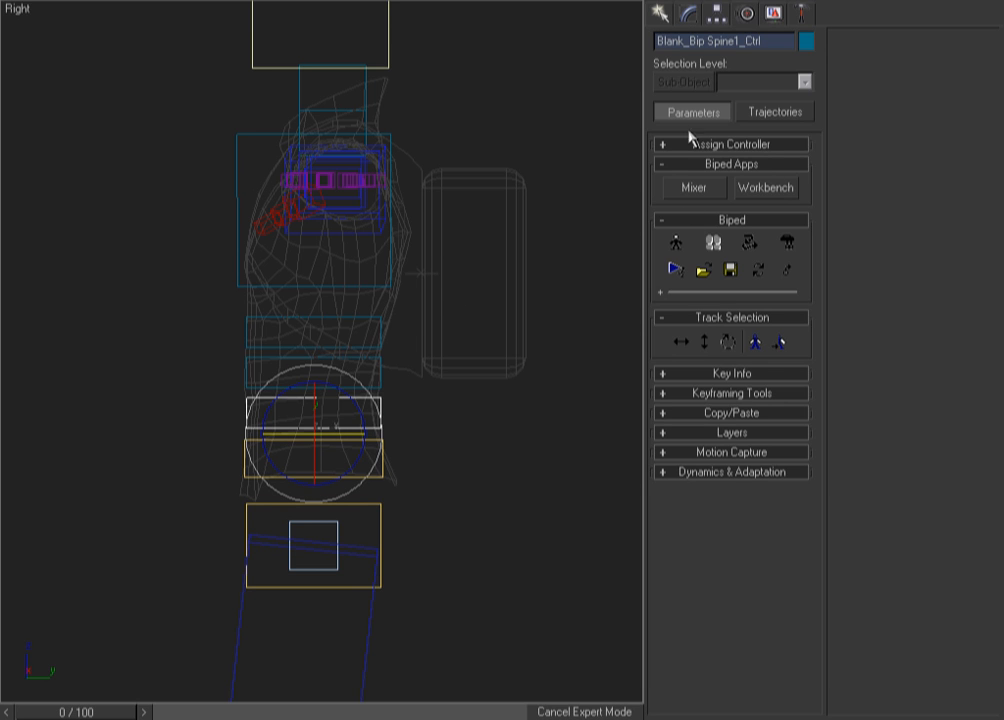
left_click(742, 393)
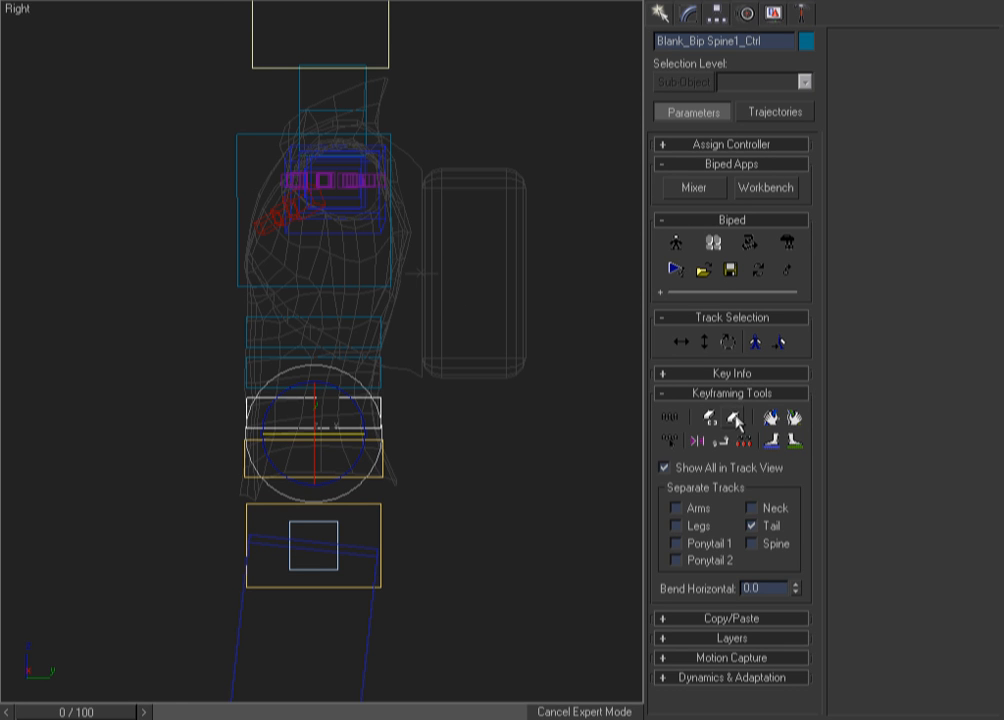
left_click(735, 418)
left_click(672, 248)
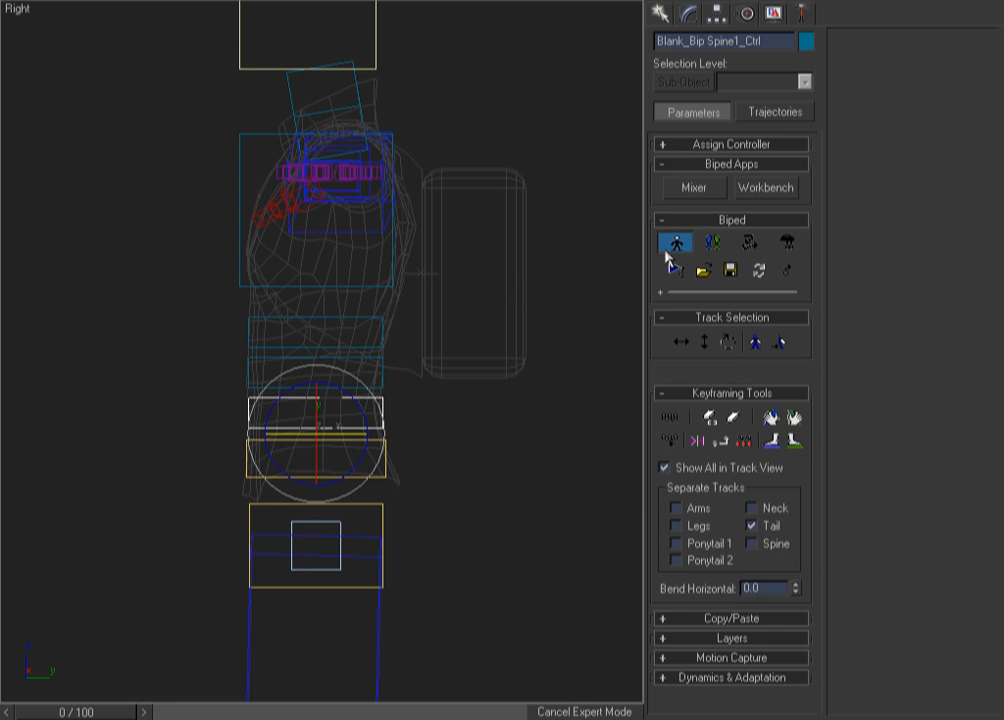
left_click(675, 244)
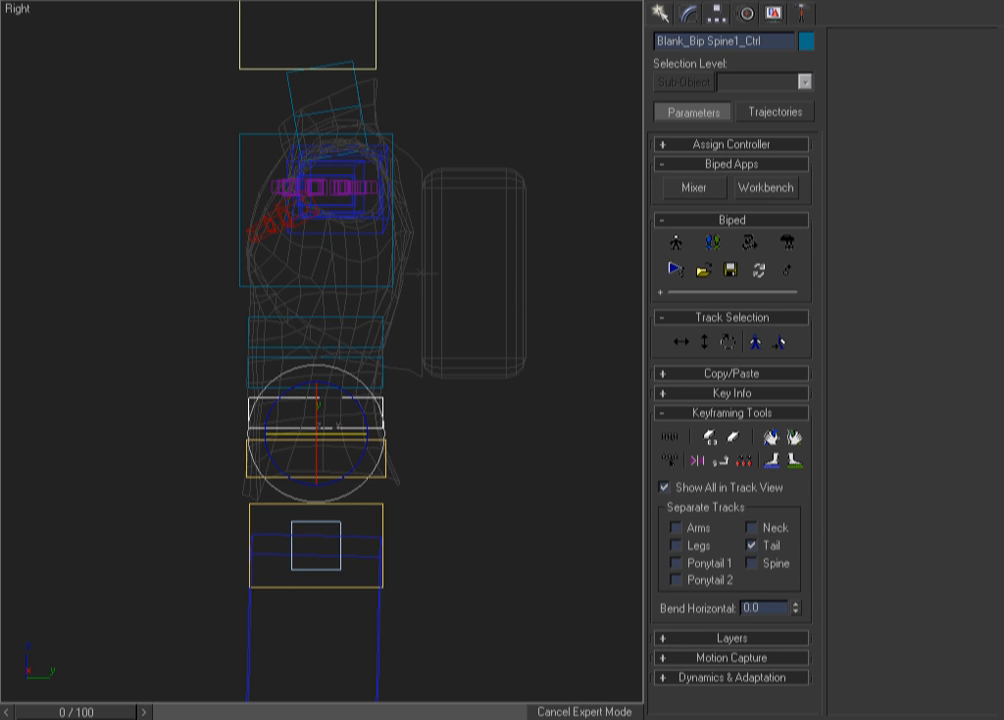
Set a key at frame 0 on the biped's four spine links and both upper arms.
left_click(163, 416)
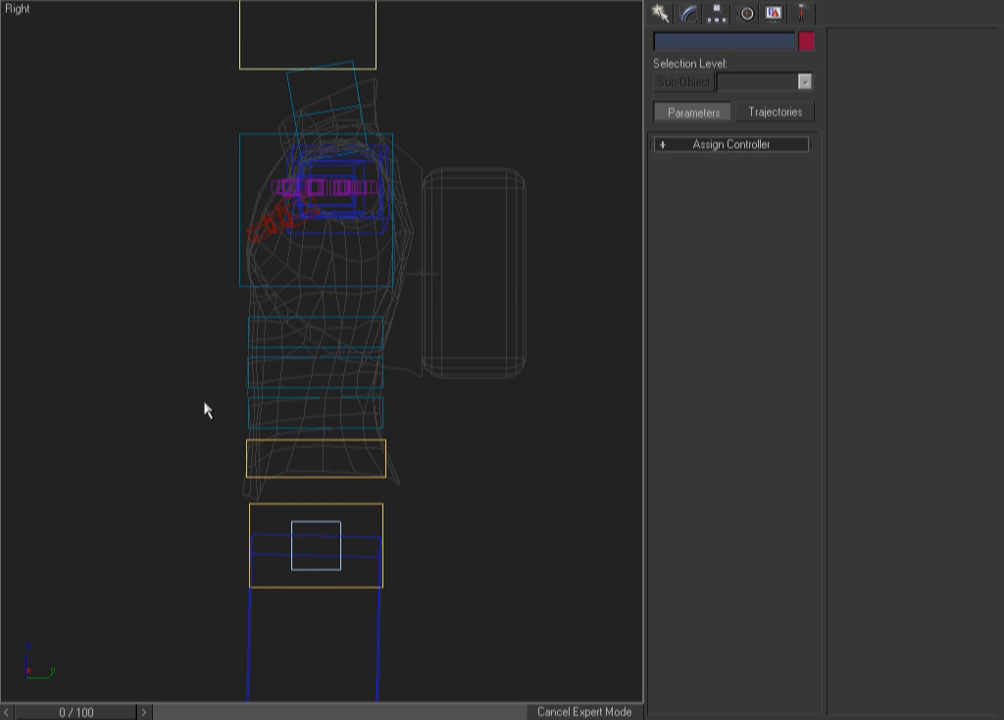
left_click(247, 400)
left_click(262, 366, "ctrl")
left_click(260, 315, "ctrl")
left_click(260, 290, "ctrl")
middle_click_drag(214, 335, 303, 471, "alt")
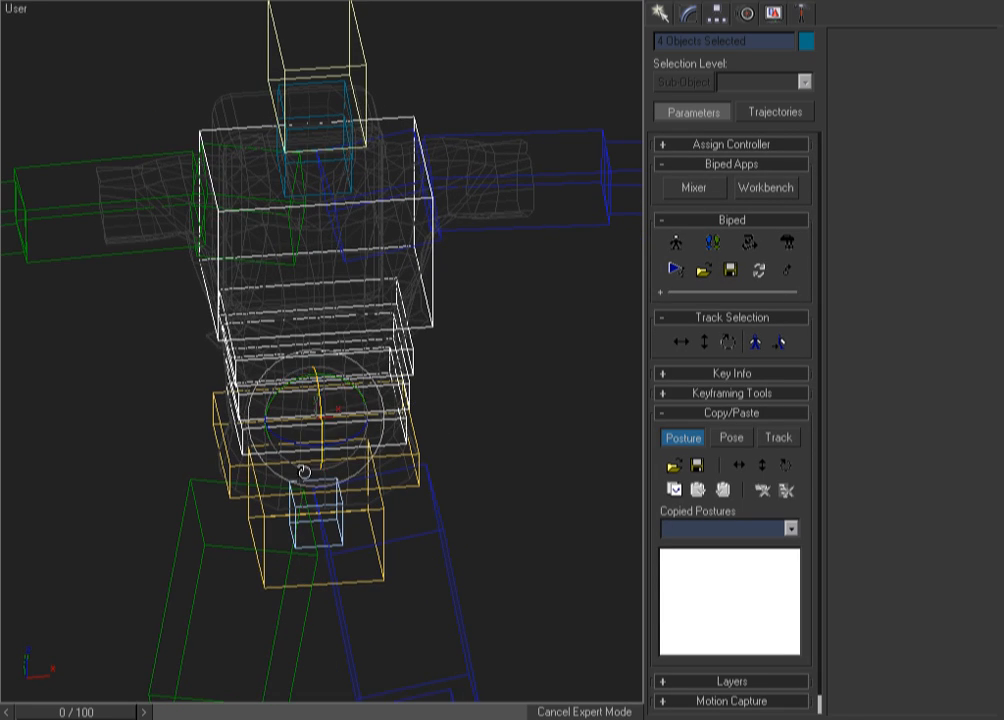
mouse_move(335, 440)
left_mouse_down()
mouse_move(351, 448)
mouse_move(335, 440)
left_mouse_up()
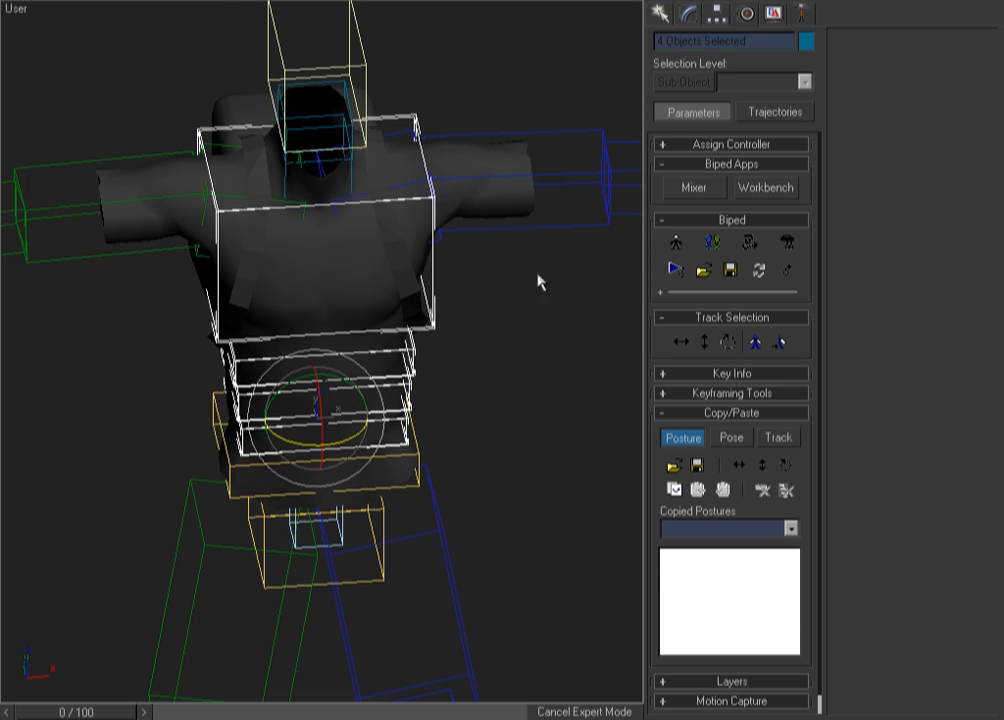
left_click(513, 230, "ctrl")
left_click(90, 253, "ctrl")
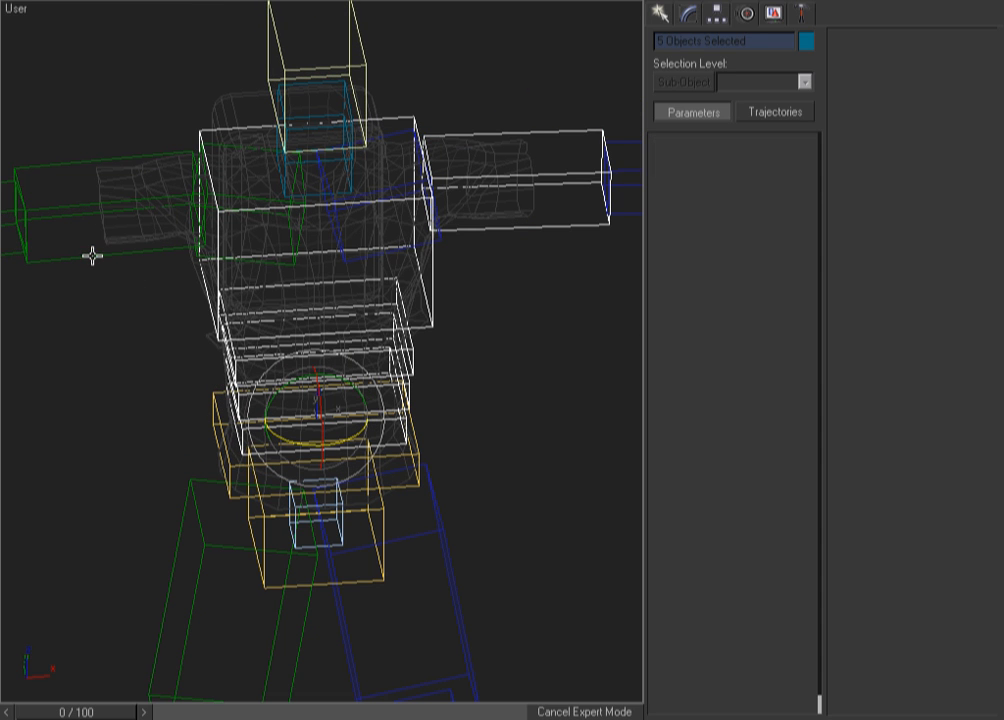
left_click(666, 375)
left_click(672, 419)
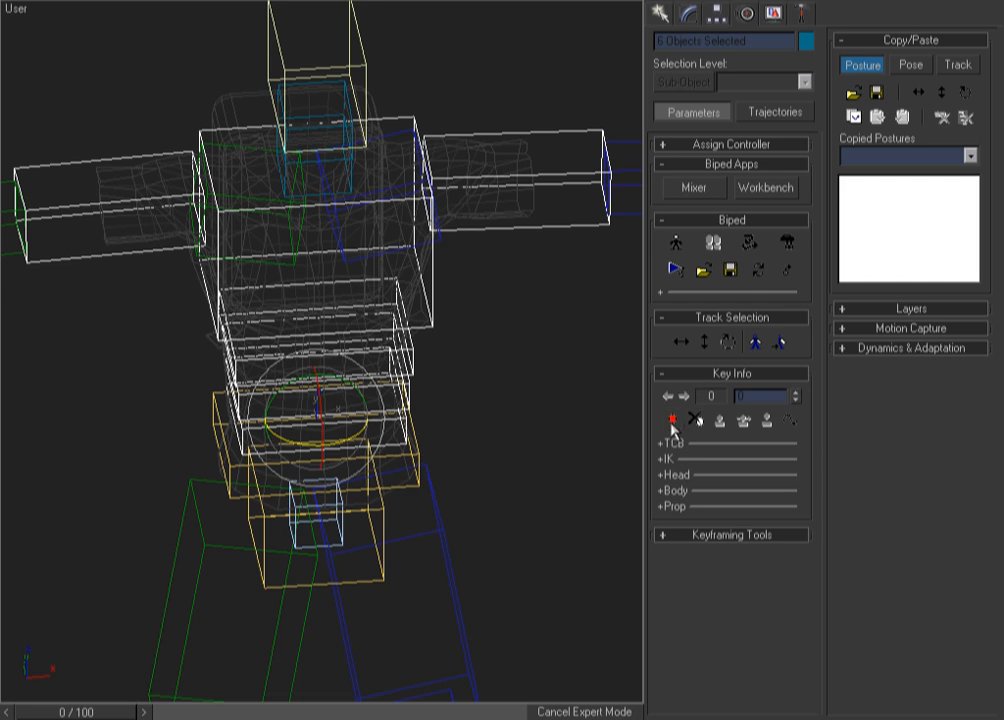
At frame 25, twist the four spine links to turn the torso, leaving the upper arms out of the rotation.
left_click_drag(103, 711, 199, 713)
left_click_drag(283, 433, 355, 437)
key("ctrl+z")
left_click(556, 133, "alt")
left_click(100, 161, "alt")
key("F3")
left_click_drag(326, 434, 365, 448)
Rotate both upper arms down toward the body's sides at frame 25.
left_click(538, 220)
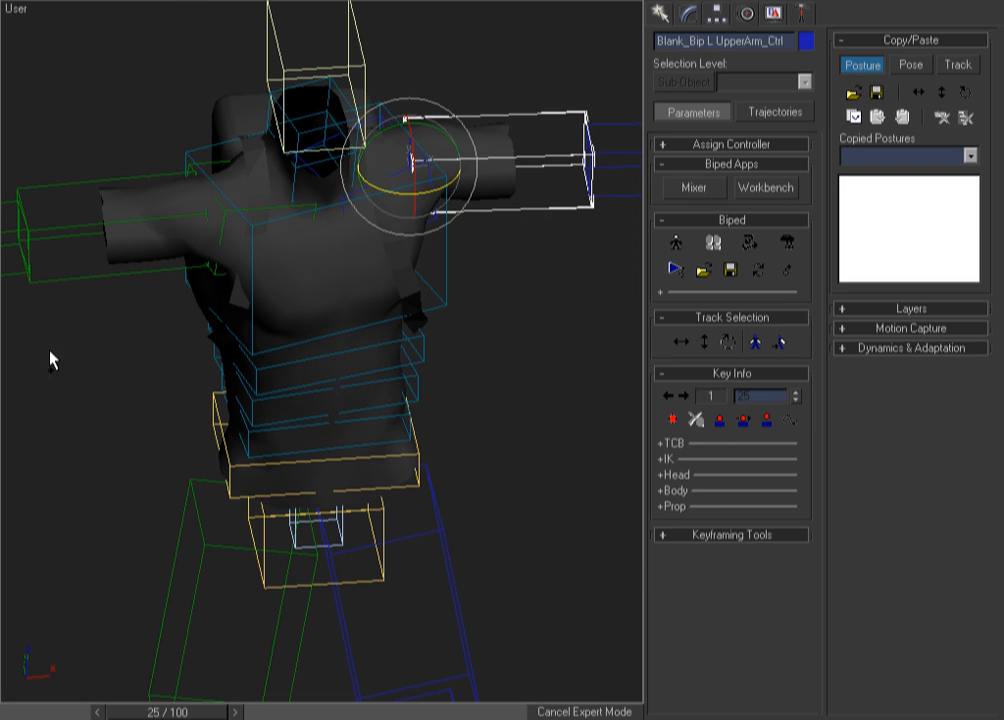
left_click(78, 288, "ctrl")
left_click_drag(441, 184, 465, 187)
key("F3")
key("F3")
left_click_drag(364, 146, 416, 102)
key("ctrl+z")
key("F3")
key("F3")
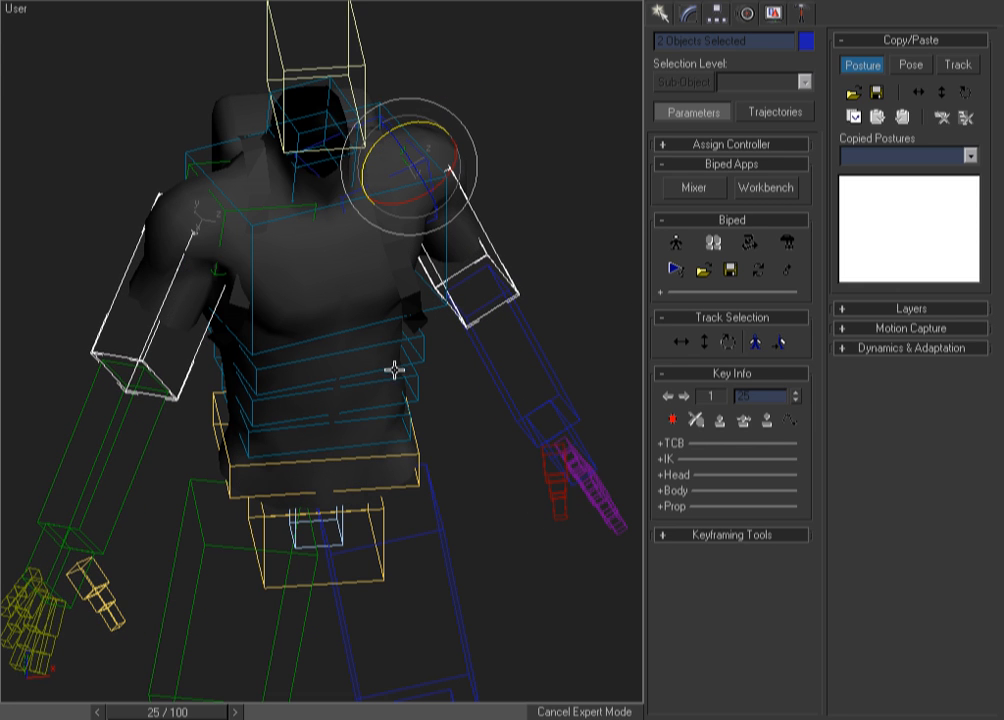
left_click(359, 446, "ctrl")
left_click(417, 377, "ctrl")
left_click(426, 342, "ctrl")
left_click(433, 315, "ctrl")
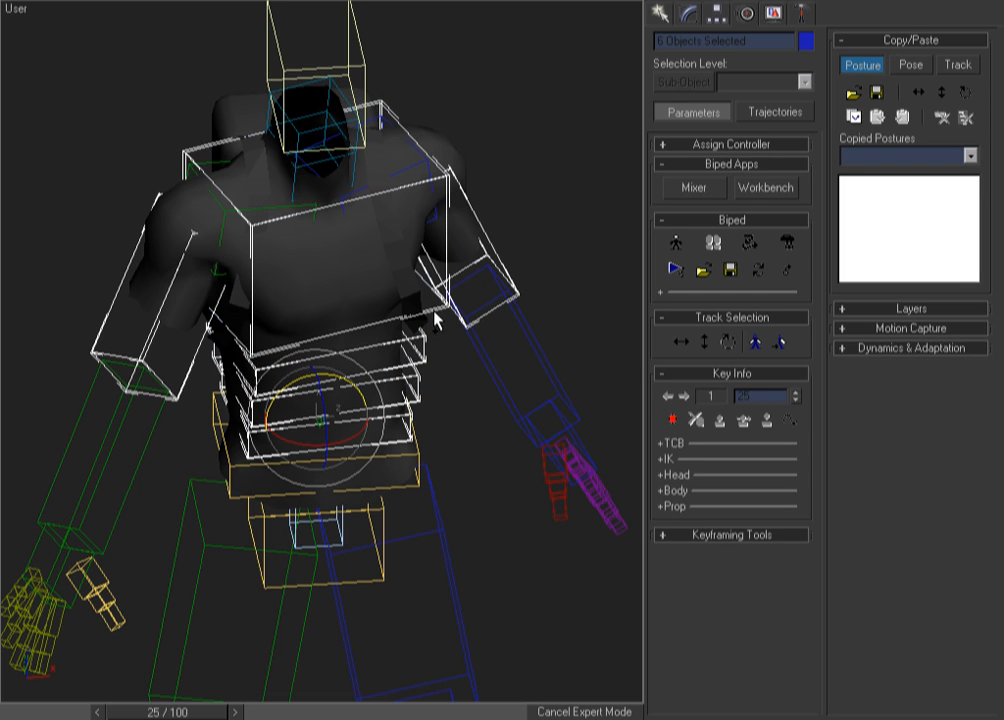
left_click(545, 247)
Show the track bar and copy the four spine links' frame 0 key to around frame 50.
left_click_drag(180, 712, 290, 712)
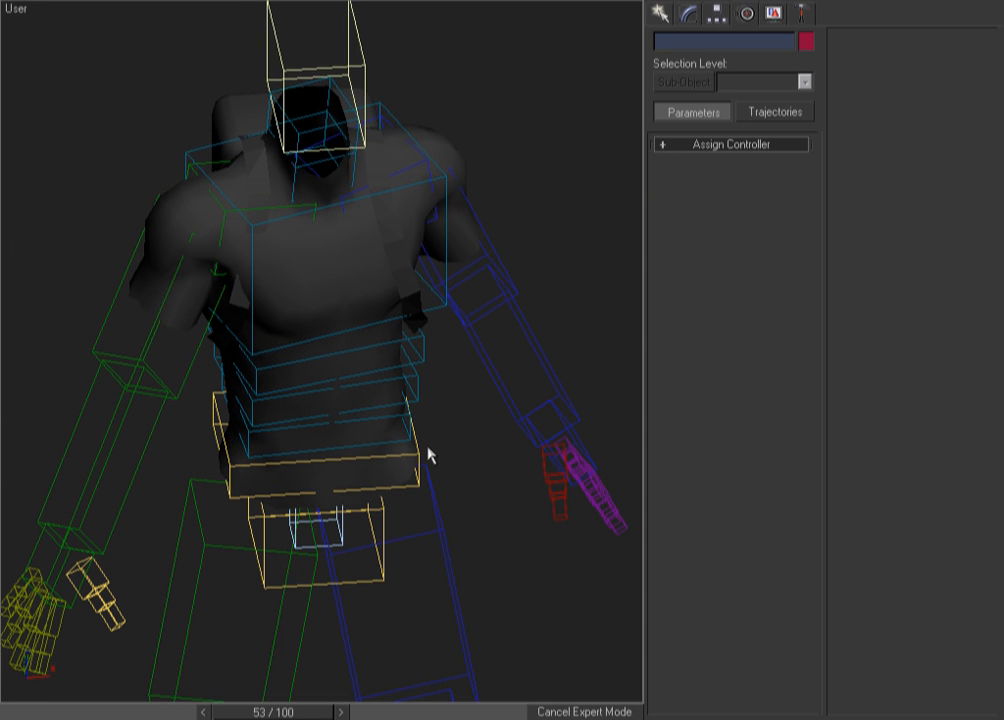
key("t")
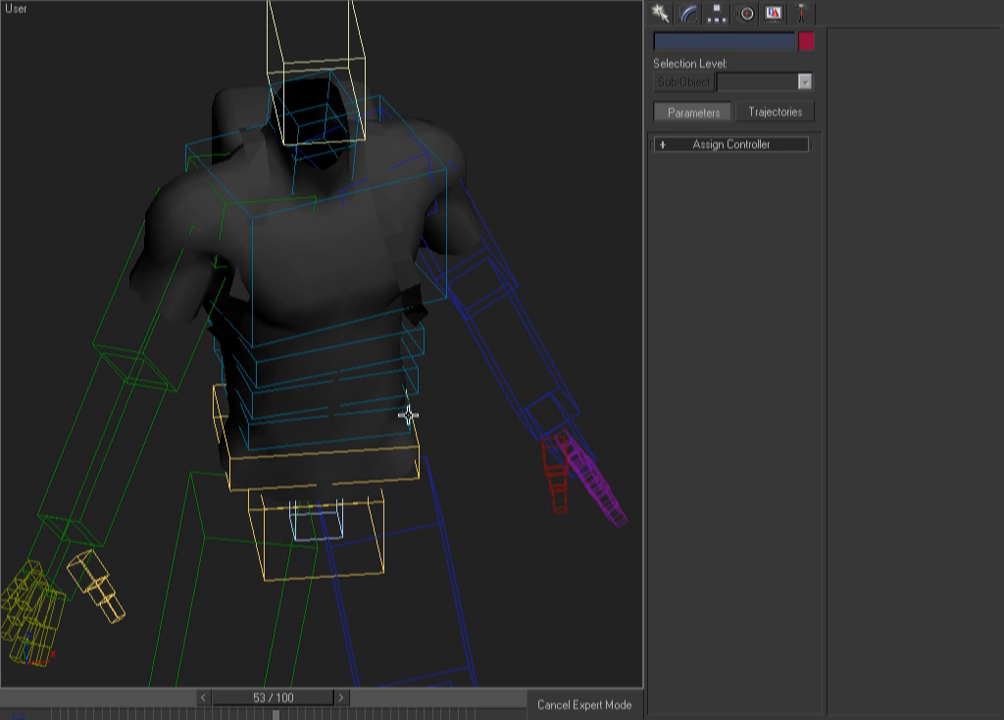
left_click(419, 385)
left_click(433, 360, "ctrl")
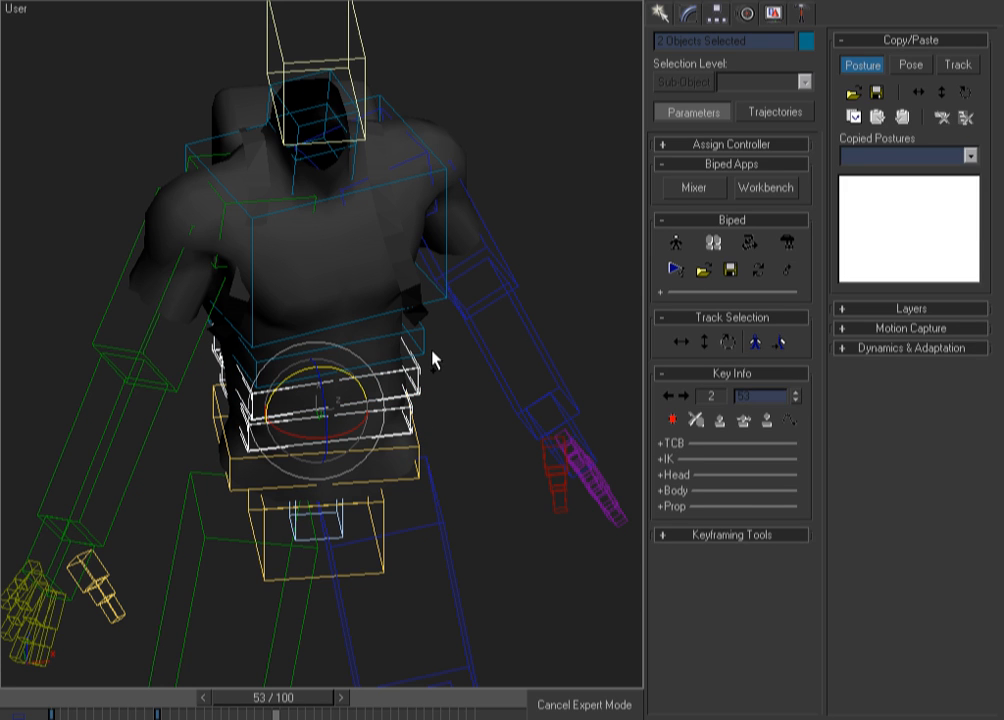
left_click(428, 340, "ctrl")
left_click(436, 312, "ctrl")
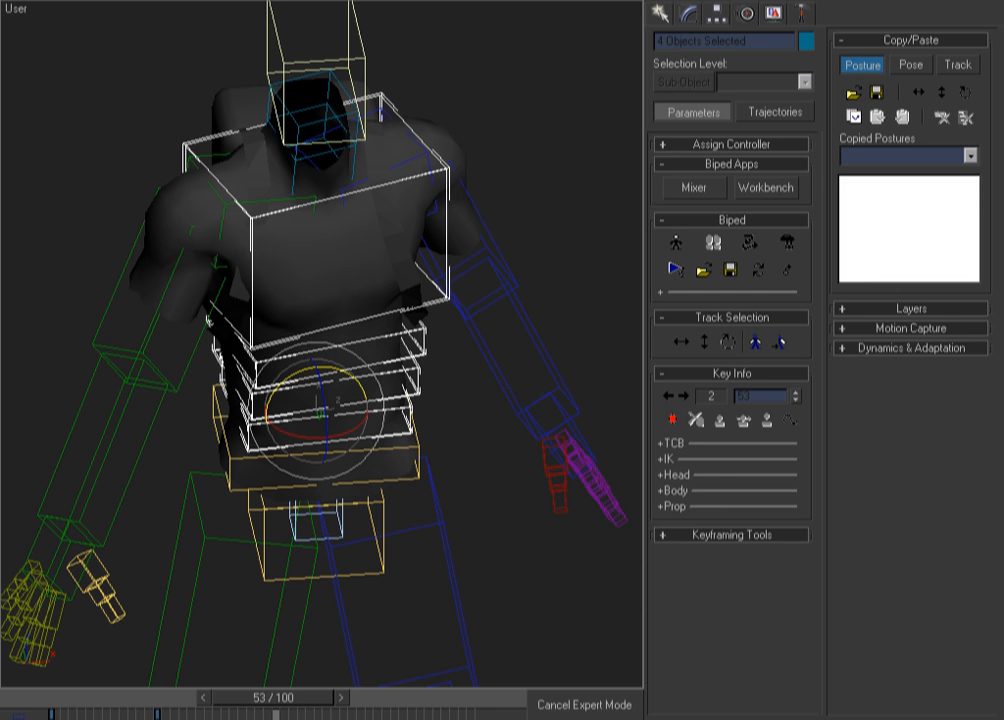
left_click_drag(83, 712, 357, 716)
At frame 75, rotate the four spine links in the Right view to bend the torso forward, and key the pose.
key("e")
key("r")
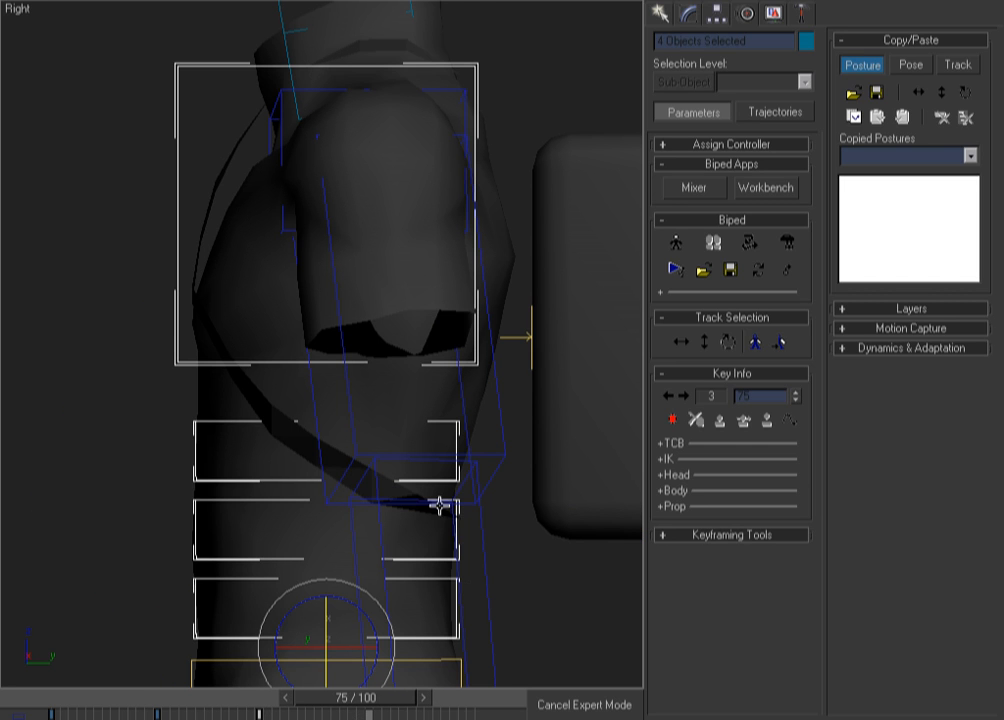
scroll(500, 540, "down", 8)
middle_click_drag(549, 544, 410, 352)
left_click_drag(410, 356, 437, 355)
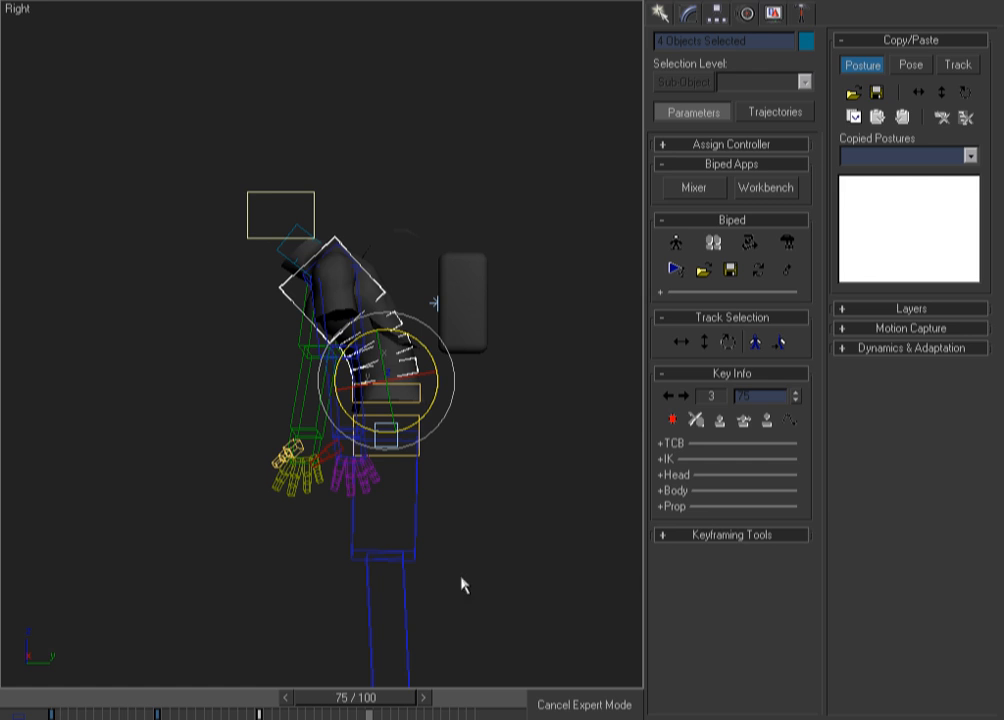
left_click(671, 422)
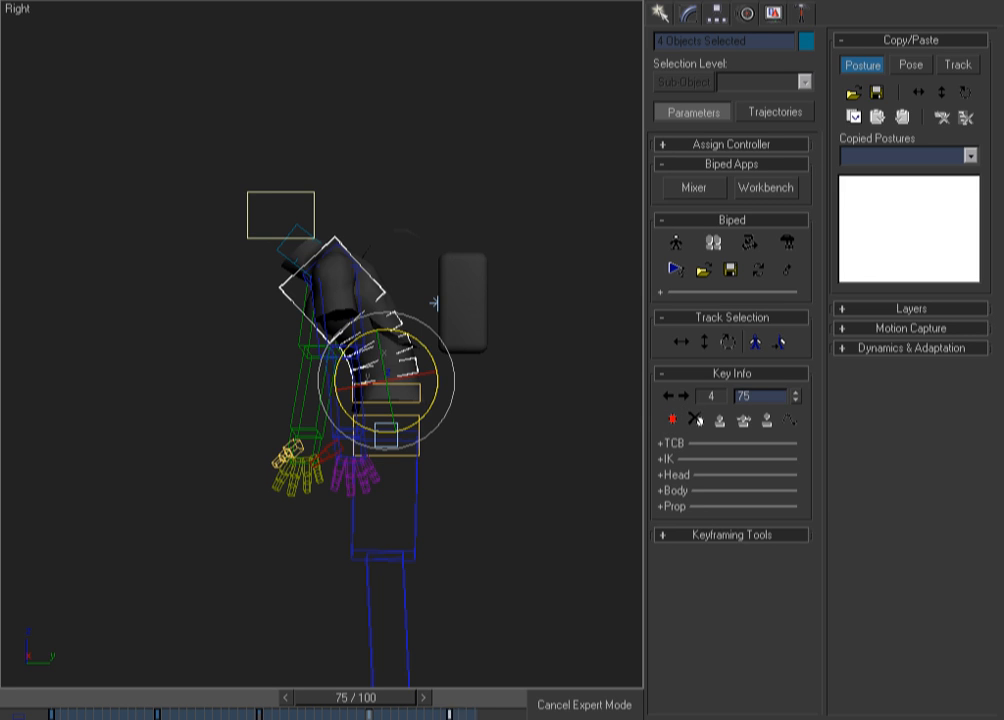
Place the spine links' upright key at frame 100 and clear the selection.
left_click_drag(380, 705, 495, 702)
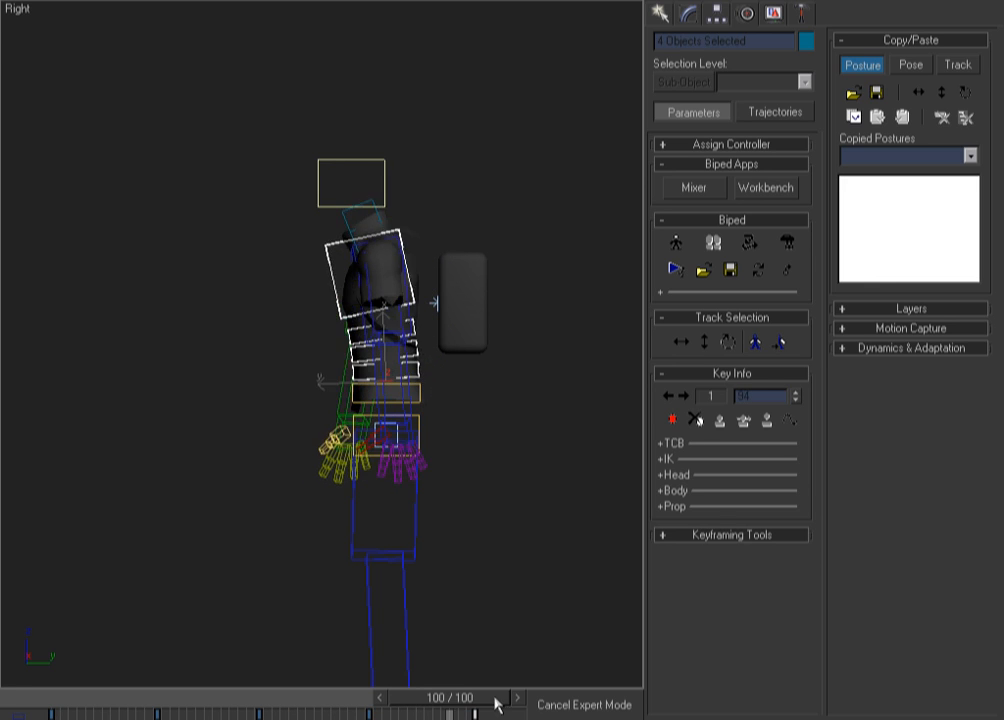
left_click(561, 354)
left_click(415, 170)
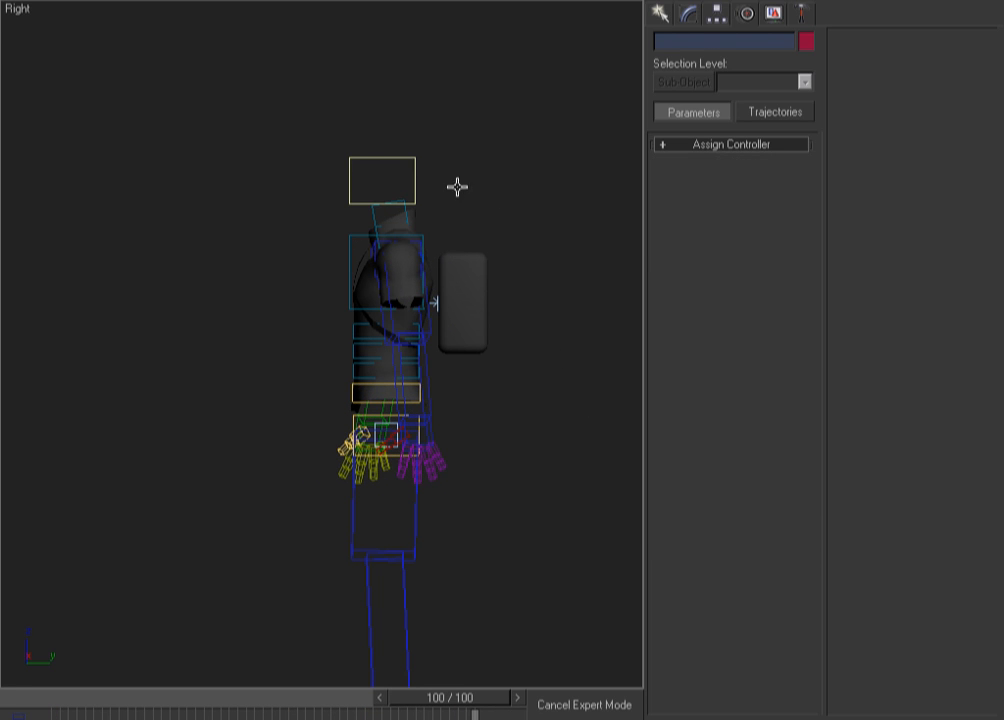
Select and hide all the biped parts, and switch the viewport to wireframe.
key("ctrl+a")
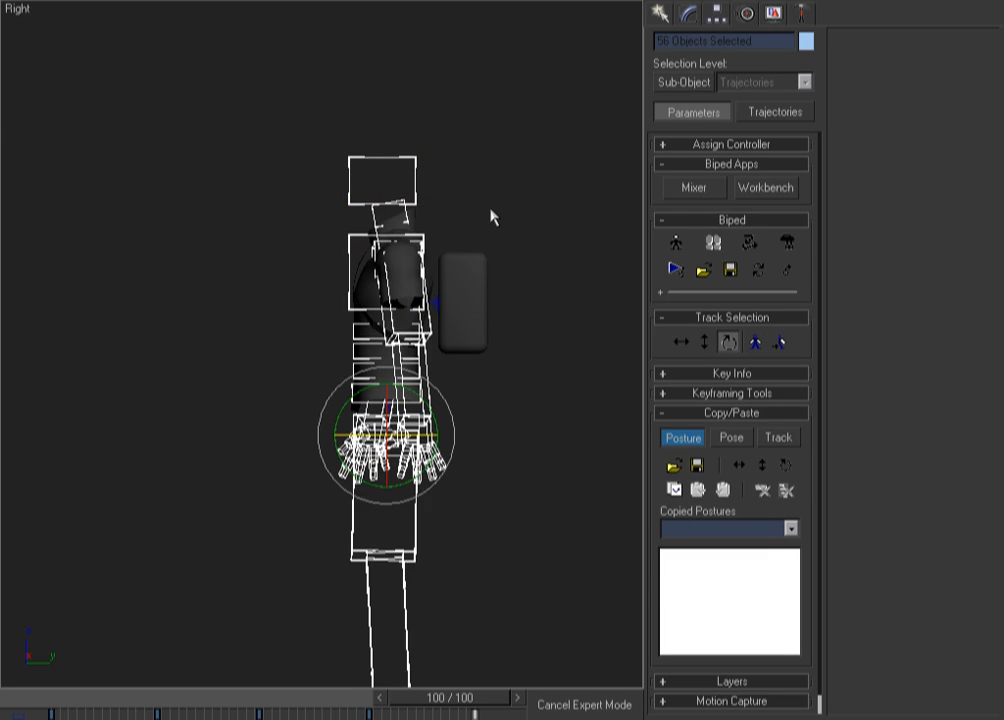
key("alt+h")
key("F3")
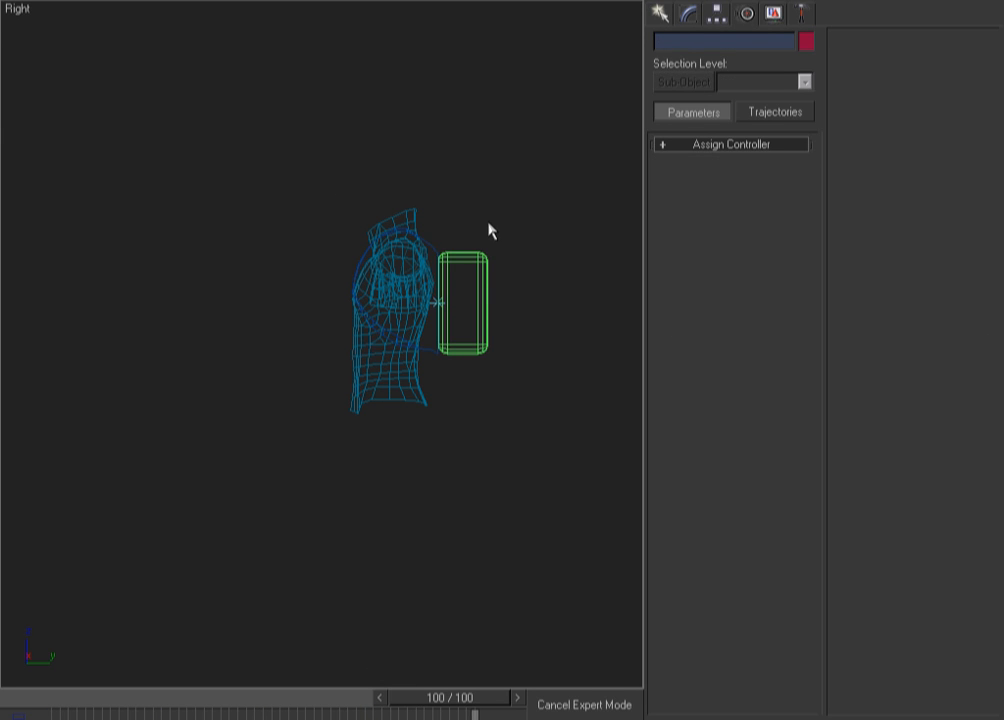
Select the strap mesh Plane01 and run its Cloth simulation over the full 100 frames.
left_click(426, 238)
left_click(689, 13)
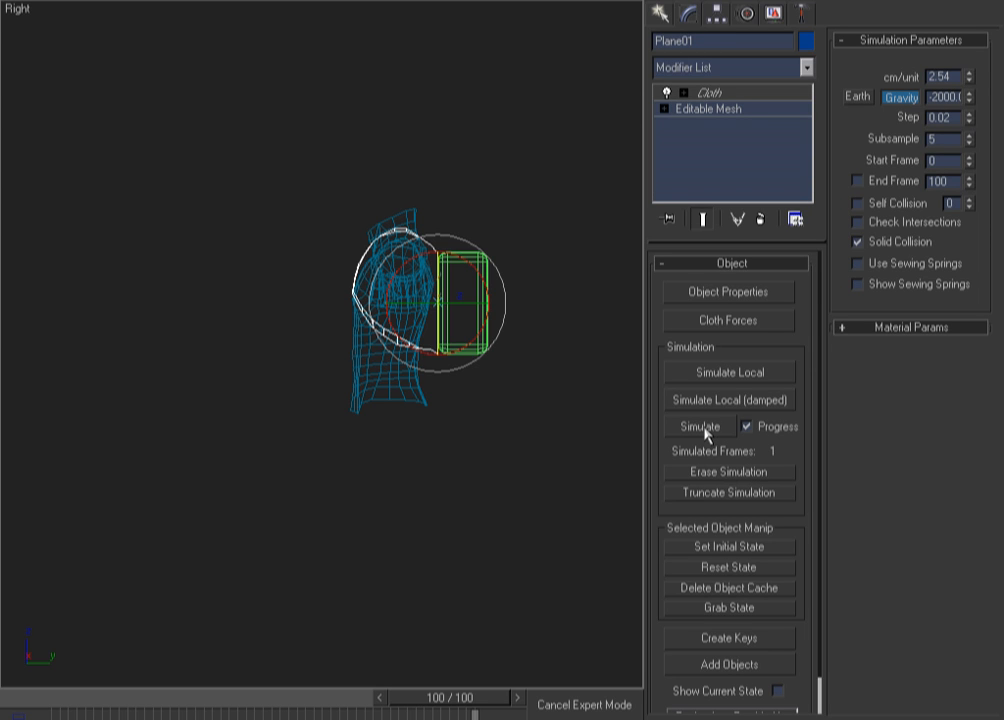
left_click(701, 427)
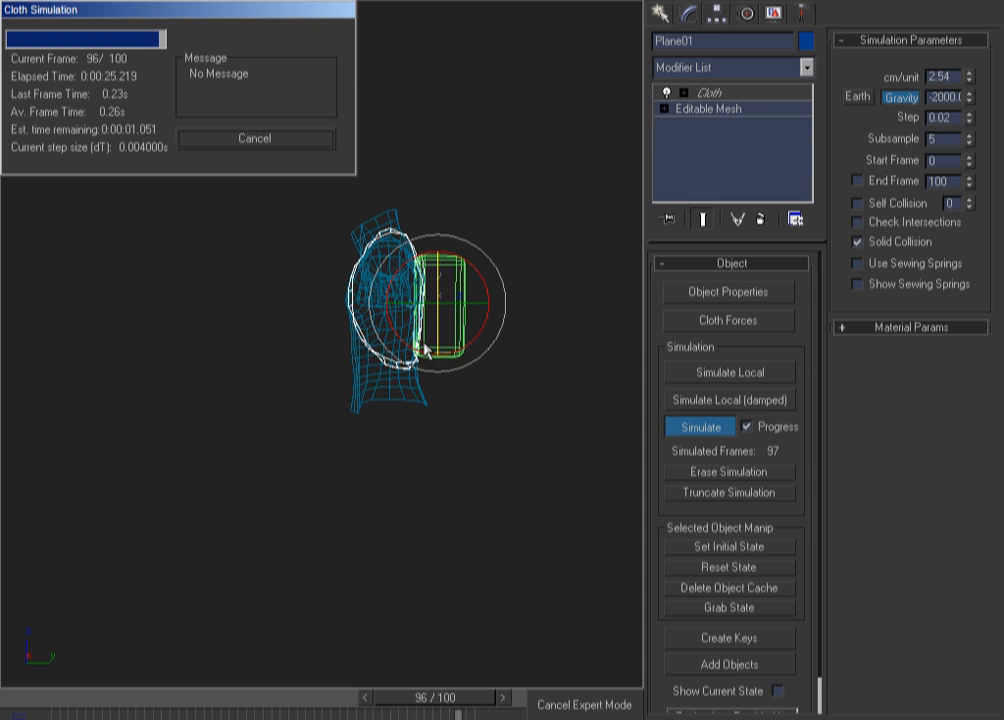
Play back the simulation, examining the pack from behind and the straps from the front, and check the Cloth modifier's groups.
key("F3")
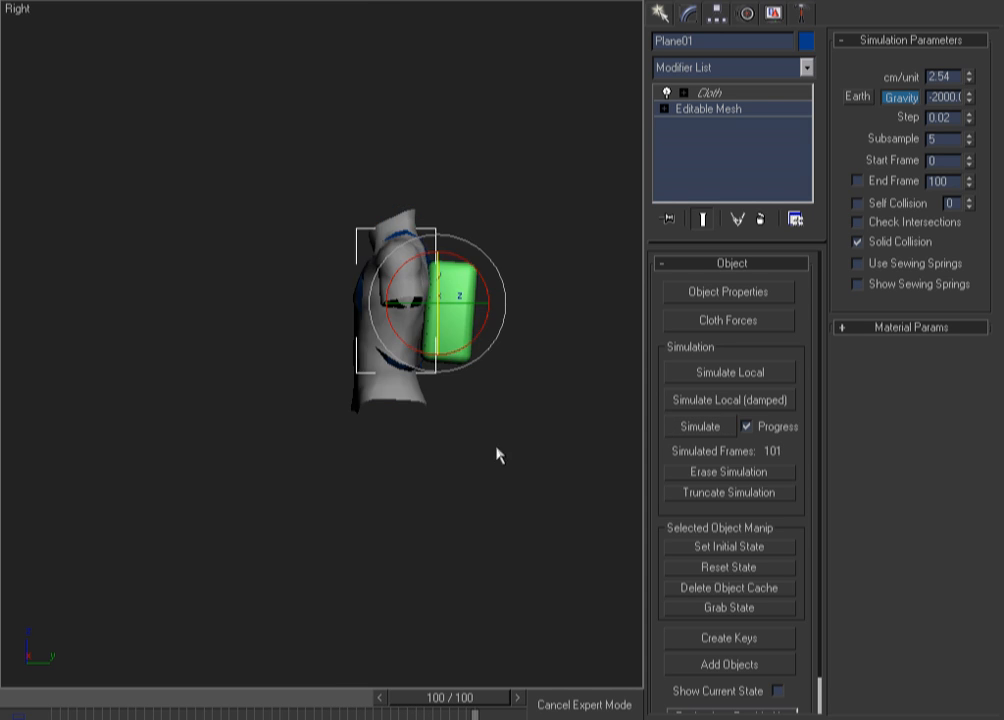
middle_click_drag(468, 466, 375, 516, "alt")
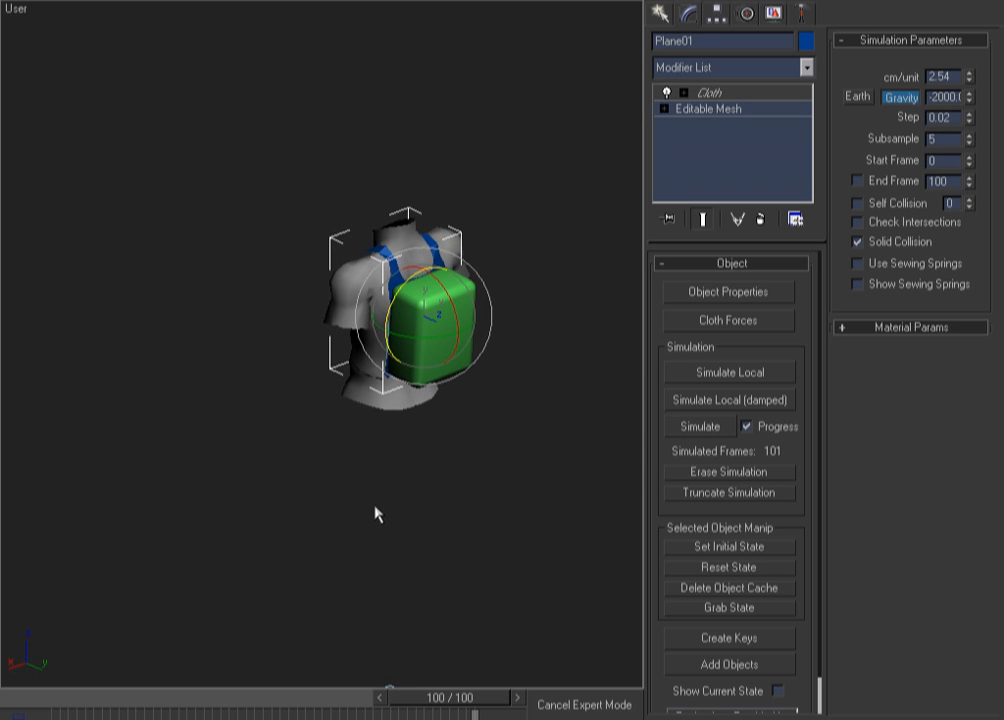
key("slash")
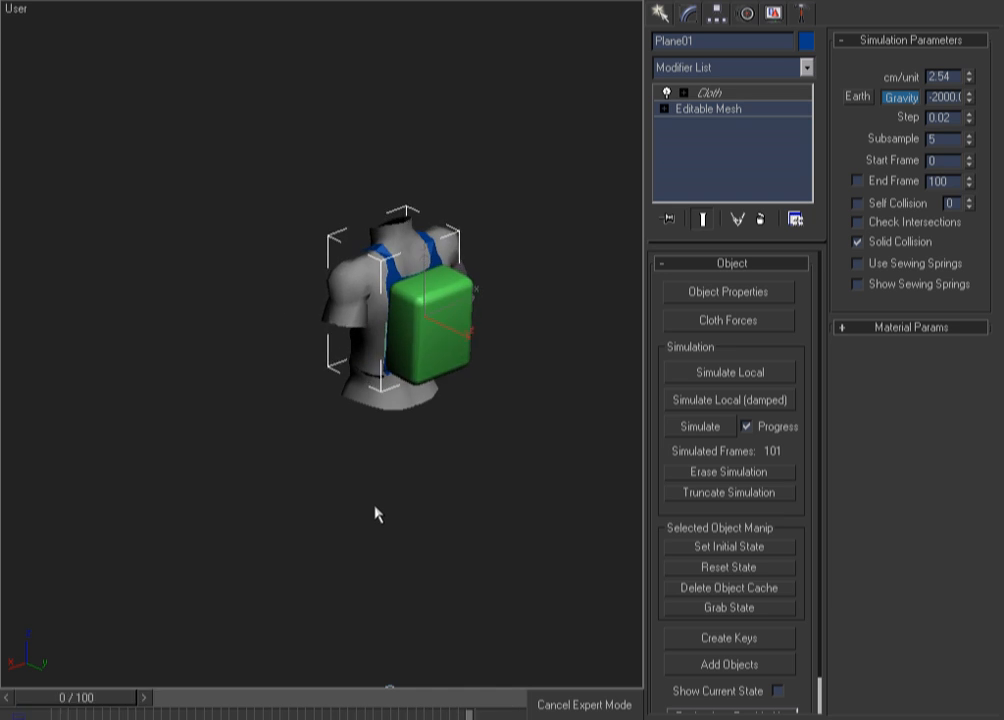
key("F3")
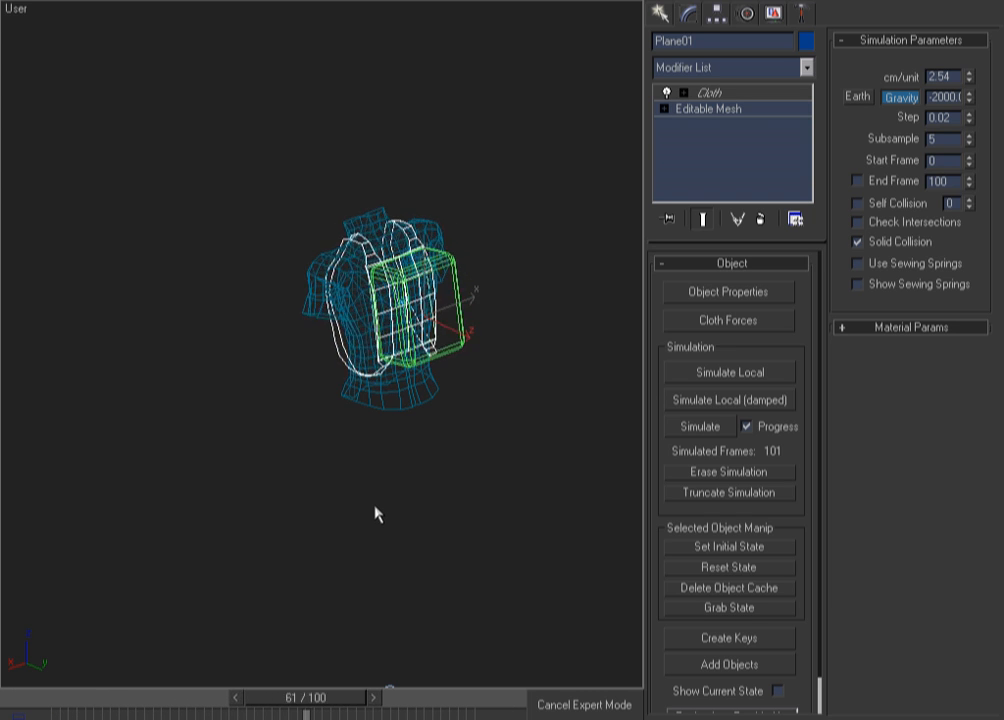
middle_click_drag(357, 500, 481, 444, "alt")
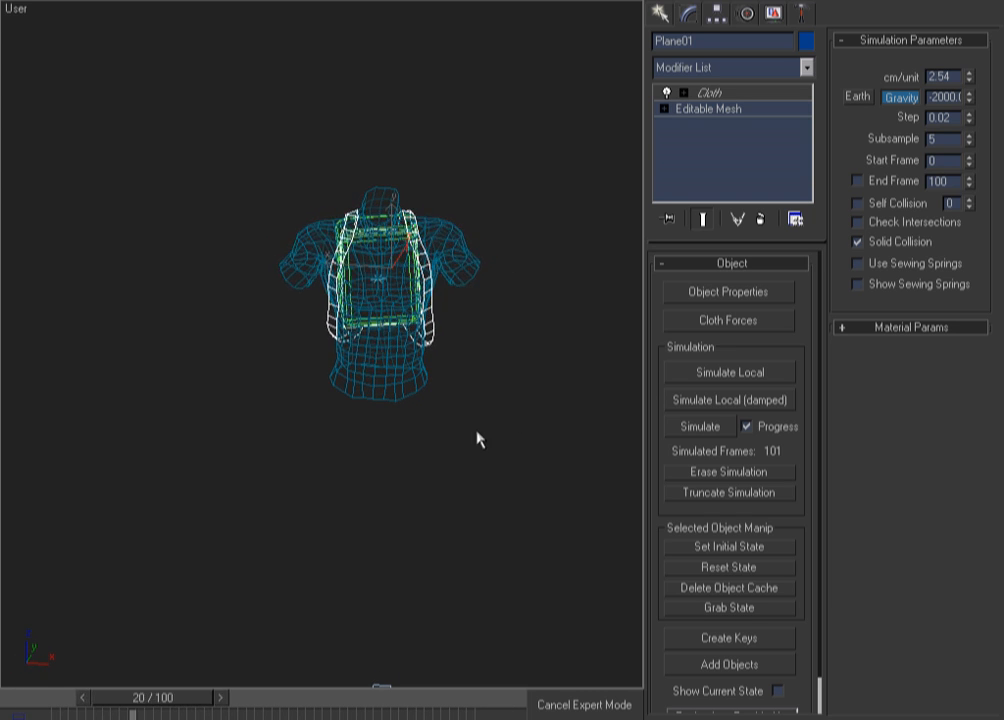
scroll(481, 440, "up", 4)
key("F3")
scroll(457, 305, "down", 2)
mouse_move(457, 305)
middle_mouse_down("alt")
mouse_move(435, 367)
mouse_move(399, 327)
middle_mouse_up("alt")
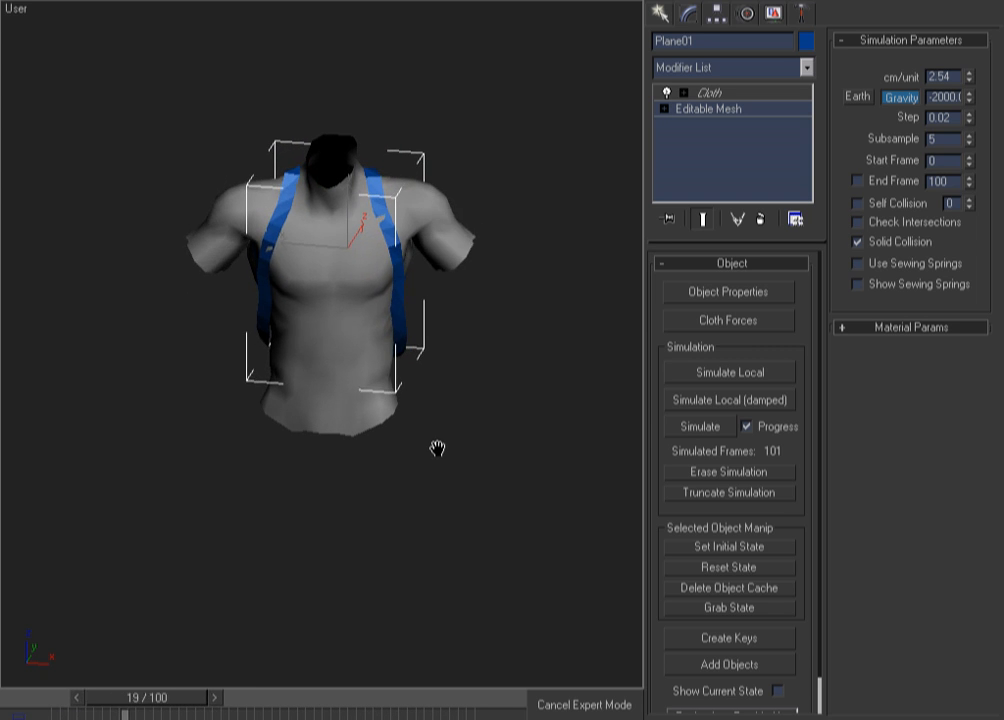
left_click(695, 92)
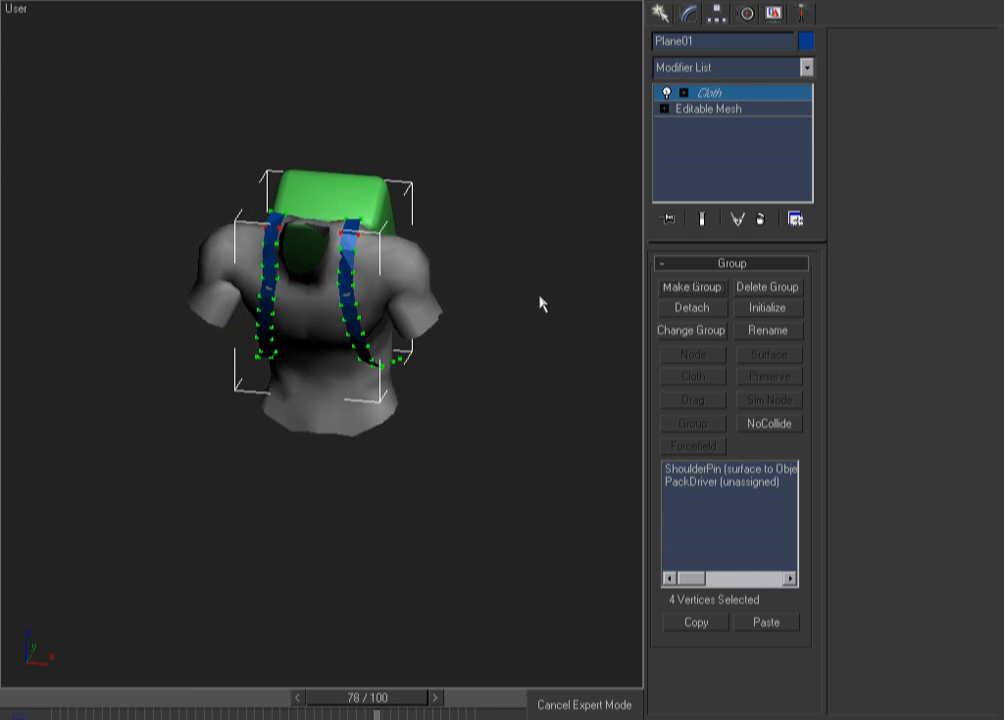
left_click(757, 94)
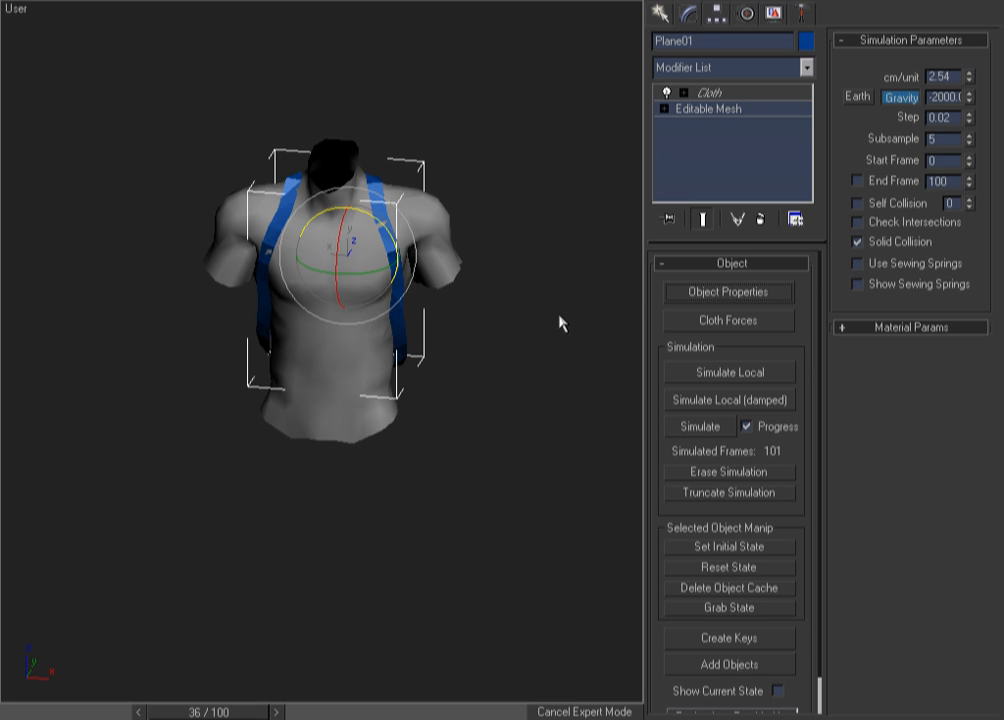
Return to frame 0 and examine the straps and backpack from the side and rear, in wireframe and shaded.
key("Home")
key("r")
key("F3")
key("ctrl+w")
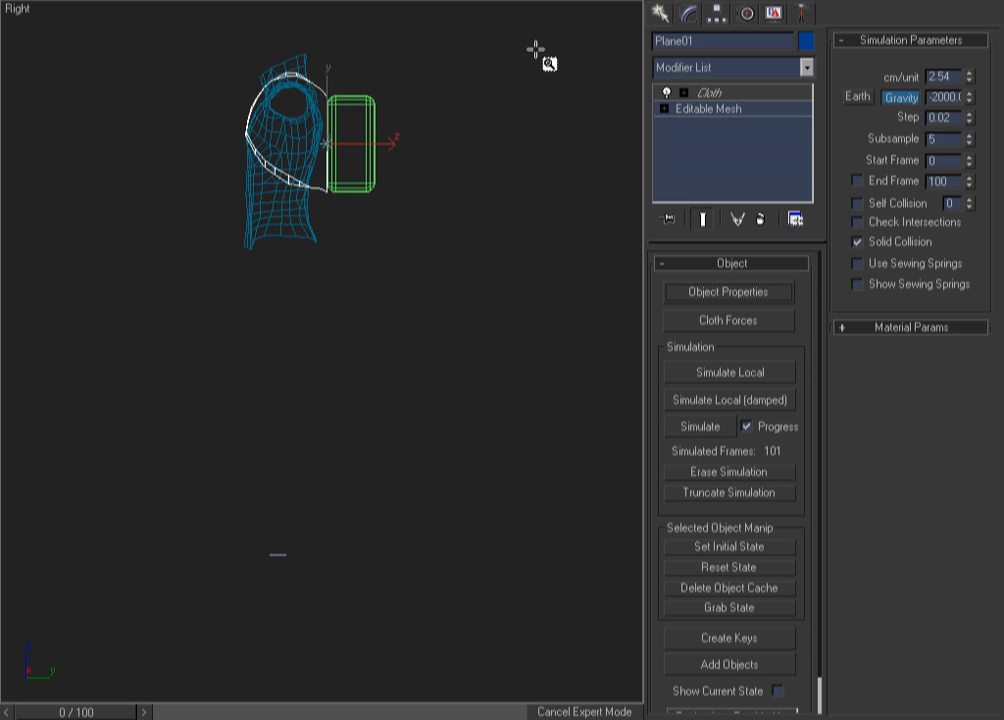
left_click_drag(417, 45, 112, 330)
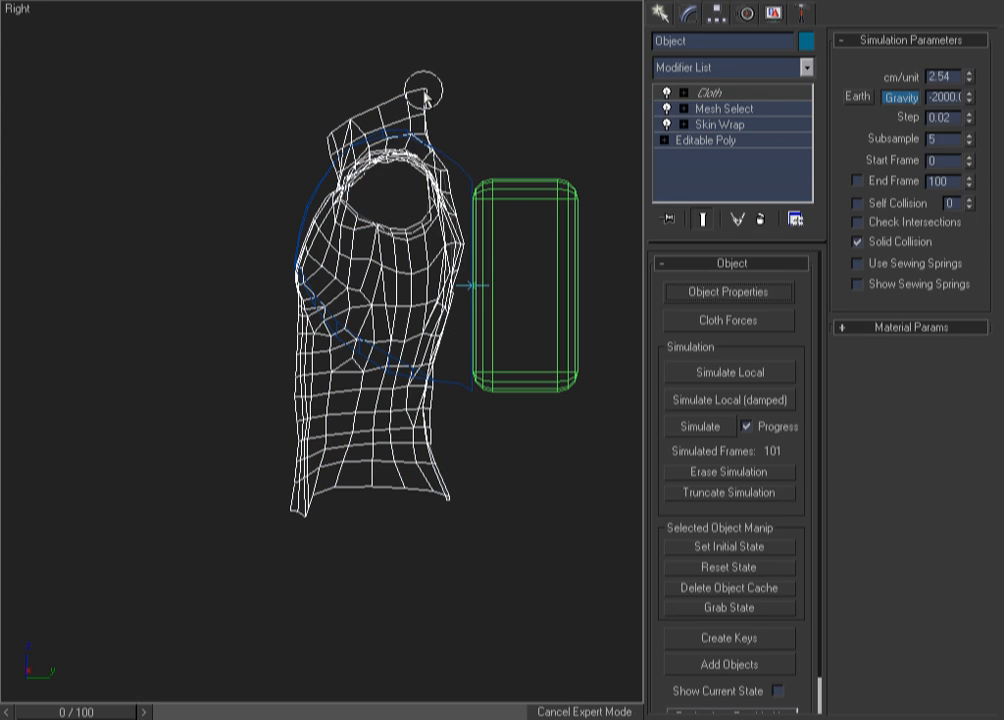
middle_click_drag(504, 278, 447, 340, "alt")
key("F3")
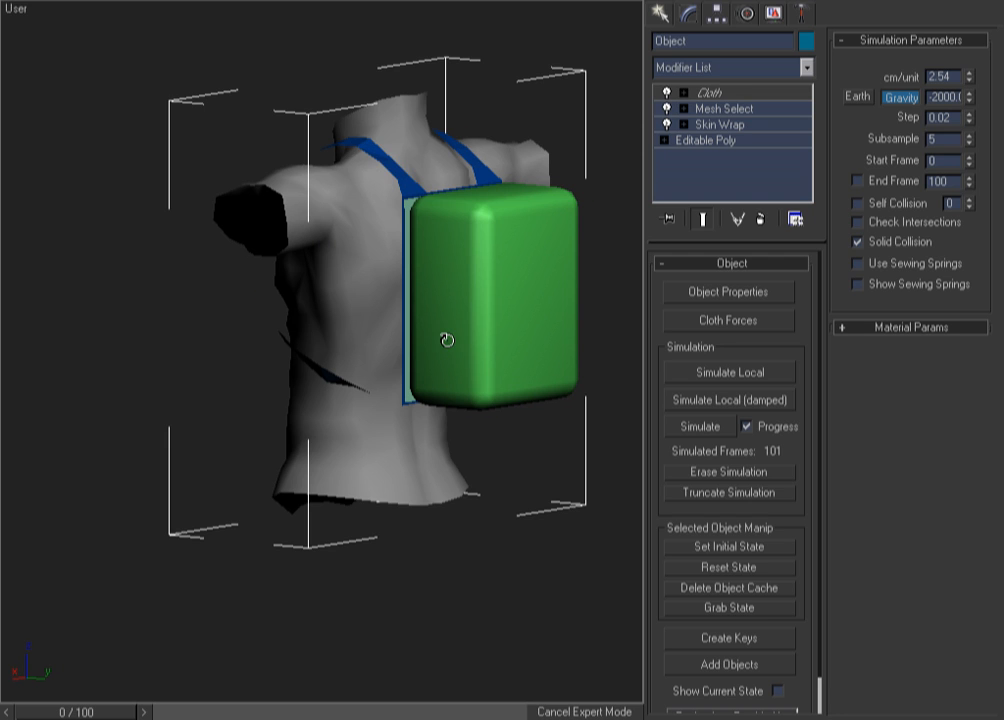
left_click(556, 457)
key("F3")
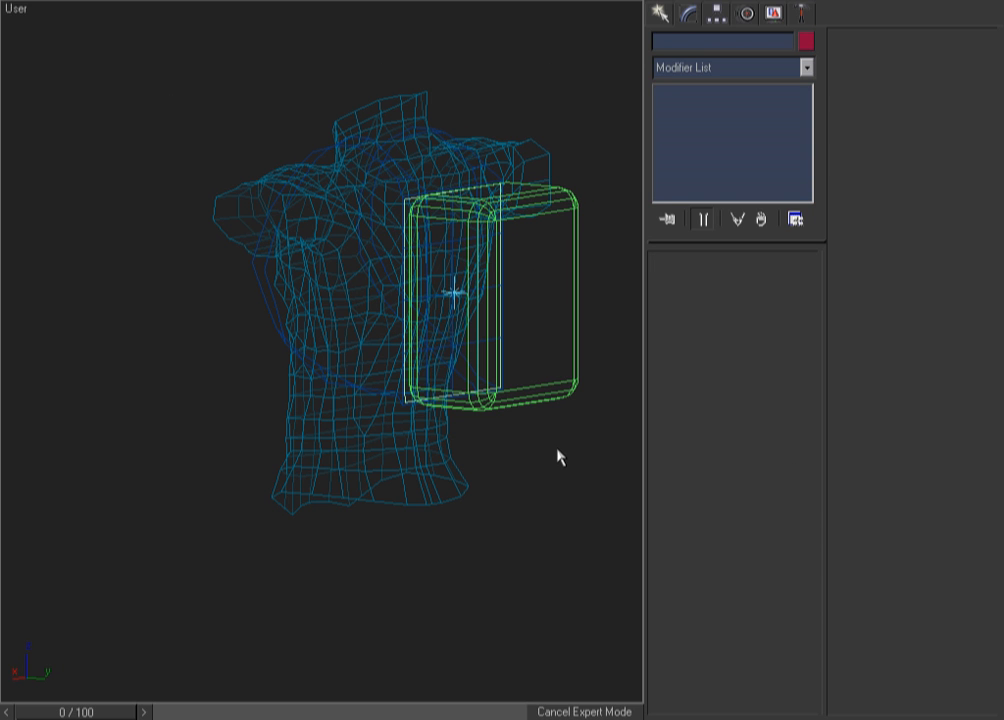
key("F3")
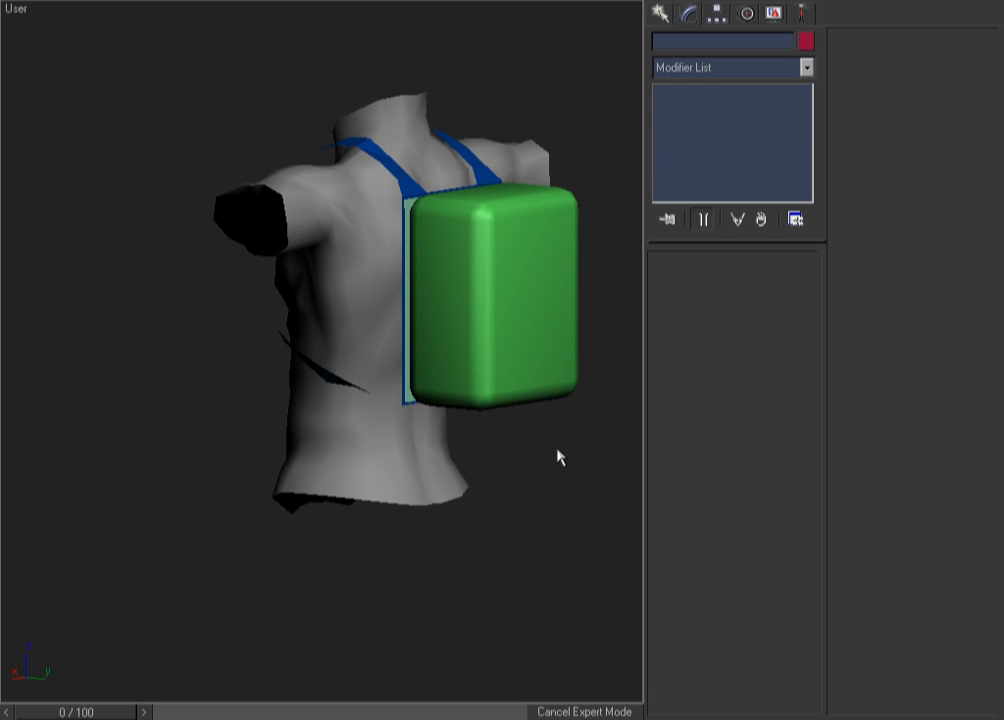
Examine how the straps lie across the chest at frame 0, ending in a framed Front view.
middle_click_drag(415, 454, 519, 467, "alt")
key("shift+z")
left_click(450, 478)
middle_click_drag(406, 559, 512, 578, "alt")
left_click(180, 486)
key("F3")
key("F3")
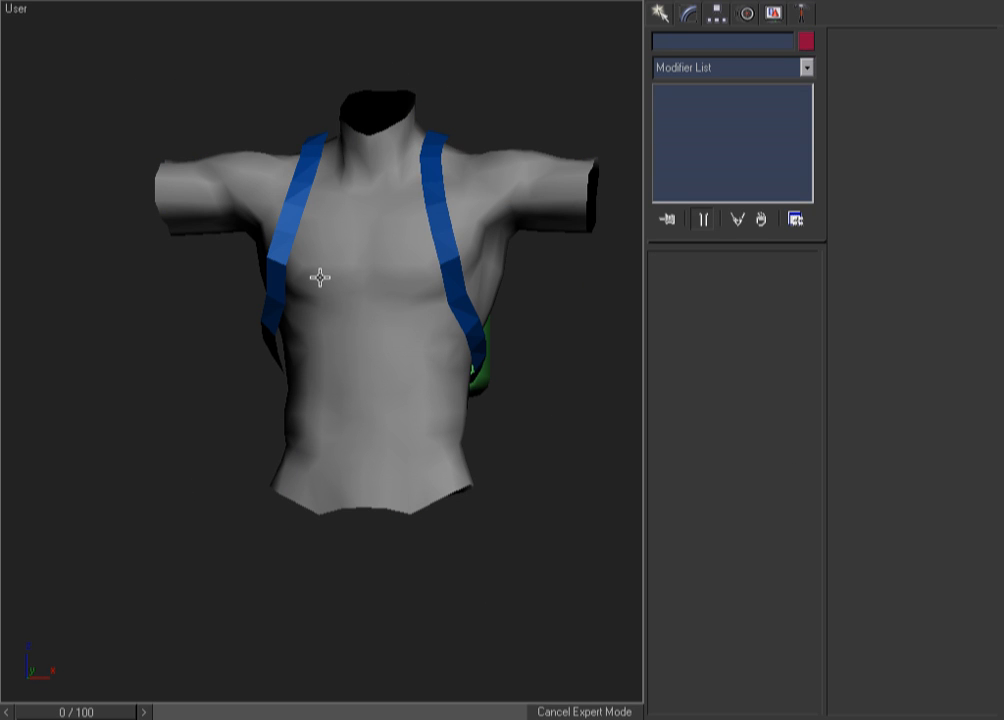
key("f")
key("ctrl+w")
left_click_drag(509, 18, 125, 355)
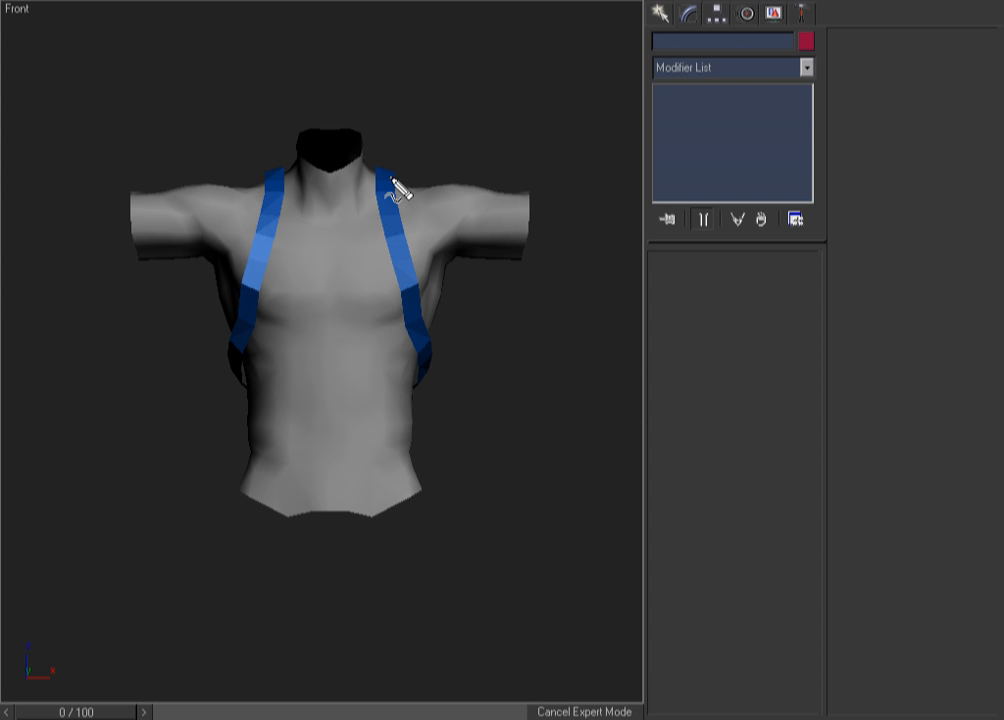
left_click_drag(379, 174, 446, 377)
mouse_move(385, 180)
left_mouse_down()
mouse_move(314, 328)
mouse_move(250, 401)
mouse_move(334, 338)
mouse_move(418, 176)
left_mouse_up()
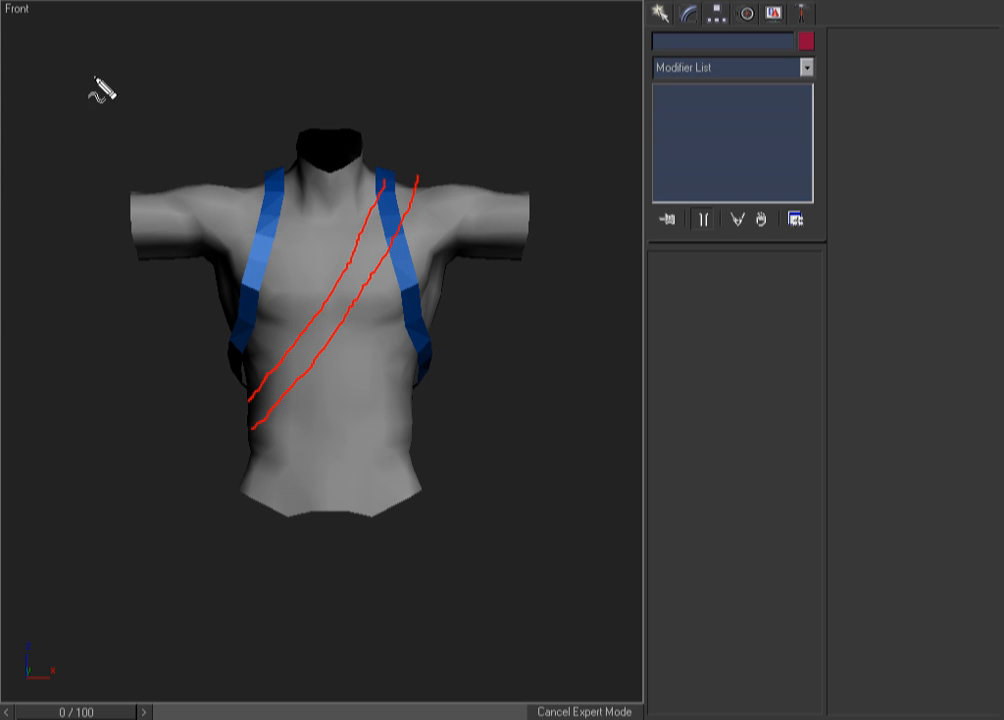
left_click_drag(86, 31, 379, 9)
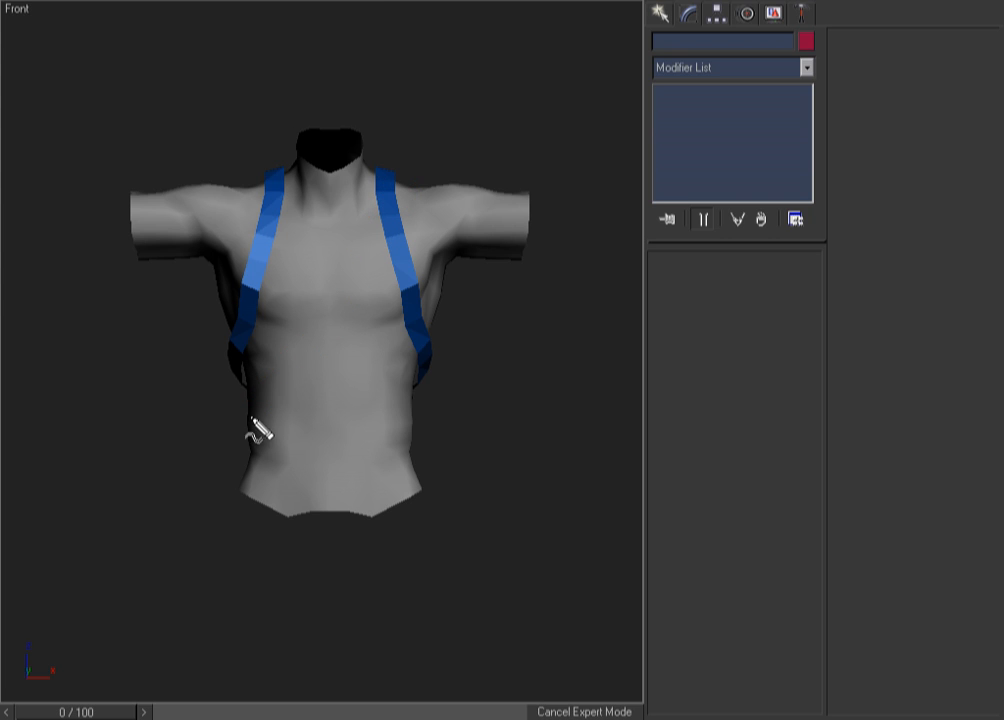
mouse_move(247, 386)
left_mouse_down()
mouse_move(340, 288)
mouse_move(368, 184)
left_mouse_up()
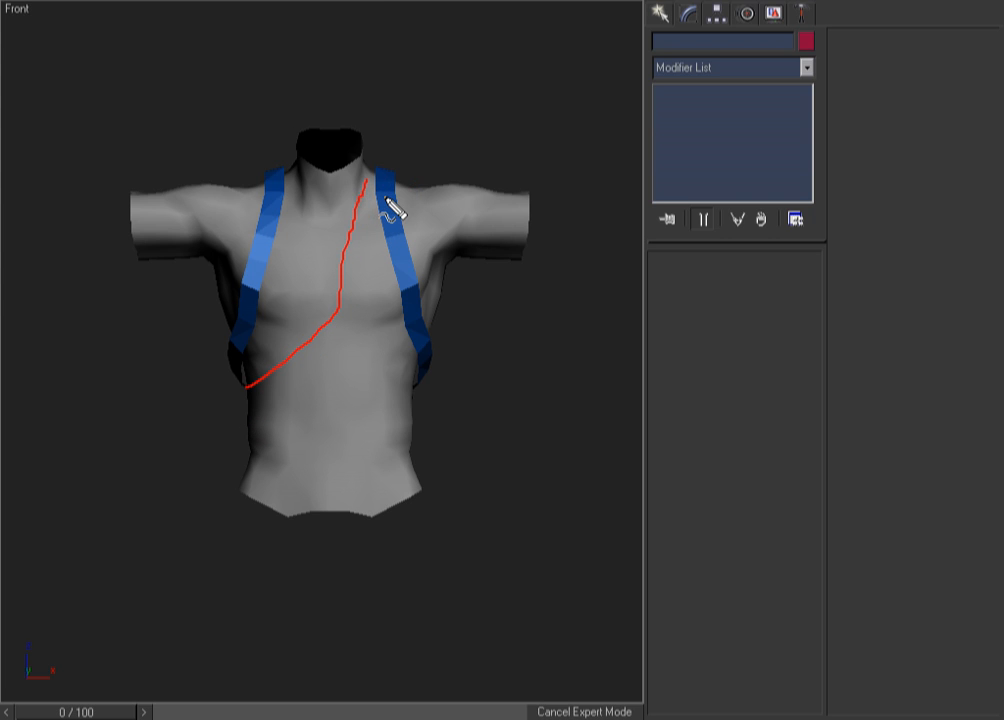
mouse_move(251, 393)
left_mouse_down()
mouse_move(303, 332)
mouse_move(382, 186)
mouse_move(352, 330)
mouse_move(304, 395)
mouse_move(258, 427)
left_mouse_up()
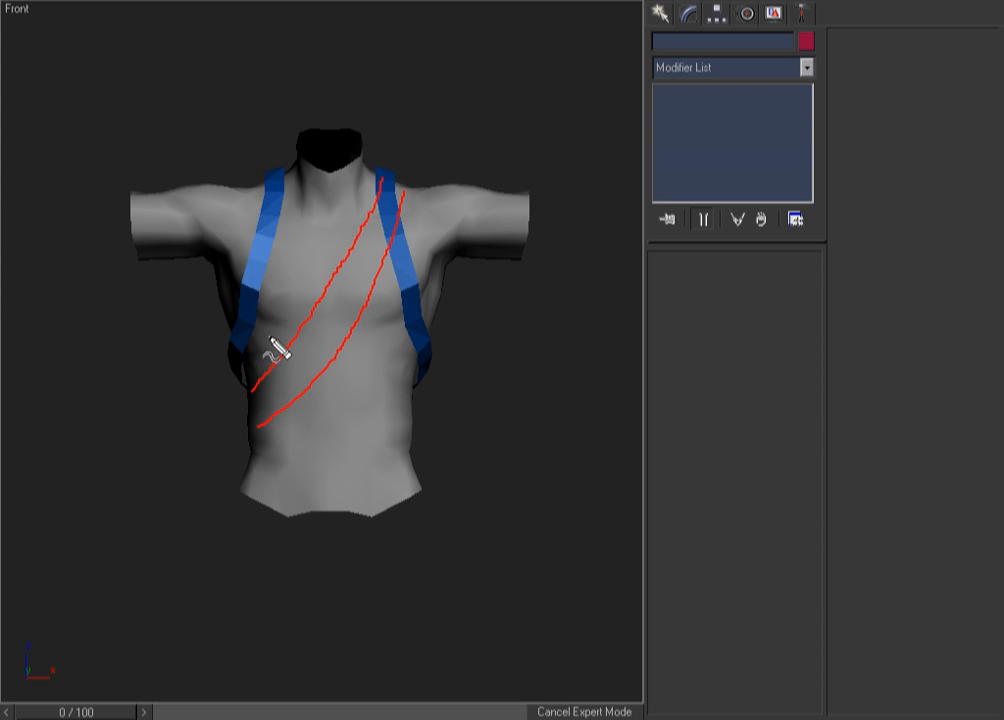
mouse_move(285, 358)
left_mouse_down()
mouse_move(318, 399)
mouse_move(271, 353)
mouse_move(350, 386)
mouse_move(327, 404)
mouse_move(274, 351)
left_mouse_up()
mouse_move(307, 290)
left_mouse_down()
mouse_move(370, 320)
mouse_move(390, 296)
mouse_move(333, 272)
mouse_move(315, 294)
left_mouse_up()
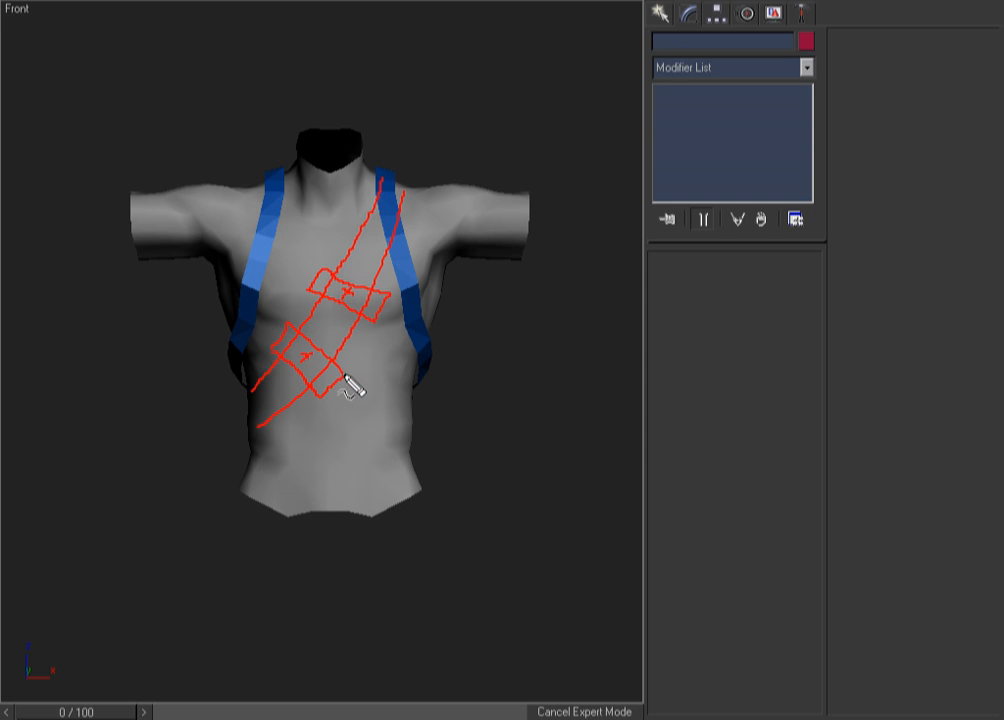
left_click_drag(352, 380, 318, 352)
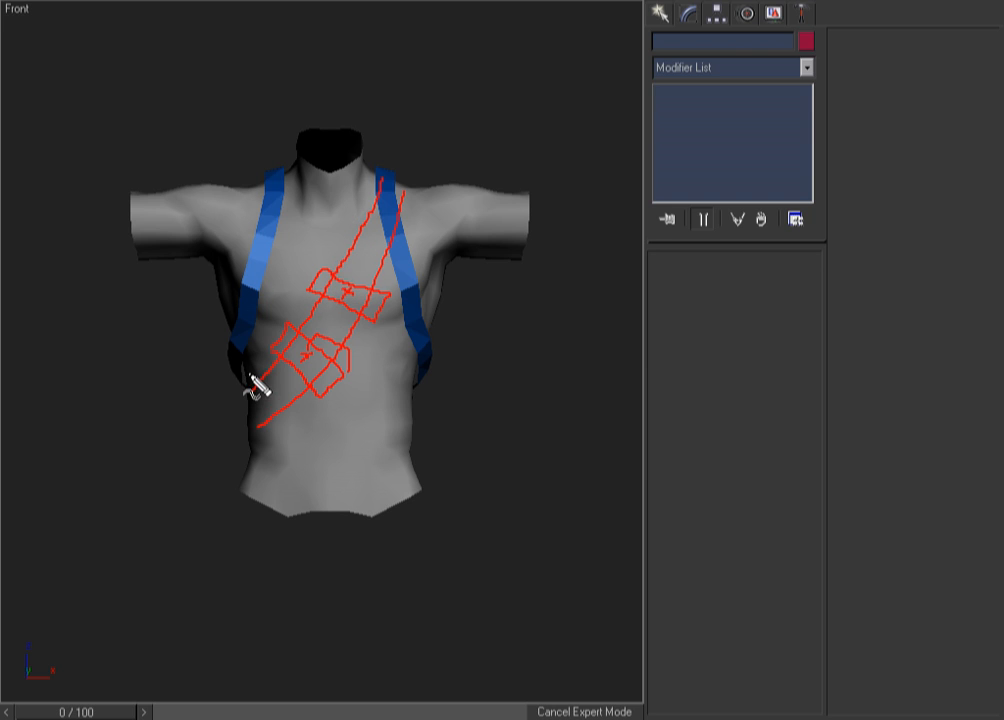
mouse_move(252, 374)
left_mouse_down()
mouse_move(287, 347)
mouse_move(325, 291)
mouse_move(388, 170)
mouse_move(381, 164)
left_mouse_up()
mouse_move(255, 449)
left_mouse_down()
mouse_move(338, 370)
mouse_move(395, 285)
mouse_move(428, 180)
left_mouse_up()
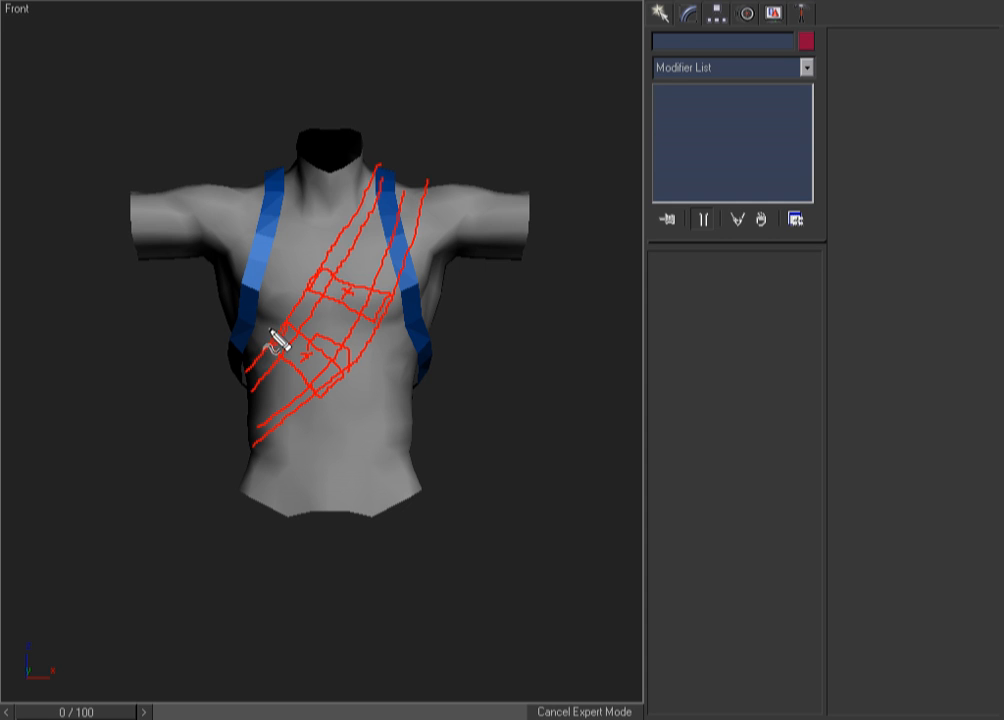
key("Escape")
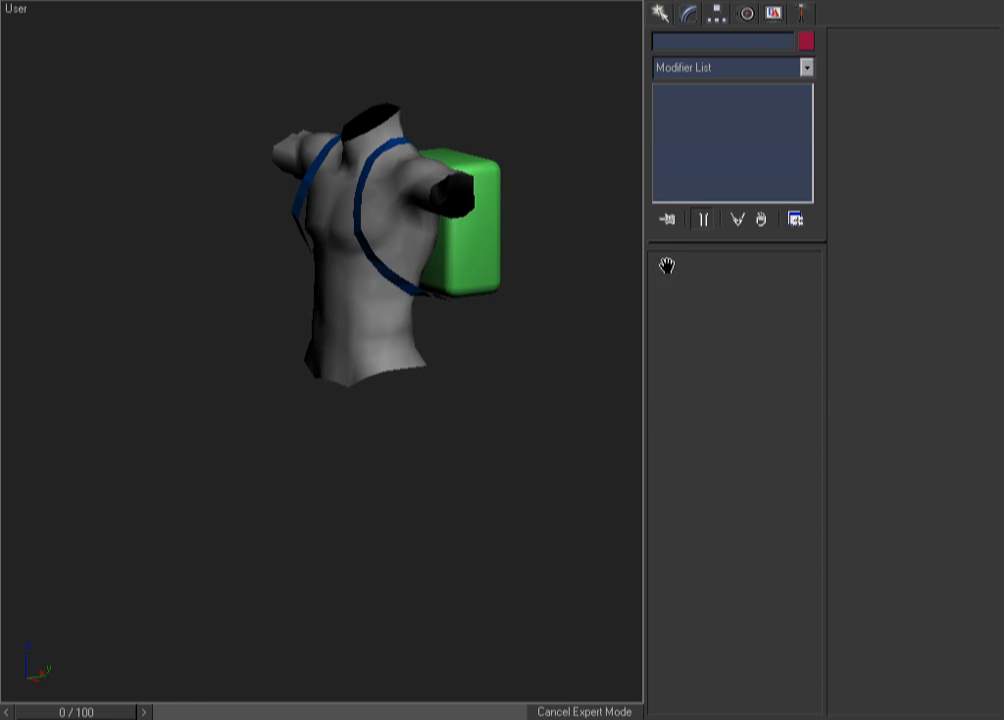
Select the green backpack box and play the animation while viewing it from behind.
left_click(461, 256)
middle_click_drag(461, 256, 405, 350, "alt")
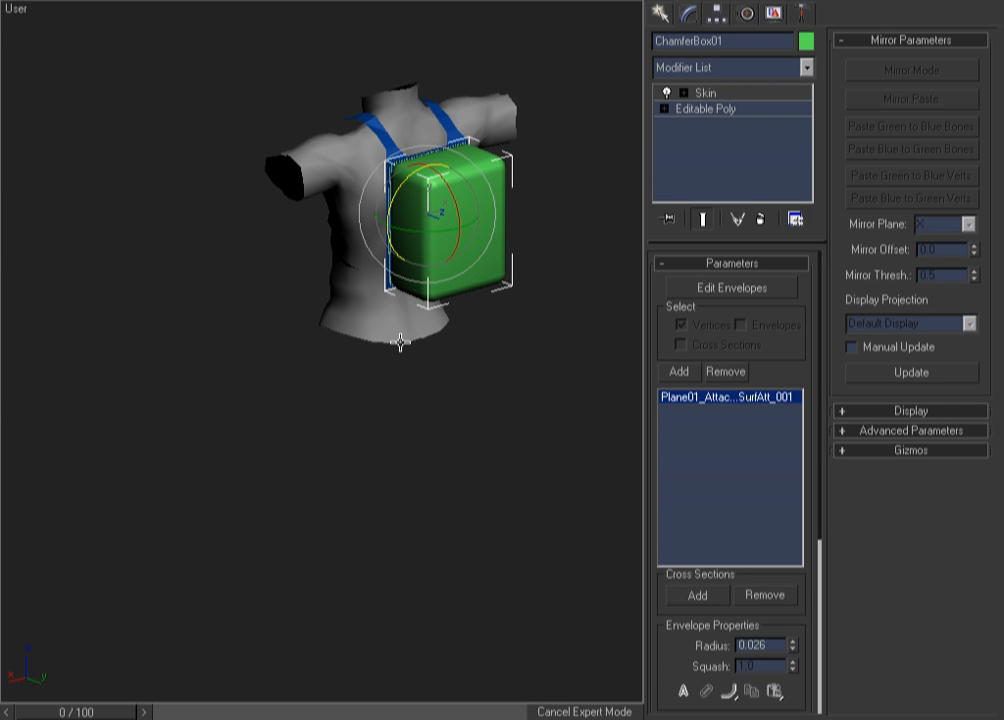
key("slash")
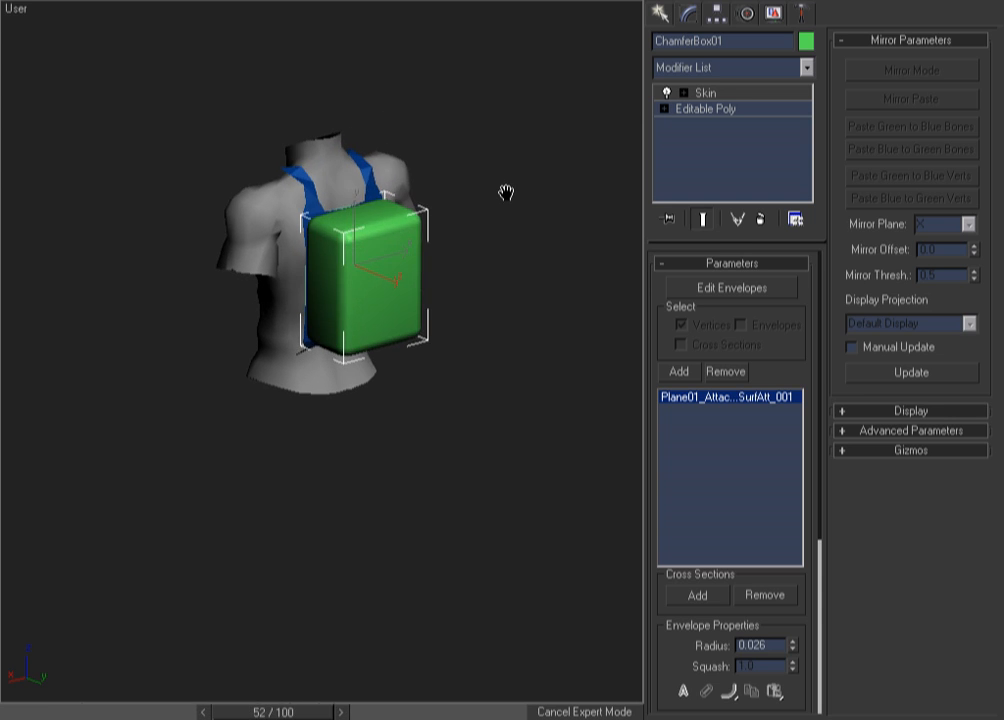